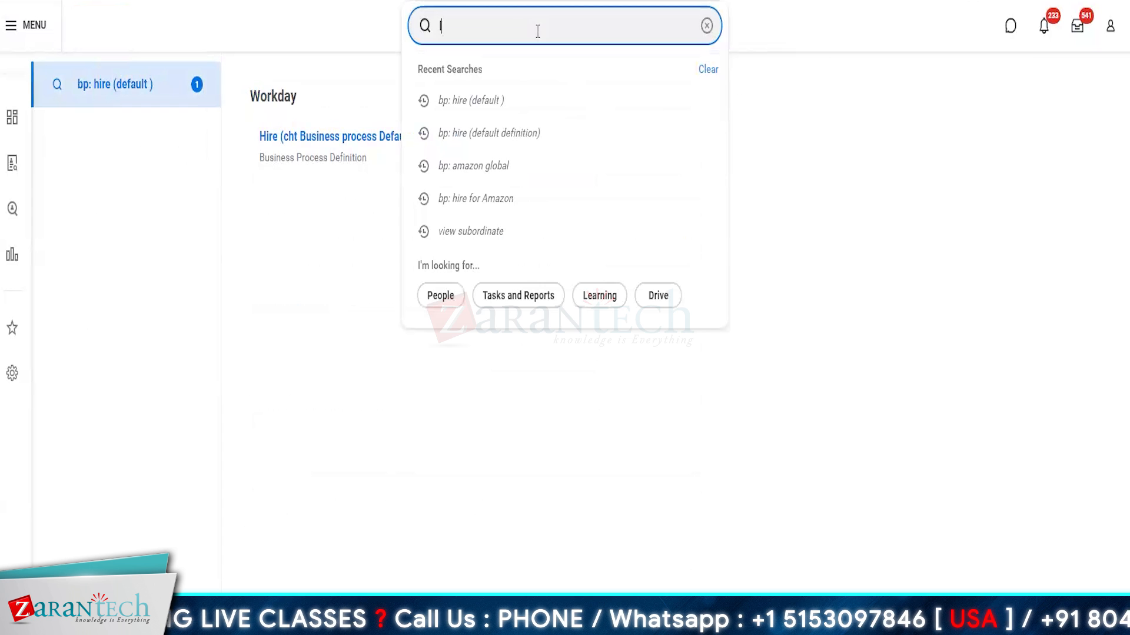
Step: Search for the worker by name and view their Job history grouped by category
{"action": "key", "text": "Return"}
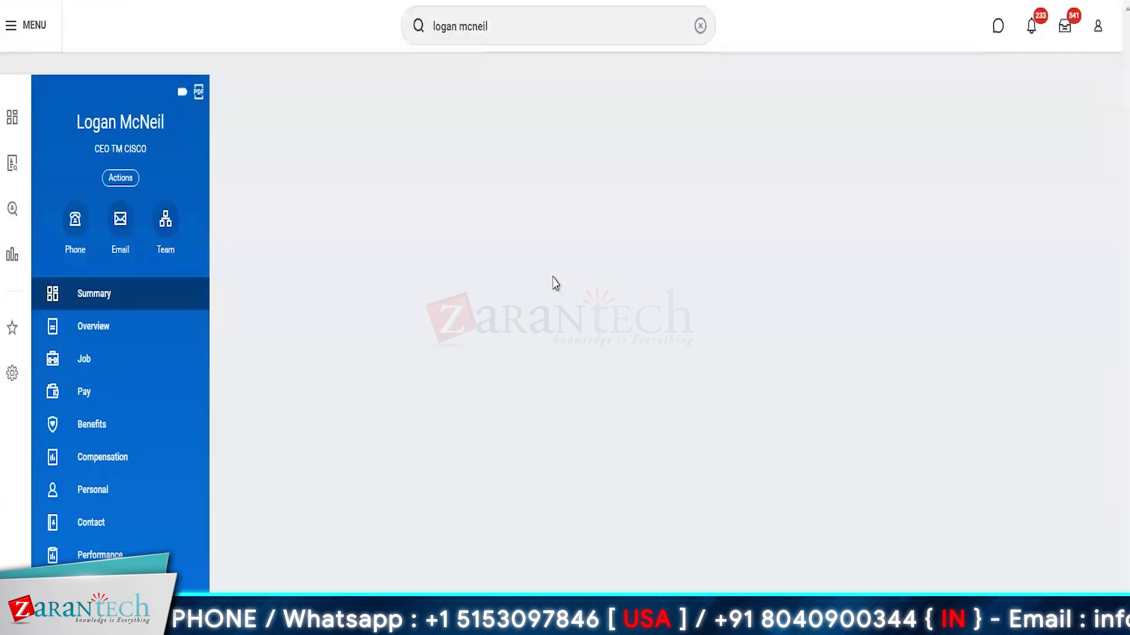
{"action": "left_click", "coordinate": [105, 369]}
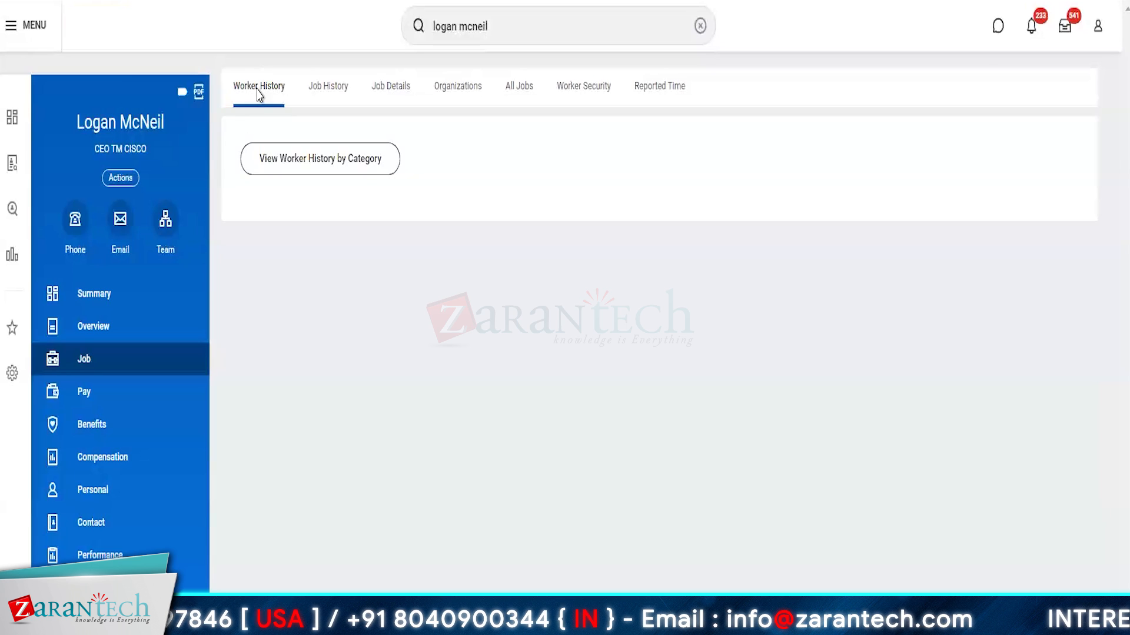
{"action": "left_click", "coordinate": [333, 168]}
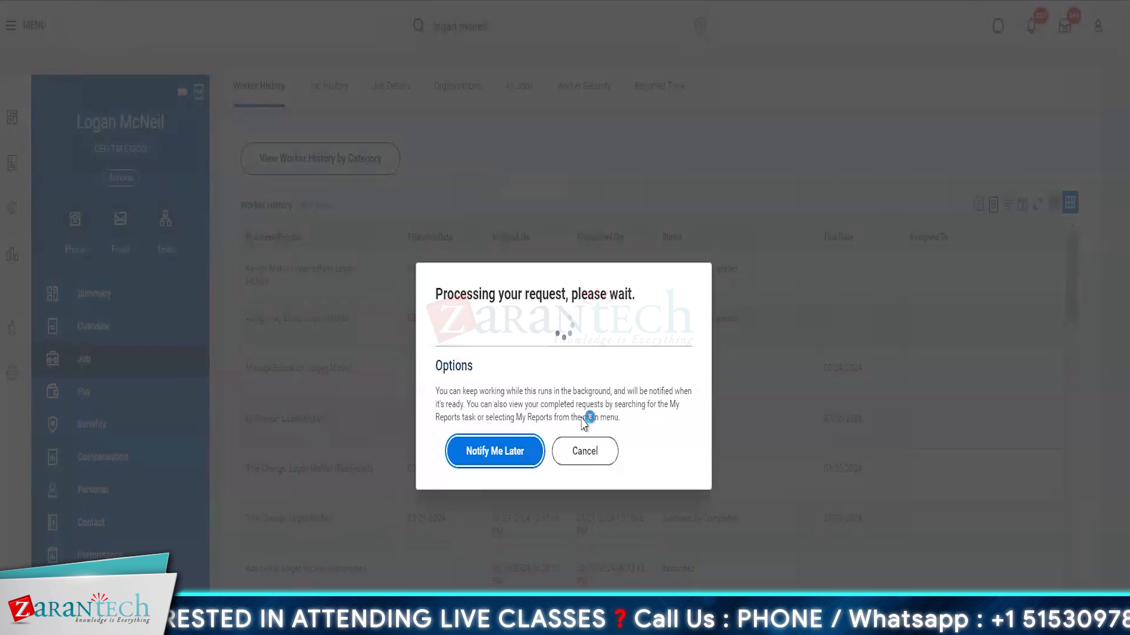
Step: Dismiss the processing notice and scroll through the worker's history
{"action": "left_click", "coordinate": [583, 456]}
{"action": "scroll", "coordinate": [659, 406], "scroll_direction": "down", "scroll_amount": 15}
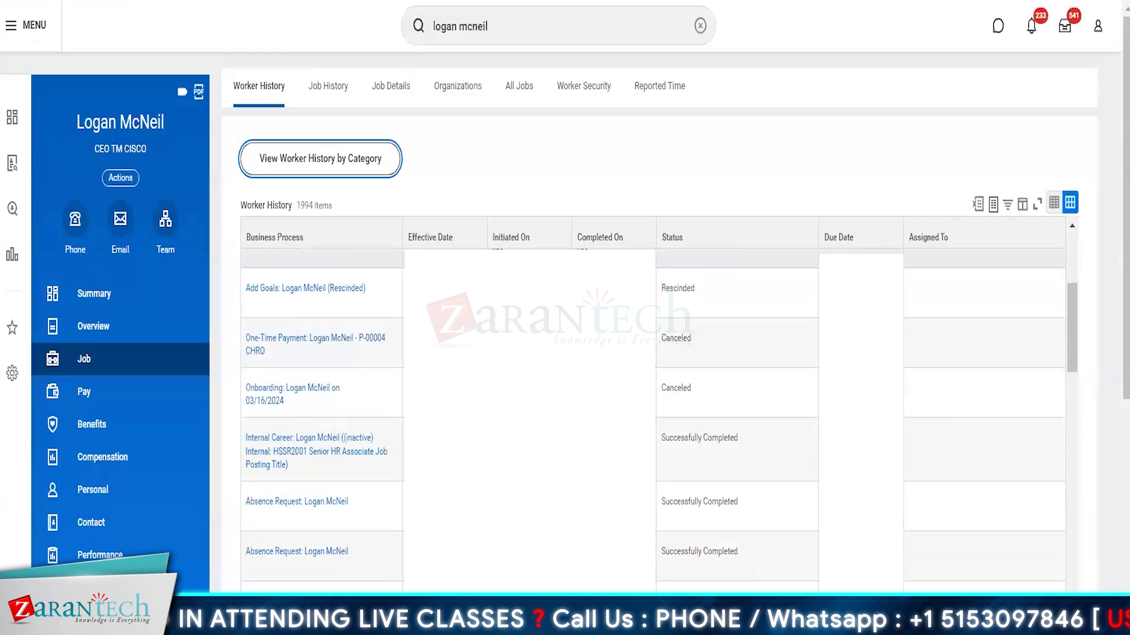
{"action": "scroll", "coordinate": [659, 406], "scroll_direction": "down", "scroll_amount": 5}
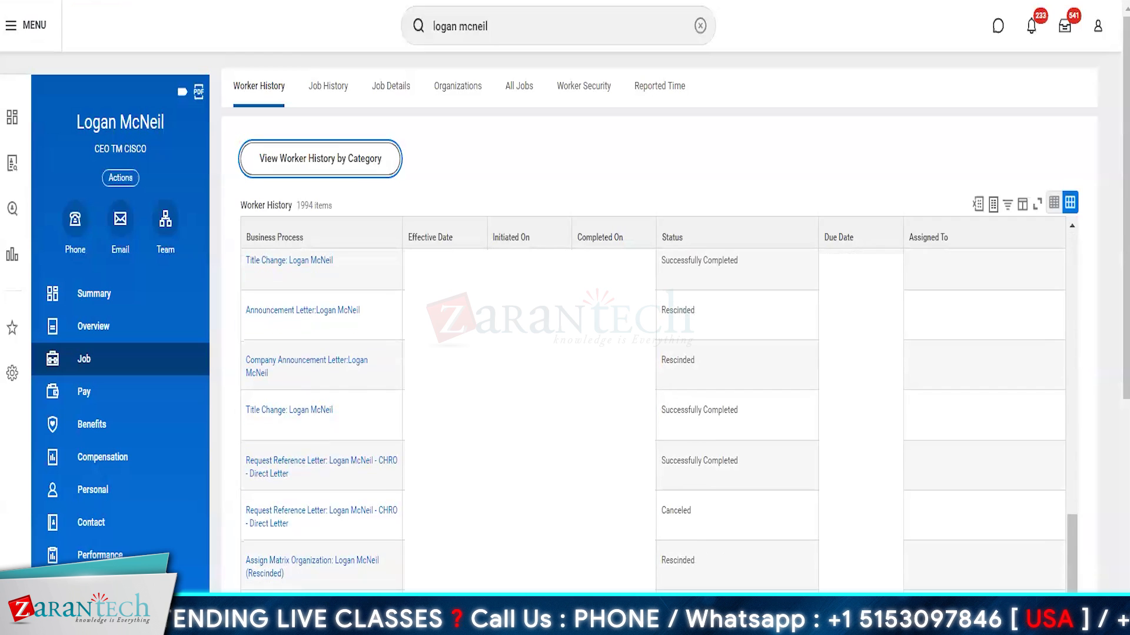
{"action": "scroll", "coordinate": [903, 355], "scroll_direction": "down", "scroll_amount": 3}
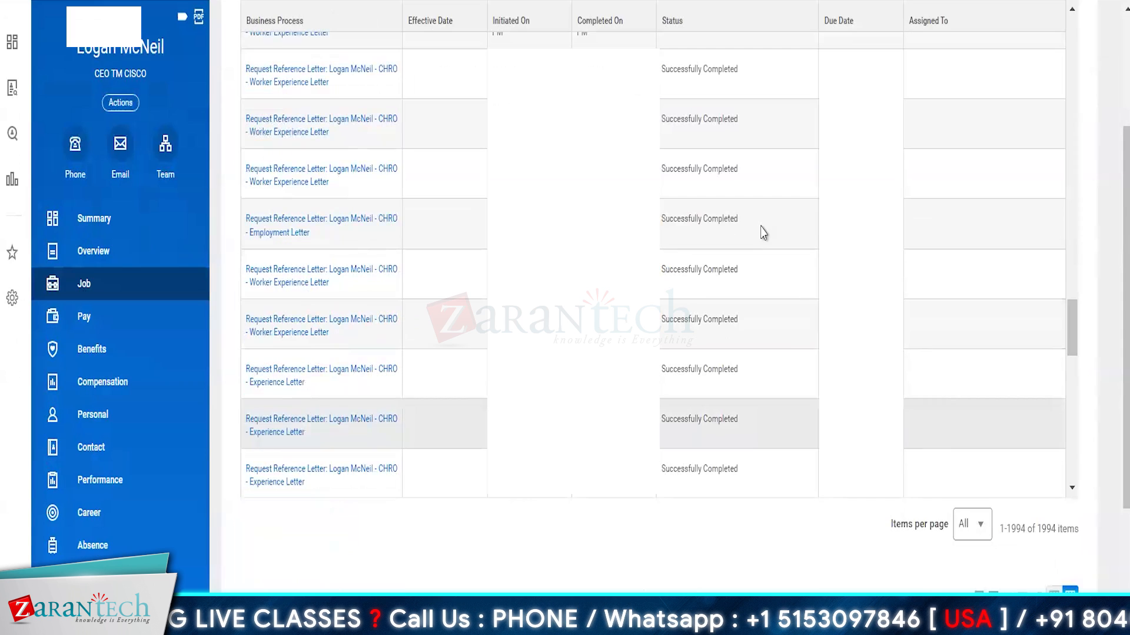
{"action": "scroll", "coordinate": [369, 423], "scroll_direction": "down", "scroll_amount": 5}
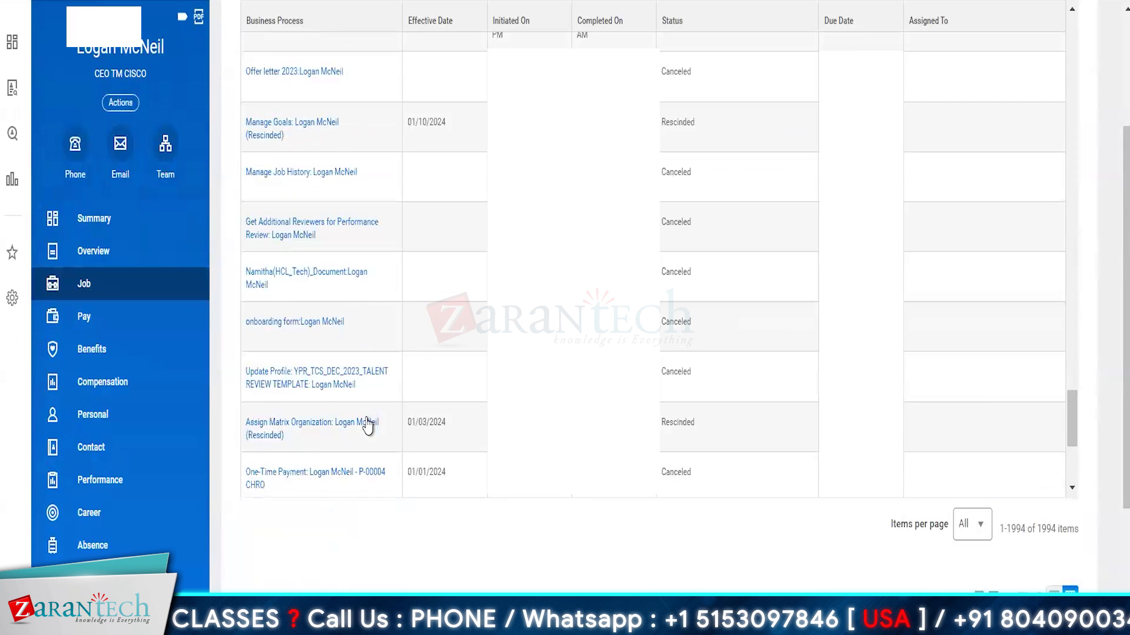
{"action": "scroll", "coordinate": [369, 424], "scroll_direction": "up", "scroll_amount": 10}
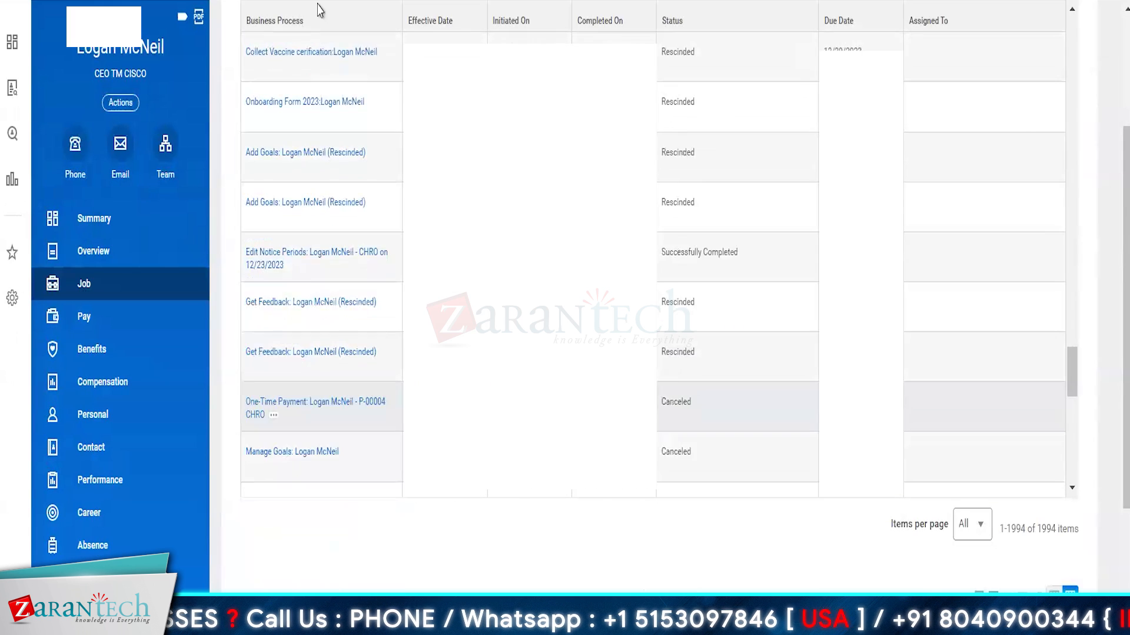
Step: Filter the Business Process column by 'hire' to the worker's Hire event
{"action": "left_click", "coordinate": [289, 23]}
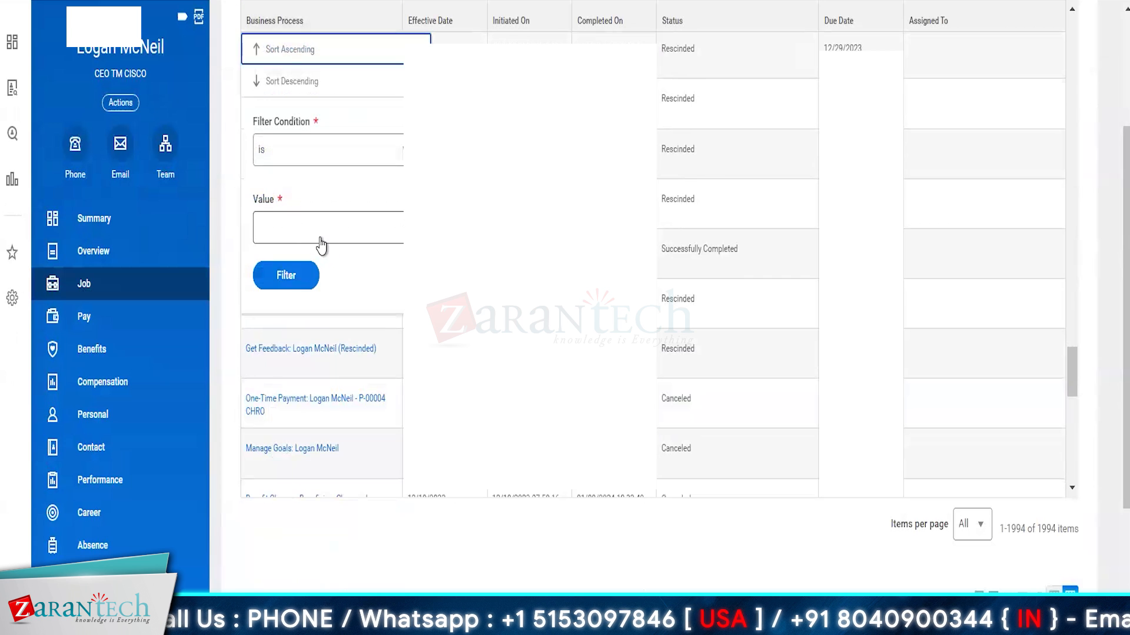
{"action": "left_click", "coordinate": [320, 235]}
{"action": "type", "text": "hire"}
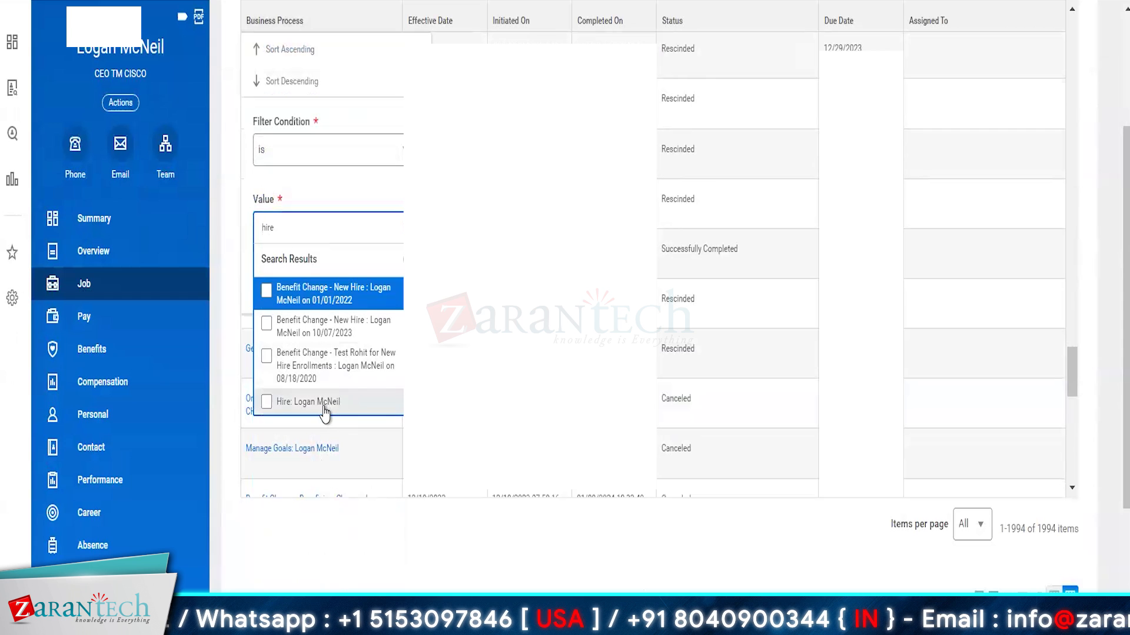
{"action": "left_click", "coordinate": [322, 404]}
{"action": "left_click", "coordinate": [325, 195]}
{"action": "left_click", "coordinate": [296, 286]}
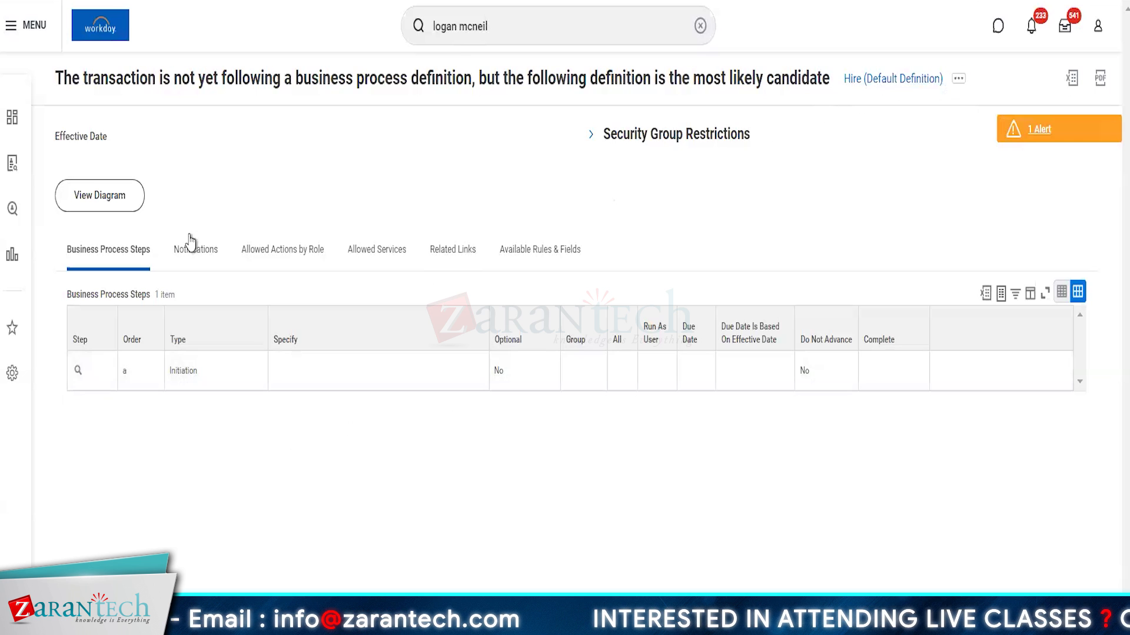
Step: Open Hire (Default Definition) for editing via Business Process > Edit Definition and confirm with OK
{"action": "left_click", "coordinate": [958, 84]}
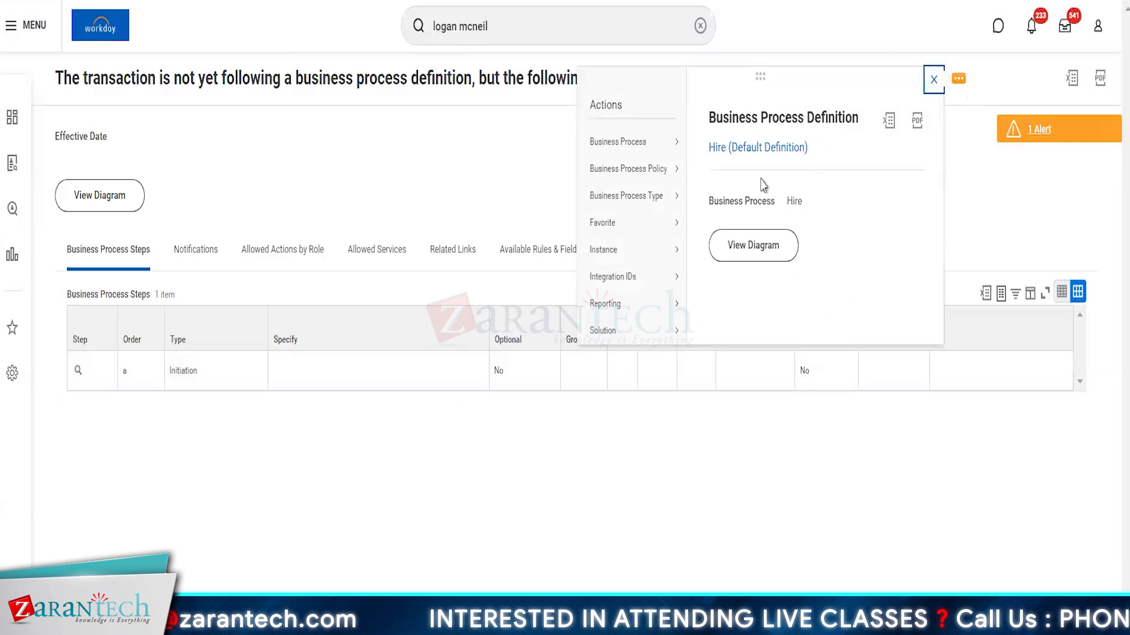
{"action": "mouse_move", "coordinate": [651, 151]}
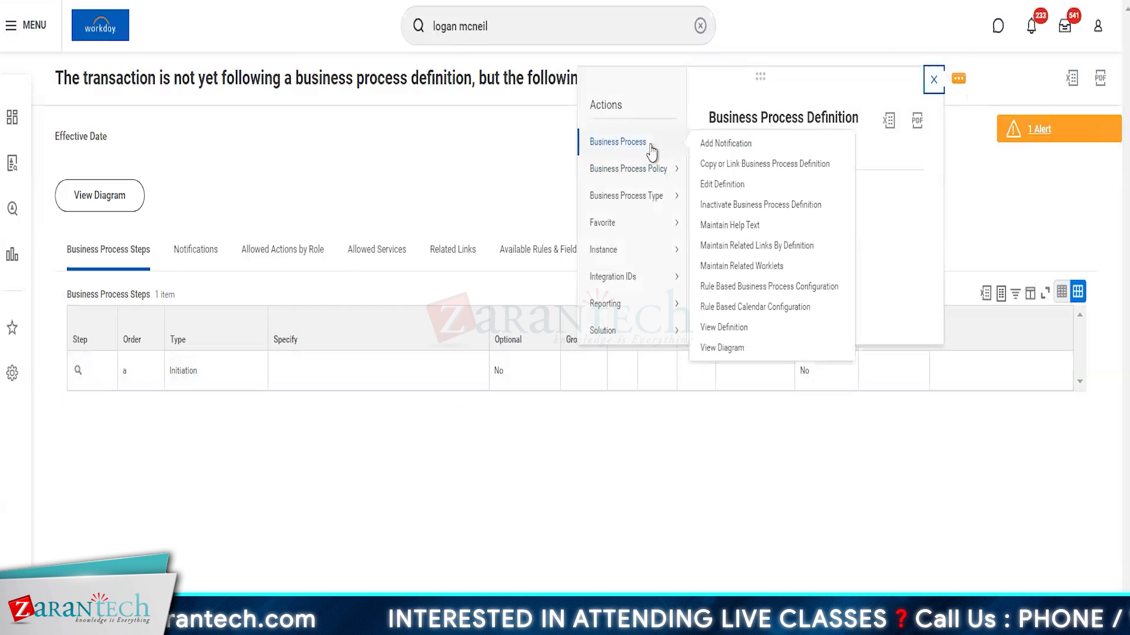
{"action": "left_click", "coordinate": [719, 191]}
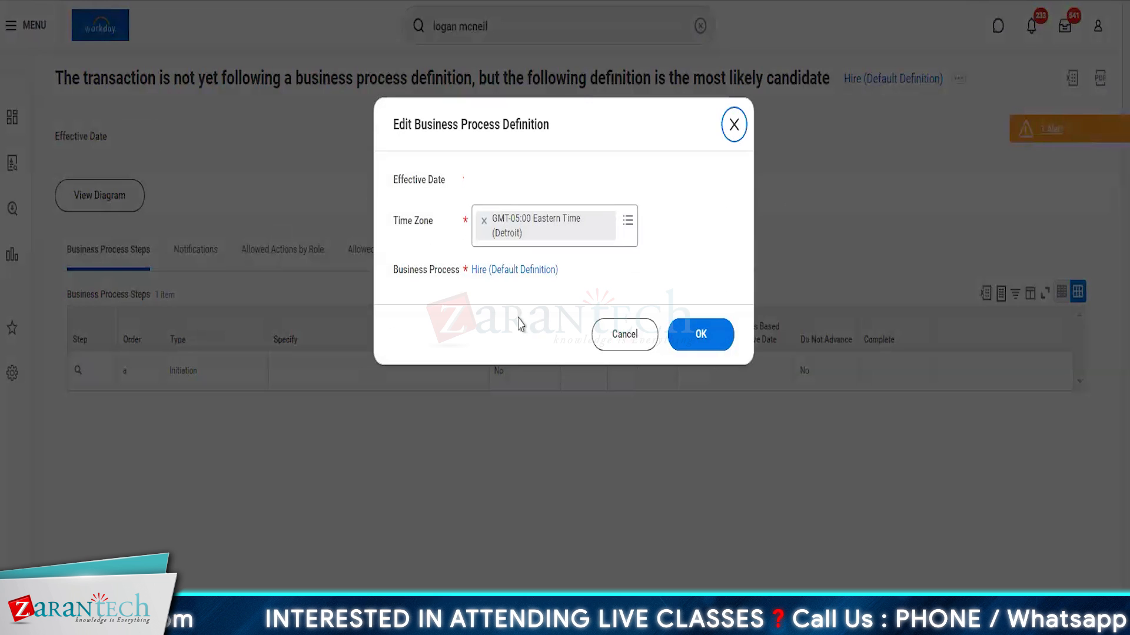
{"action": "left_click", "coordinate": [704, 327]}
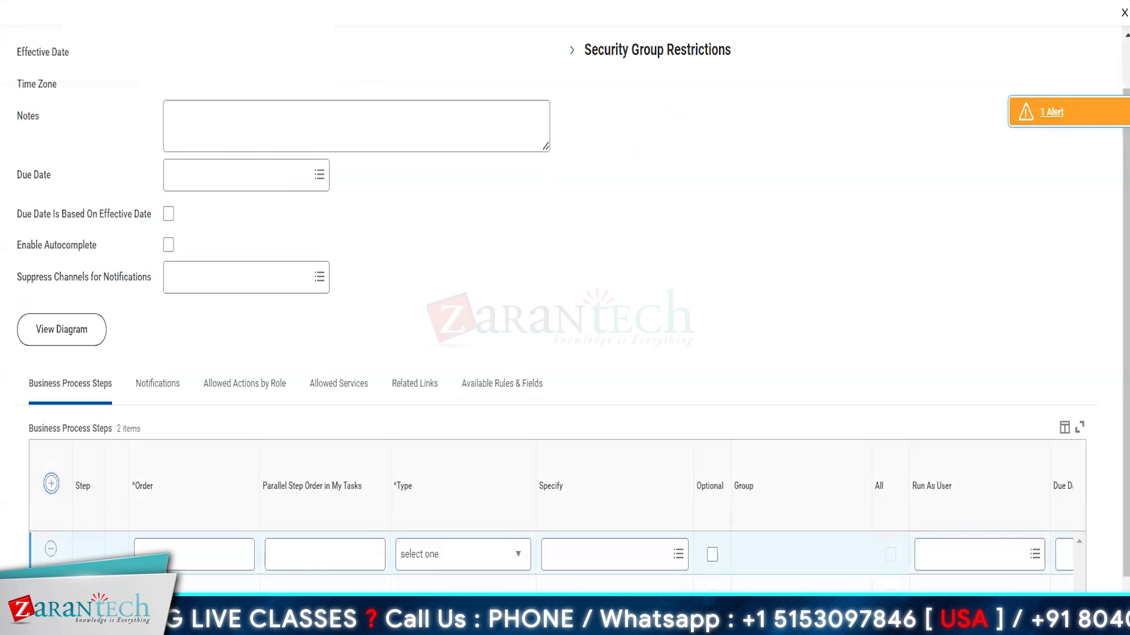
Step: Make step b an Action for Change Organization Assignments and add another step row
{"action": "left_click", "coordinate": [284, 559]}
{"action": "left_click", "coordinate": [178, 562]}
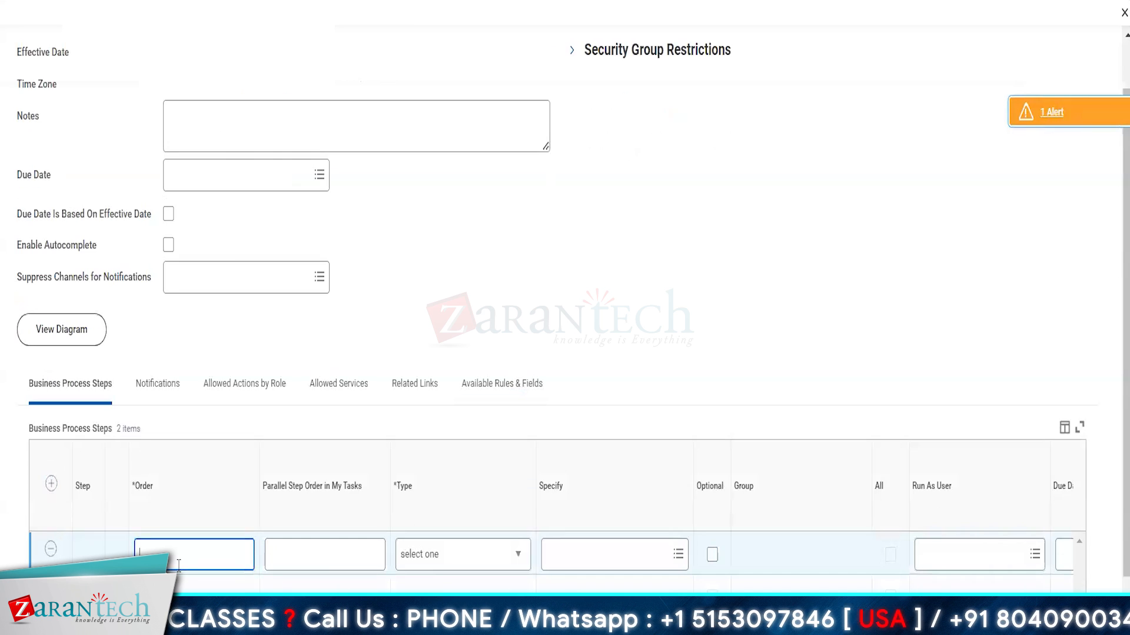
{"action": "left_click", "coordinate": [449, 564]}
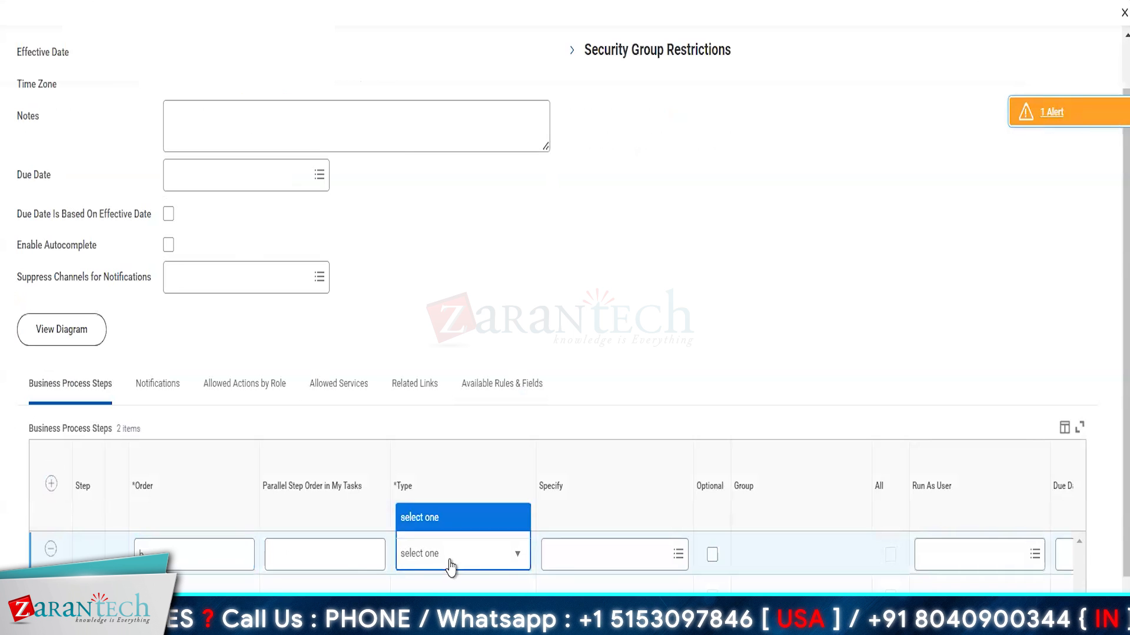
{"action": "left_click", "coordinate": [418, 153]}
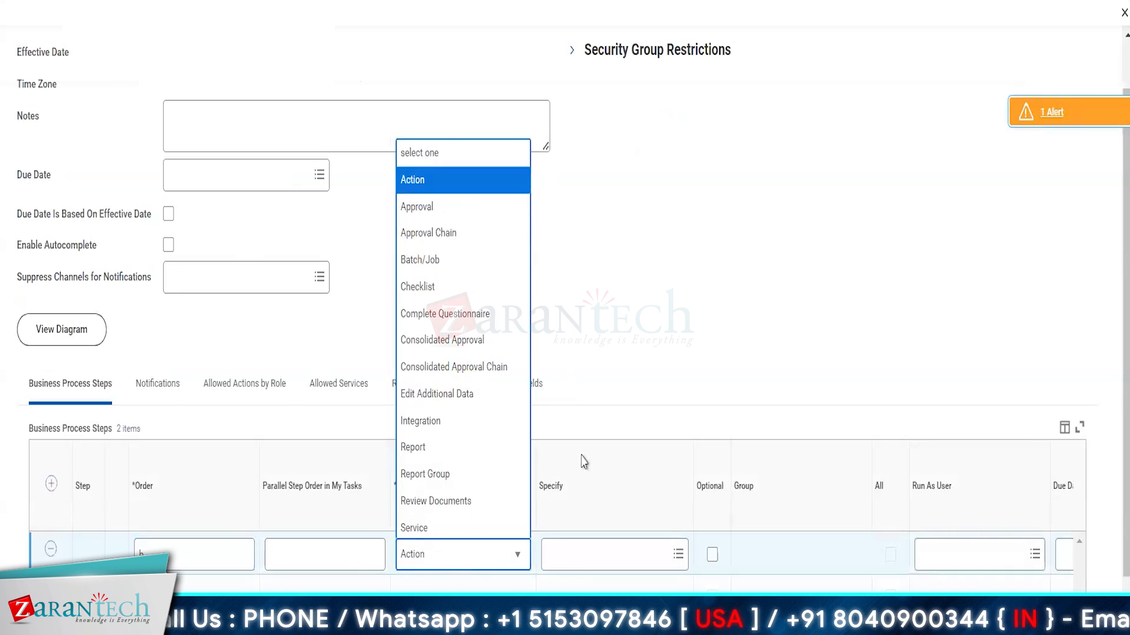
{"action": "left_click", "coordinate": [586, 558]}
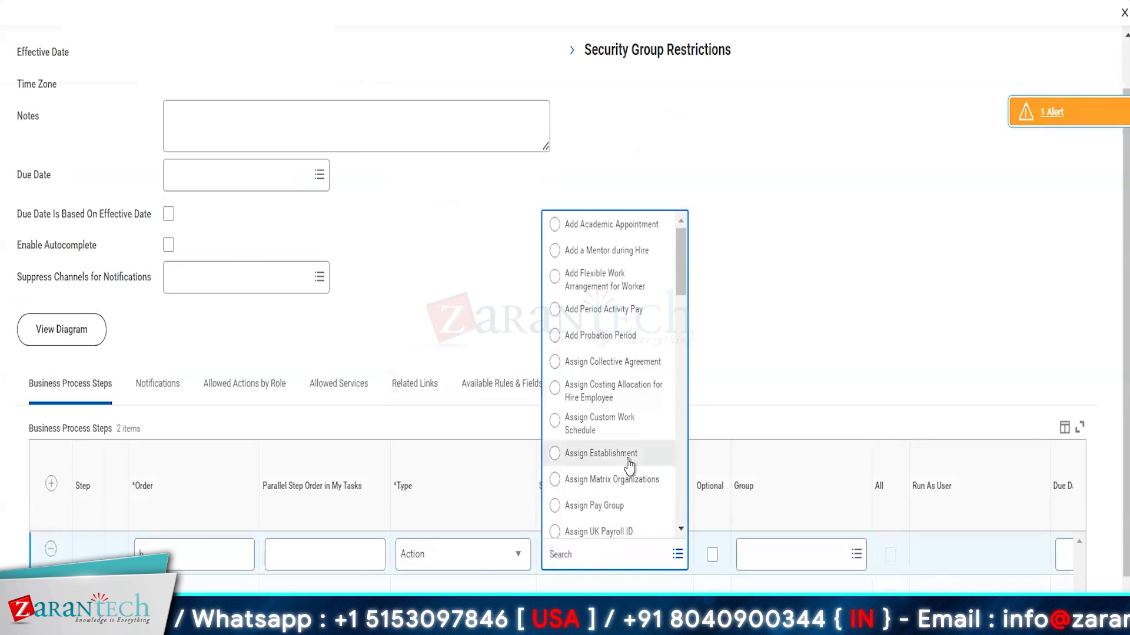
{"action": "scroll", "coordinate": [627, 464], "scroll_direction": "down", "scroll_amount": 5}
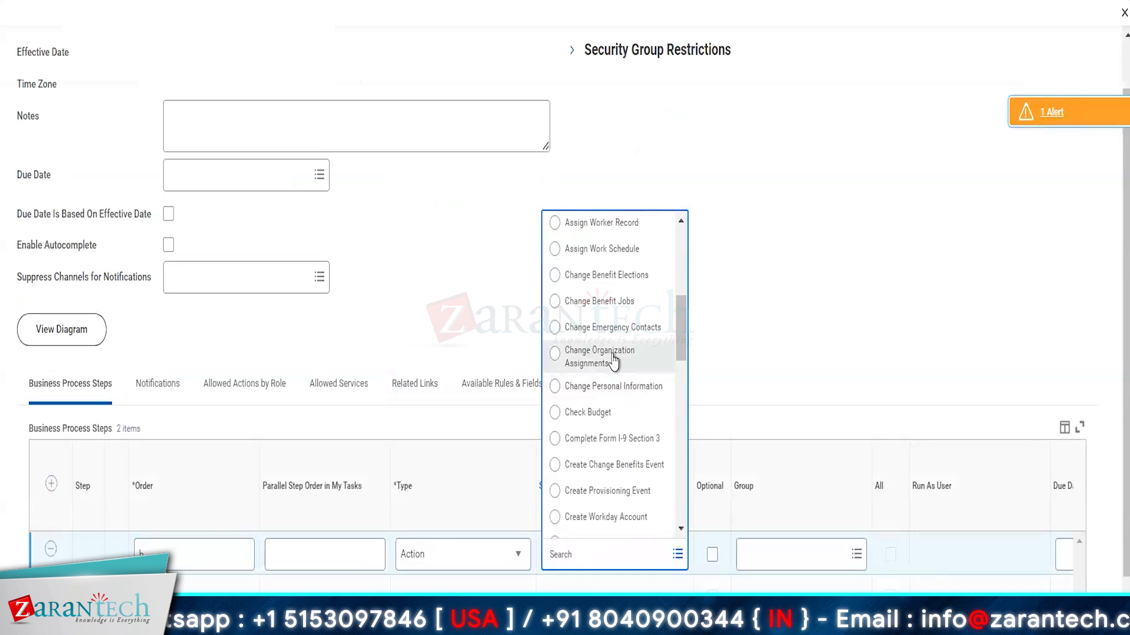
{"action": "left_click", "coordinate": [602, 359]}
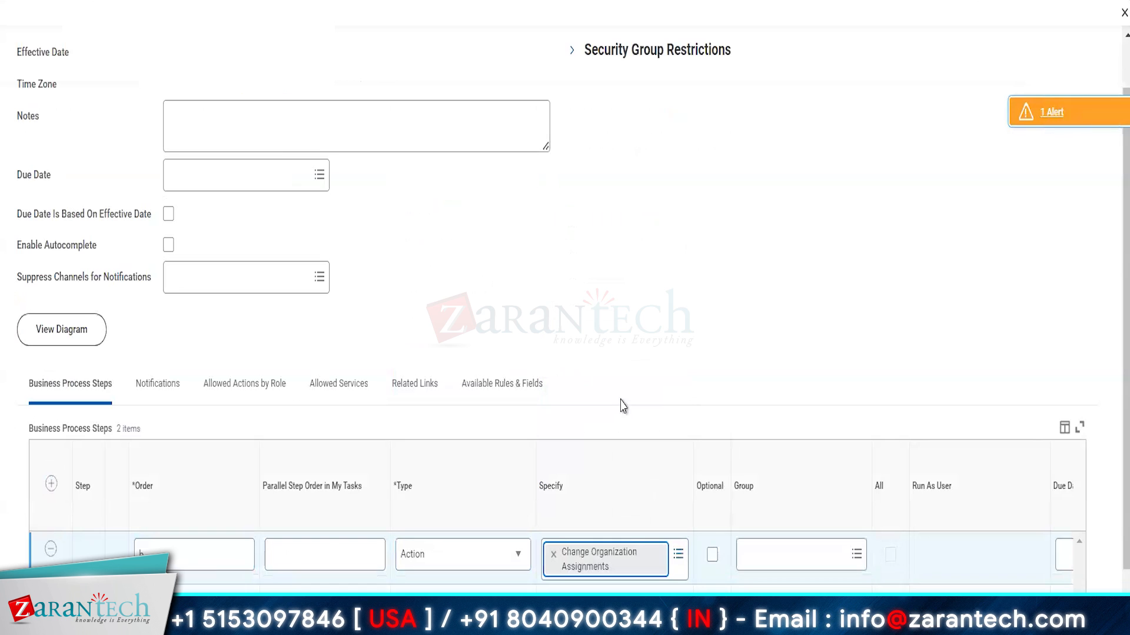
{"action": "left_click", "coordinate": [51, 483]}
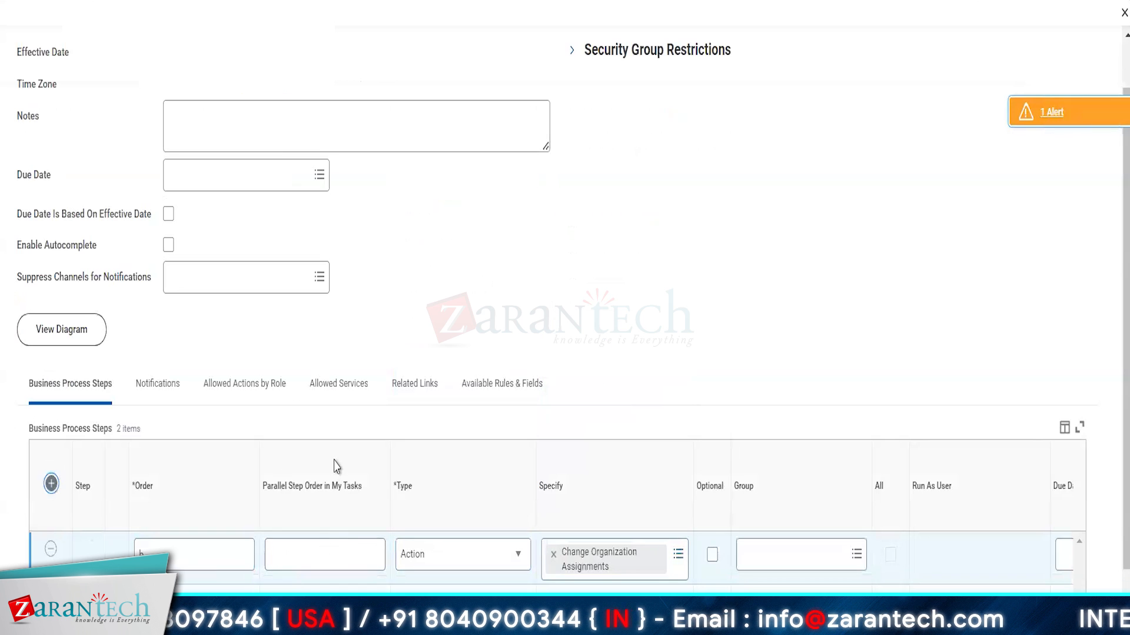
{"action": "left_click", "coordinate": [177, 553]}
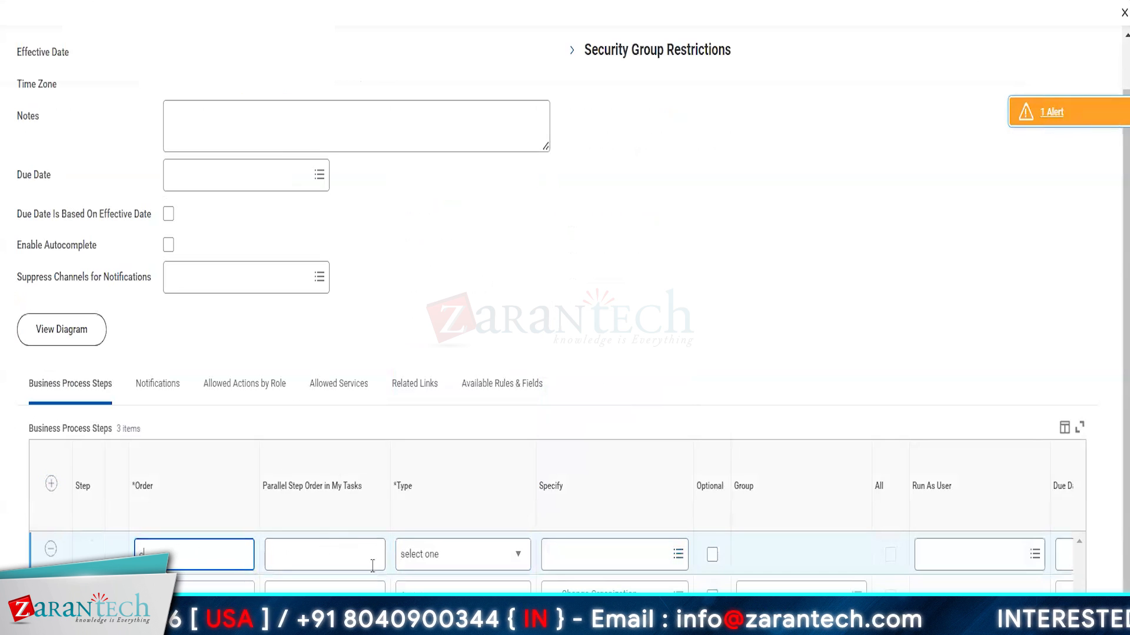
Step: Make step c an Action for Propose Compensation Hire
{"action": "left_click", "coordinate": [481, 559]}
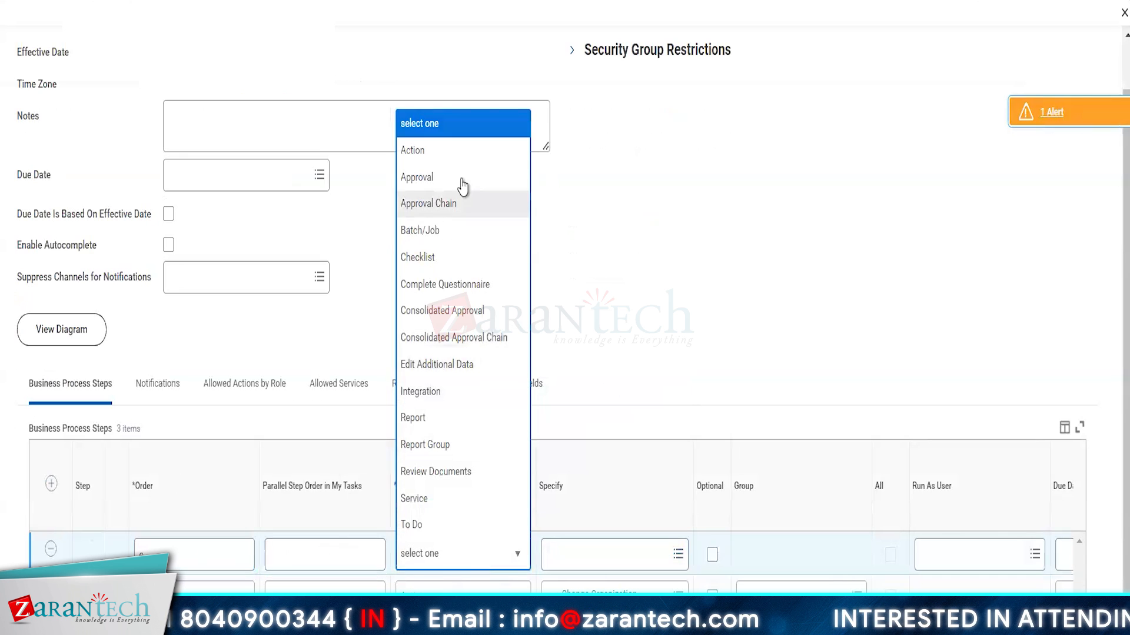
{"action": "left_click", "coordinate": [435, 155]}
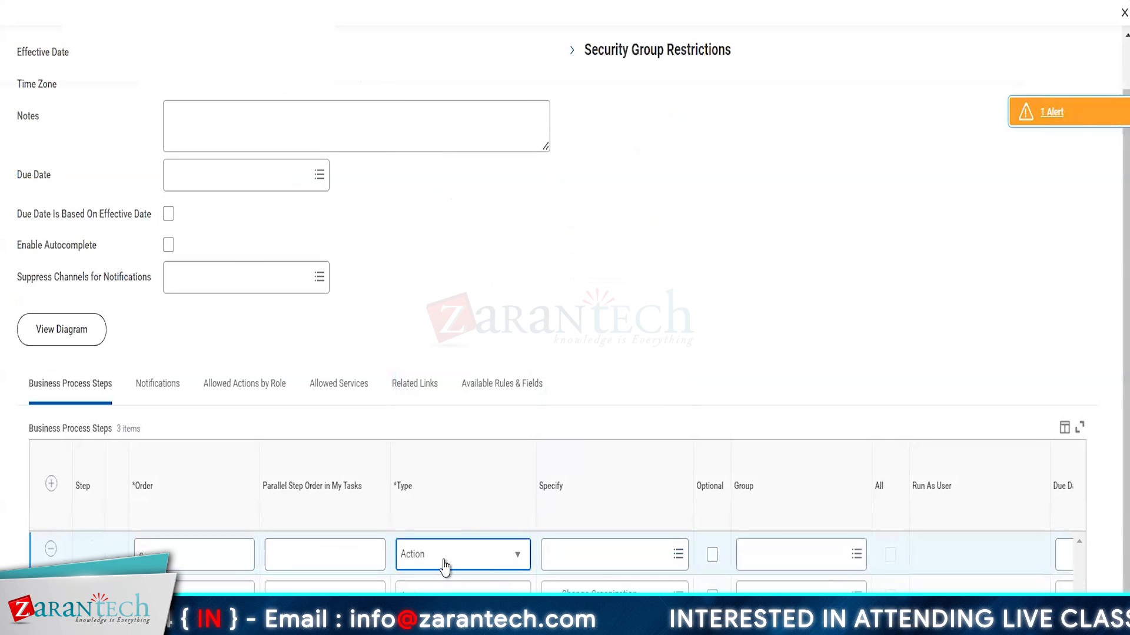
{"action": "left_click", "coordinate": [600, 555]}
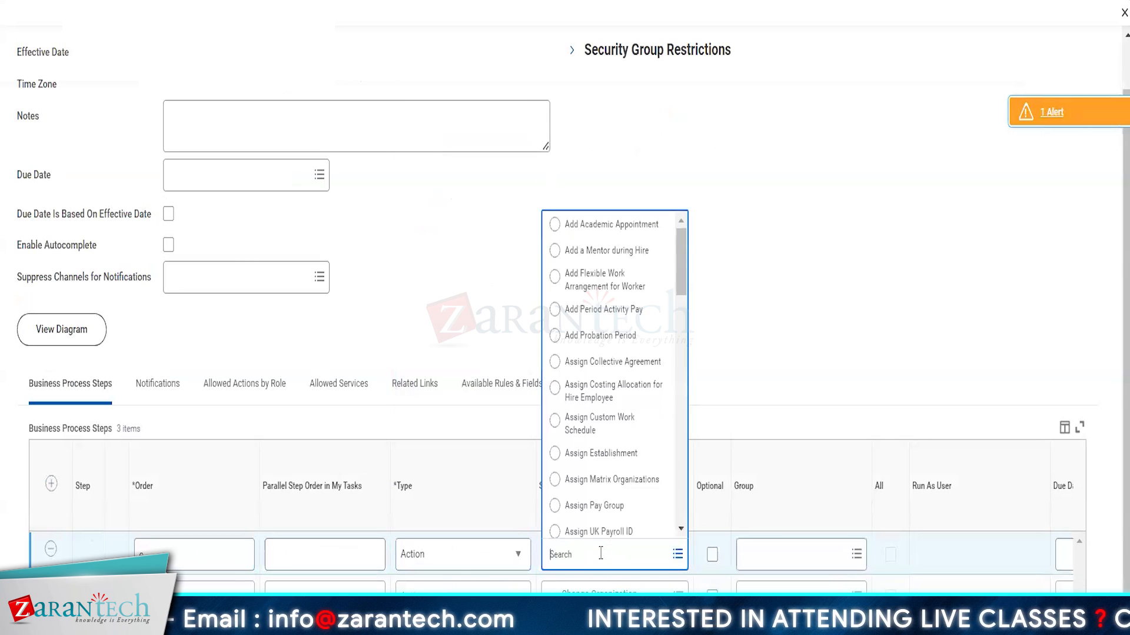
{"action": "scroll", "coordinate": [615, 438], "scroll_direction": "down", "scroll_amount": 10}
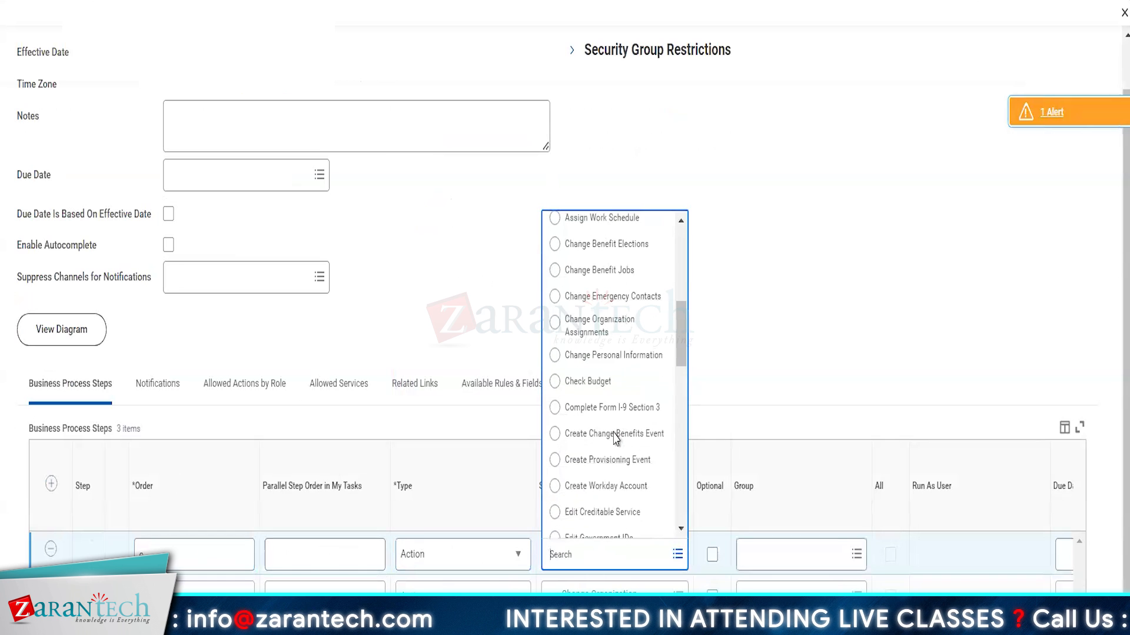
{"action": "scroll", "coordinate": [615, 438], "scroll_direction": "down", "scroll_amount": 6}
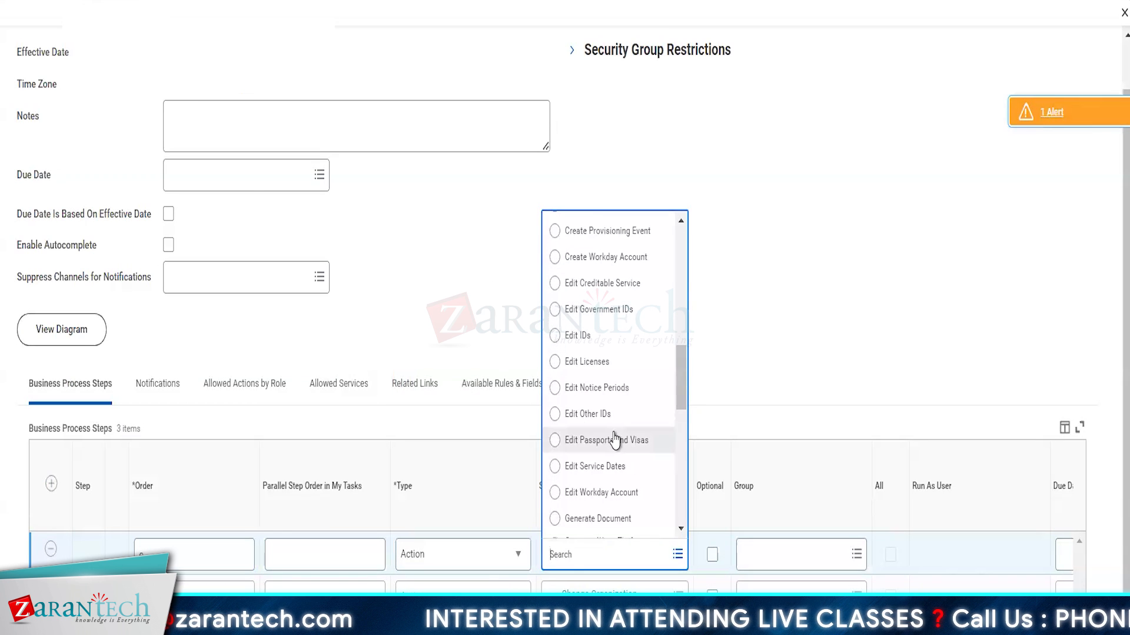
{"action": "scroll", "coordinate": [614, 438], "scroll_direction": "down", "scroll_amount": 4}
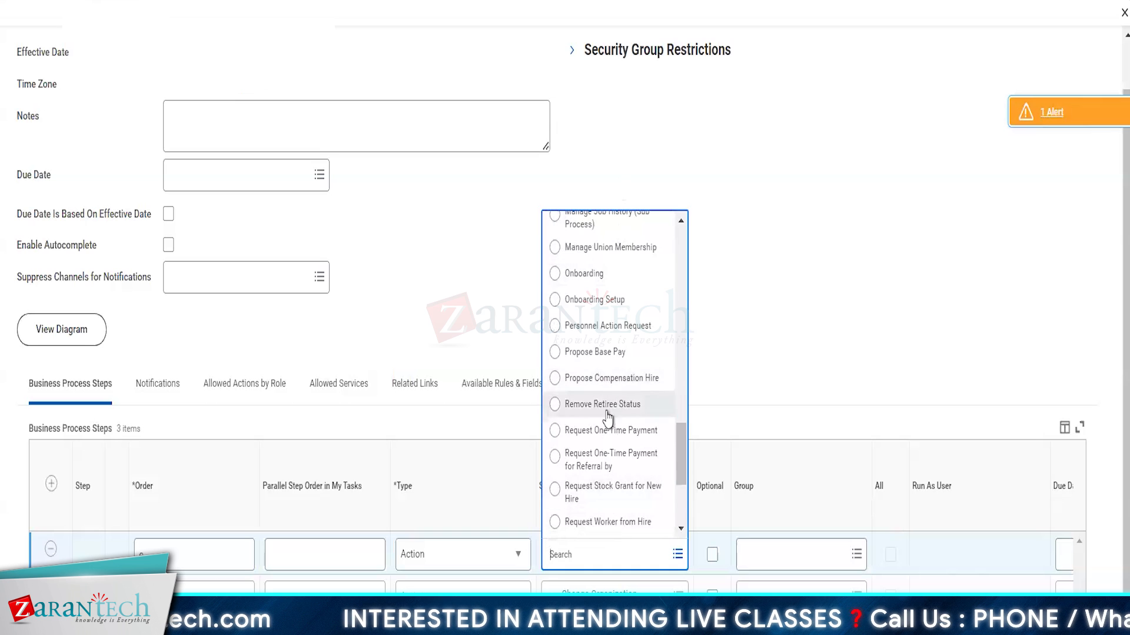
{"action": "scroll", "coordinate": [602, 469], "scroll_direction": "down", "scroll_amount": 3}
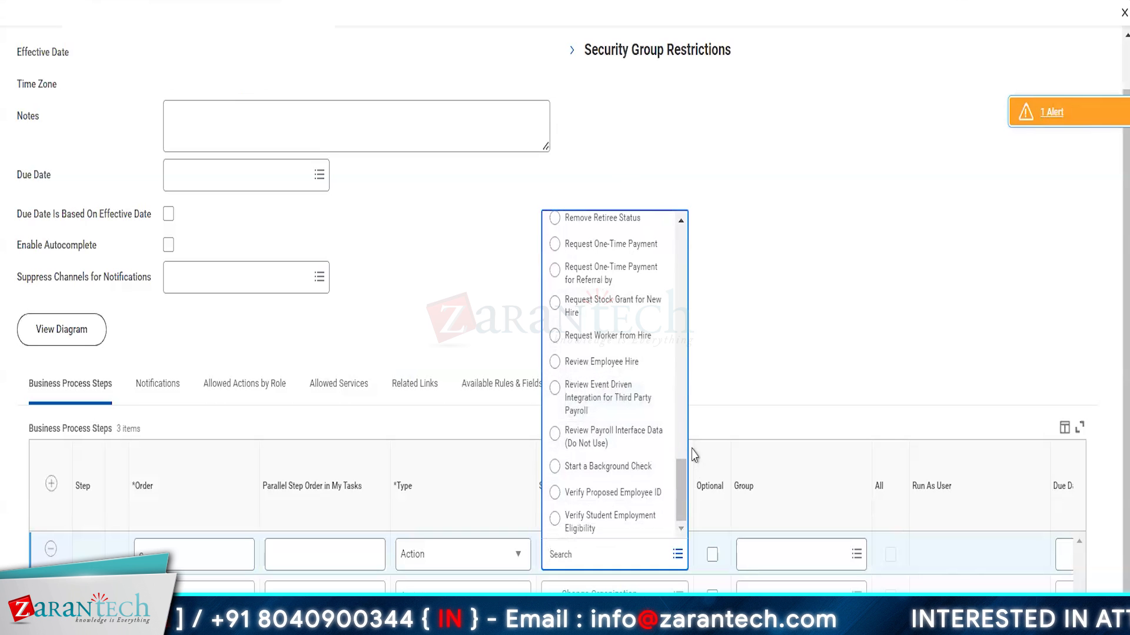
{"action": "scroll", "coordinate": [670, 359], "scroll_direction": "up", "scroll_amount": 8}
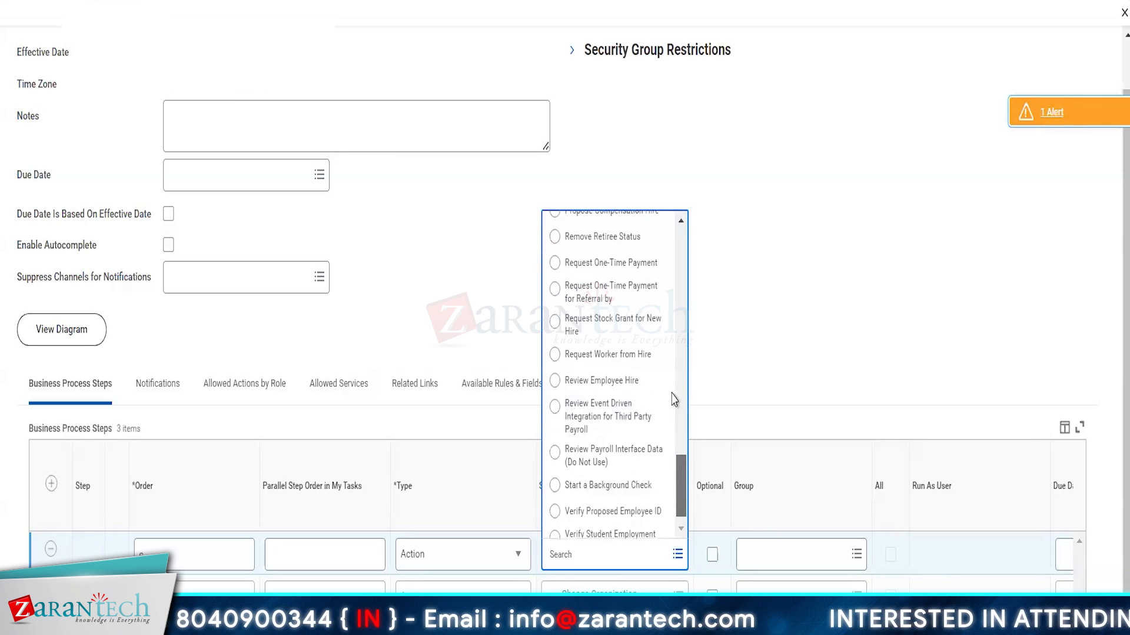
{"action": "scroll", "coordinate": [669, 359], "scroll_direction": "up", "scroll_amount": 10}
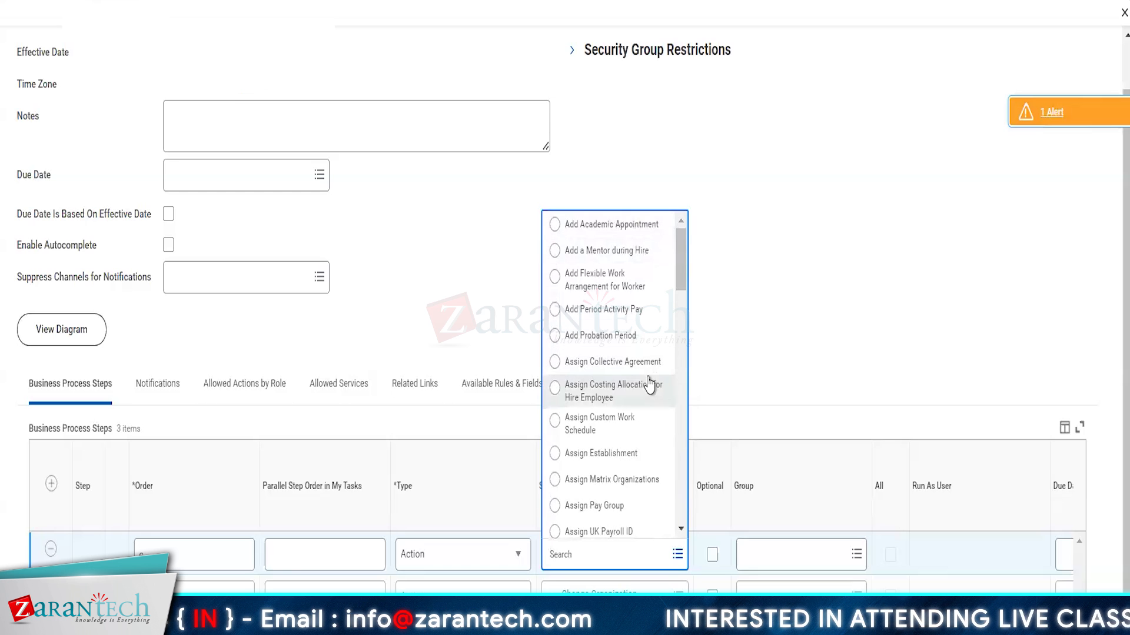
{"action": "scroll", "coordinate": [626, 424], "scroll_direction": "down", "scroll_amount": 3}
{"action": "scroll", "coordinate": [625, 424], "scroll_direction": "down", "scroll_amount": 7}
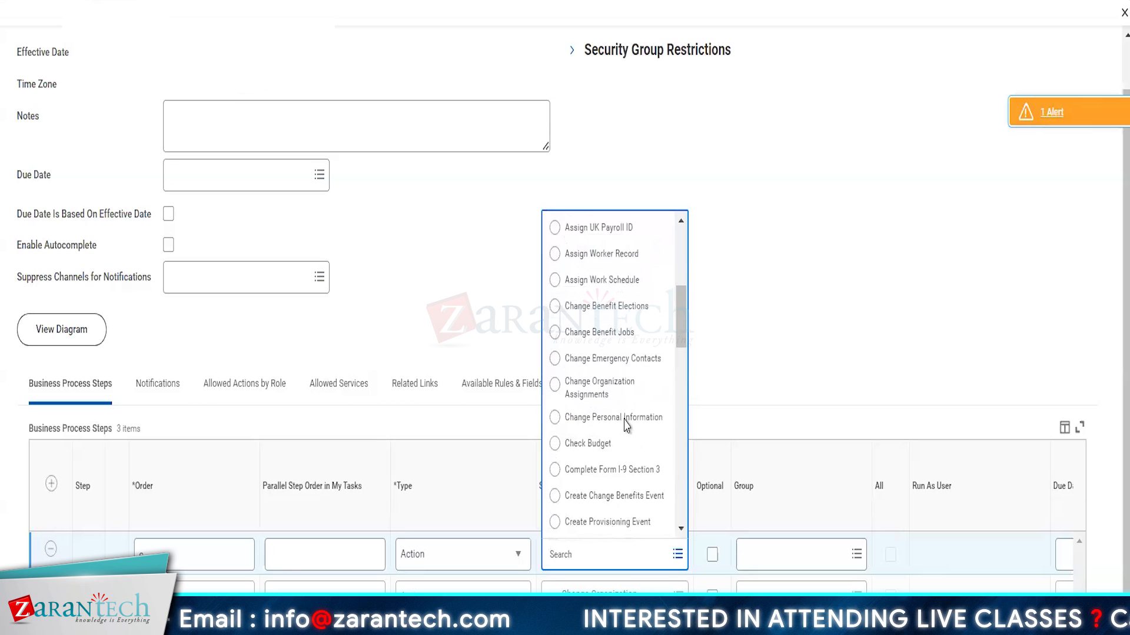
{"action": "scroll", "coordinate": [626, 424], "scroll_direction": "down", "scroll_amount": 5}
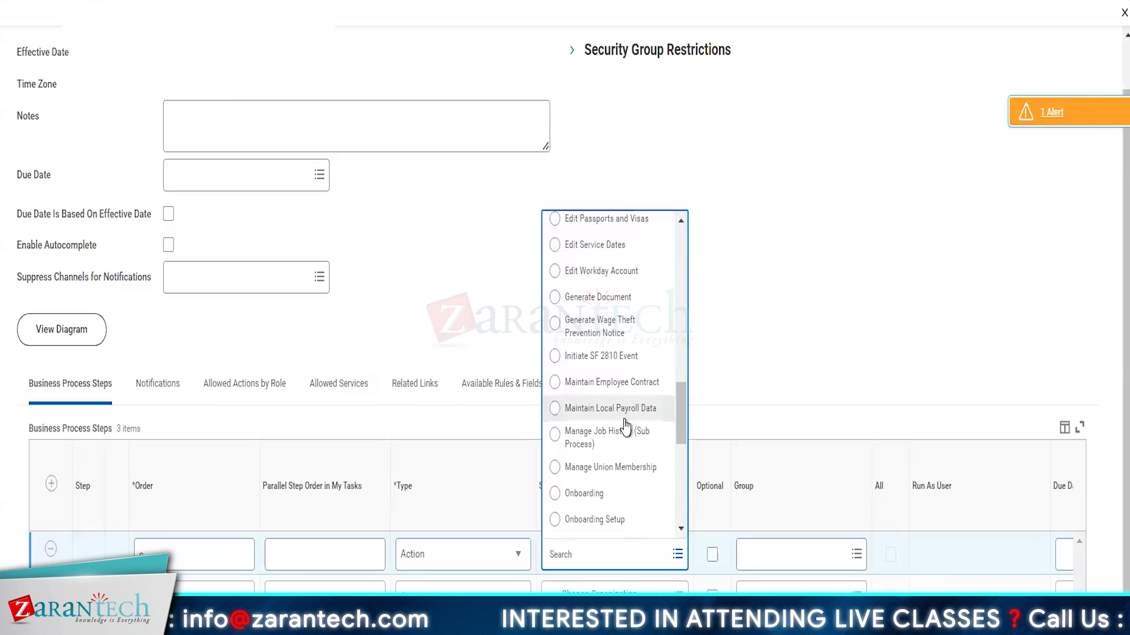
{"action": "scroll", "coordinate": [625, 424], "scroll_direction": "down", "scroll_amount": 1}
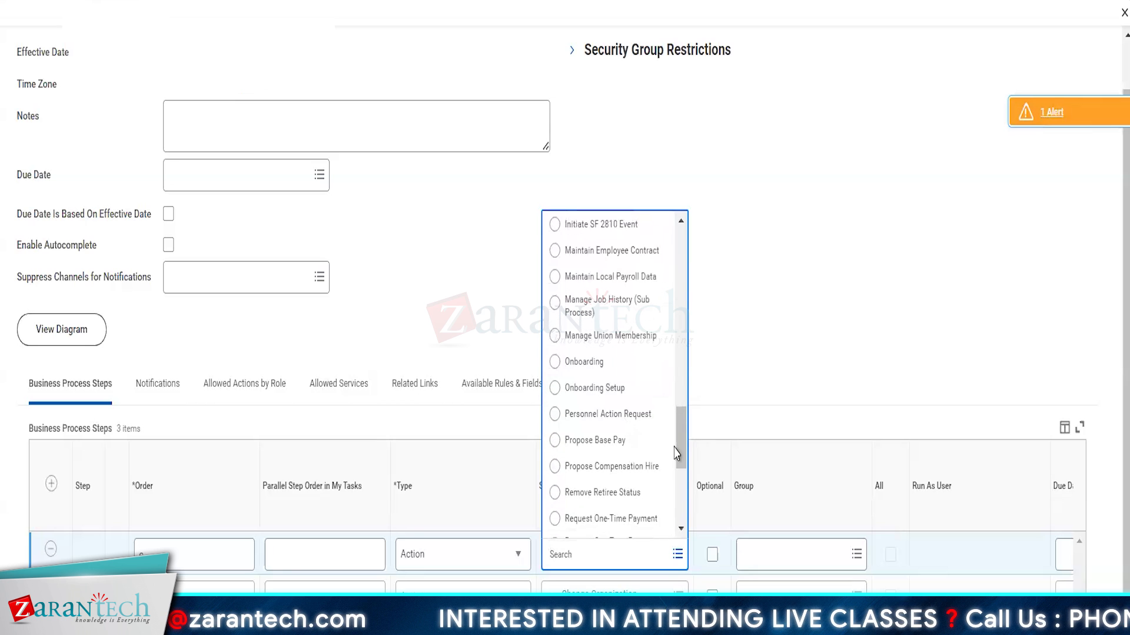
{"action": "left_click", "coordinate": [596, 477]}
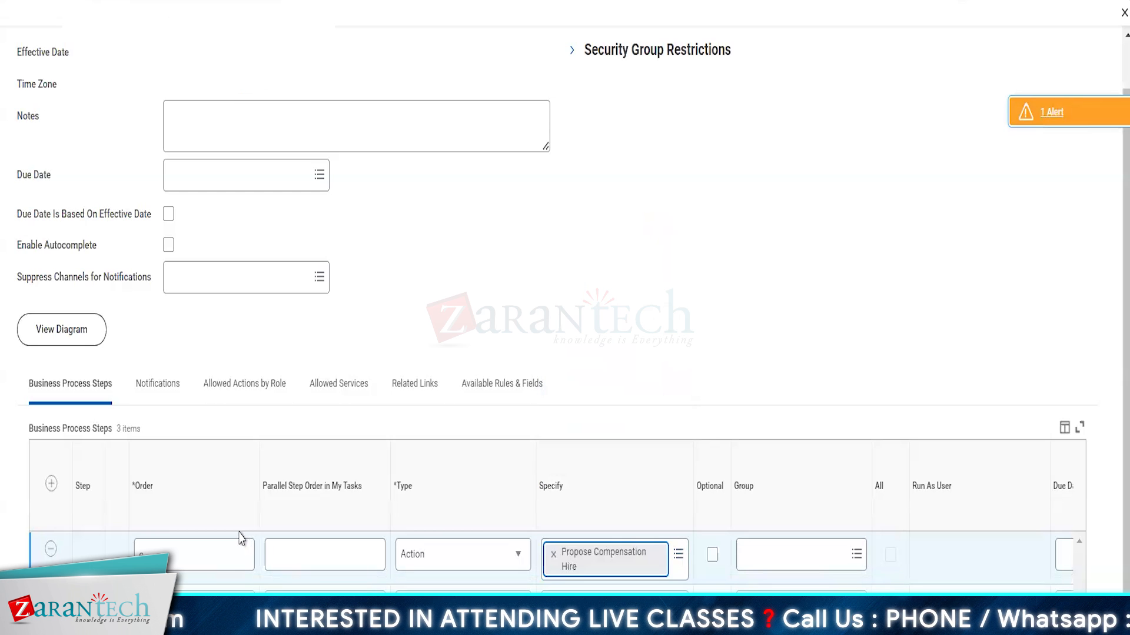
Step: Add step d as an Action for Edit Other IDs
{"action": "left_click", "coordinate": [51, 487]}
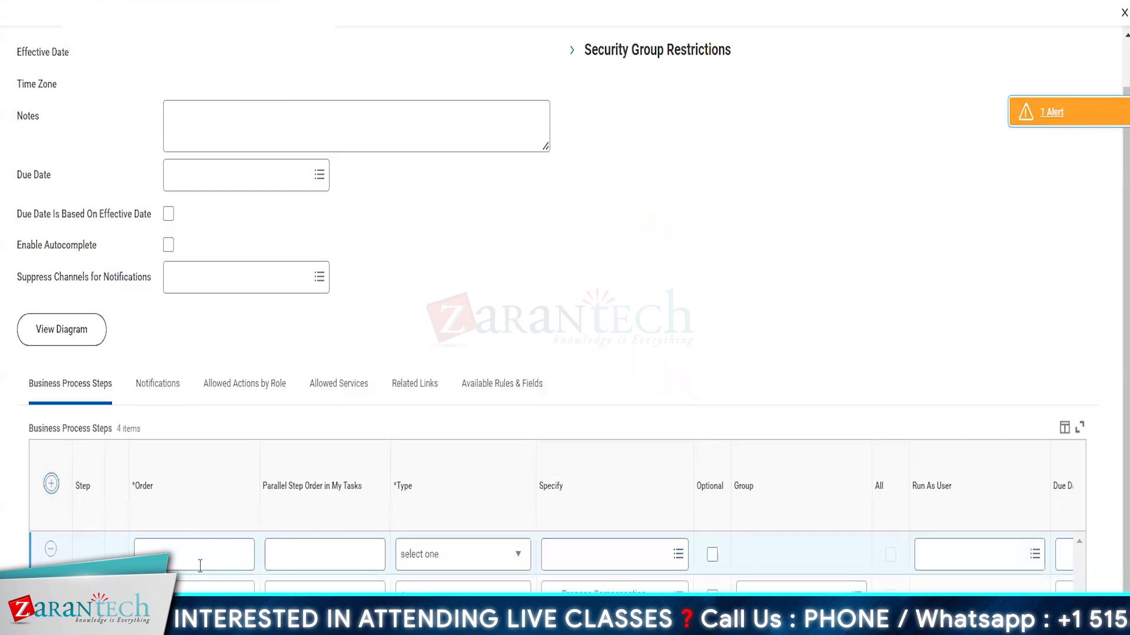
{"action": "left_click", "coordinate": [172, 558]}
{"action": "type", "text": "d"}
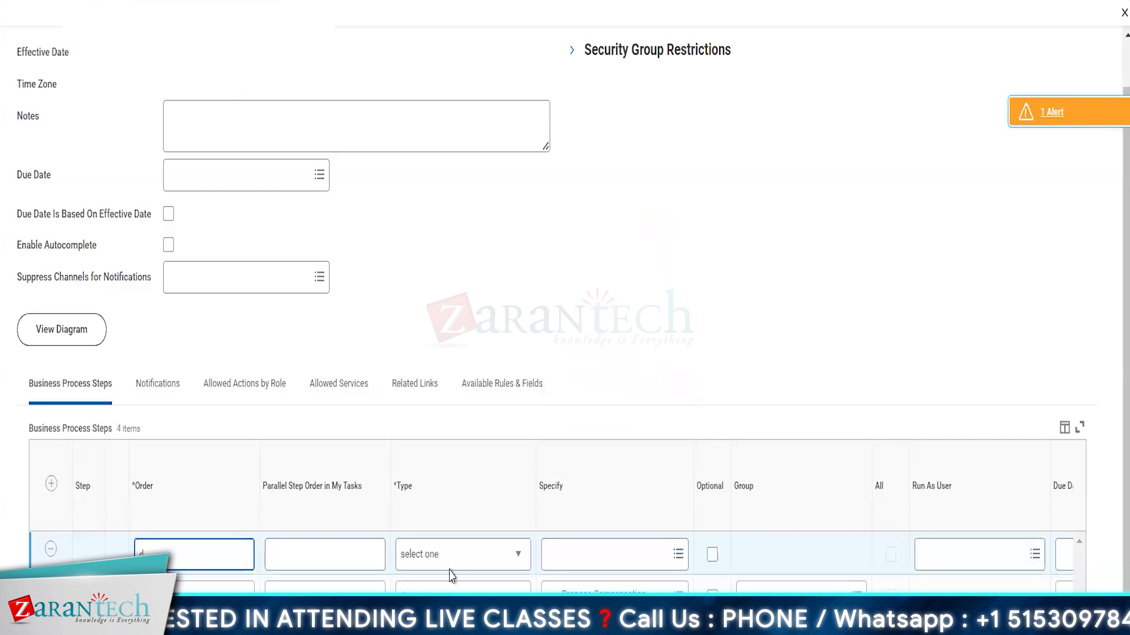
{"action": "left_click", "coordinate": [459, 559]}
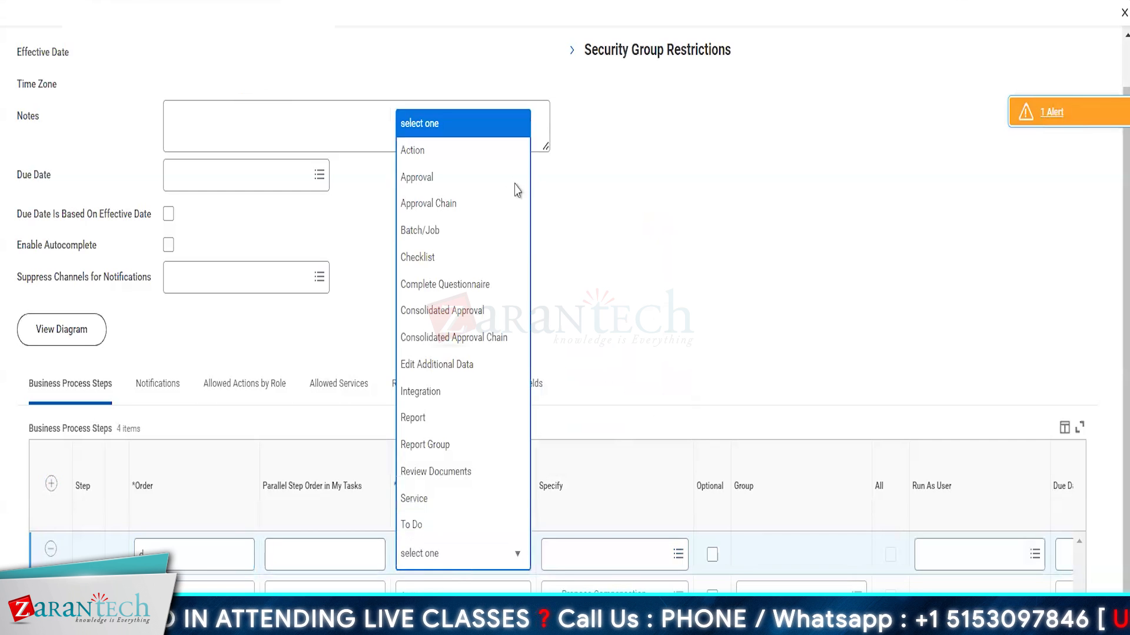
{"action": "left_click", "coordinate": [441, 152]}
{"action": "left_click", "coordinate": [583, 559]}
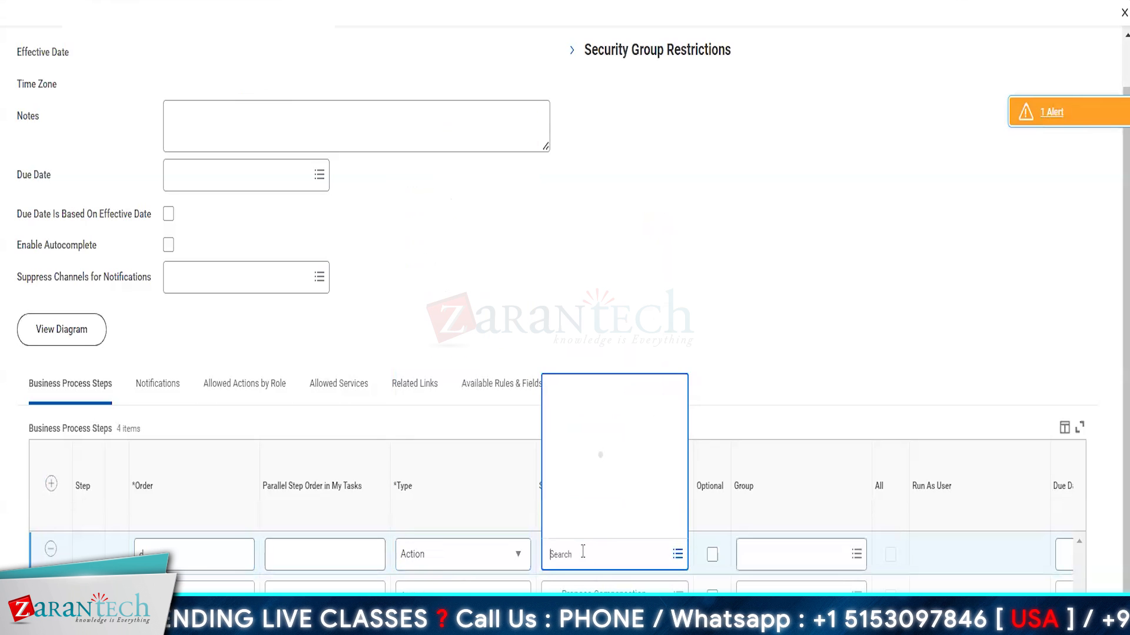
{"action": "scroll", "coordinate": [627, 381], "scroll_direction": "down", "scroll_amount": 3}
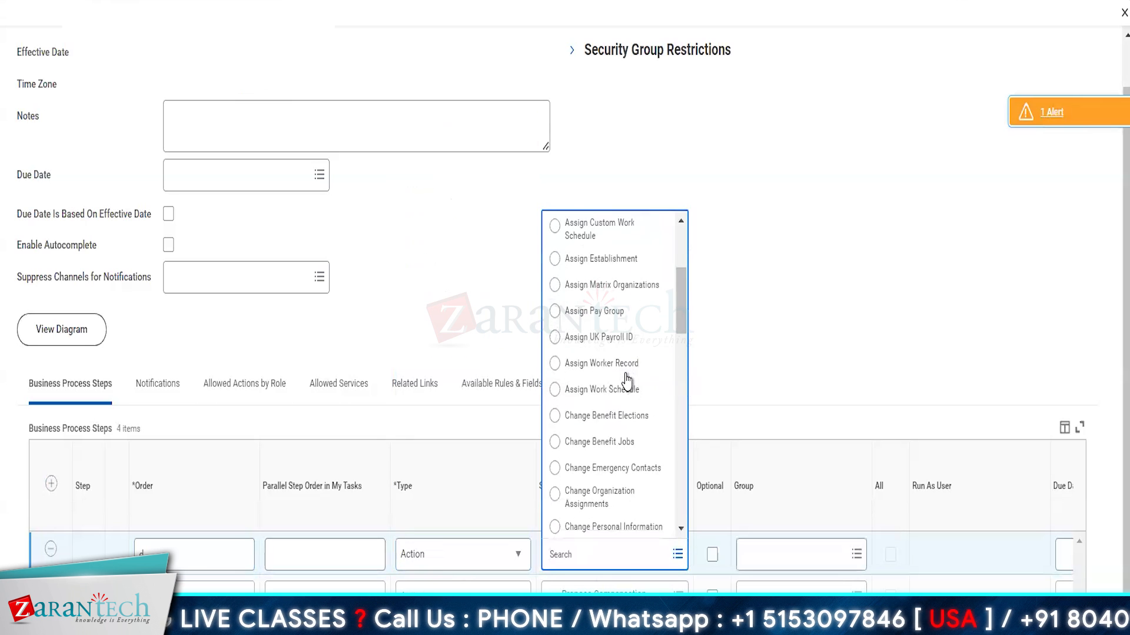
{"action": "scroll", "coordinate": [628, 380], "scroll_direction": "down", "scroll_amount": 3}
{"action": "scroll", "coordinate": [628, 379], "scroll_direction": "down", "scroll_amount": 5}
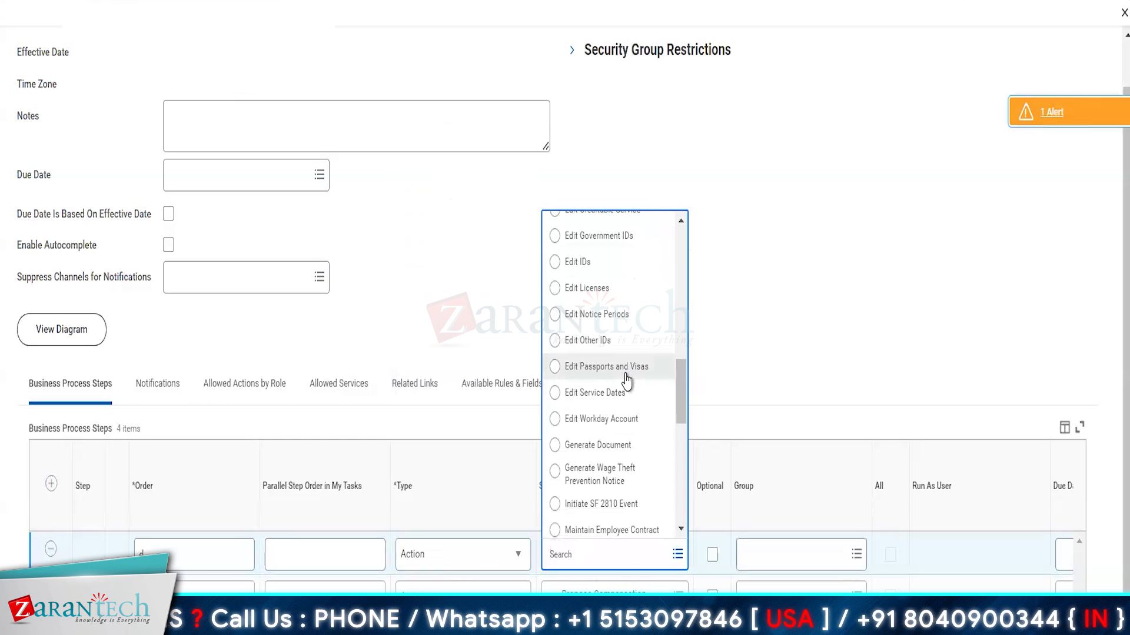
{"action": "left_click", "coordinate": [599, 343]}
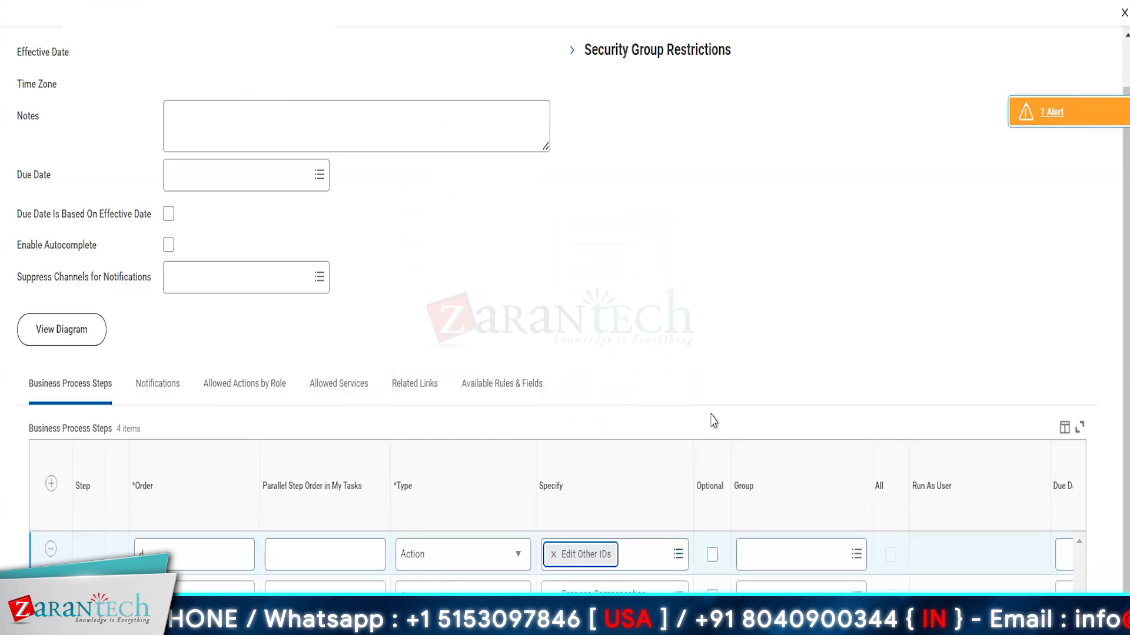
{"action": "scroll", "coordinate": [824, 522], "scroll_direction": "down", "scroll_amount": 2}
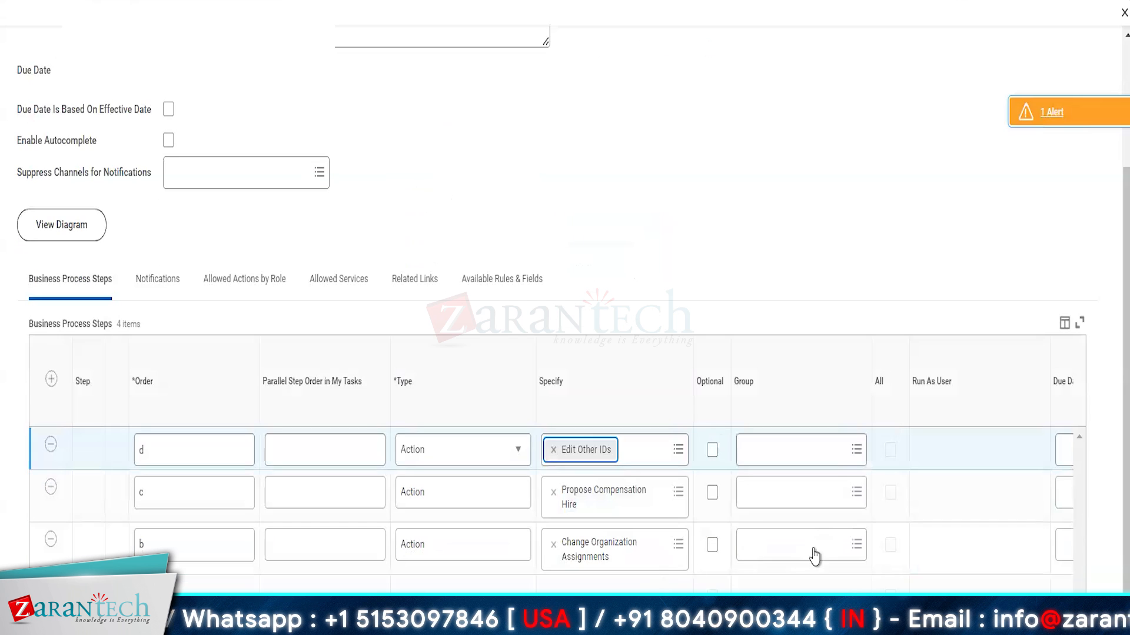
Step: Set step b's group to HR Administrator by searching 'hr admin'
{"action": "left_click", "coordinate": [791, 560]}
{"action": "type", "text": "hr"}
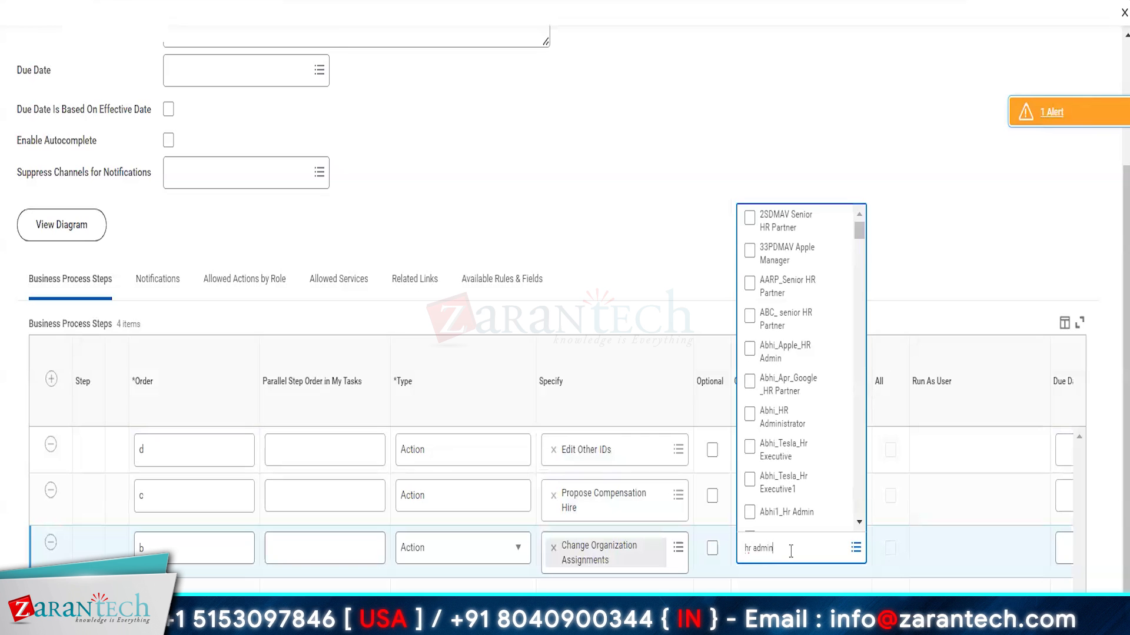
{"action": "type", "text": " admin"}
{"action": "key", "text": "Return"}
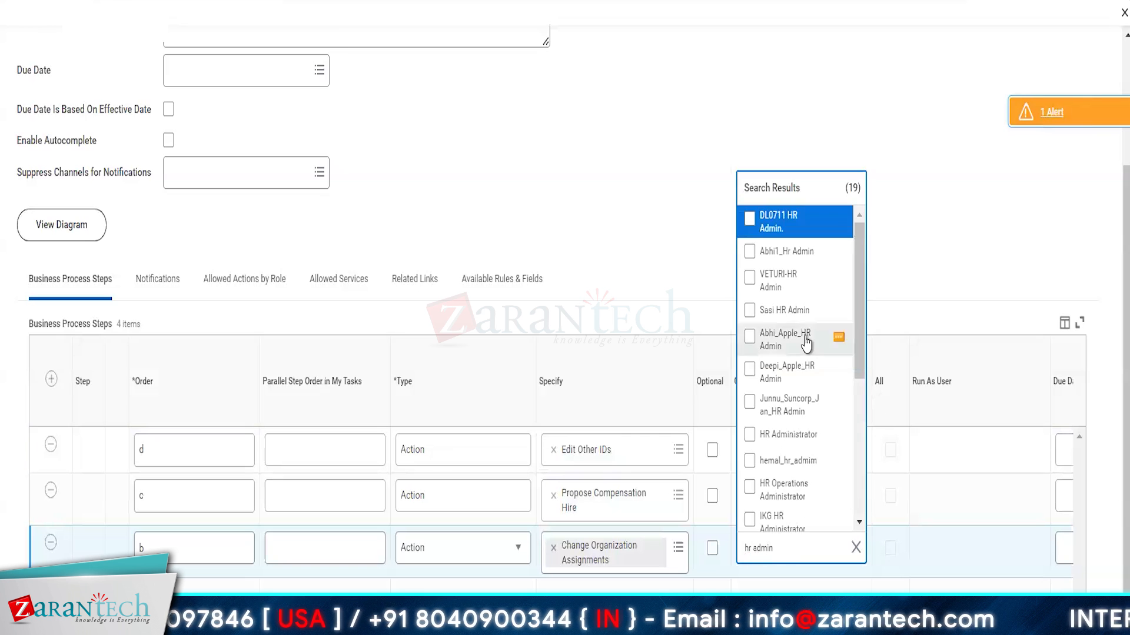
{"action": "scroll", "coordinate": [770, 341], "scroll_direction": "down", "scroll_amount": 3}
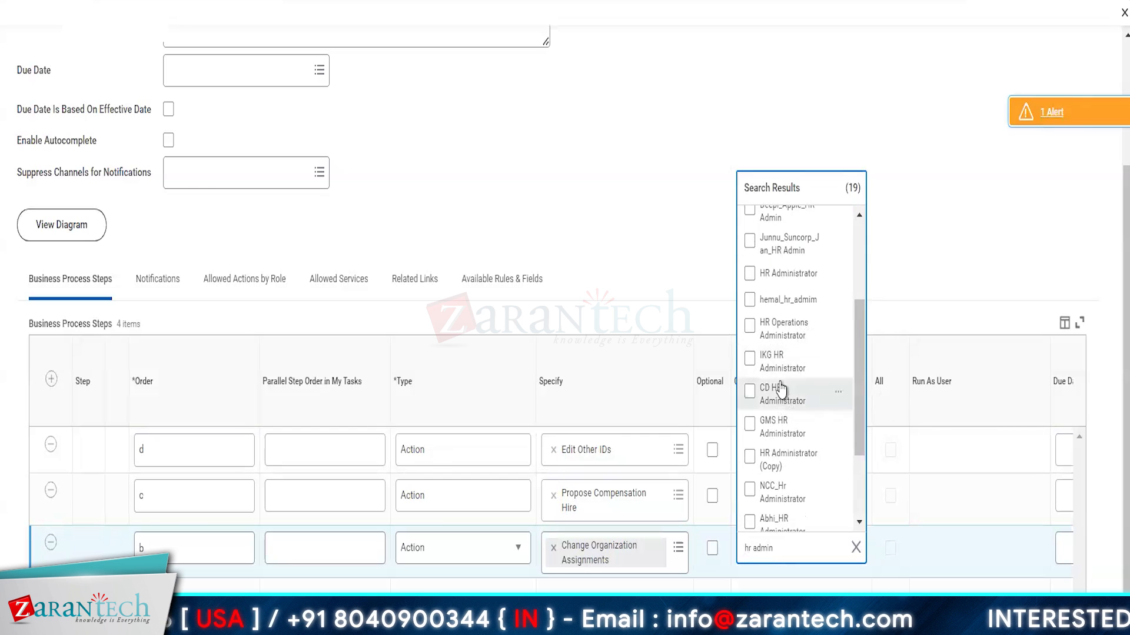
{"action": "scroll", "coordinate": [818, 376], "scroll_direction": "down", "scroll_amount": 3}
{"action": "scroll", "coordinate": [816, 356], "scroll_direction": "up", "scroll_amount": 2}
{"action": "scroll", "coordinate": [815, 356], "scroll_direction": "up", "scroll_amount": 2}
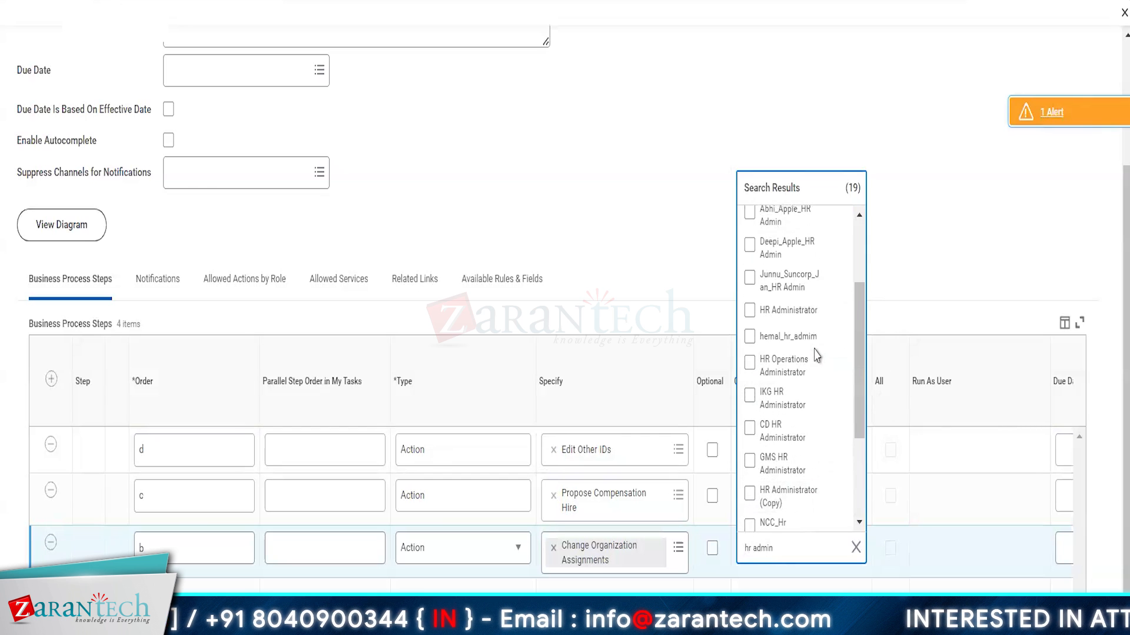
{"action": "left_click", "coordinate": [797, 312]}
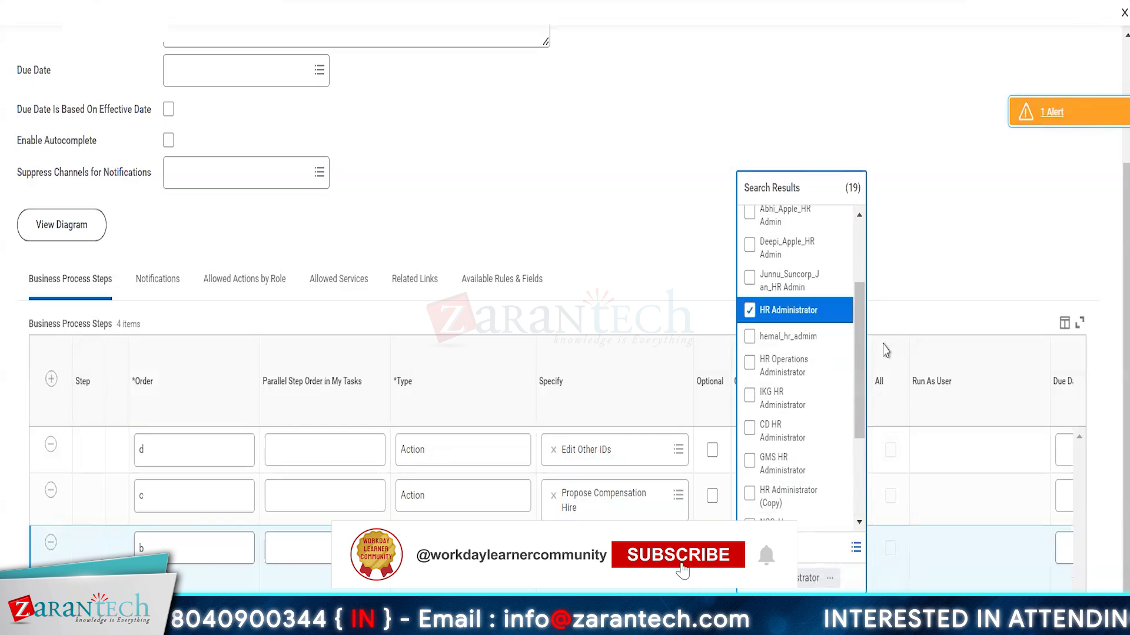
{"action": "left_click", "coordinate": [927, 261]}
Step: Set step c's group to HR Administrator and search 'hr adm' for step d's group
{"action": "left_click", "coordinate": [767, 507]}
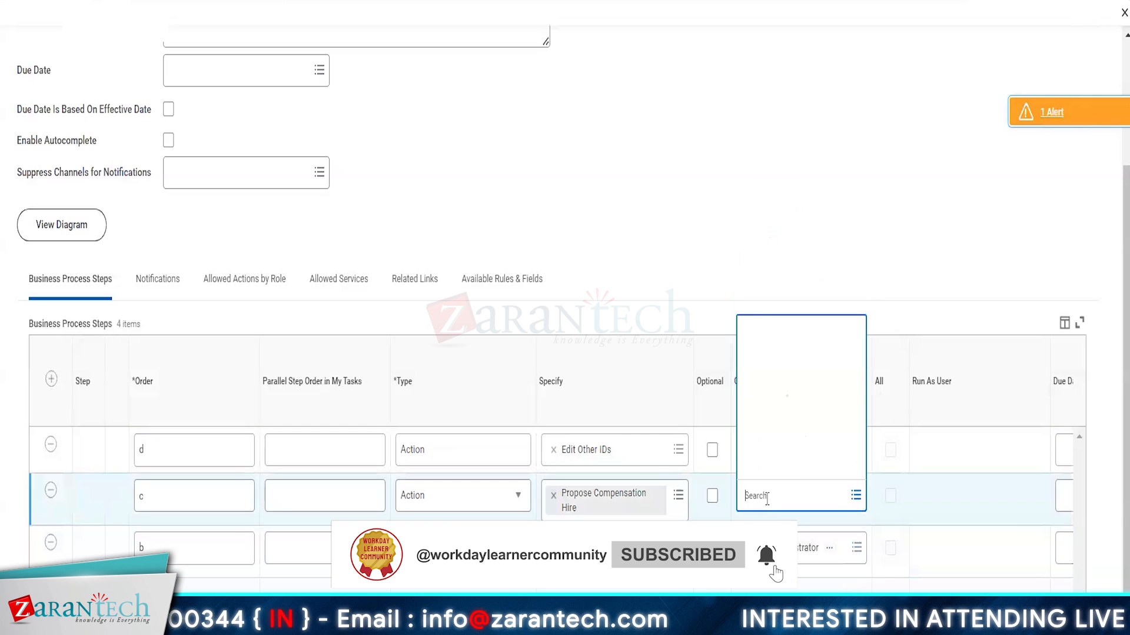
{"action": "type", "text": "hr"}
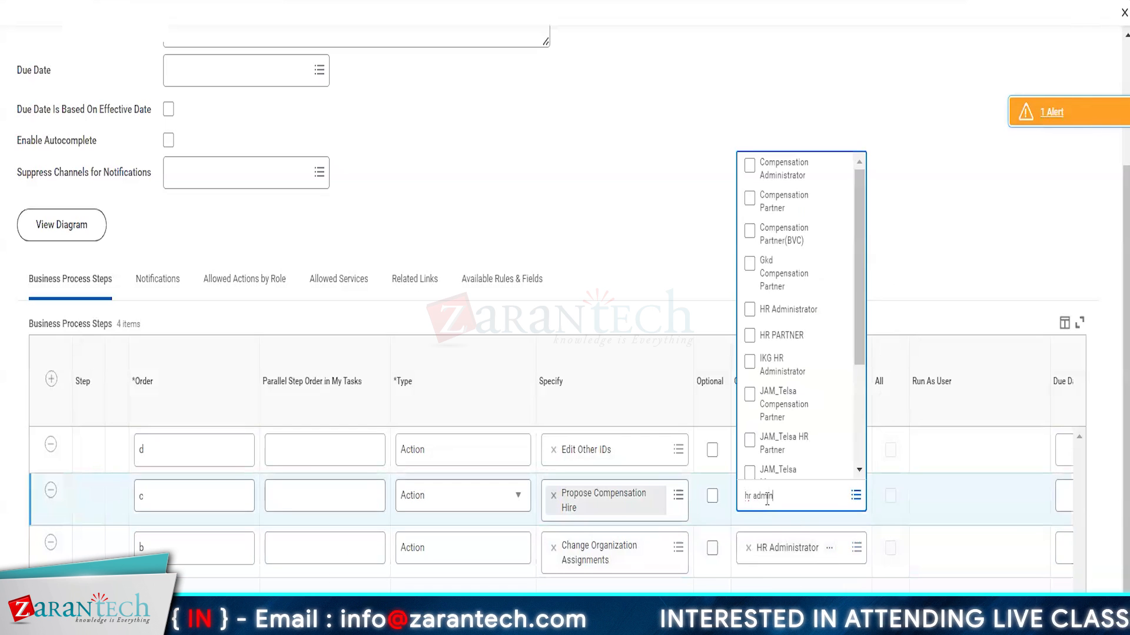
{"action": "type", "text": " admin"}
{"action": "key", "text": "Return"}
{"action": "left_click", "coordinate": [809, 453]}
{"action": "left_click", "coordinate": [783, 274]}
{"action": "left_click", "coordinate": [755, 450]}
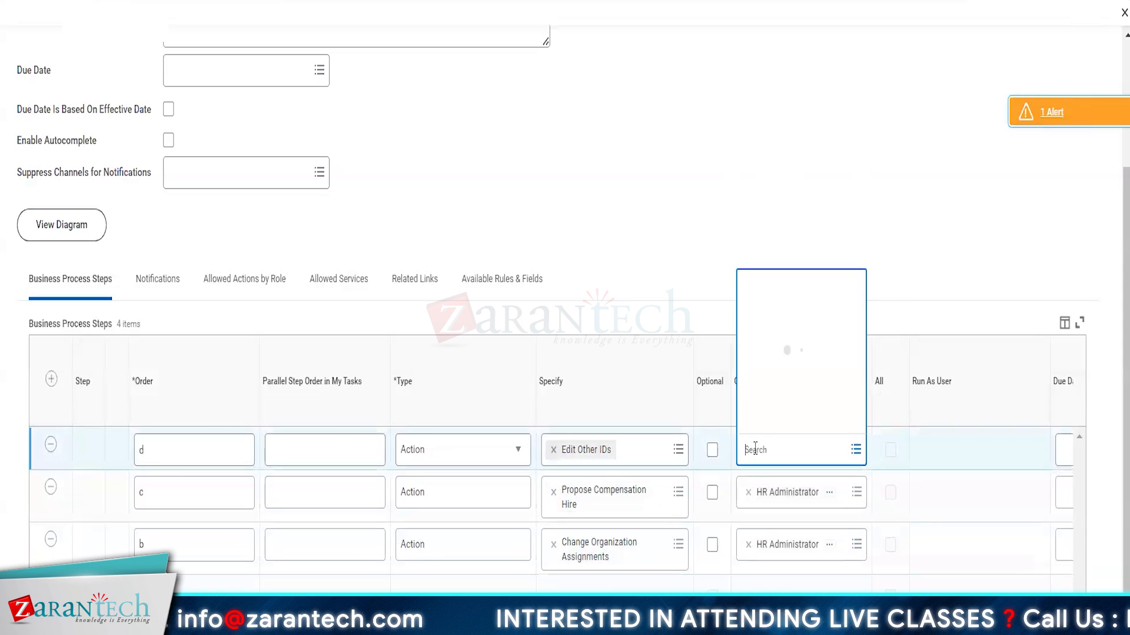
{"action": "type", "text": "hr adm"}
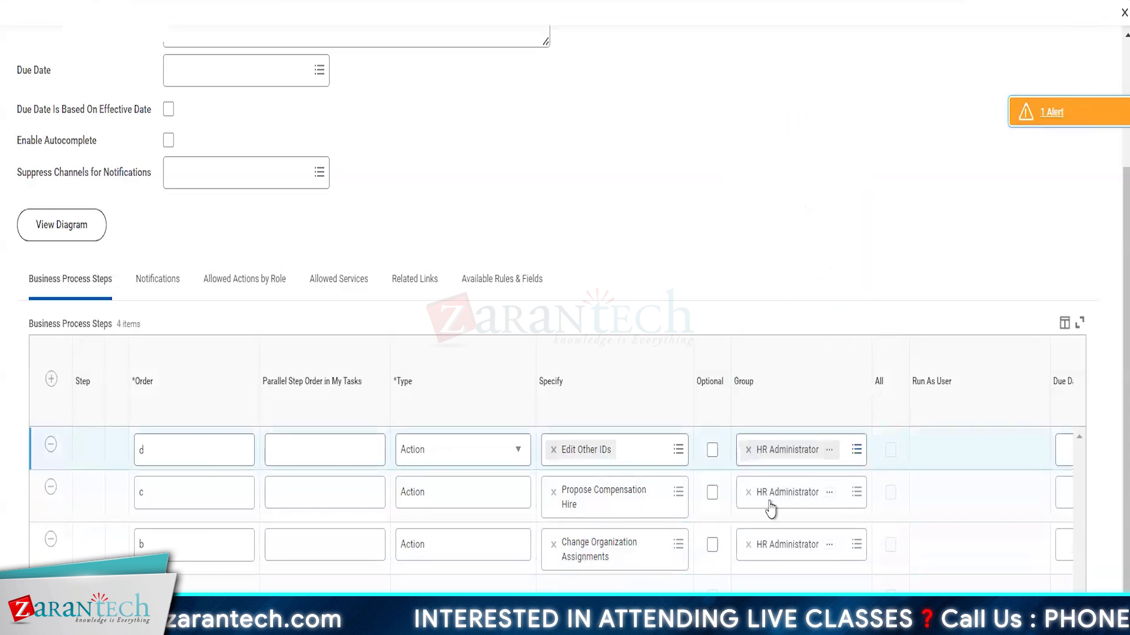
{"action": "scroll", "coordinate": [739, 554], "scroll_direction": "right", "scroll_amount": 1}
{"action": "scroll", "coordinate": [740, 554], "scroll_direction": "left", "scroll_amount": 1}
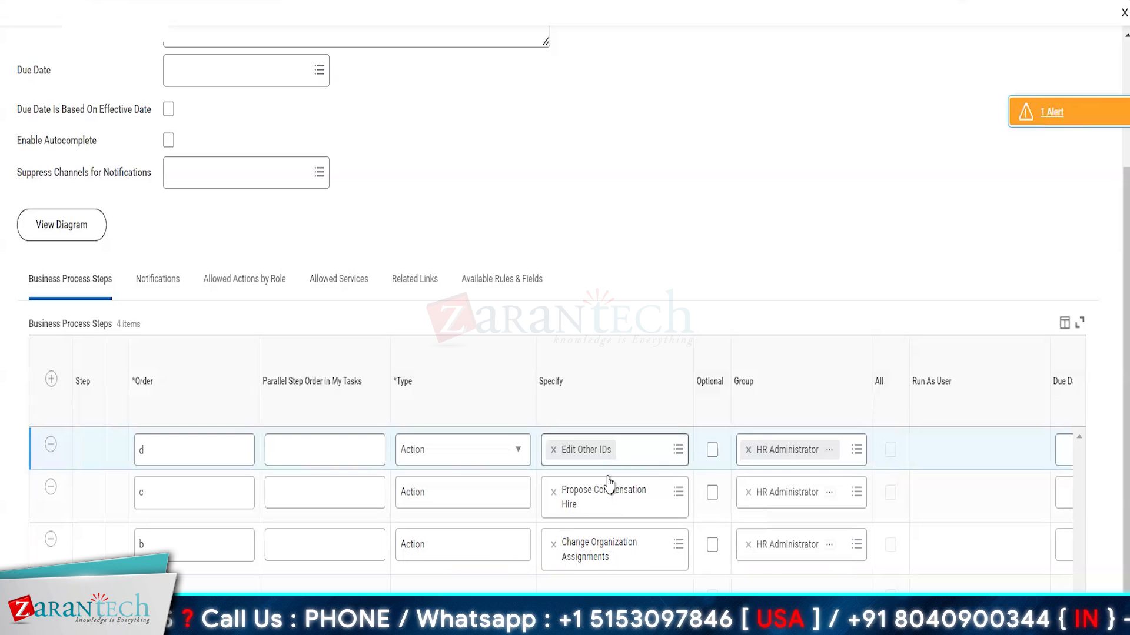
{"action": "scroll", "coordinate": [683, 532], "scroll_direction": "right", "scroll_amount": 4}
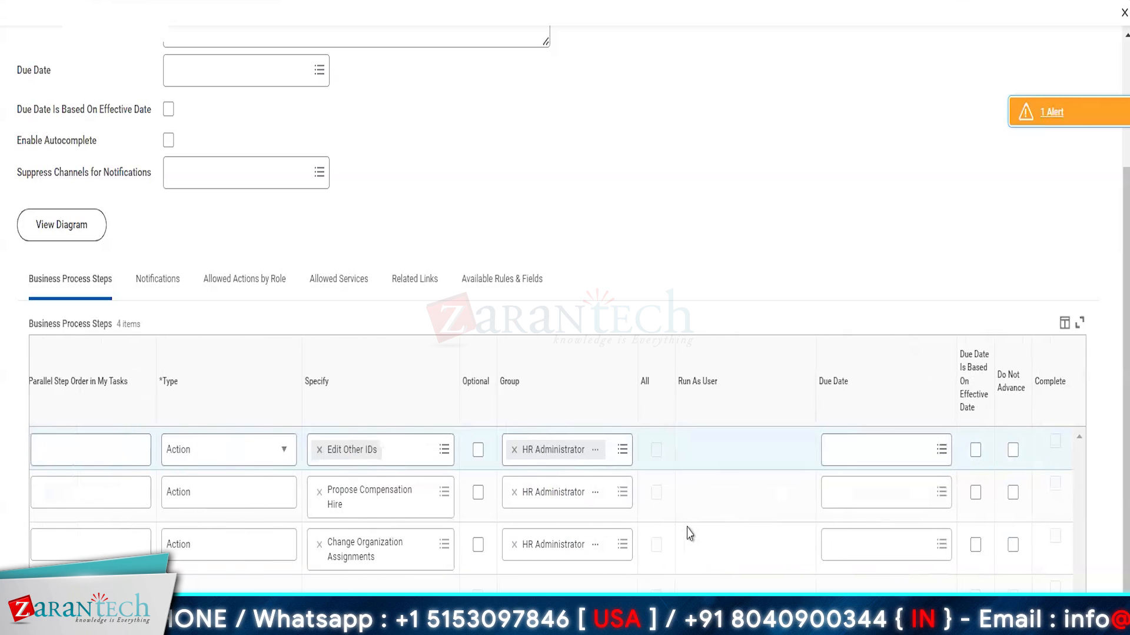
{"action": "scroll", "coordinate": [690, 533], "scroll_direction": "right", "scroll_amount": 2}
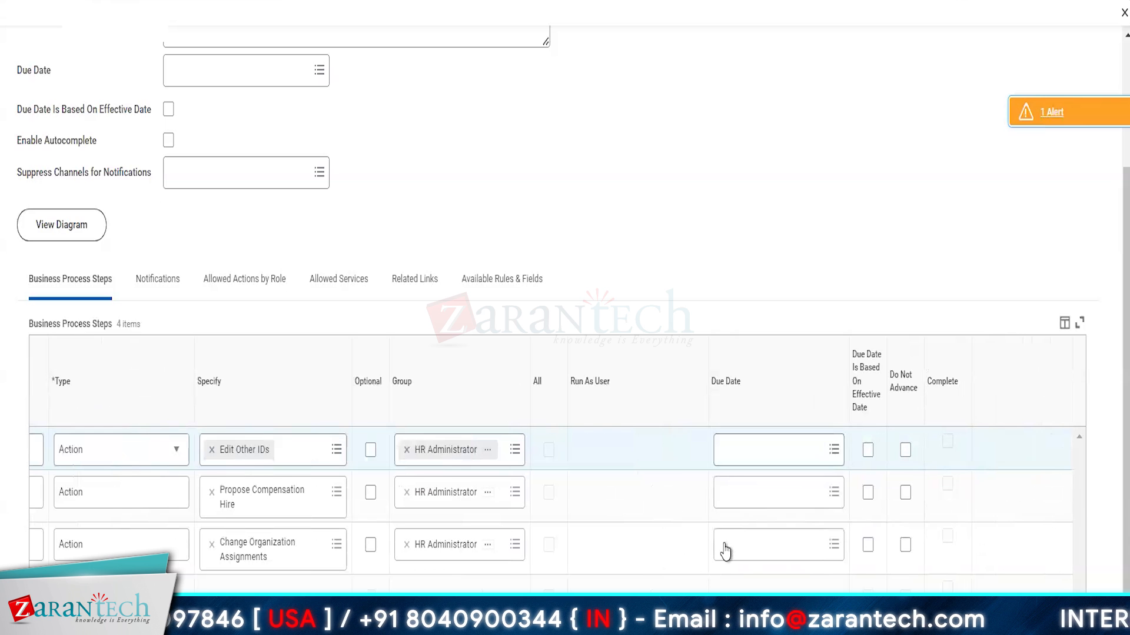
{"action": "scroll", "coordinate": [716, 545], "scroll_direction": "left", "scroll_amount": 5}
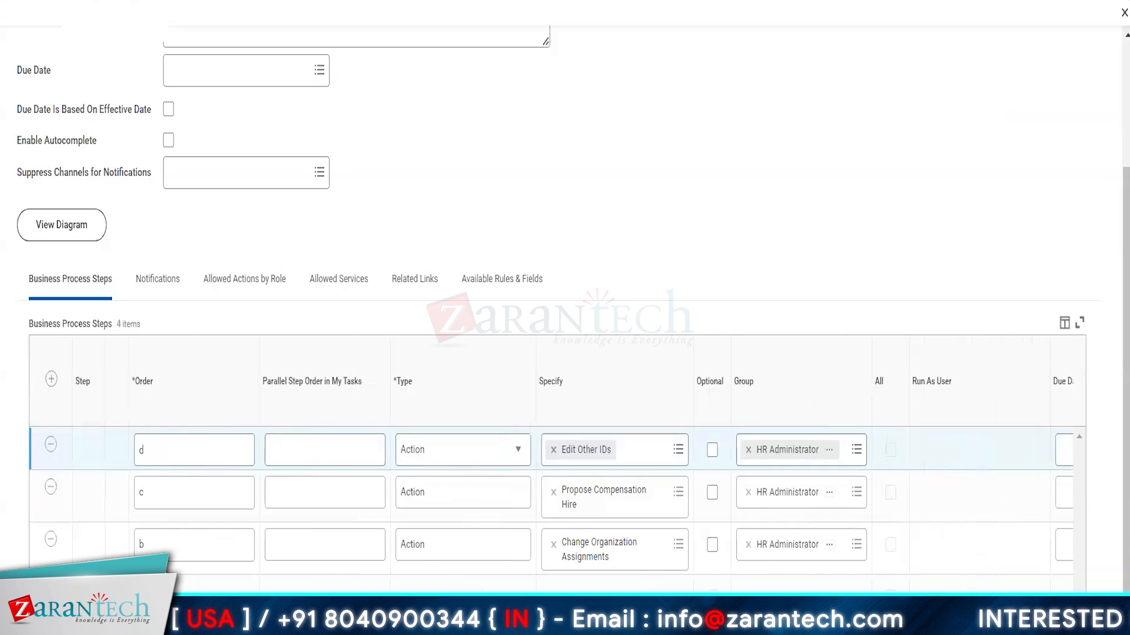
Step: Save the Hire definition and set step c, Propose Compensation Hire, as the completion step
{"action": "left_click", "coordinate": [518, 609]}
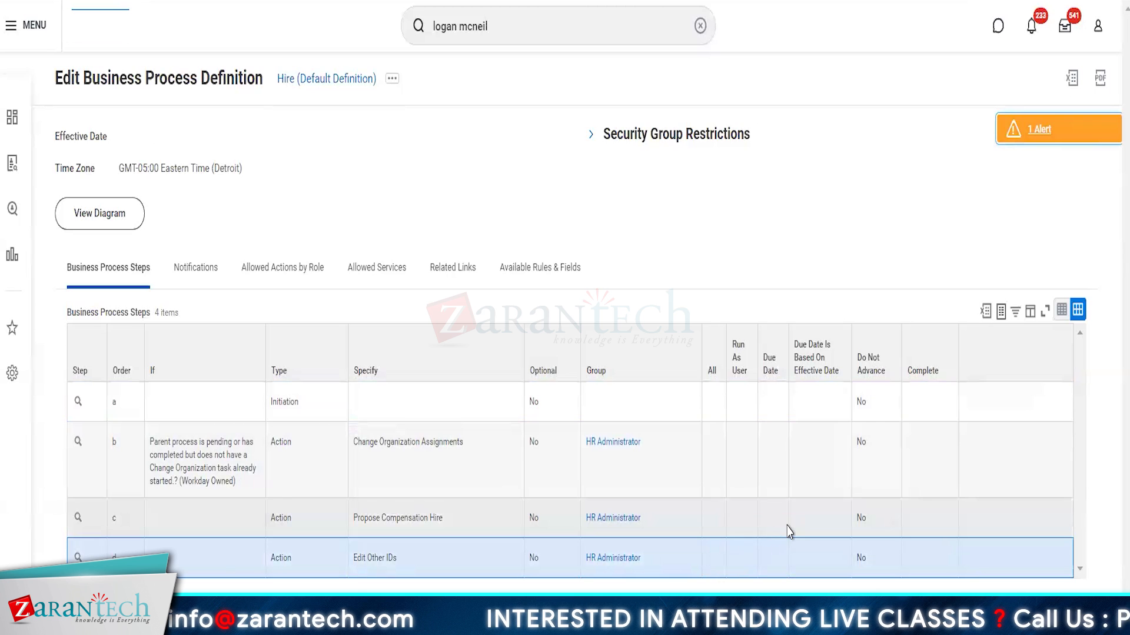
{"action": "left_click", "coordinate": [677, 525]}
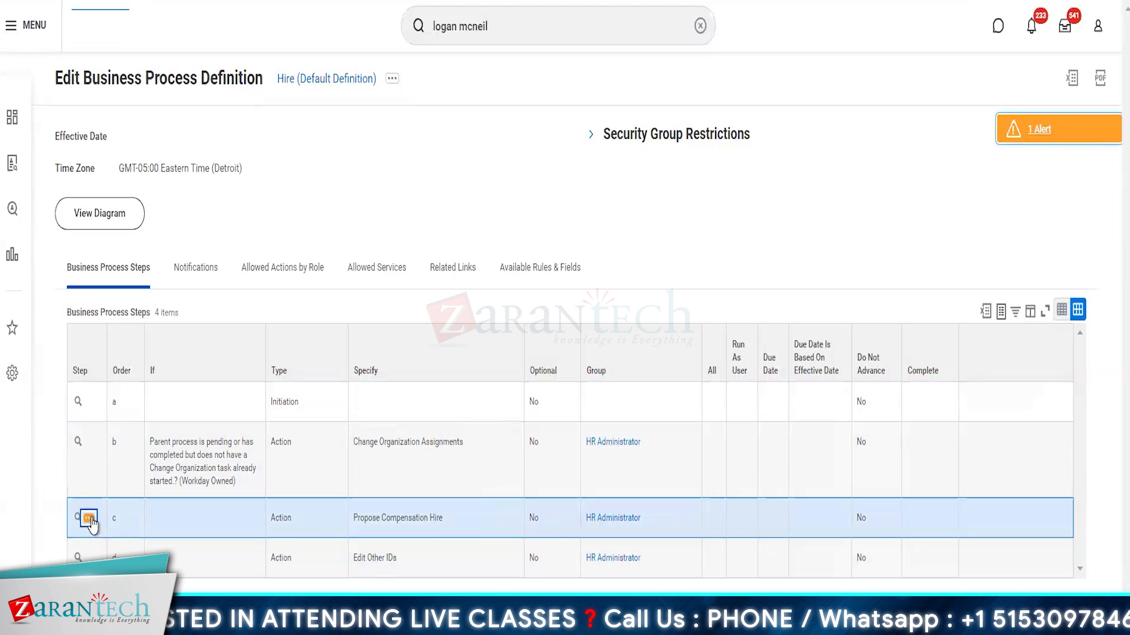
{"action": "left_click", "coordinate": [88, 519]}
{"action": "mouse_move", "coordinate": [156, 343]}
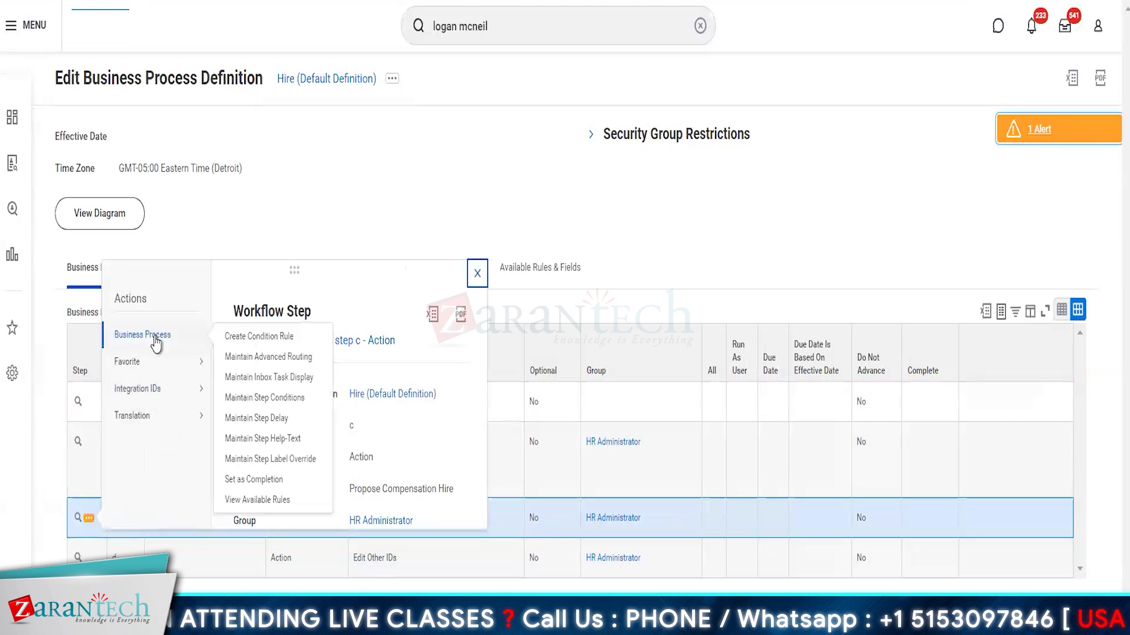
{"action": "left_click", "coordinate": [266, 481]}
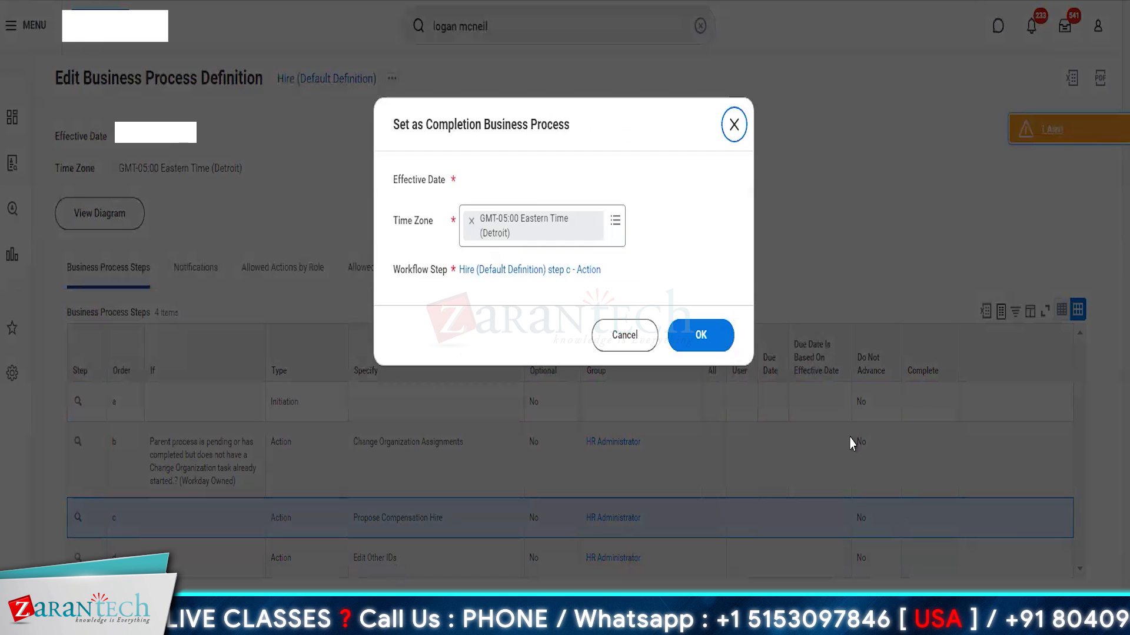
{"action": "left_click", "coordinate": [714, 333]}
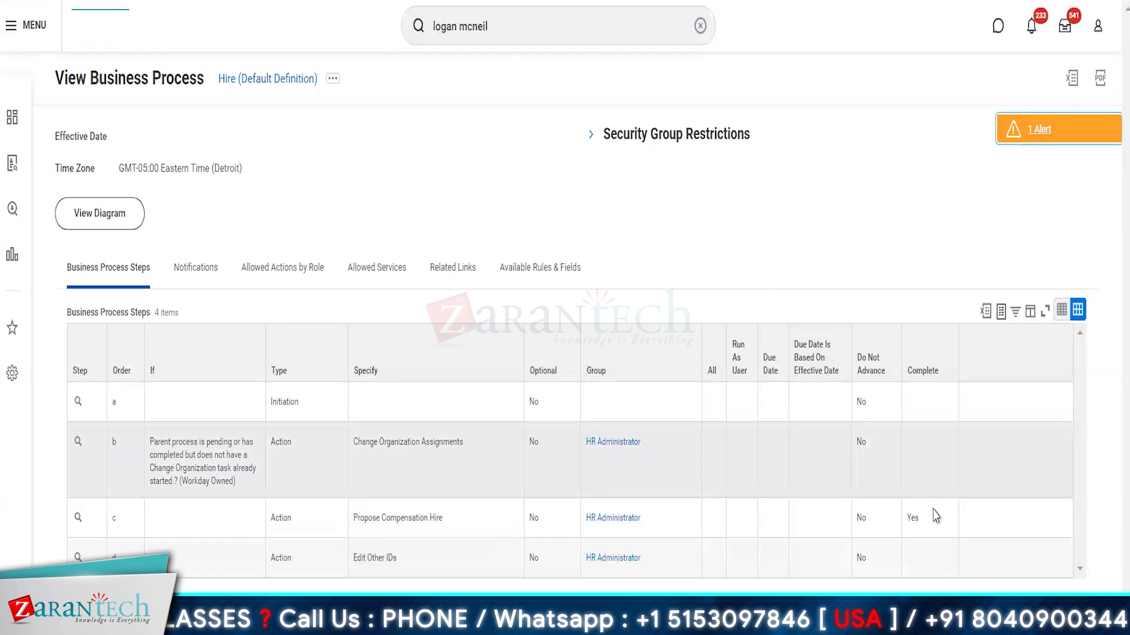
{"action": "left_click", "coordinate": [944, 508]}
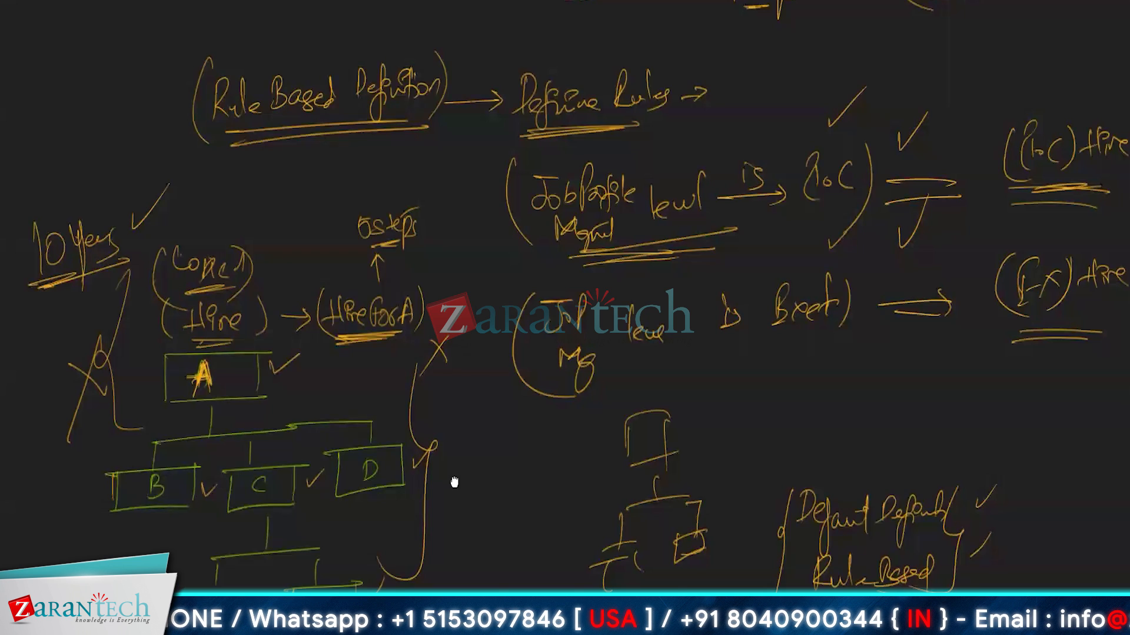
Step: Handwrite an arrow and 'Business Process Status' at the end of the whiteboard's Business Process list
{"action": "scroll", "coordinate": [454, 482], "scroll_direction": "up", "scroll_amount": 10}
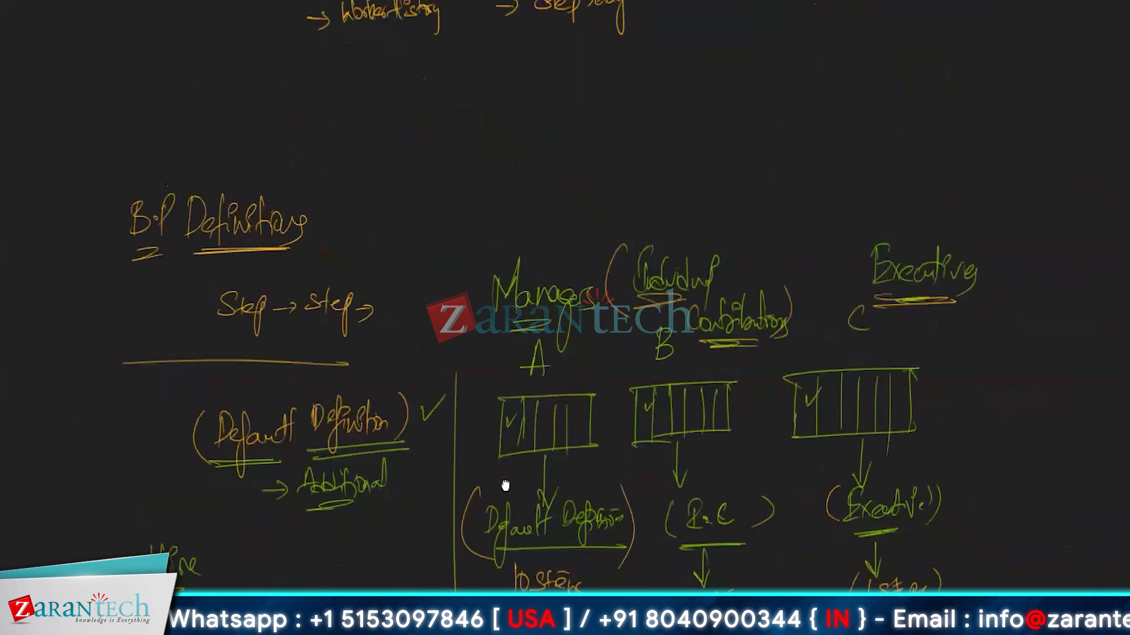
{"action": "scroll", "coordinate": [504, 485], "scroll_direction": "up", "scroll_amount": 5}
{"action": "scroll", "coordinate": [505, 485], "scroll_direction": "up", "scroll_amount": 1}
{"action": "scroll", "coordinate": [505, 485], "scroll_direction": "up", "scroll_amount": 3}
{"action": "left_click", "coordinate": [486, 612]}
{"action": "mouse_move", "coordinate": [614, 450]}
{"action": "left_mouse_down"}
{"action": "mouse_move", "coordinate": [645, 450]}
{"action": "mouse_move", "coordinate": [632, 459]}
{"action": "left_mouse_up"}
{"action": "left_click_drag", "start_coordinate": [672, 435], "coordinate": [666, 463]}
{"action": "mouse_move", "coordinate": [686, 449]}
{"action": "left_mouse_down"}
{"action": "mouse_move", "coordinate": [739, 464]}
{"action": "mouse_move", "coordinate": [732, 470]}
{"action": "left_mouse_up"}
{"action": "left_click_drag", "start_coordinate": [758, 433], "coordinate": [759, 471]}
{"action": "left_click_drag", "start_coordinate": [756, 436], "coordinate": [789, 458]}
{"action": "left_click_drag", "start_coordinate": [789, 457], "coordinate": [815, 465]}
{"action": "mouse_move", "coordinate": [847, 428]}
{"action": "left_mouse_down"}
{"action": "mouse_move", "coordinate": [820, 466]}
{"action": "mouse_move", "coordinate": [869, 453]}
{"action": "left_mouse_up"}
{"action": "left_click_drag", "start_coordinate": [863, 439], "coordinate": [862, 460]}
{"action": "left_click_drag", "start_coordinate": [877, 449], "coordinate": [888, 454]}
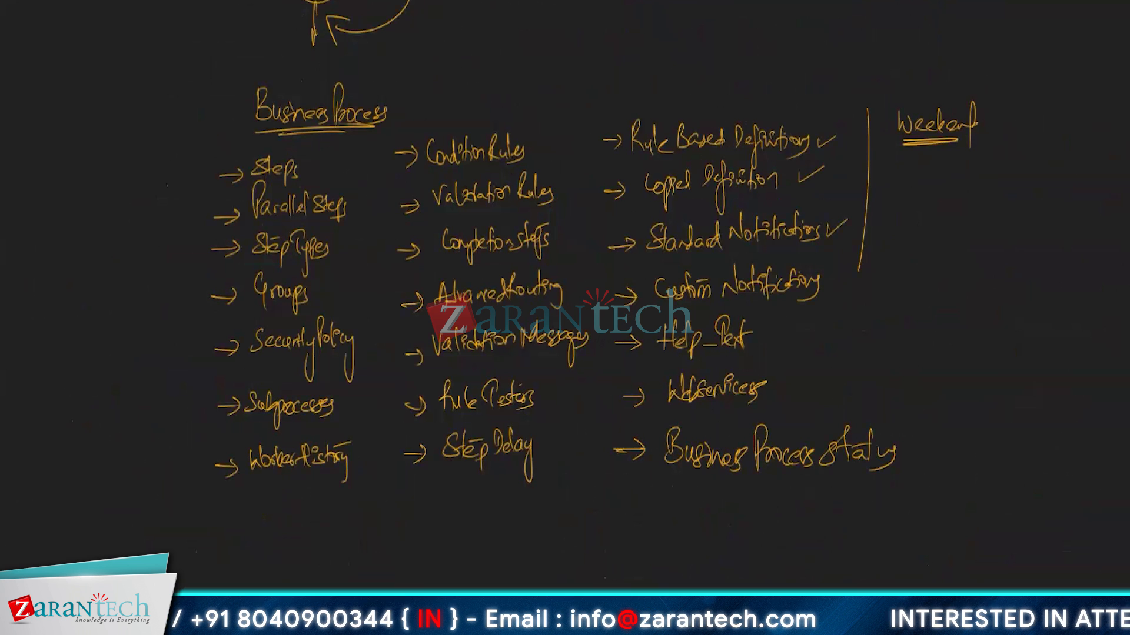
{"action": "key", "text": "alt+Tab"}
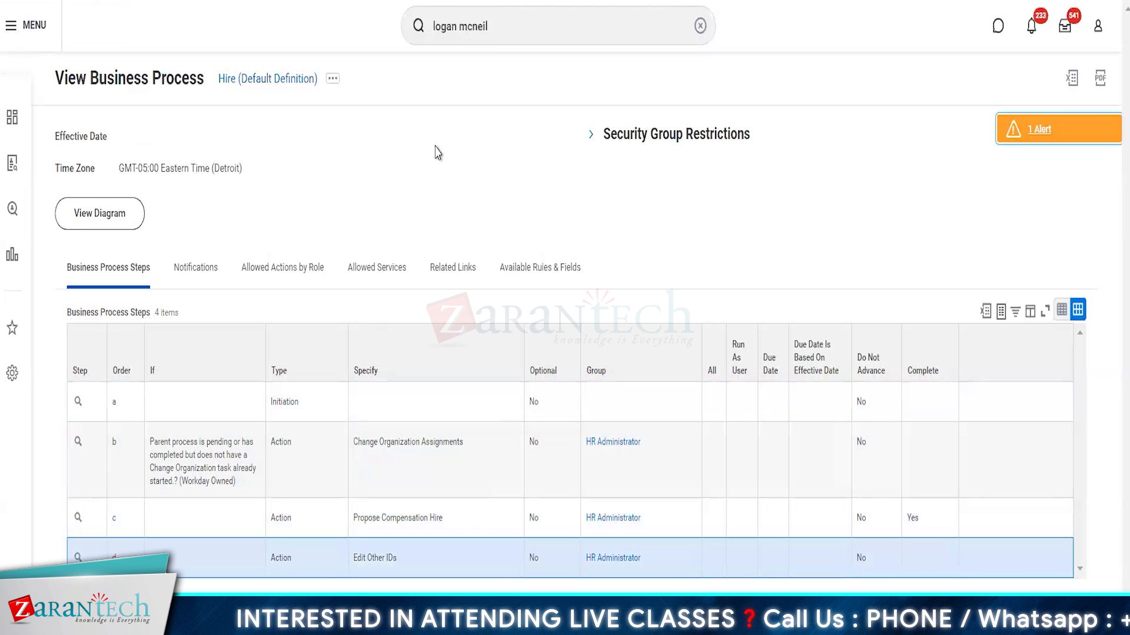
Step: Search 'sup: amazon global' and open Amazon Global Development Centre's subordinate Amazon Development Centre organization
{"action": "left_click", "coordinate": [519, 12]}
{"action": "type", "text": "sup:"}
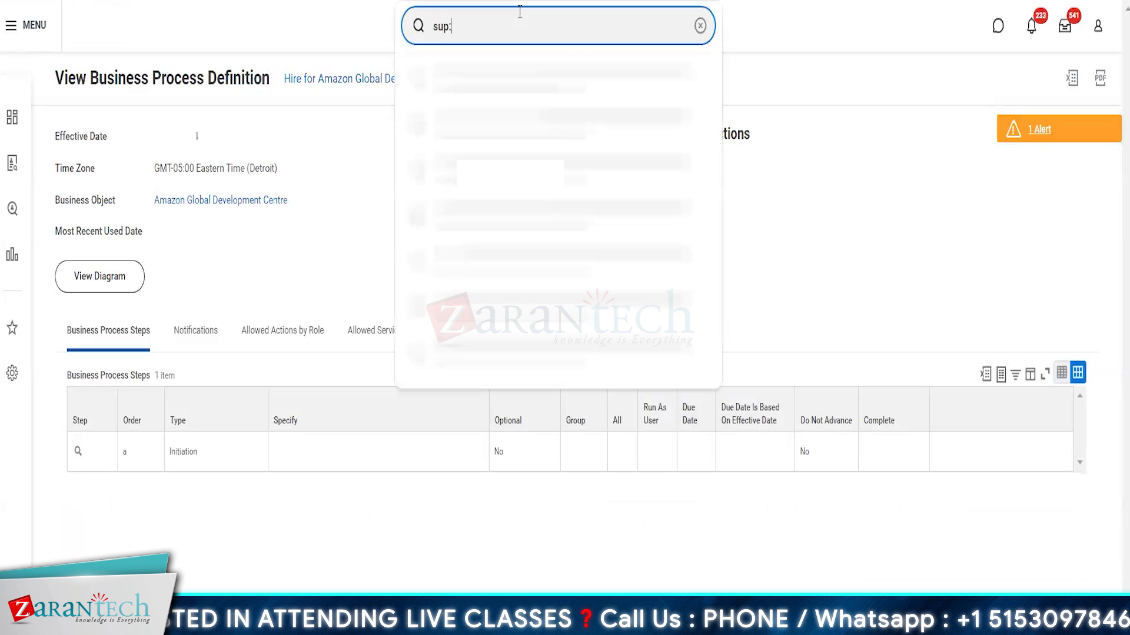
{"action": "type", "text": " amazon global"}
{"action": "key", "text": "Return"}
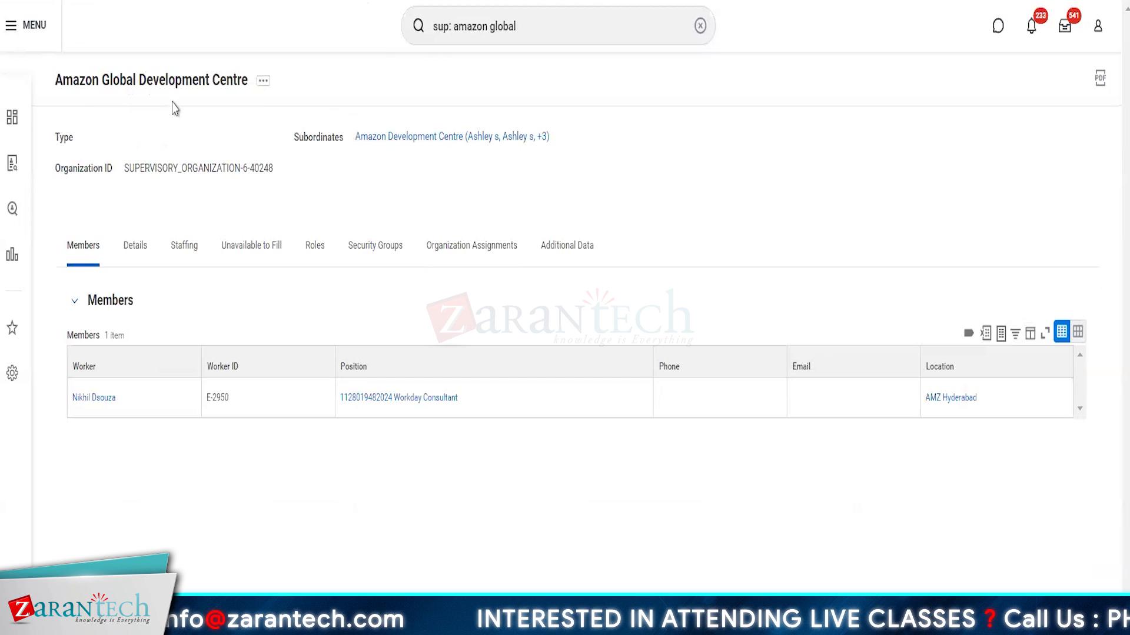
{"action": "left_click", "coordinate": [263, 82]}
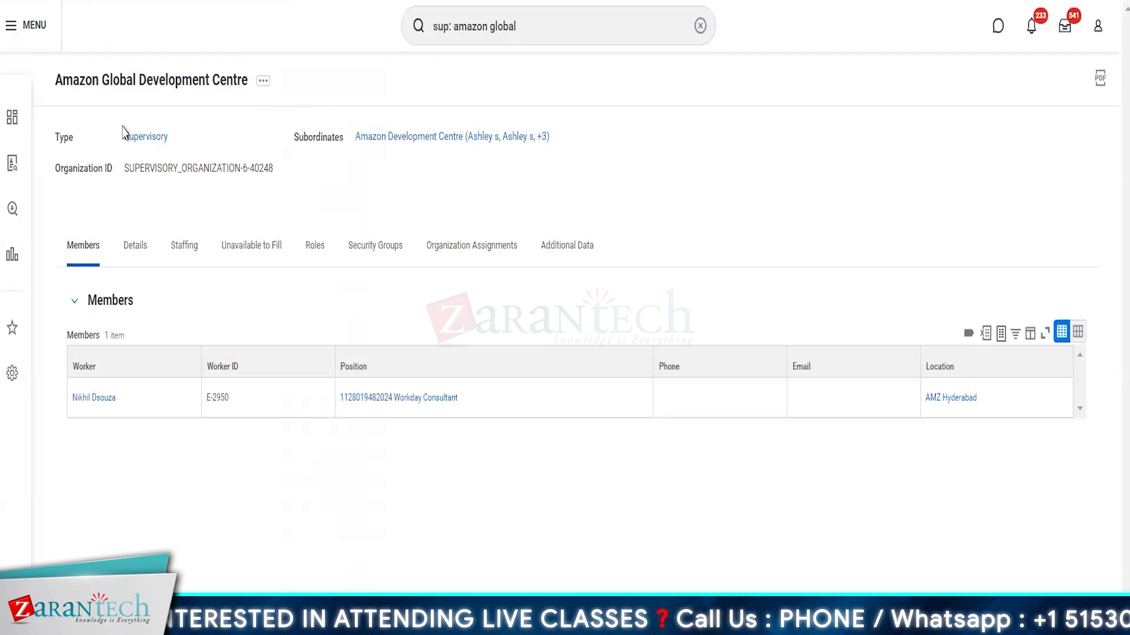
{"action": "left_click", "coordinate": [419, 139]}
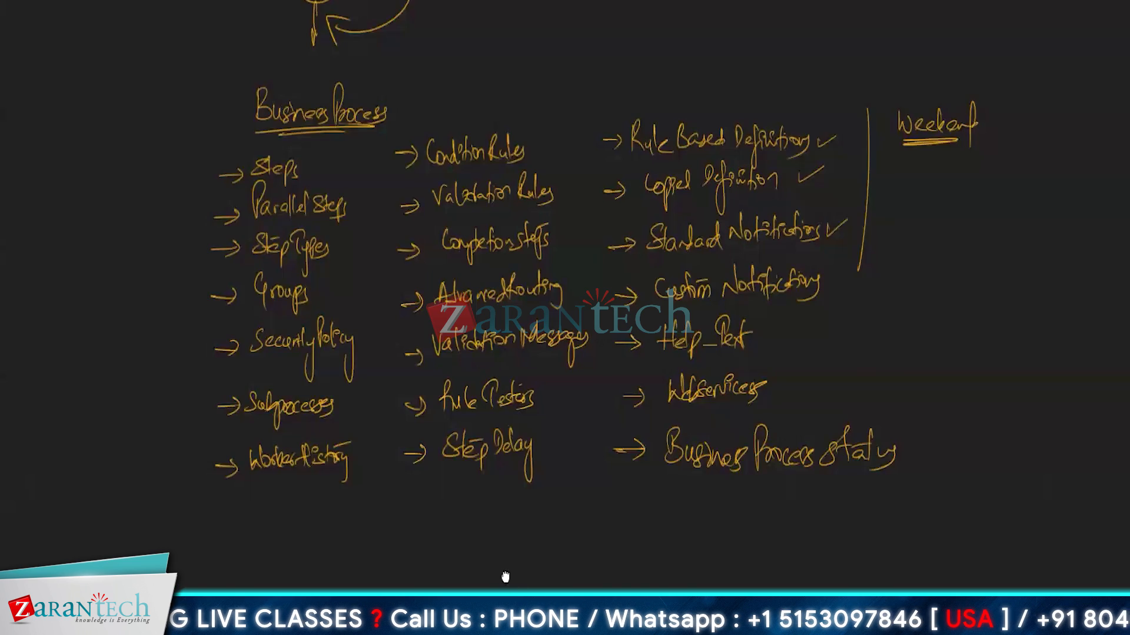
{"action": "scroll", "coordinate": [517, 100], "scroll_direction": "down", "scroll_amount": 1}
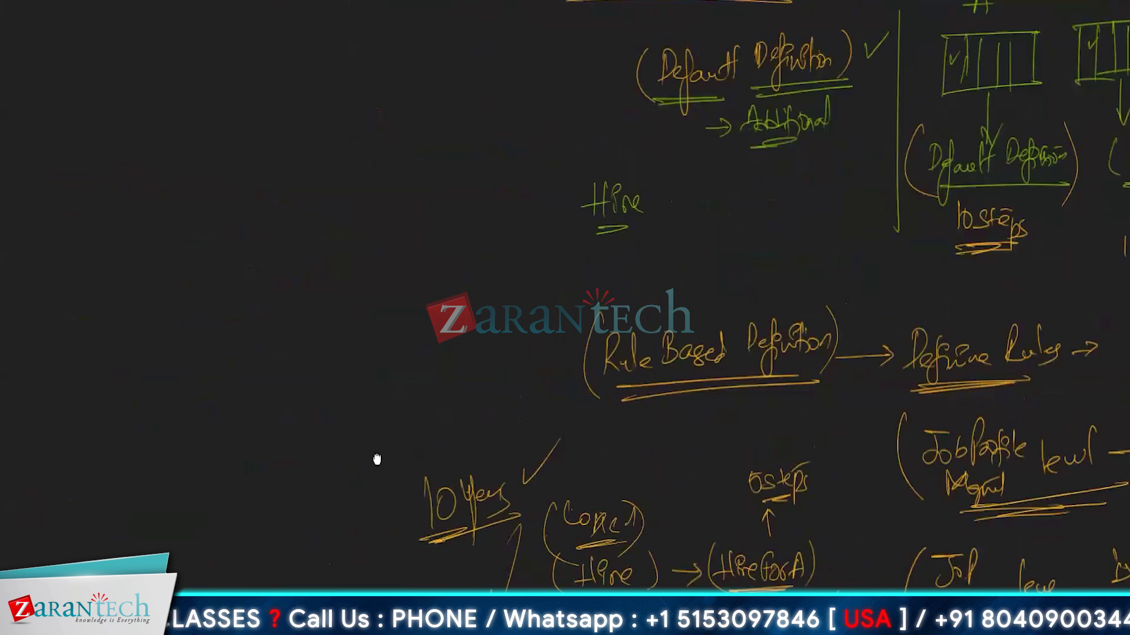
{"action": "scroll", "coordinate": [376, 459], "scroll_direction": "down", "scroll_amount": 5}
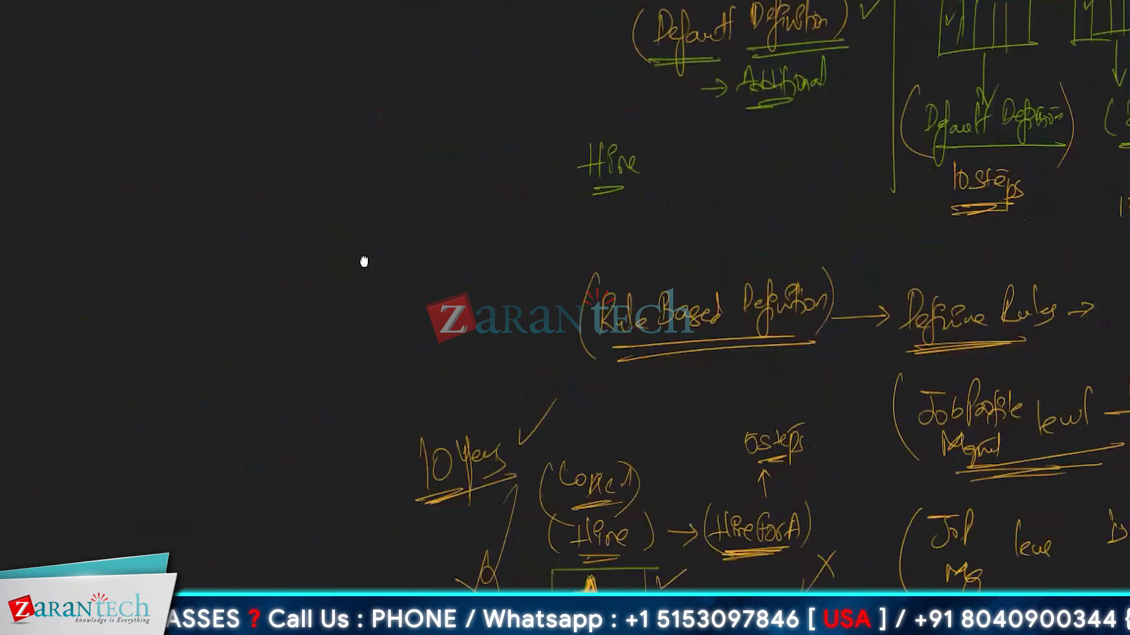
{"action": "scroll", "coordinate": [267, 78], "scroll_direction": "down", "scroll_amount": 5}
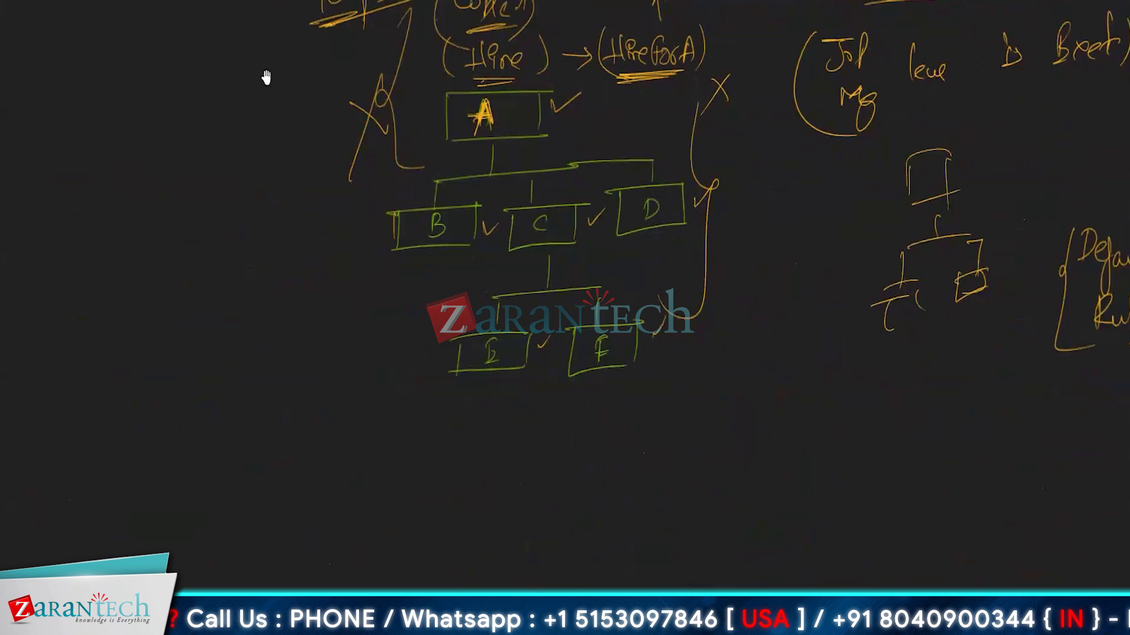
{"action": "scroll", "coordinate": [252, 167], "scroll_direction": "up", "scroll_amount": 3}
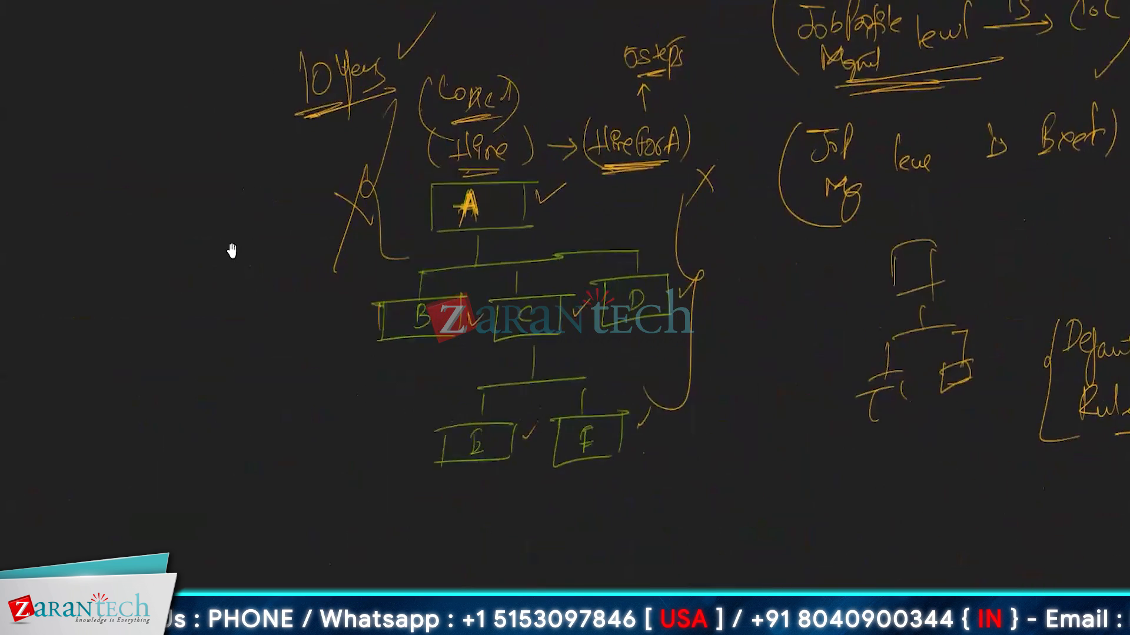
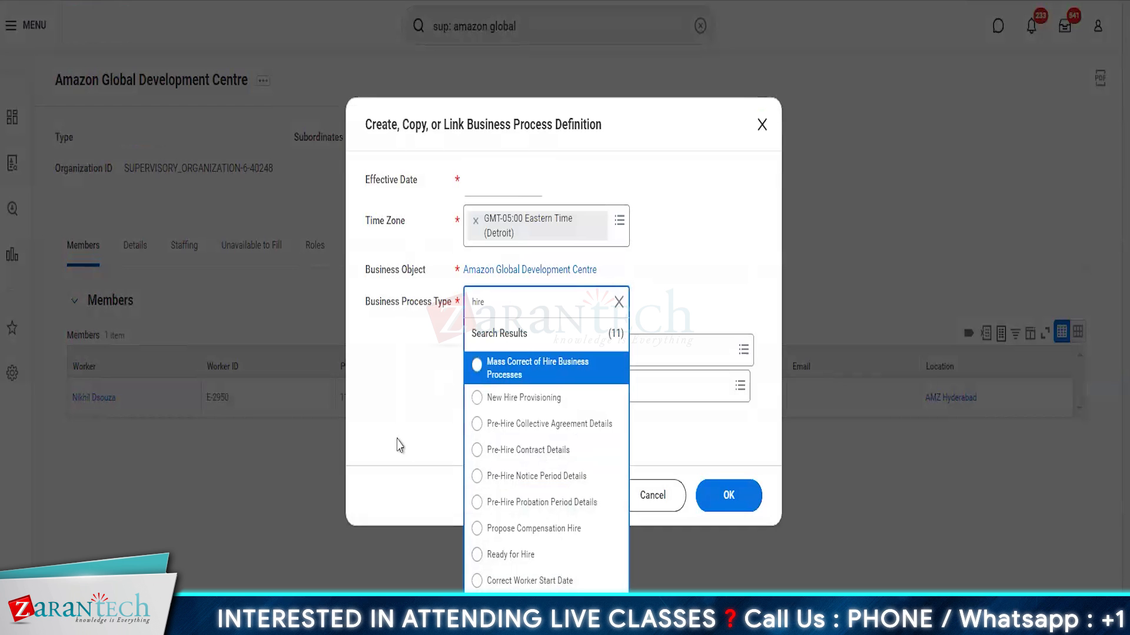
Step: Cancel the Create, Copy, or Link dialog and type 'hire' into the search bar
{"action": "left_click", "coordinate": [673, 499]}
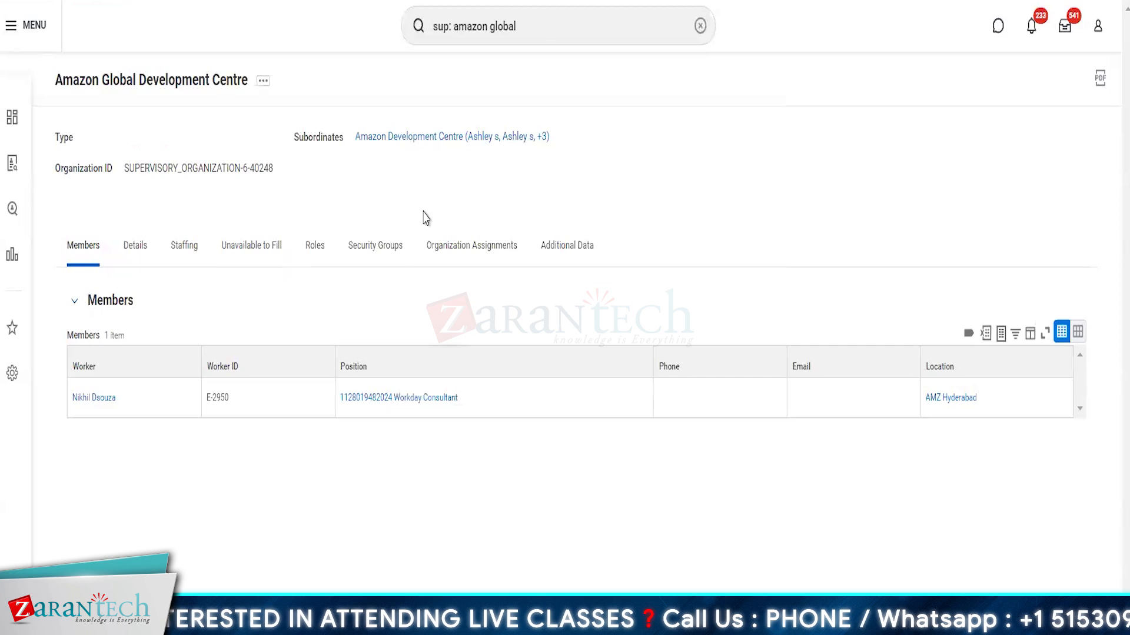
{"action": "left_click", "coordinate": [550, 28]}
{"action": "type", "text": "bp"}
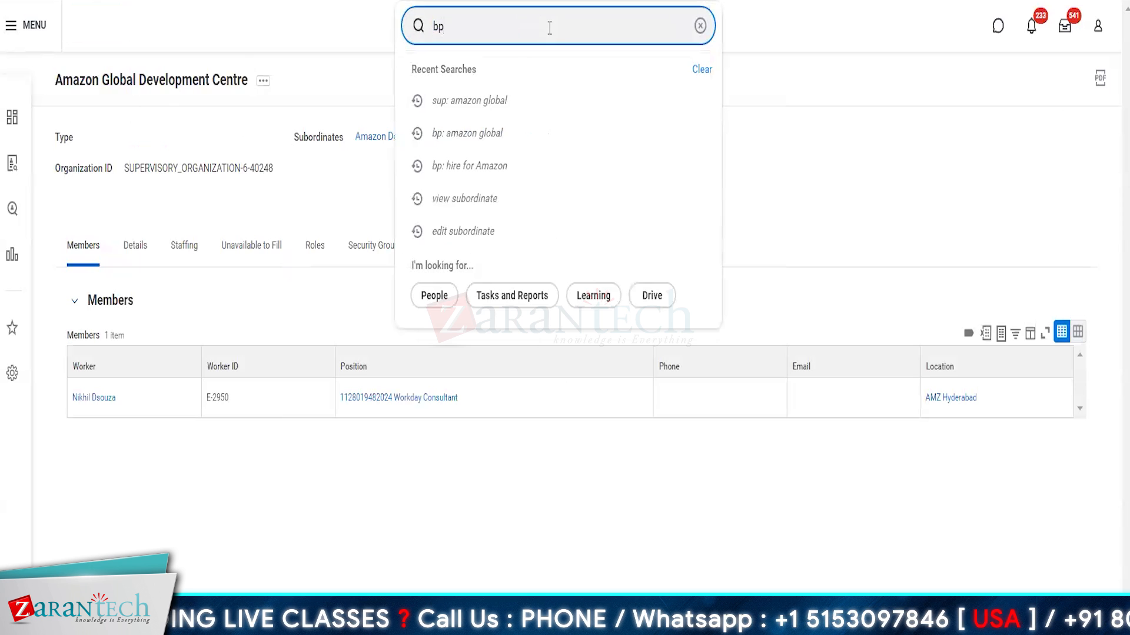
{"action": "key", "text": "BackSpace"}
{"action": "key", "text": "BackSpace"}
{"action": "type", "text": "hire"}
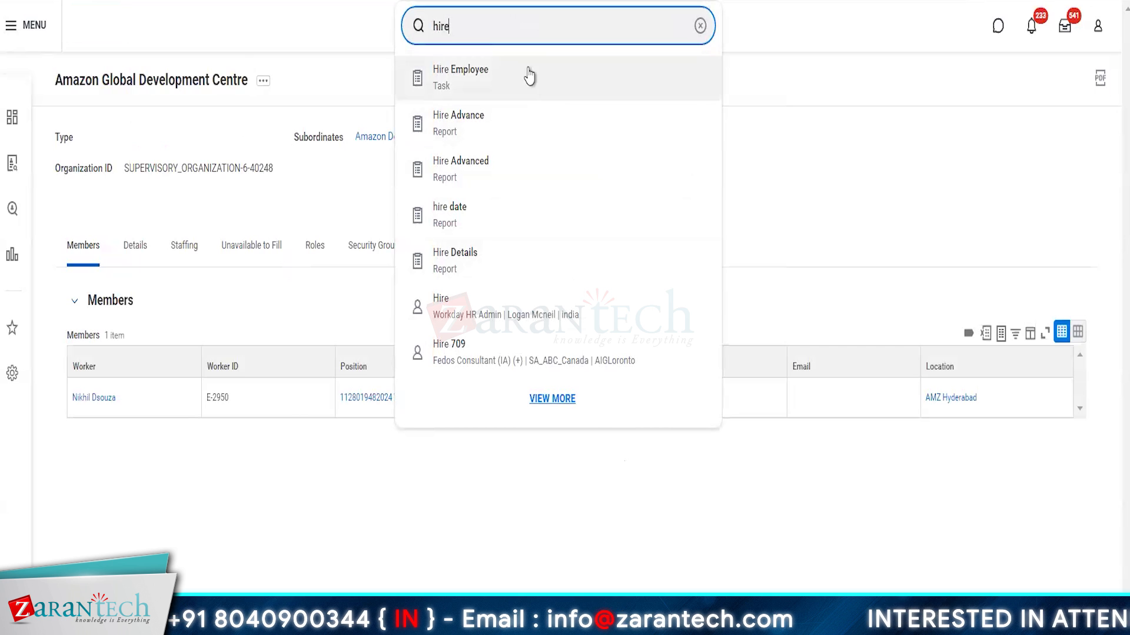
Step: Prefix the query with 'bp:' and run the 'bp: hire' search
{"action": "double_click", "coordinate": [459, 33]}
{"action": "key", "text": "Left"}
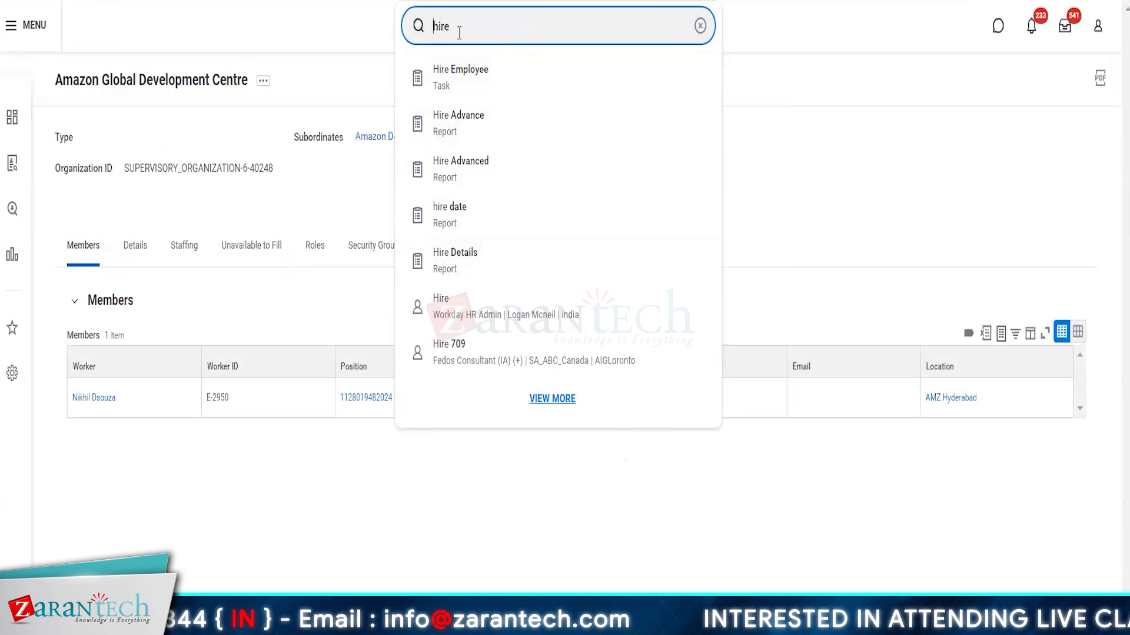
{"action": "type", "text": "bp"}
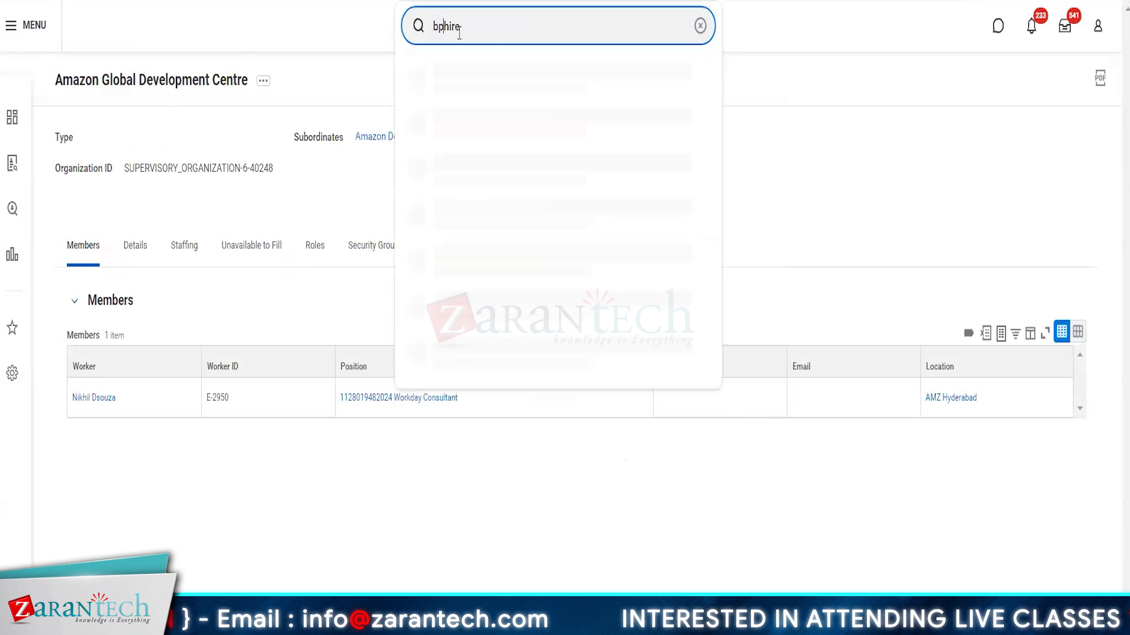
{"action": "type", "text": ":"}
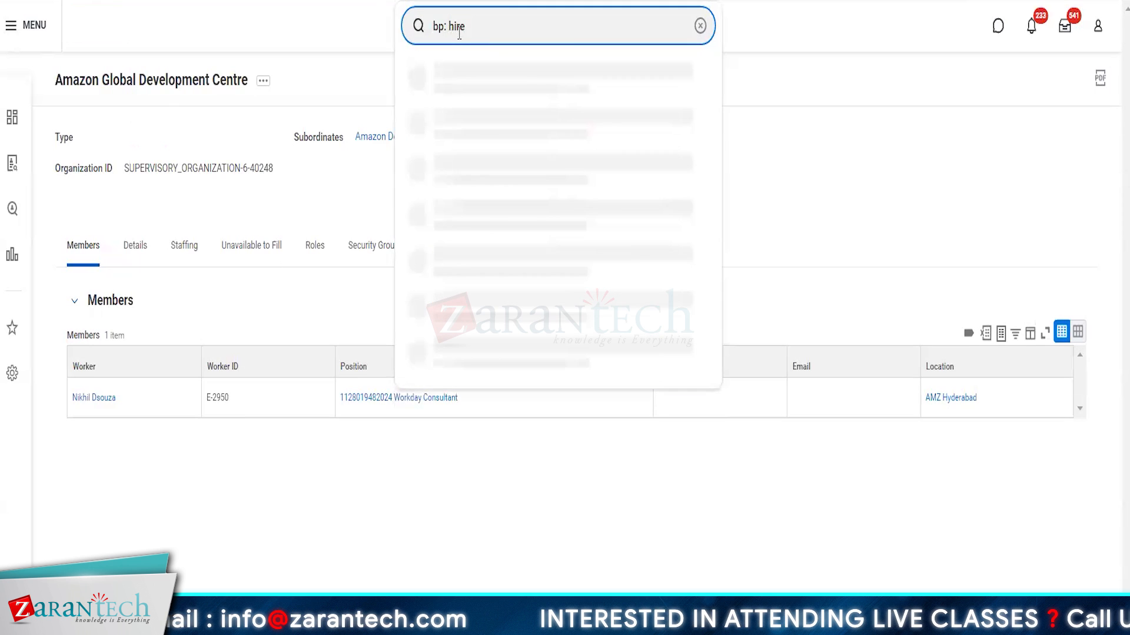
{"action": "key", "text": "Left"}
{"action": "key", "text": "shift+Right"}
{"action": "key", "text": "shift+Right"}
{"action": "key", "text": "shift+Right"}
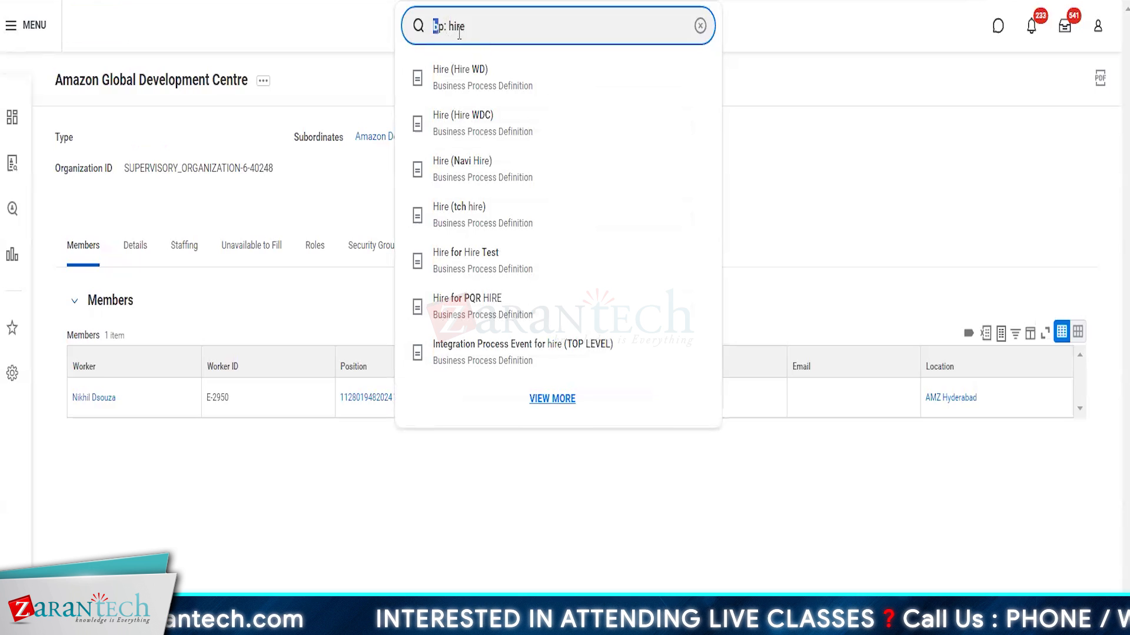
{"action": "key", "text": "Right"}
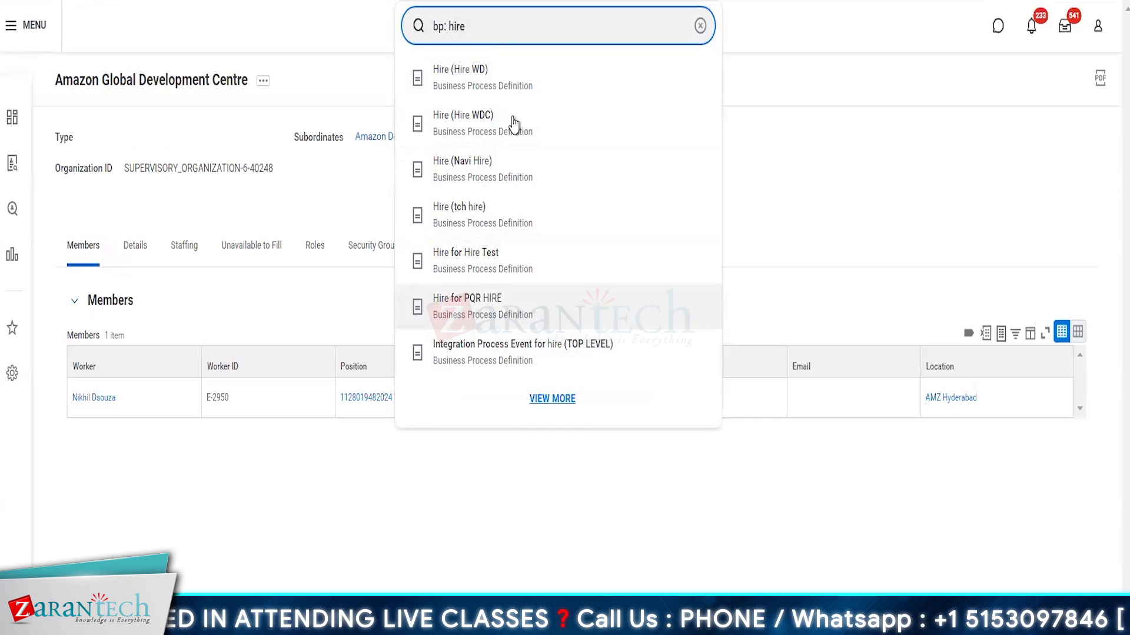
{"action": "left_click", "coordinate": [484, 33]}
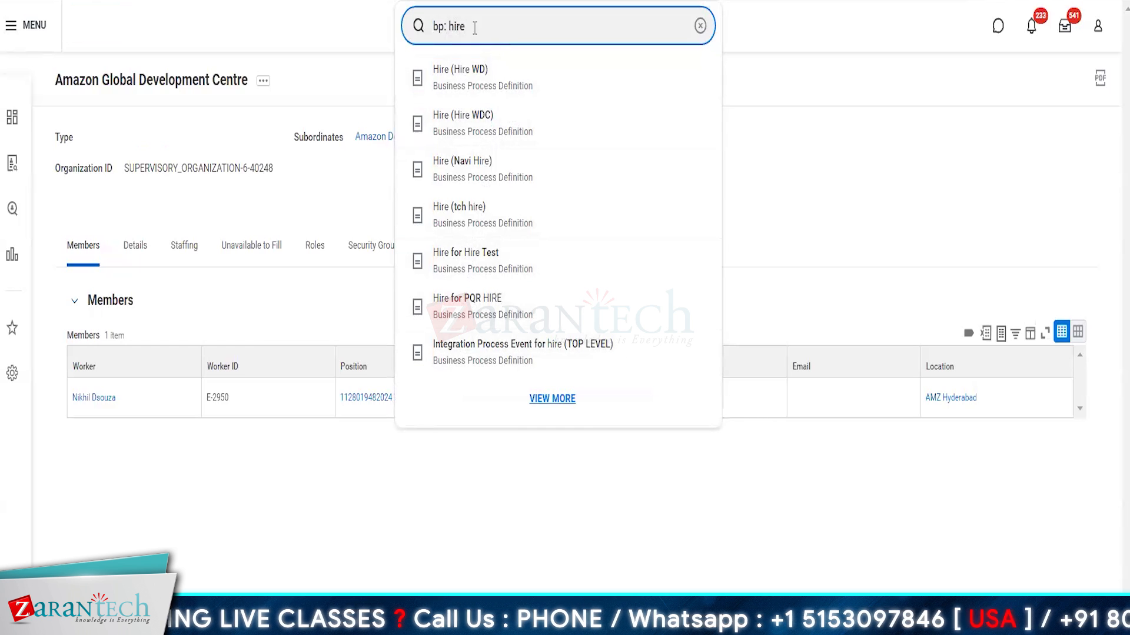
{"action": "key", "text": "Return"}
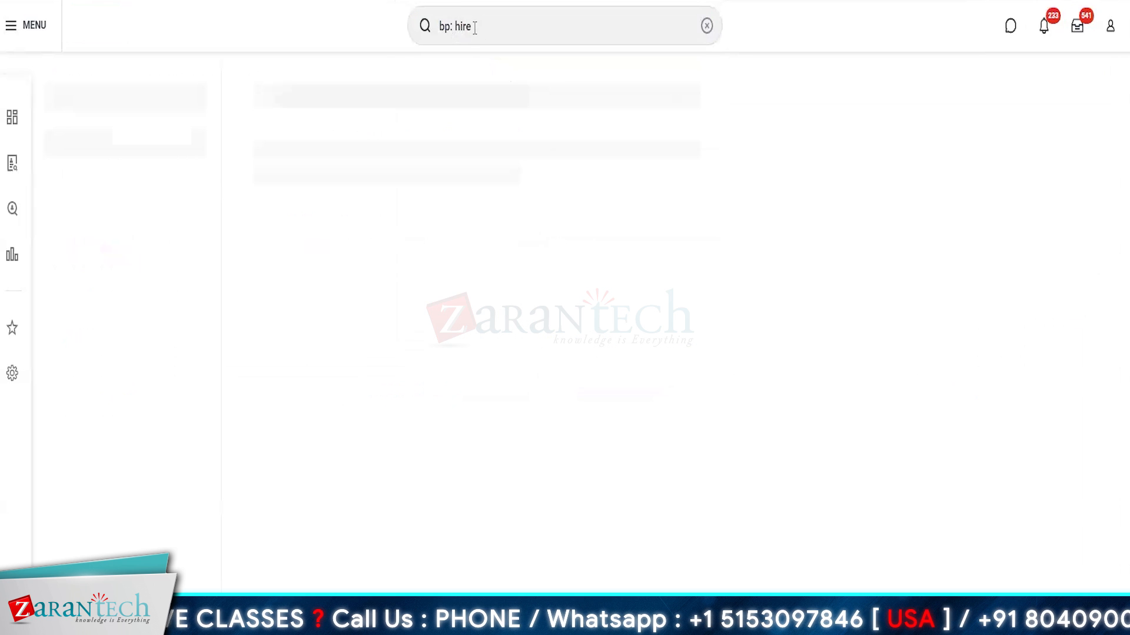
Step: Scroll through the 'bp: hire' results listing Hire business process definitions
{"action": "scroll", "coordinate": [638, 373], "scroll_direction": "down", "scroll_amount": 10}
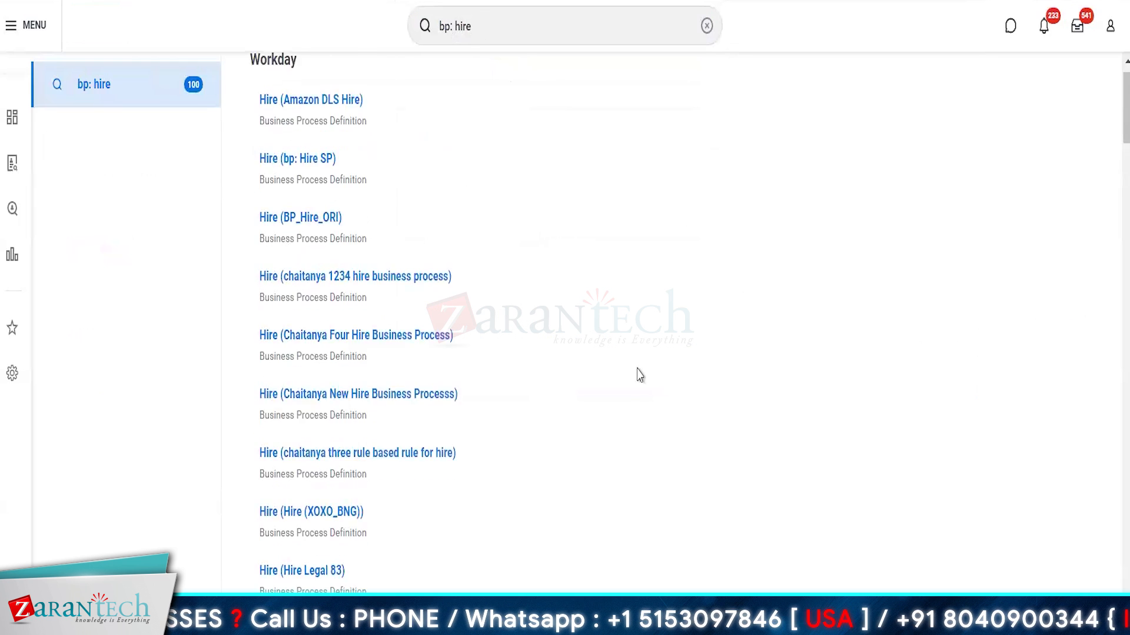
{"action": "scroll", "coordinate": [640, 375], "scroll_direction": "down", "scroll_amount": 5}
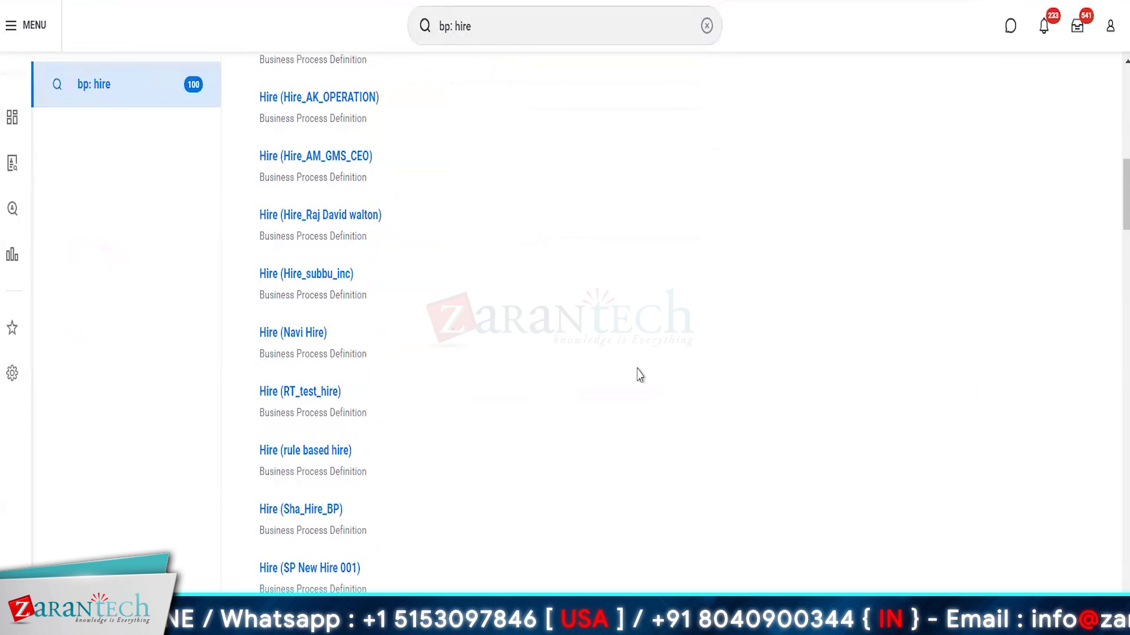
{"action": "scroll", "coordinate": [640, 375], "scroll_direction": "up", "scroll_amount": 15}
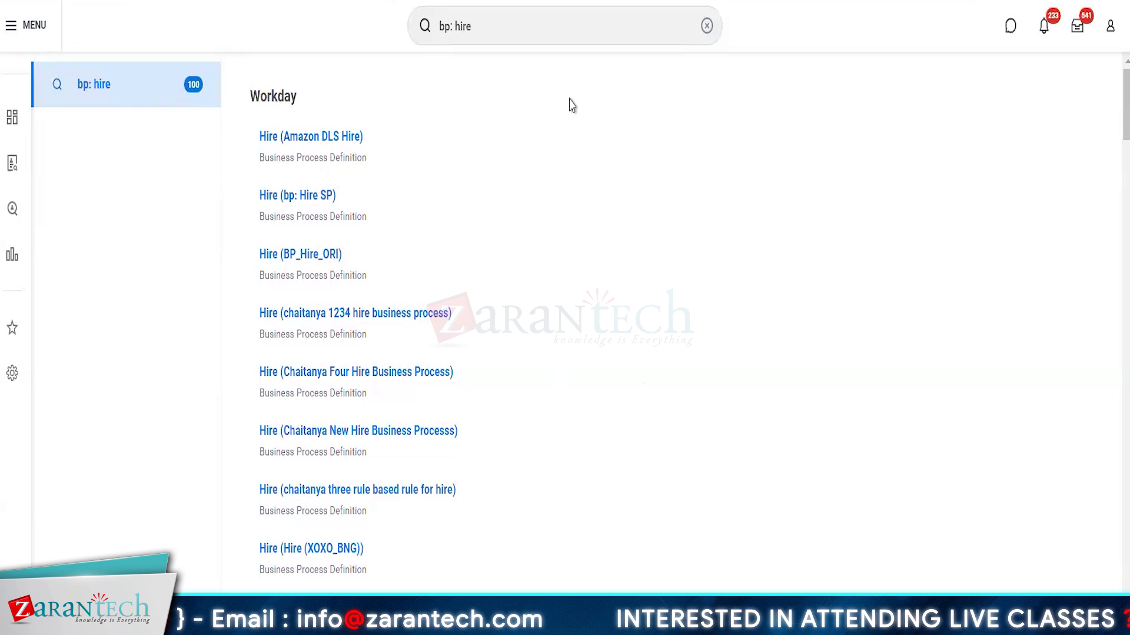
Step: Search 'bp: Hire for Amazon Global', which returns no results
{"action": "left_click", "coordinate": [504, 26]}
{"action": "type", "text": "fo"}
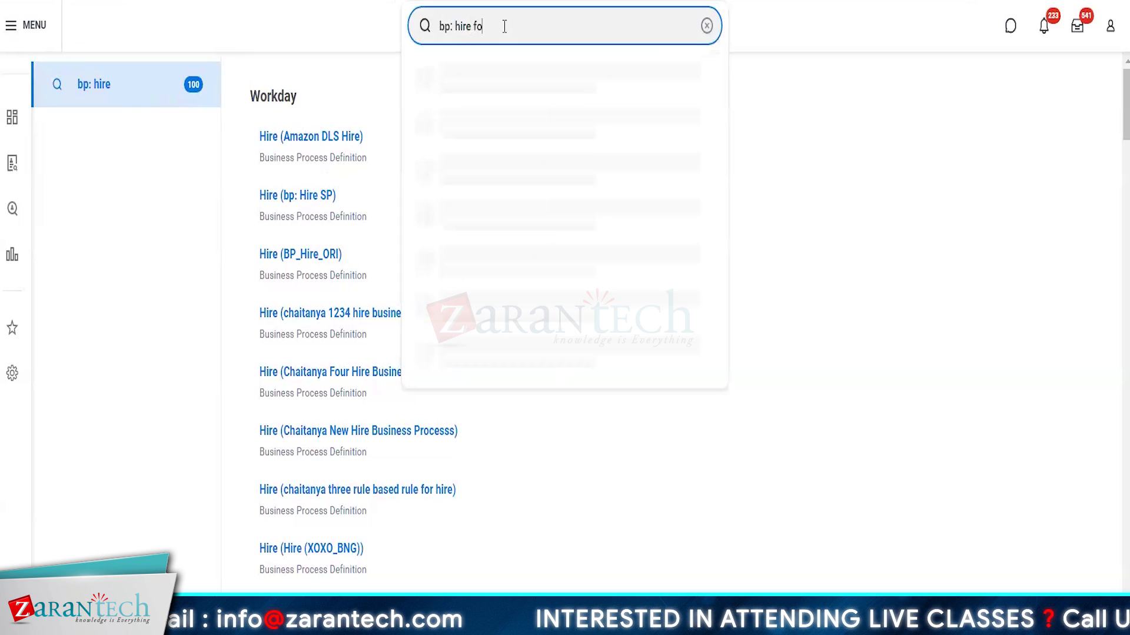
{"action": "type", "text": "r Amazon Global"}
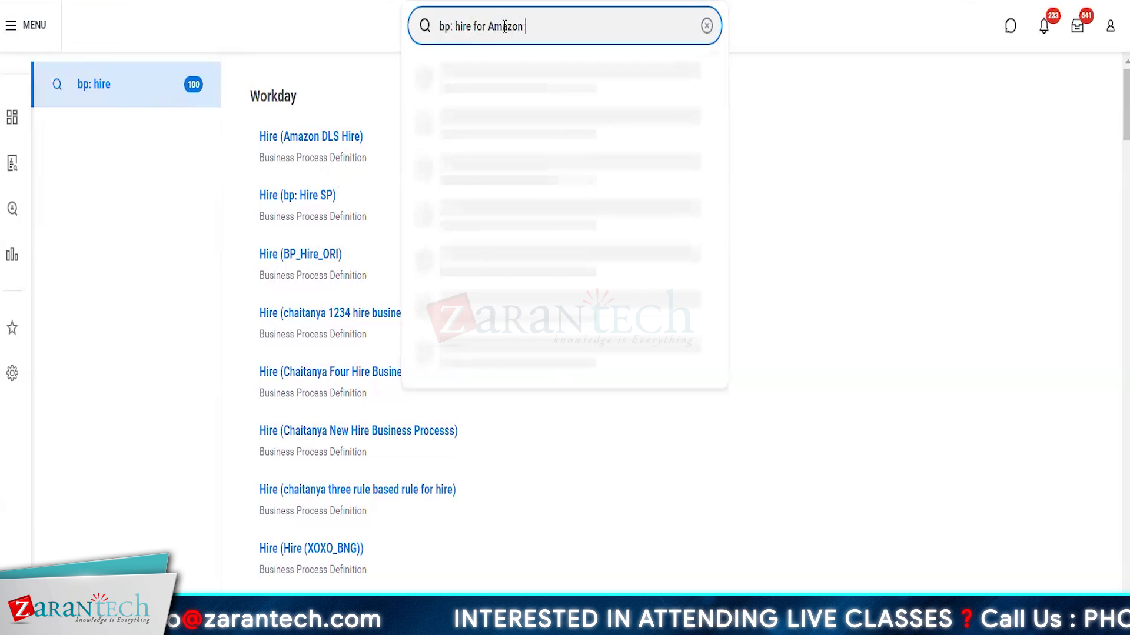
{"action": "key", "text": "Return"}
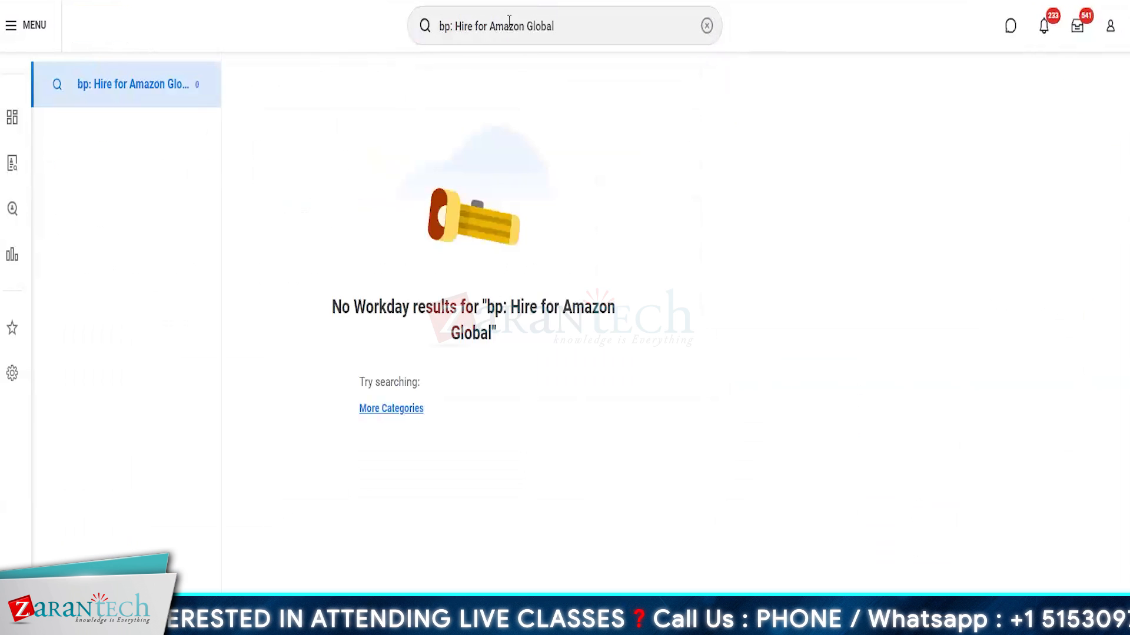
{"action": "left_click", "coordinate": [521, 21]}
Step: Search 'sup: amazon deve' and open the Amazon Development Centre organization
{"action": "type", "text": "su"}
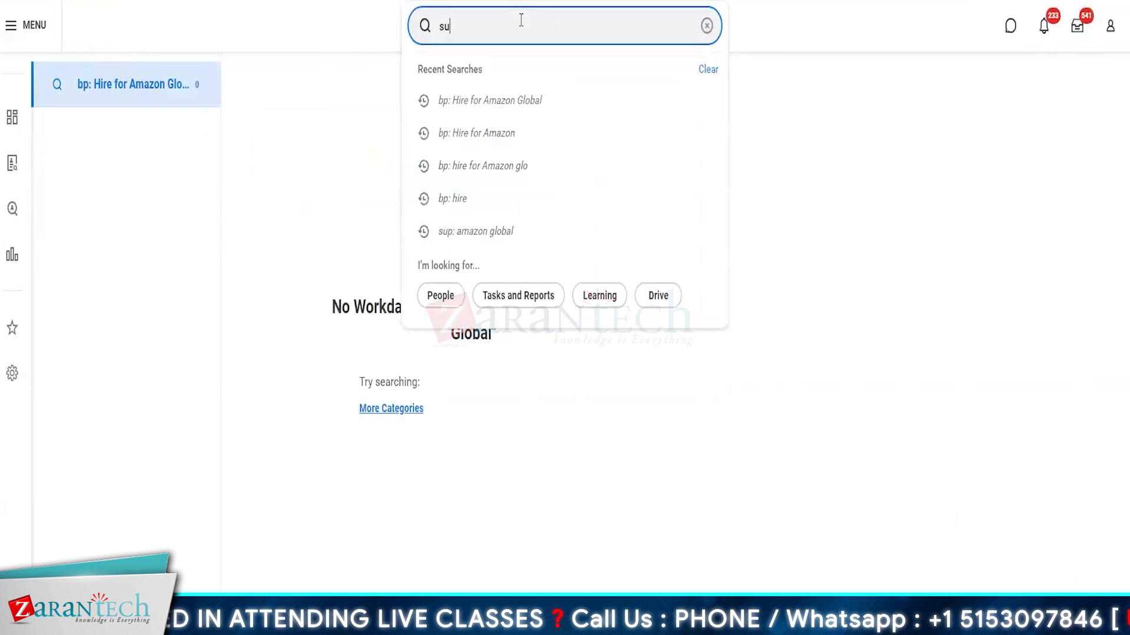
{"action": "type", "text": "p: amazon"}
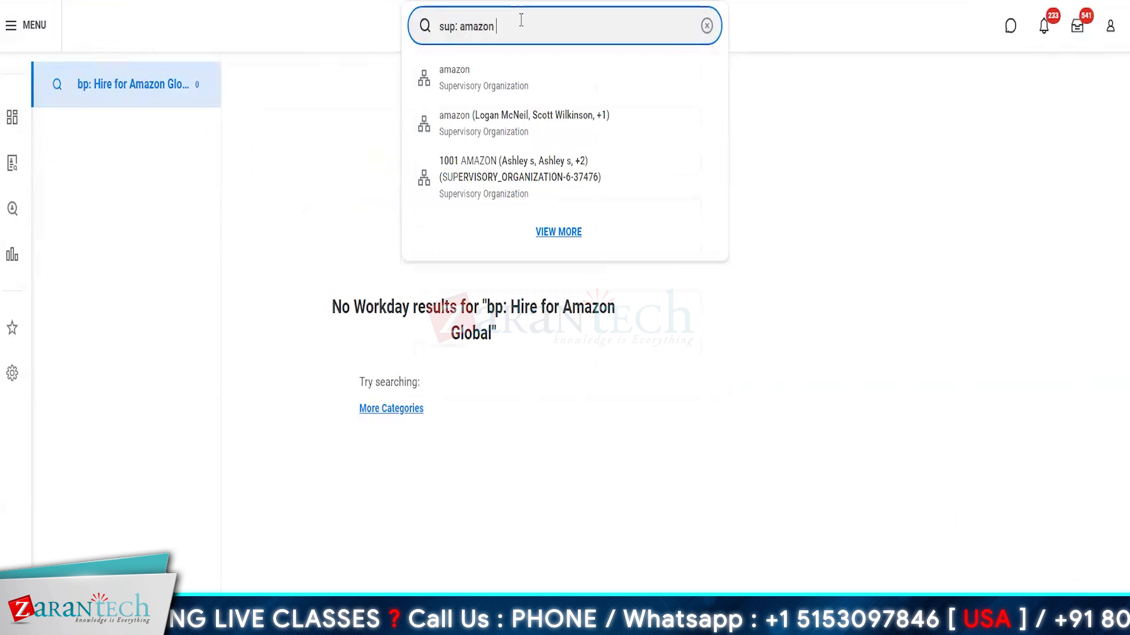
{"action": "type", "text": " deve"}
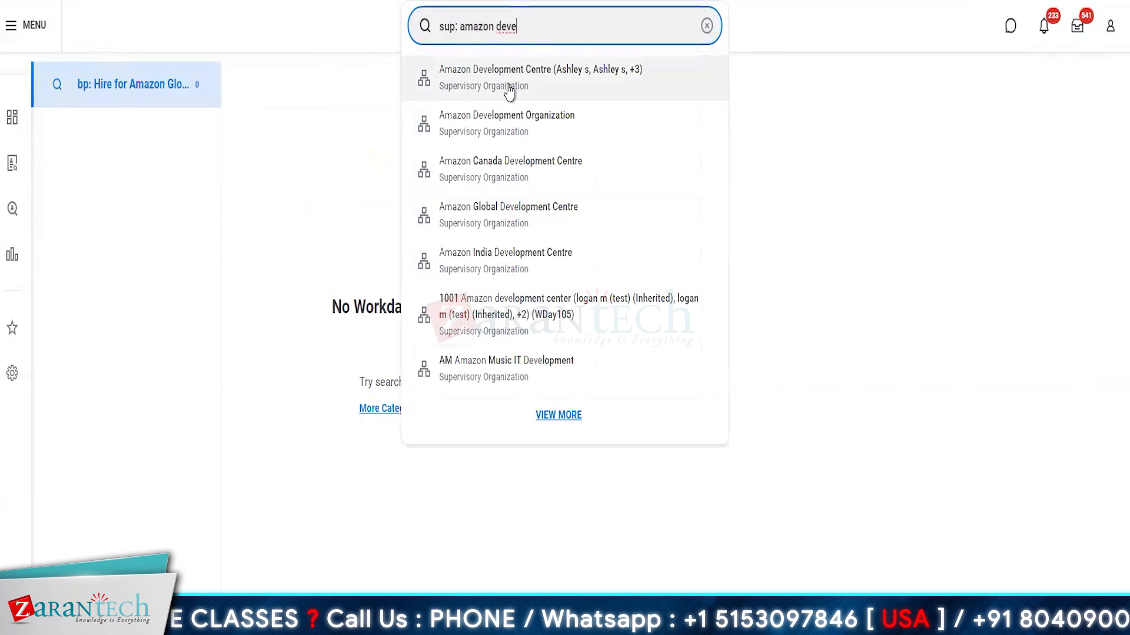
{"action": "left_click", "coordinate": [509, 93]}
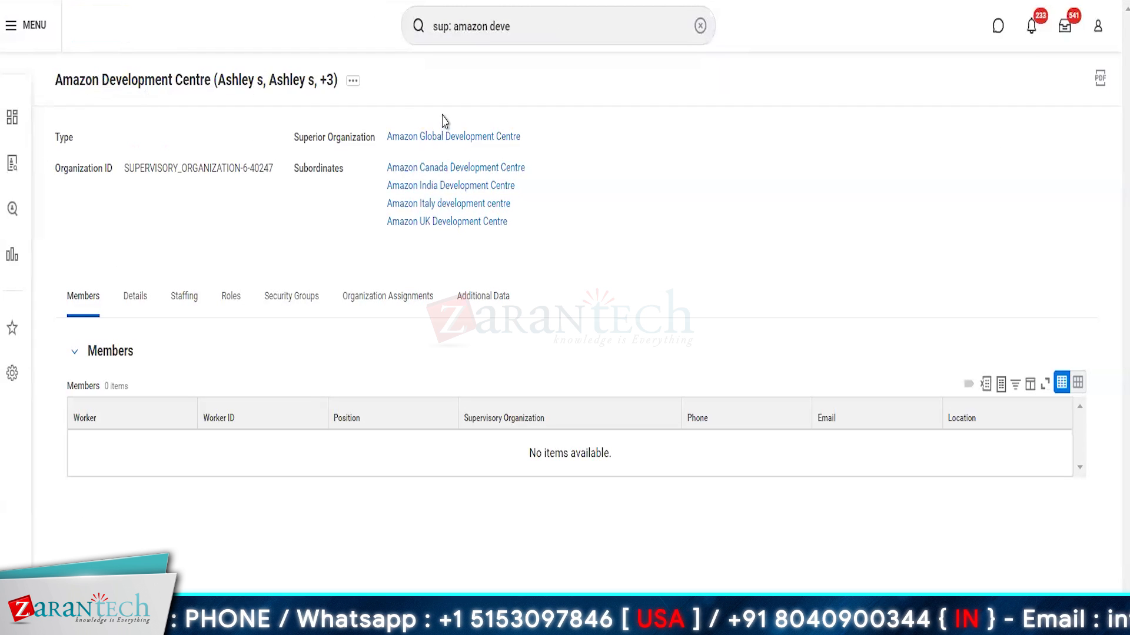
{"action": "left_click", "coordinate": [177, 296]}
{"action": "left_click", "coordinate": [83, 299]}
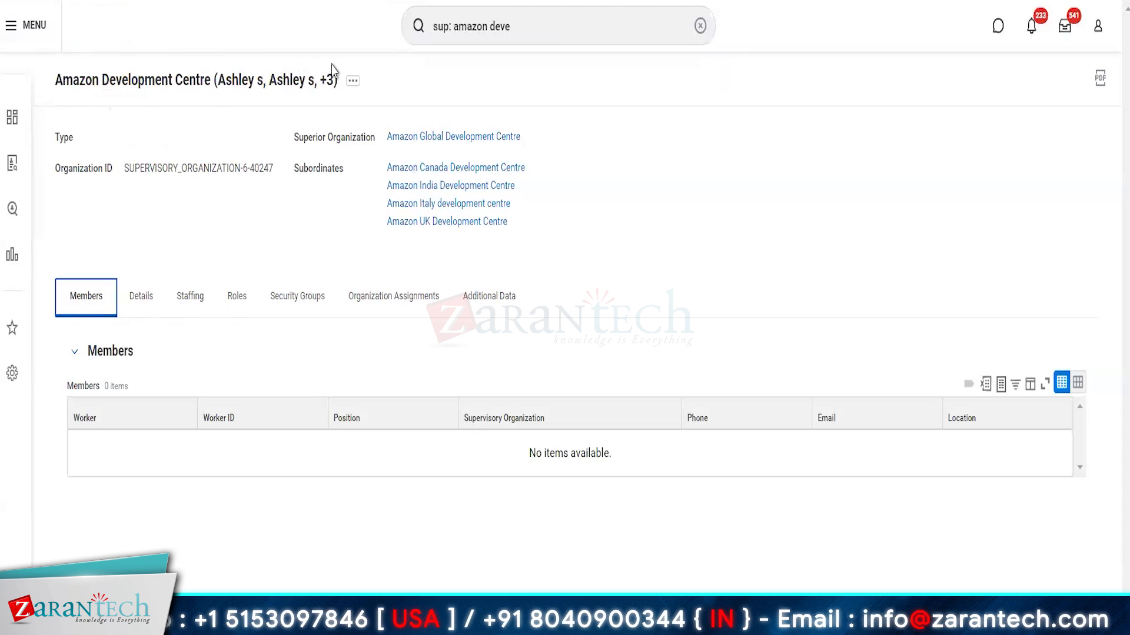
Step: Start a Create, Copy, or Link business process definition from related actions, then cancel it
{"action": "left_click", "coordinate": [352, 83]}
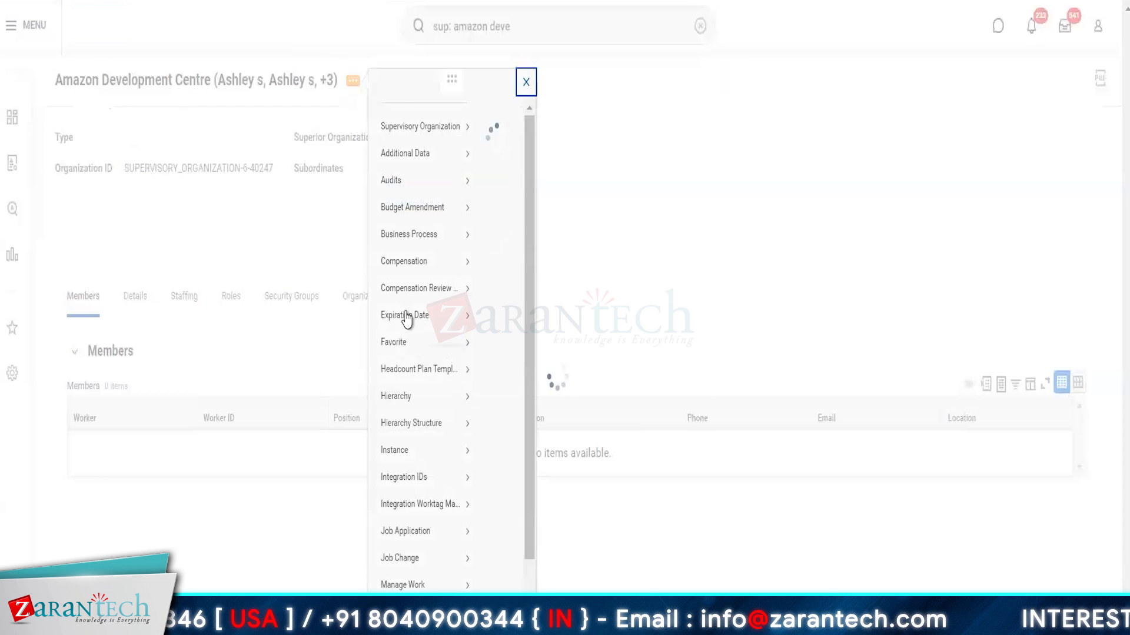
{"action": "mouse_move", "coordinate": [412, 256]}
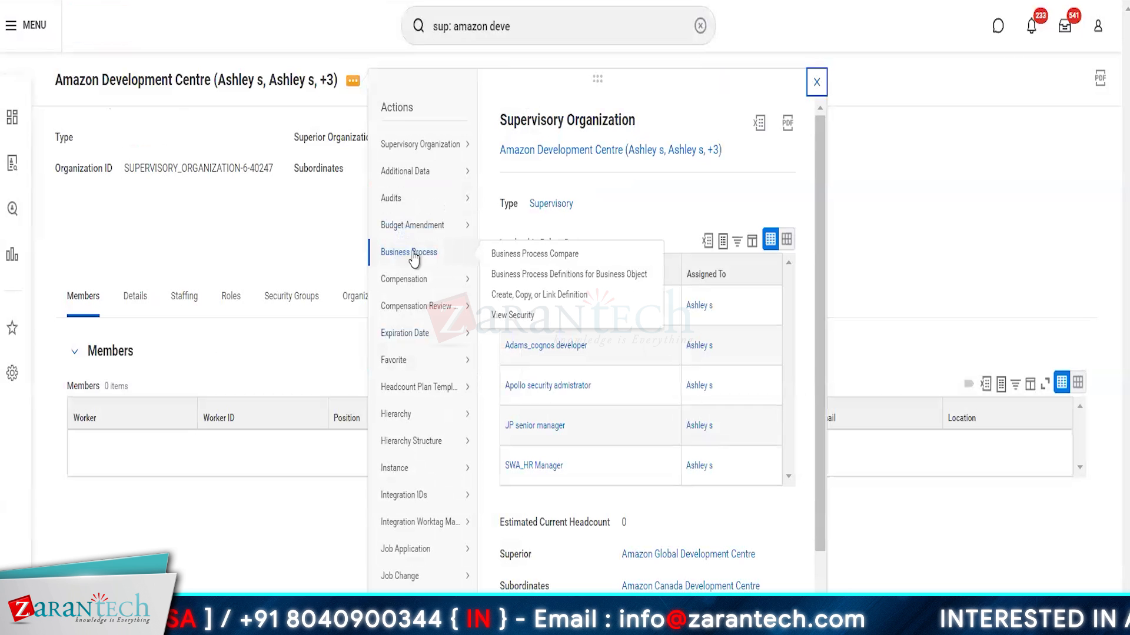
{"action": "left_click", "coordinate": [540, 295]}
{"action": "left_click", "coordinate": [650, 499]}
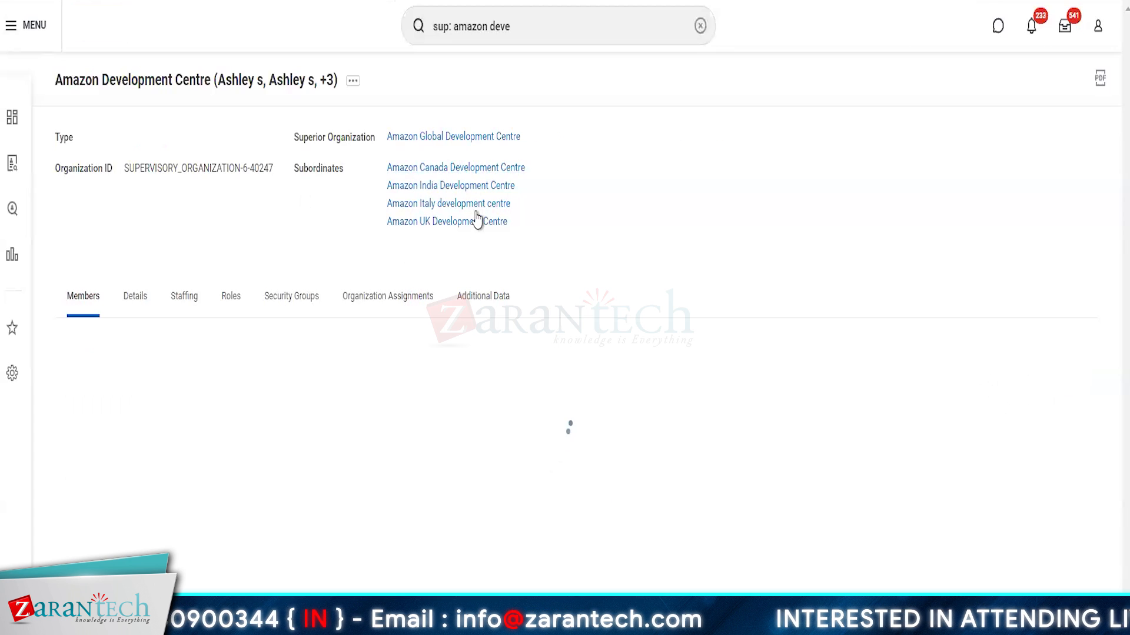
Step: Open Amazon Canada Development Centre and create a new Hire definition with None of the above
{"action": "left_click", "coordinate": [442, 170]}
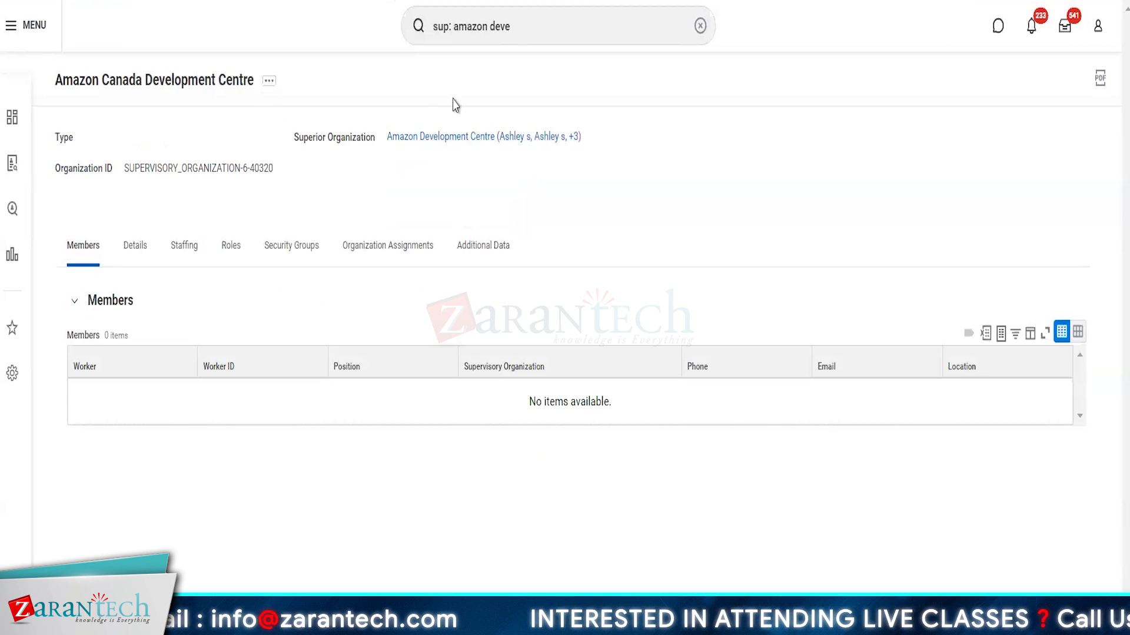
{"action": "left_click", "coordinate": [270, 82]}
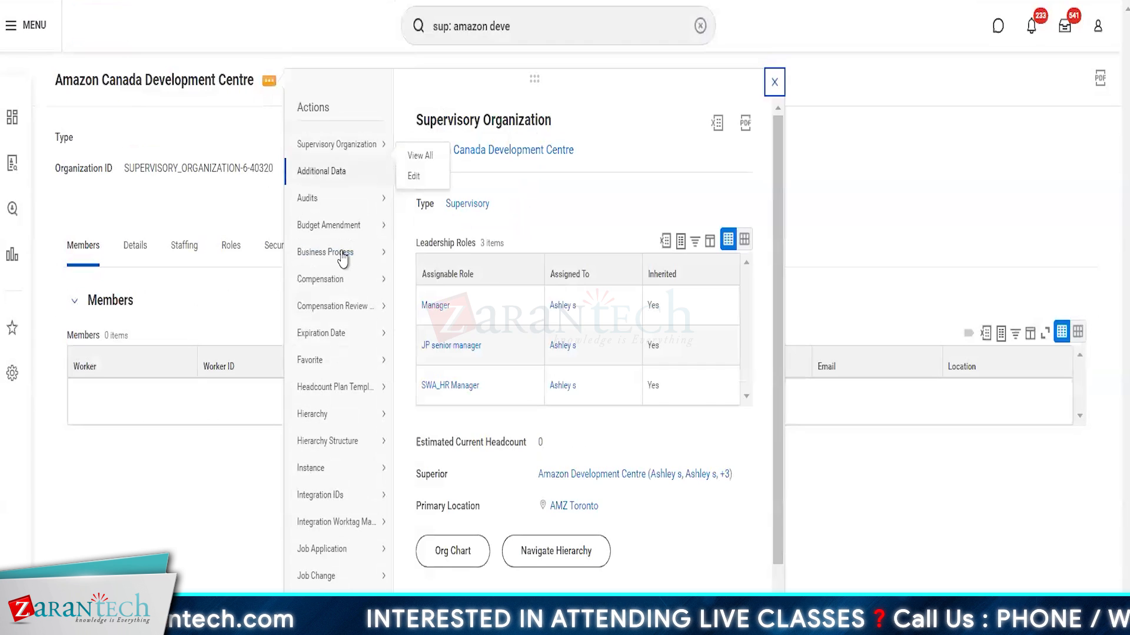
{"action": "left_click", "coordinate": [447, 298]}
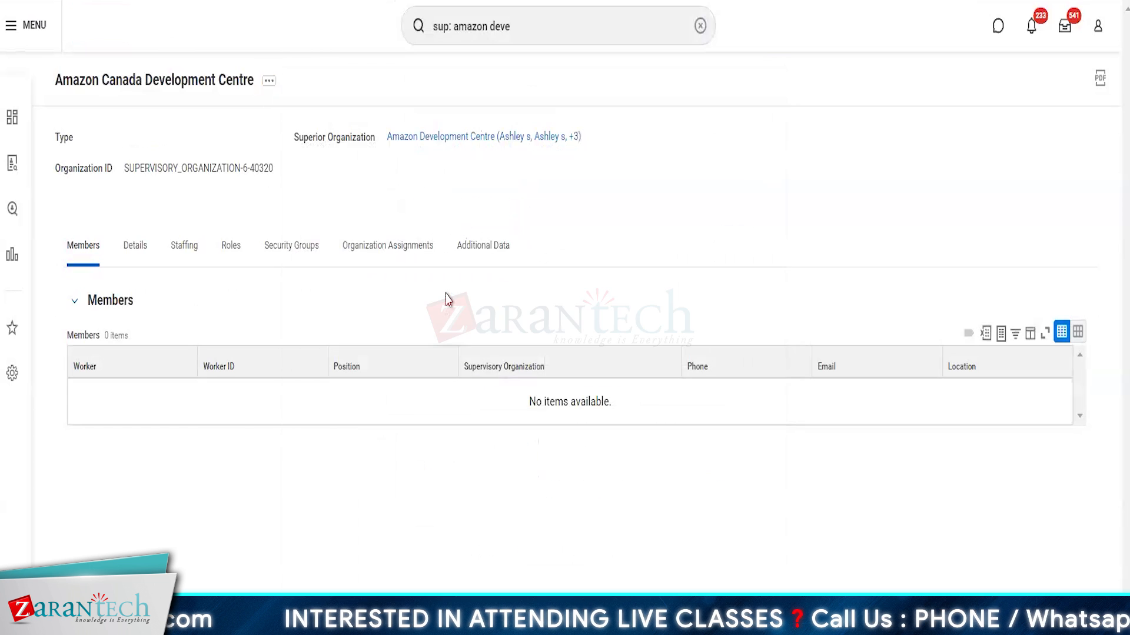
{"action": "left_click", "coordinate": [522, 308]}
{"action": "type", "text": "hire"}
{"action": "key", "text": "Return"}
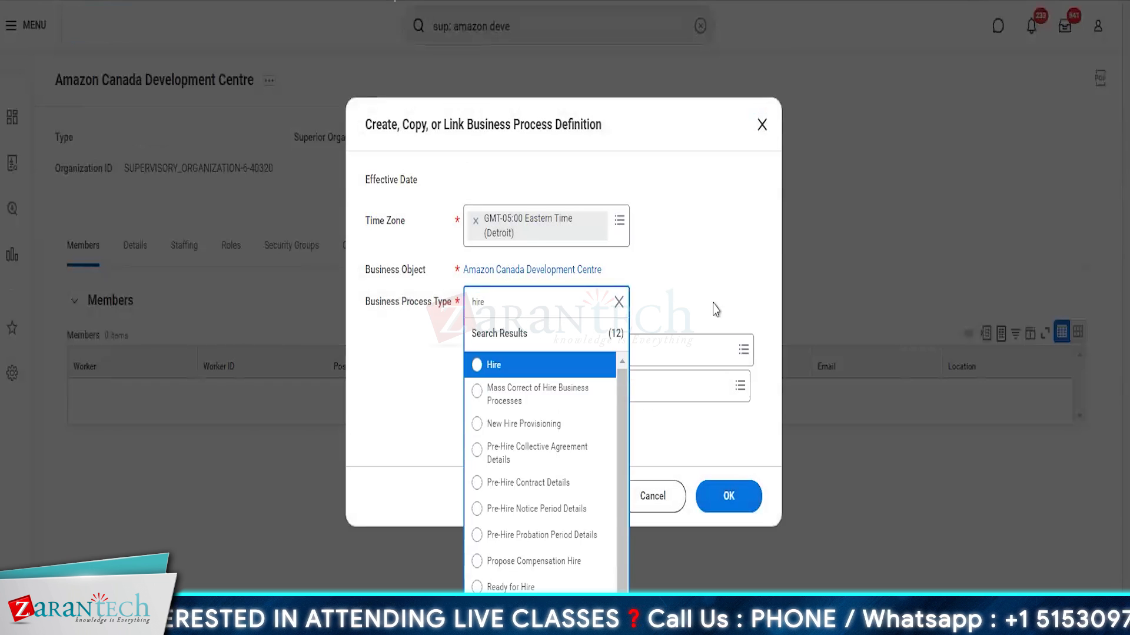
{"action": "left_click", "coordinate": [478, 367]}
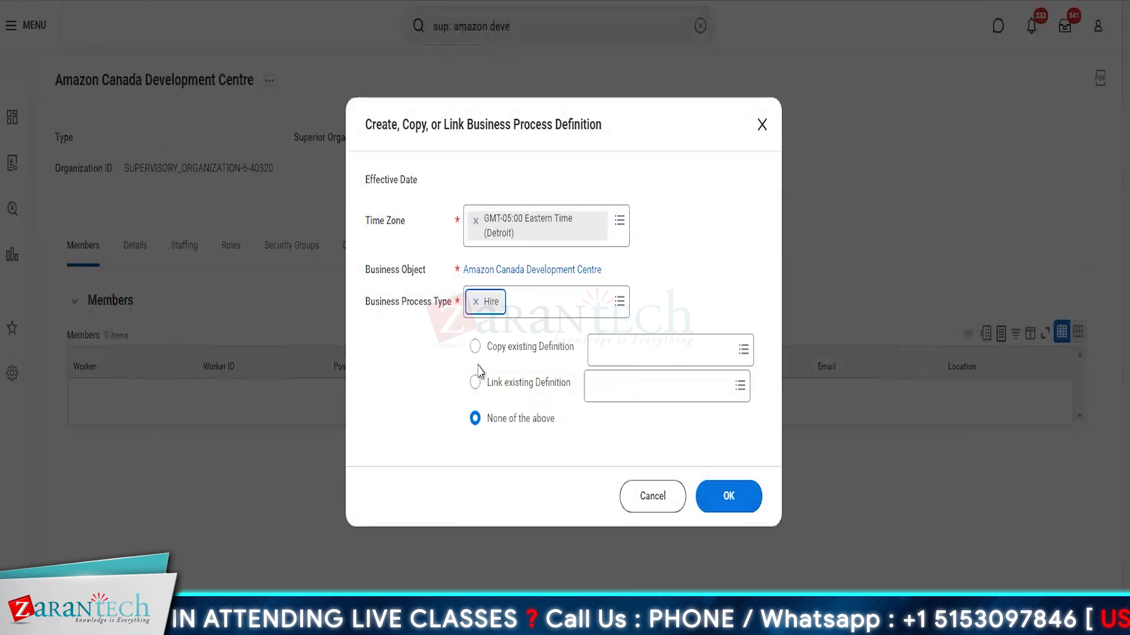
{"action": "left_click", "coordinate": [730, 497]}
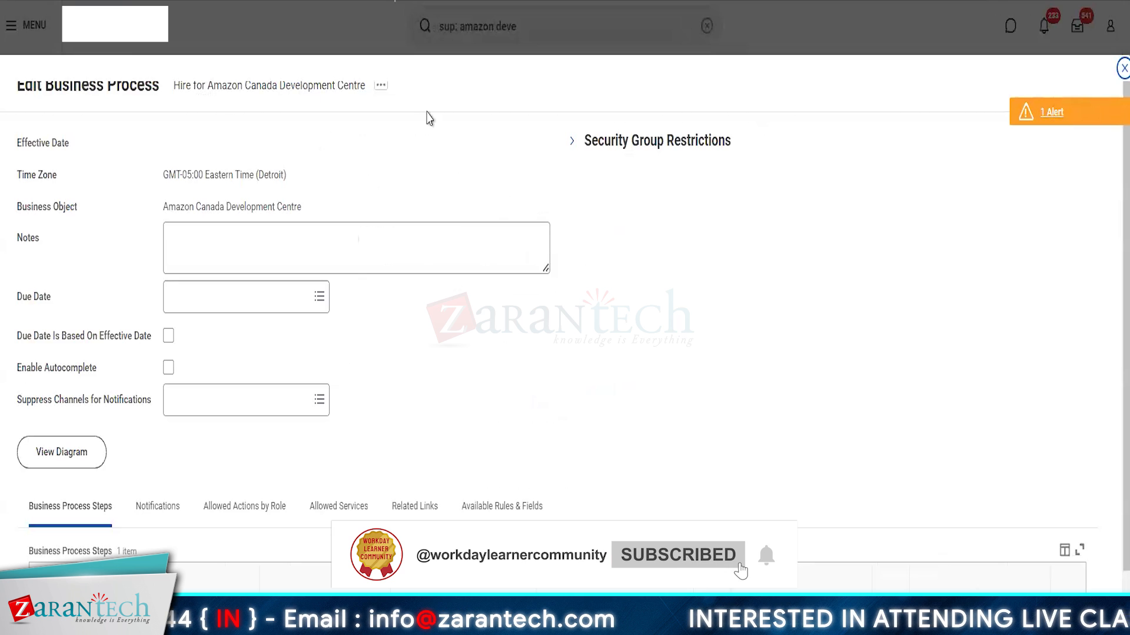
Step: Scroll down to the Hire definition's Business Process Steps table
{"action": "scroll", "coordinate": [497, 230], "scroll_direction": "down", "scroll_amount": 1}
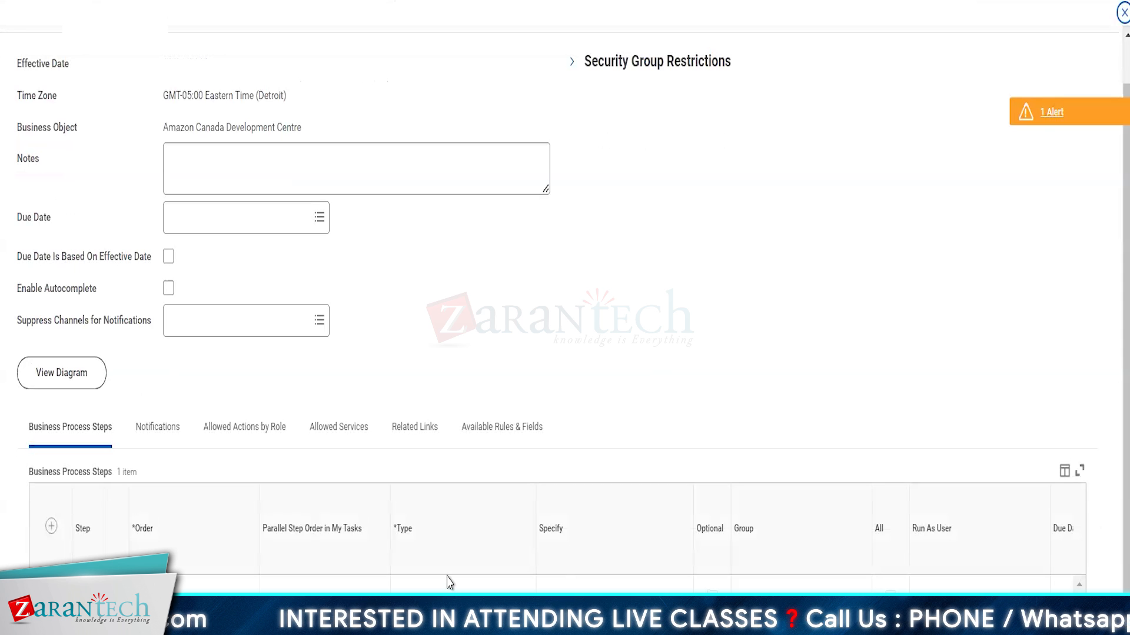
Step: Add a new step row to the Hire process and set its type to Action
{"action": "left_click", "coordinate": [51, 526]}
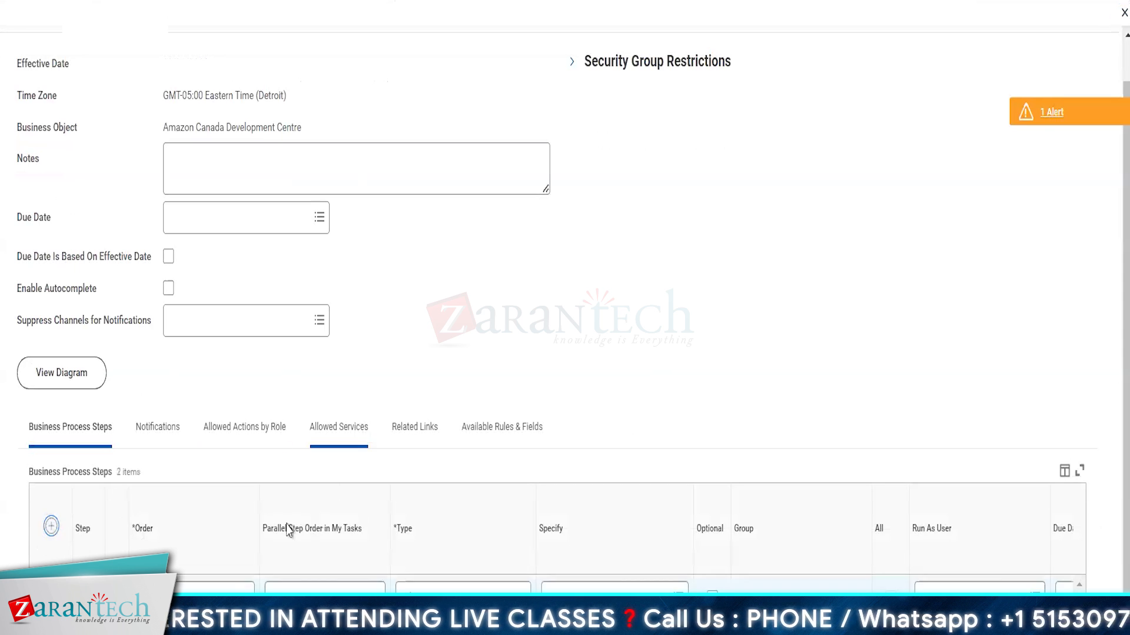
{"action": "scroll", "coordinate": [289, 529], "scroll_direction": "down", "scroll_amount": 1}
{"action": "left_click", "coordinate": [174, 559]}
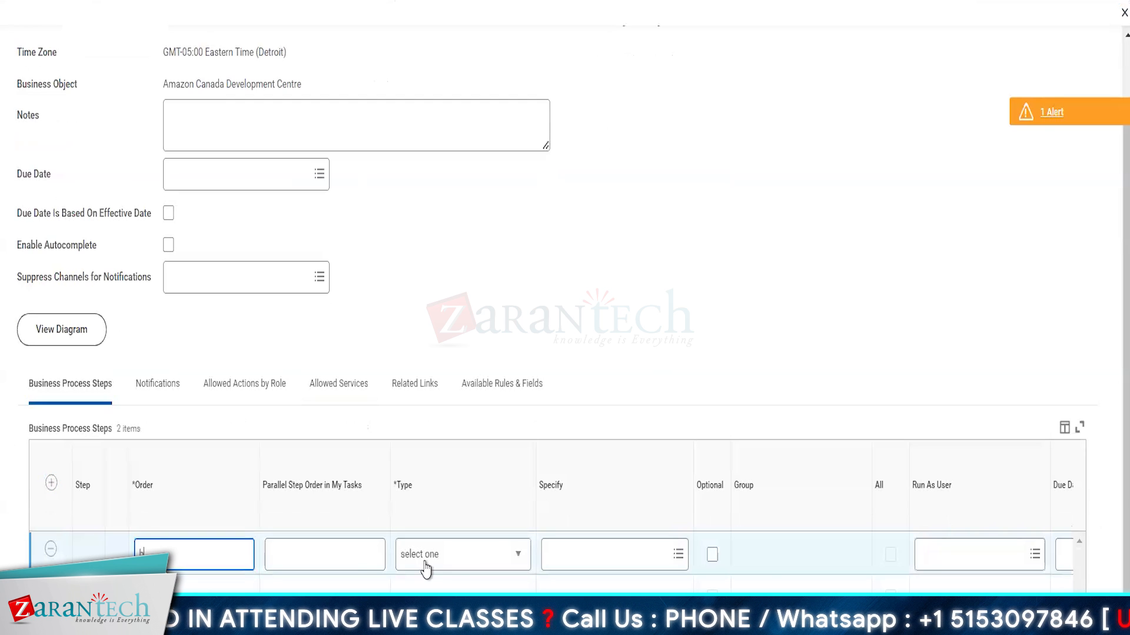
{"action": "left_click", "coordinate": [453, 563]}
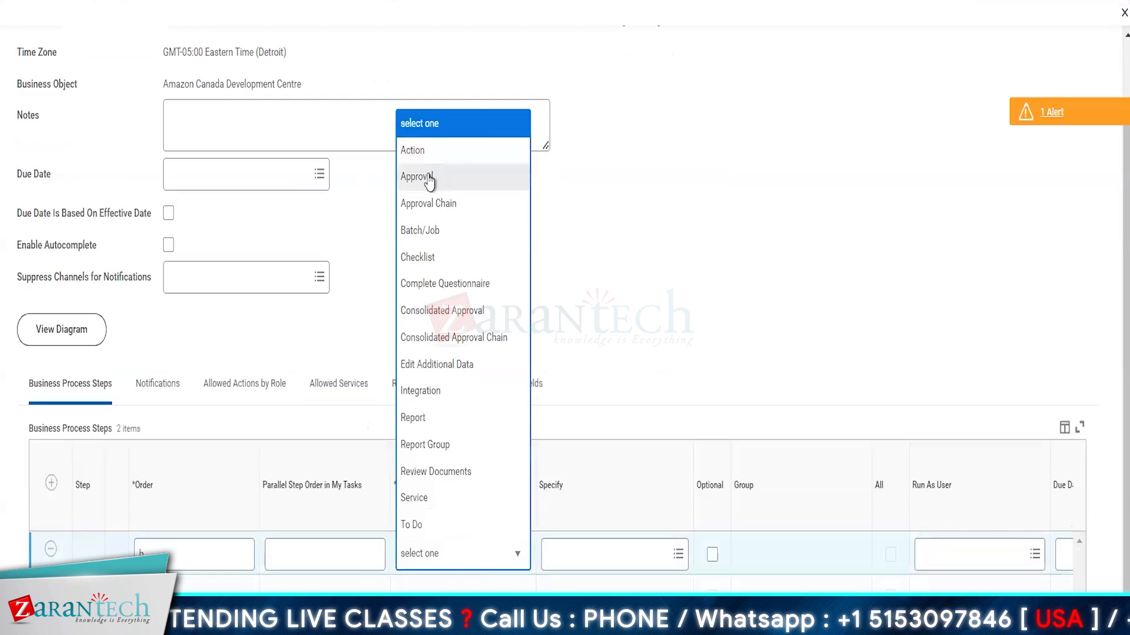
{"action": "left_click", "coordinate": [412, 151]}
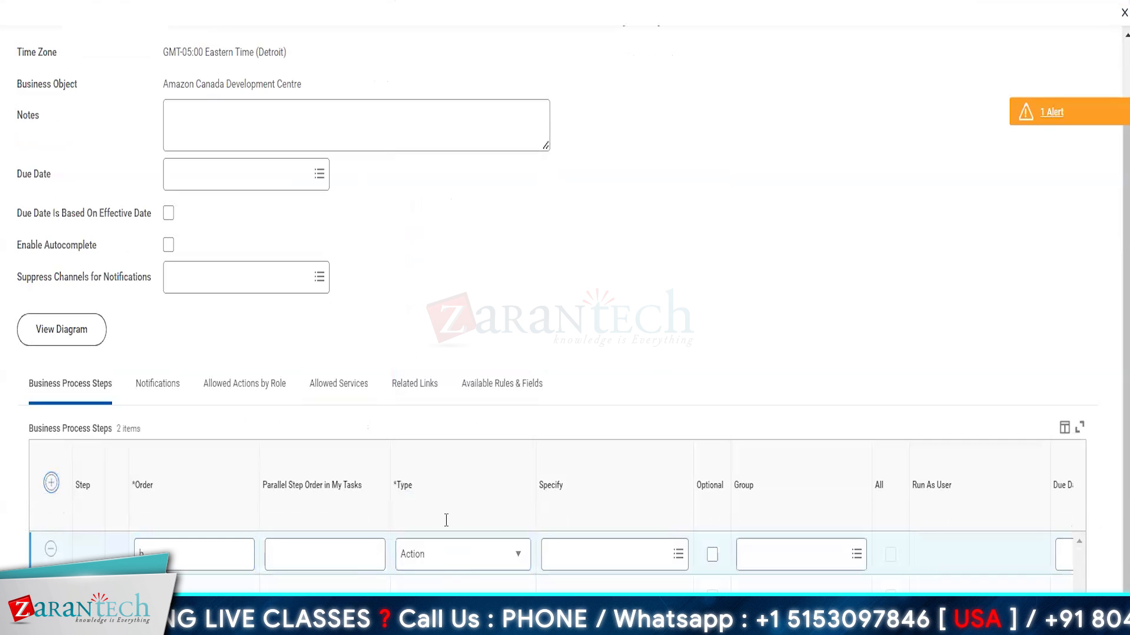
{"action": "left_click", "coordinate": [441, 563]}
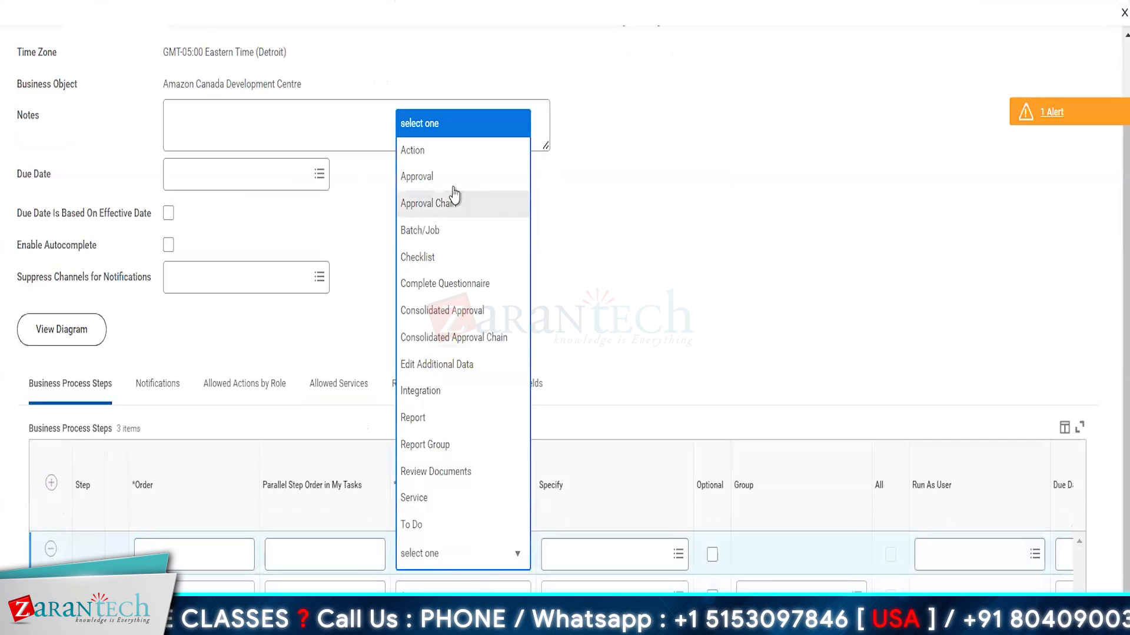
{"action": "left_click", "coordinate": [416, 154]}
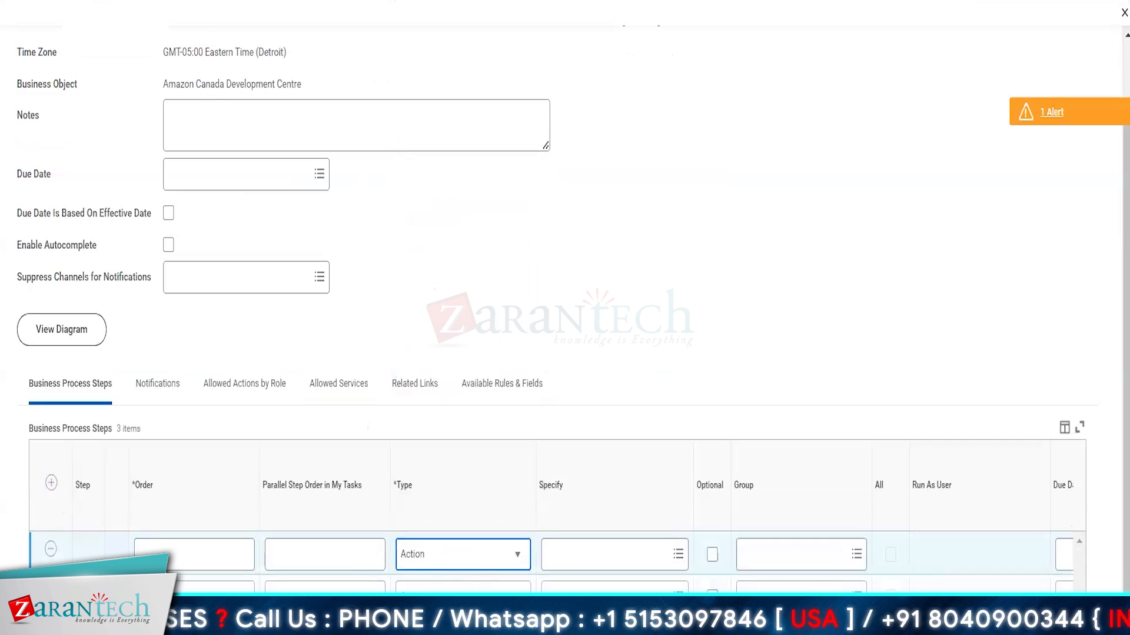
Step: Make the new step's action Change Personal Information
{"action": "left_click", "coordinate": [612, 555]}
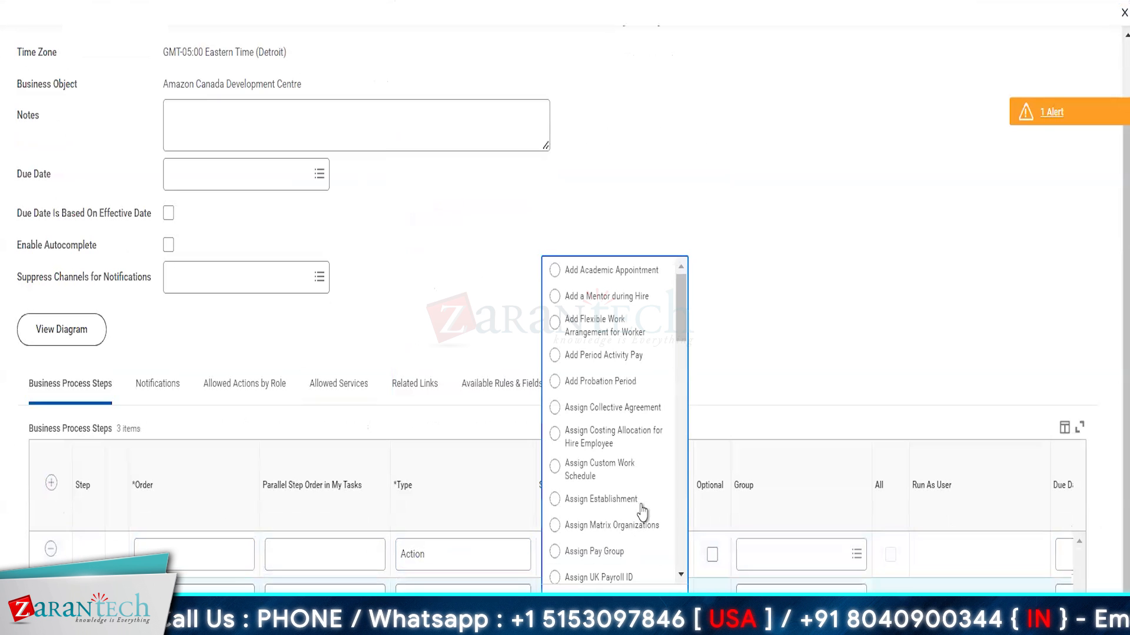
{"action": "scroll", "coordinate": [647, 522], "scroll_direction": "down", "scroll_amount": 3}
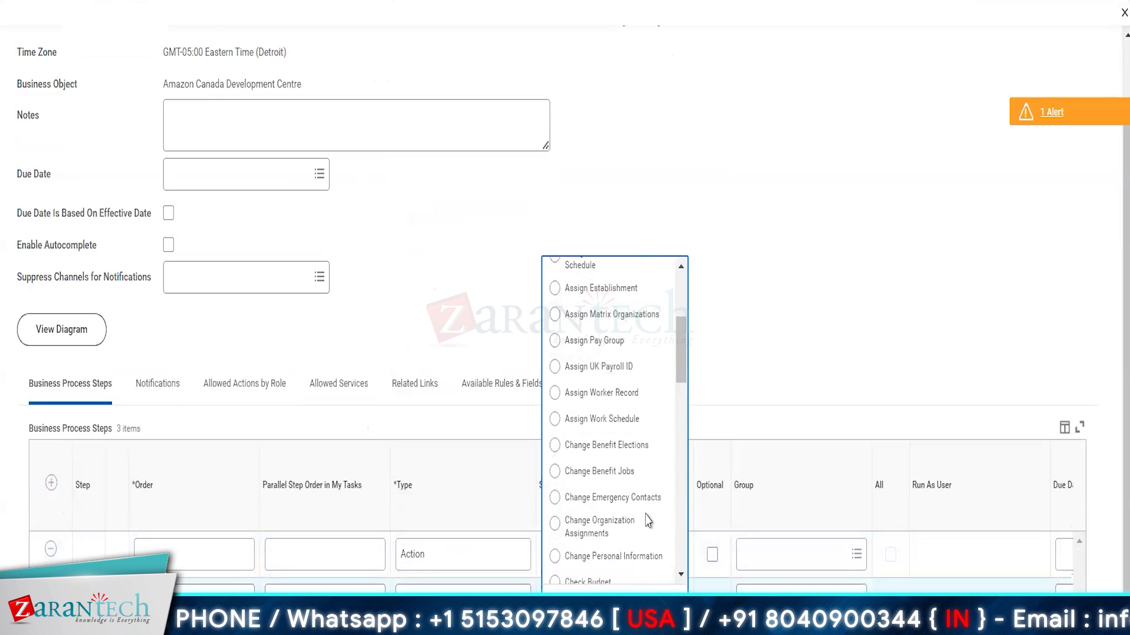
{"action": "scroll", "coordinate": [629, 467], "scroll_direction": "down", "scroll_amount": 5}
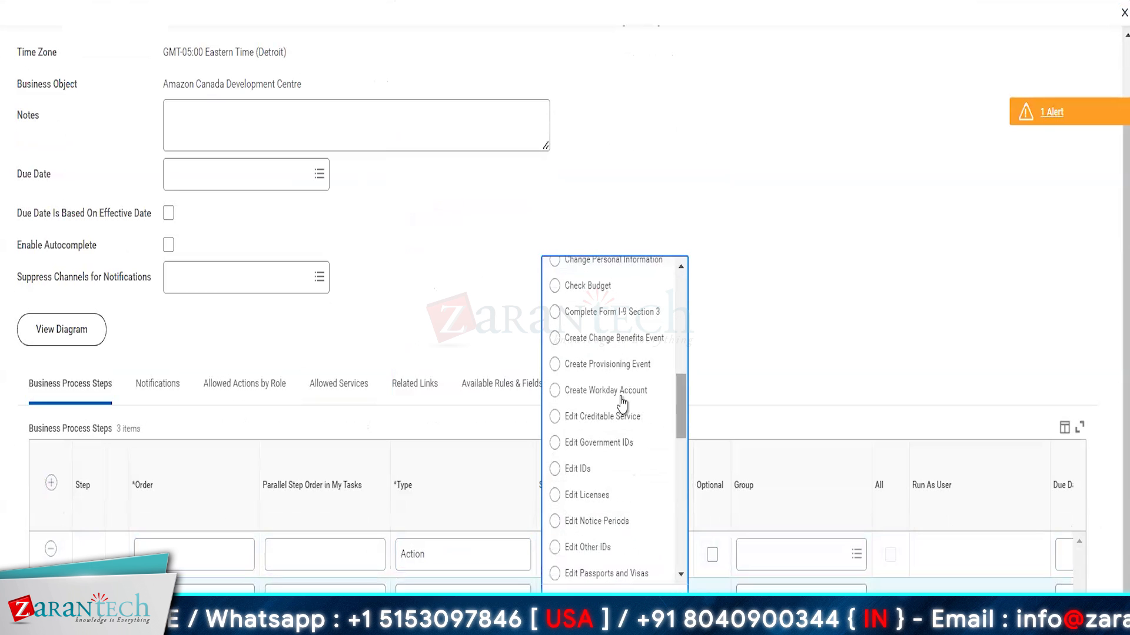
{"action": "scroll", "coordinate": [620, 446], "scroll_direction": "down", "scroll_amount": 4}
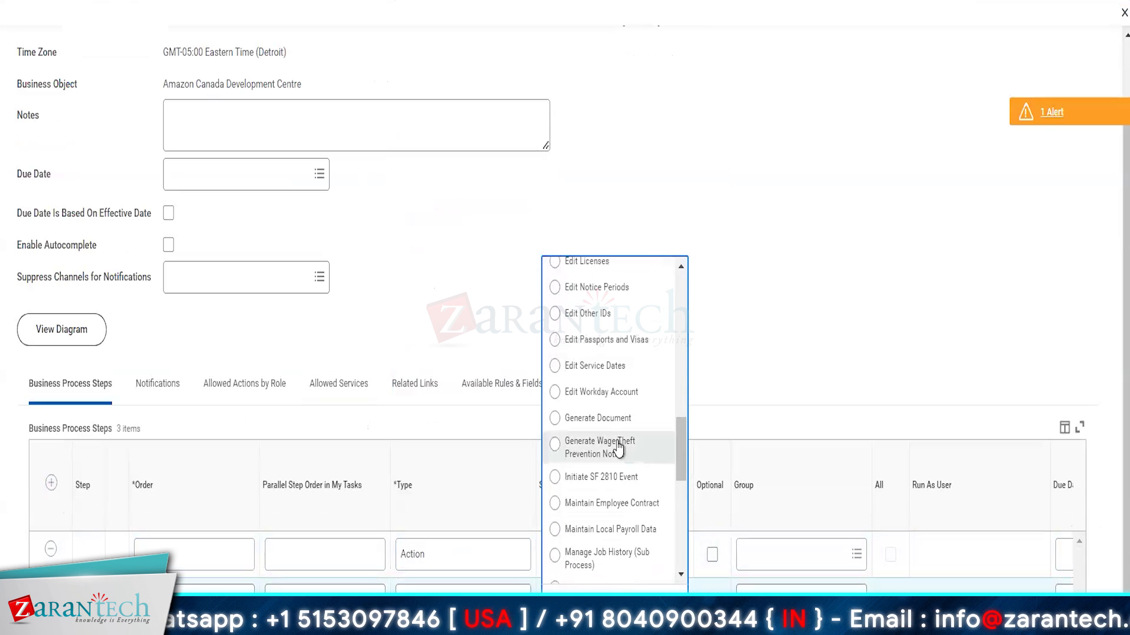
{"action": "scroll", "coordinate": [621, 395], "scroll_direction": "up", "scroll_amount": 3}
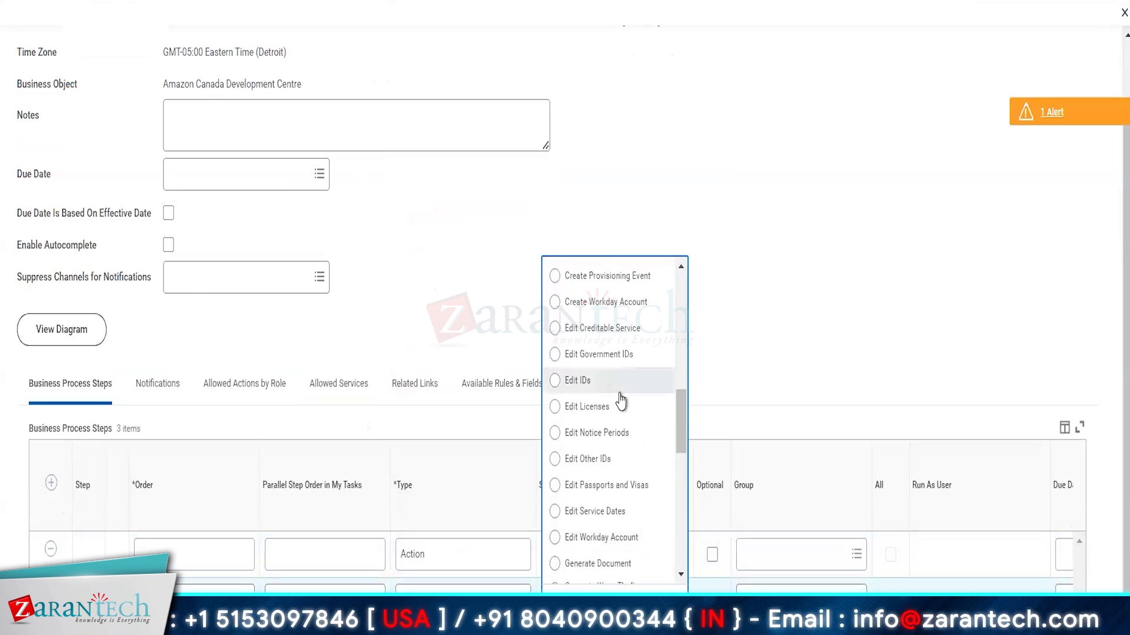
{"action": "scroll", "coordinate": [620, 401], "scroll_direction": "up", "scroll_amount": 4}
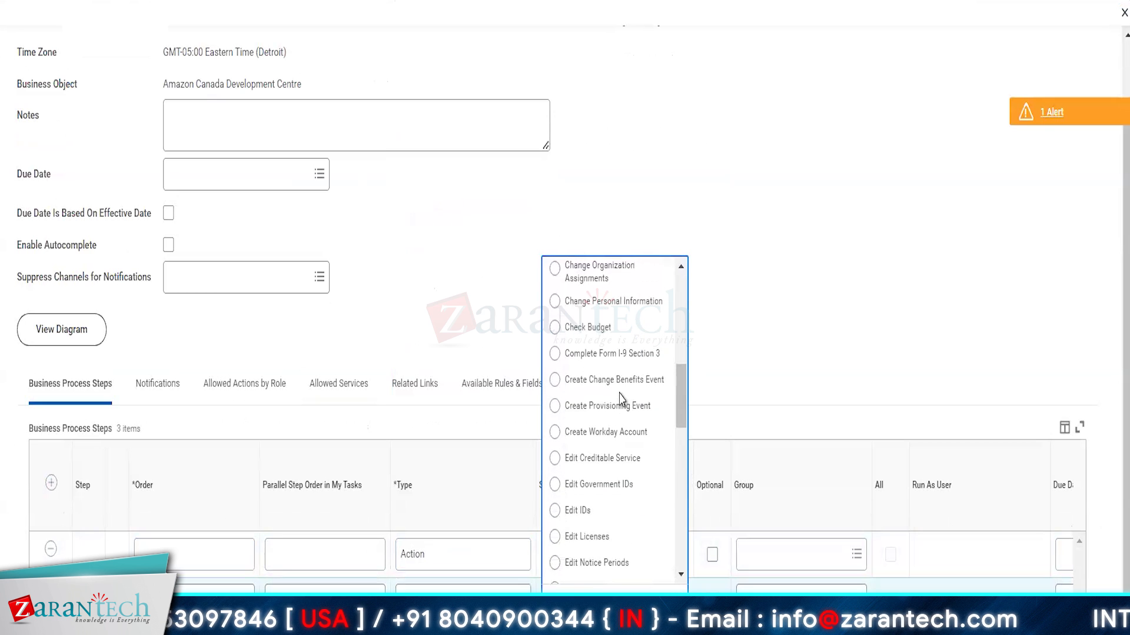
{"action": "left_click", "coordinate": [618, 570]}
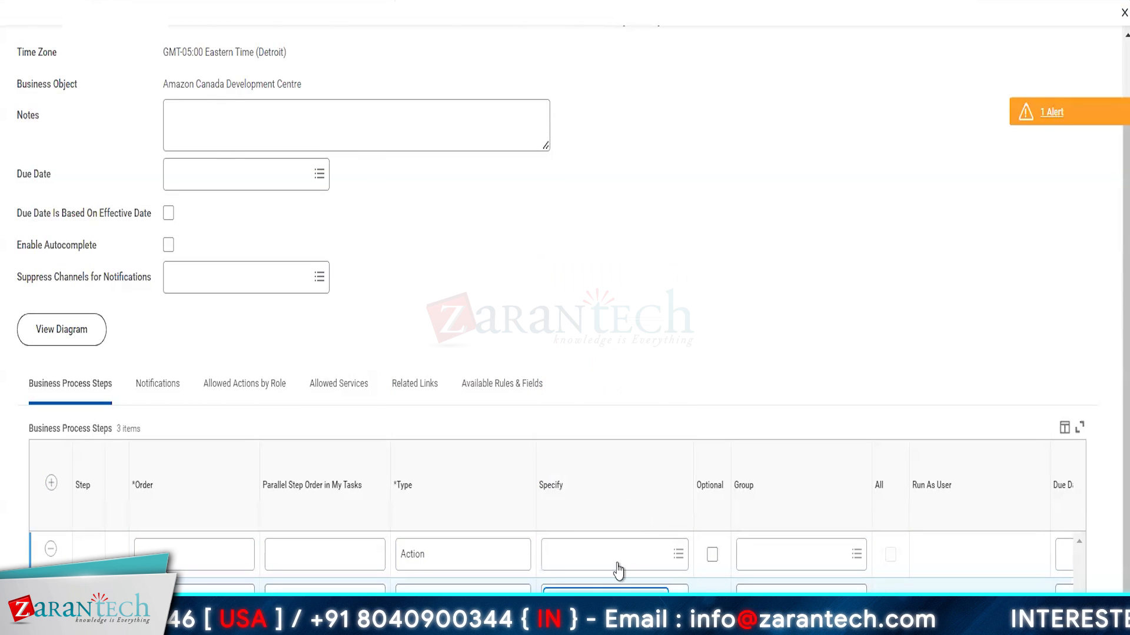
{"action": "left_click", "coordinate": [614, 570]}
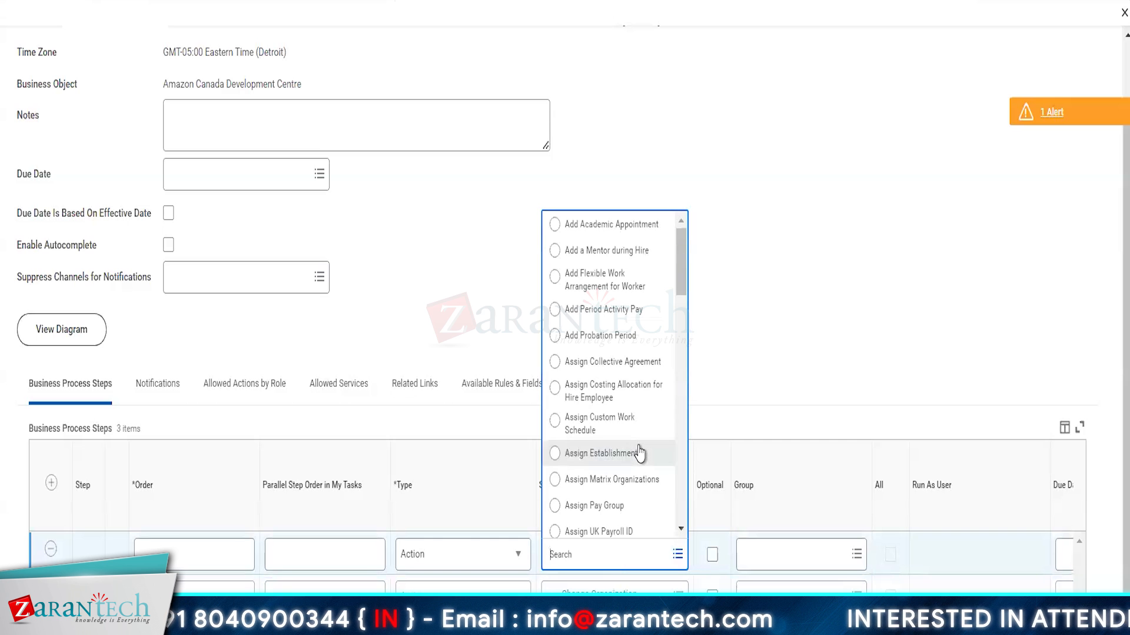
{"action": "scroll", "coordinate": [639, 453], "scroll_direction": "down", "scroll_amount": 10}
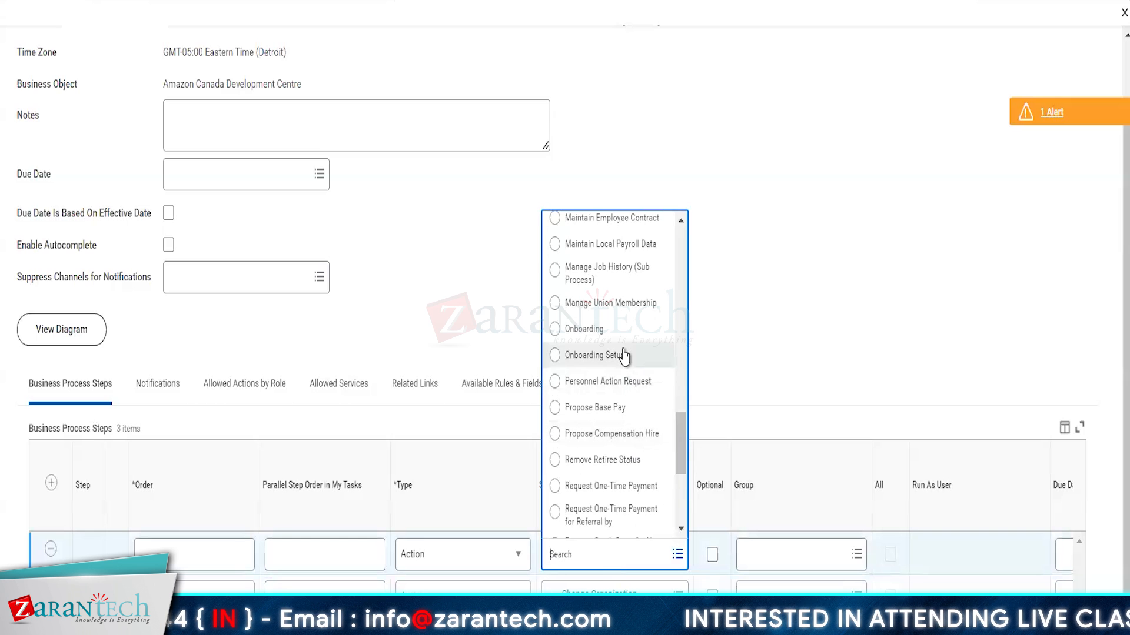
{"action": "scroll", "coordinate": [625, 354], "scroll_direction": "up", "scroll_amount": 1}
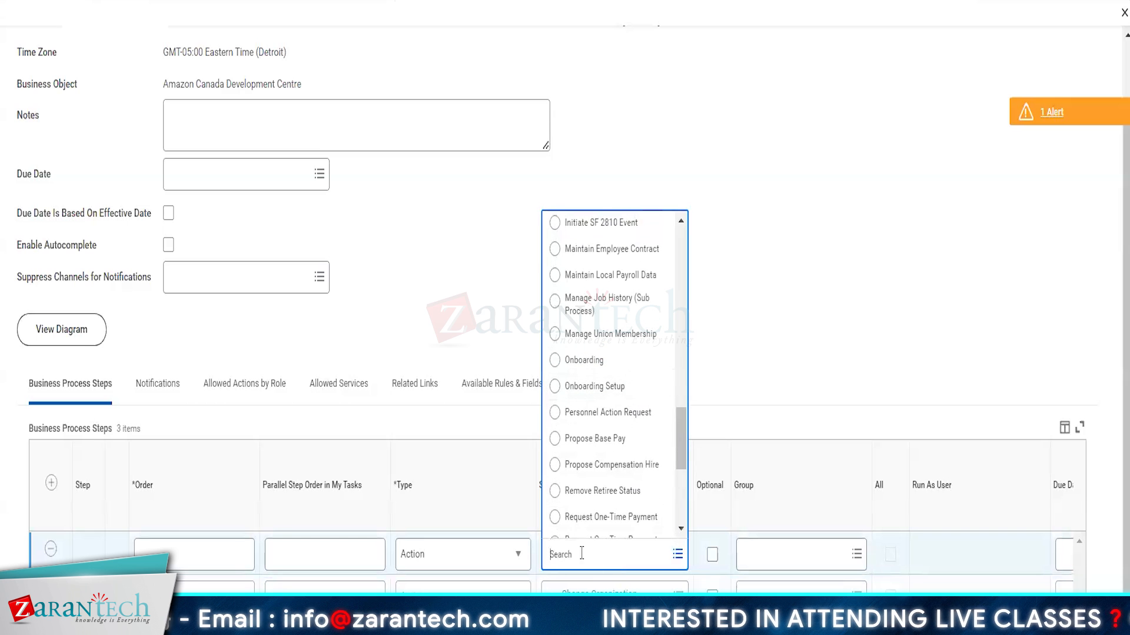
{"action": "key", "text": "Return"}
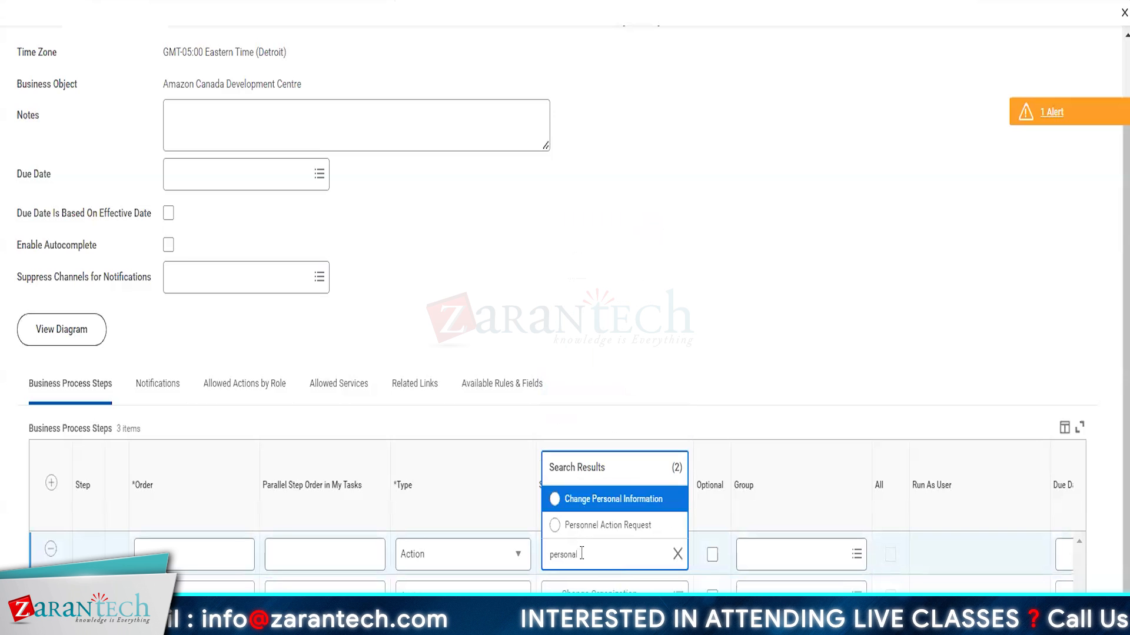
{"action": "left_click", "coordinate": [609, 507]}
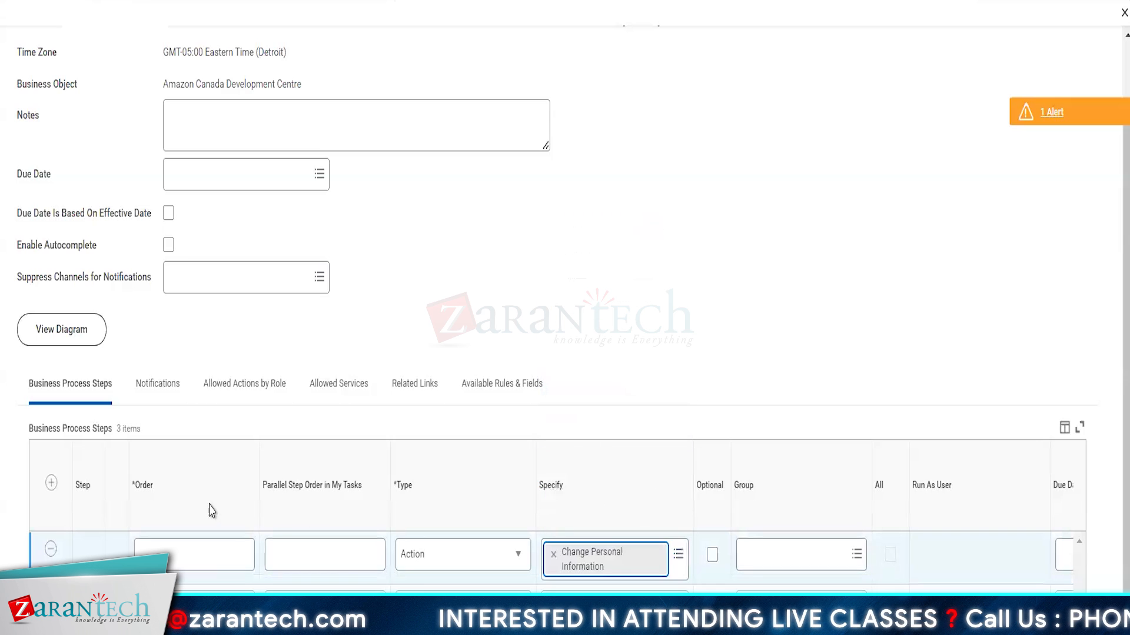
Step: Insert another step row at the top and settle its type as Approval
{"action": "left_click", "coordinate": [51, 483]}
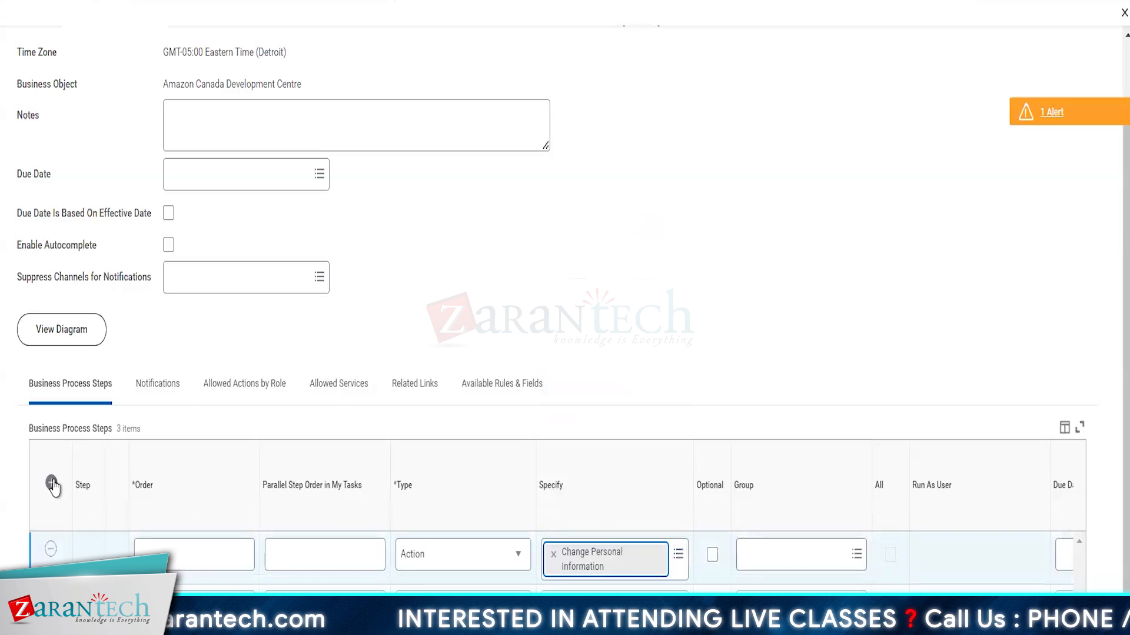
{"action": "left_click", "coordinate": [465, 562]}
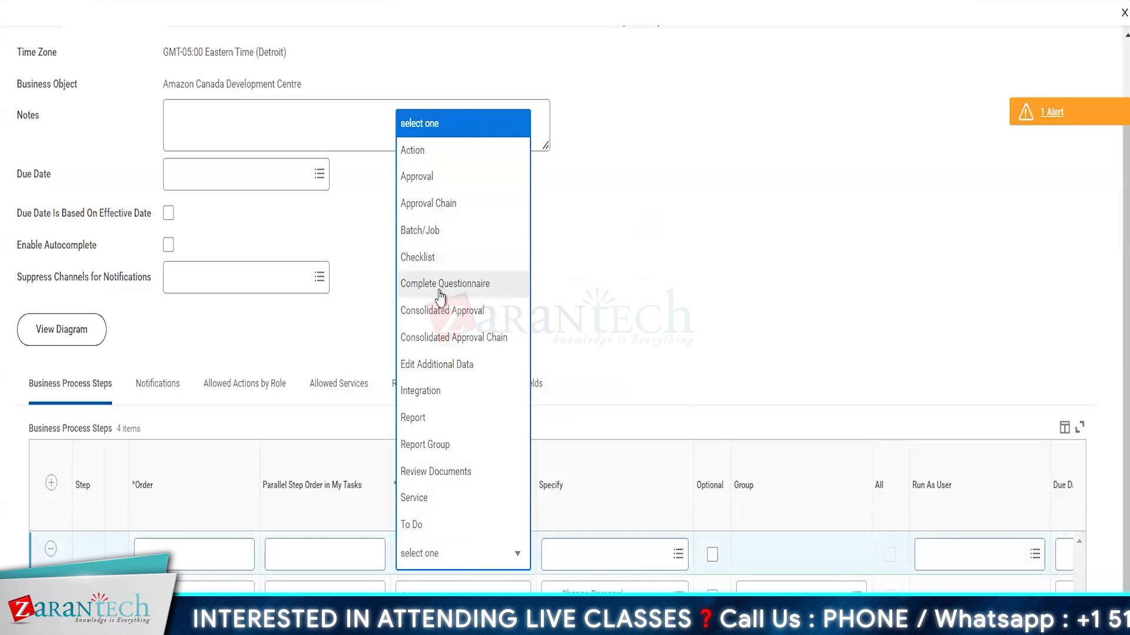
{"action": "left_click", "coordinate": [421, 151]}
{"action": "left_click", "coordinate": [597, 550]}
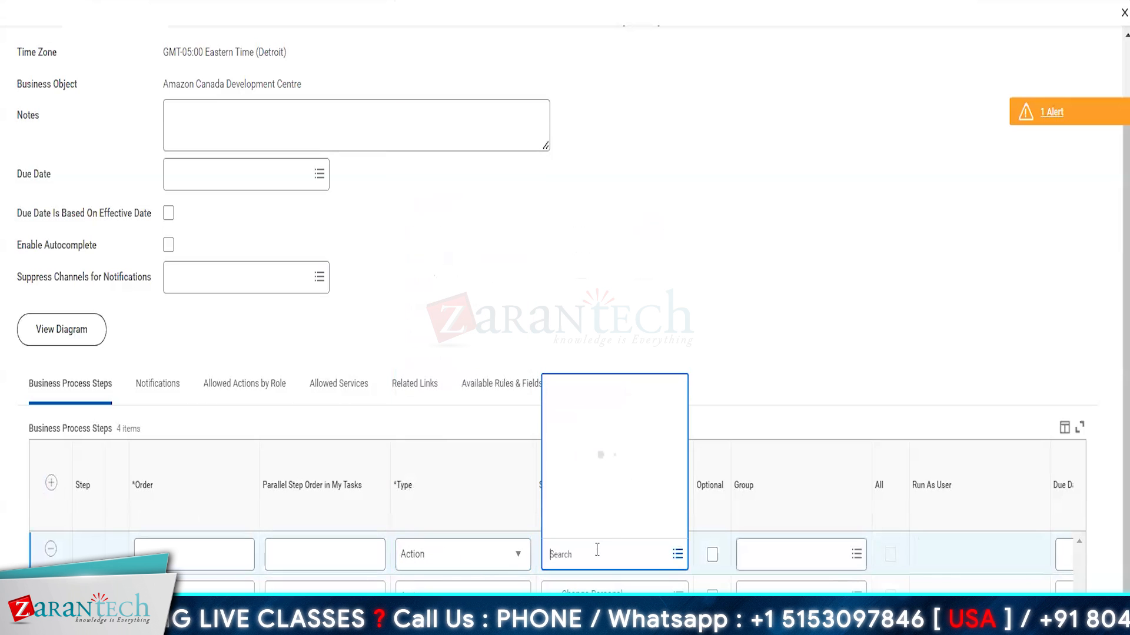
{"action": "scroll", "coordinate": [596, 450], "scroll_direction": "down", "scroll_amount": 5}
{"action": "scroll", "coordinate": [596, 450], "scroll_direction": "down", "scroll_amount": 10}
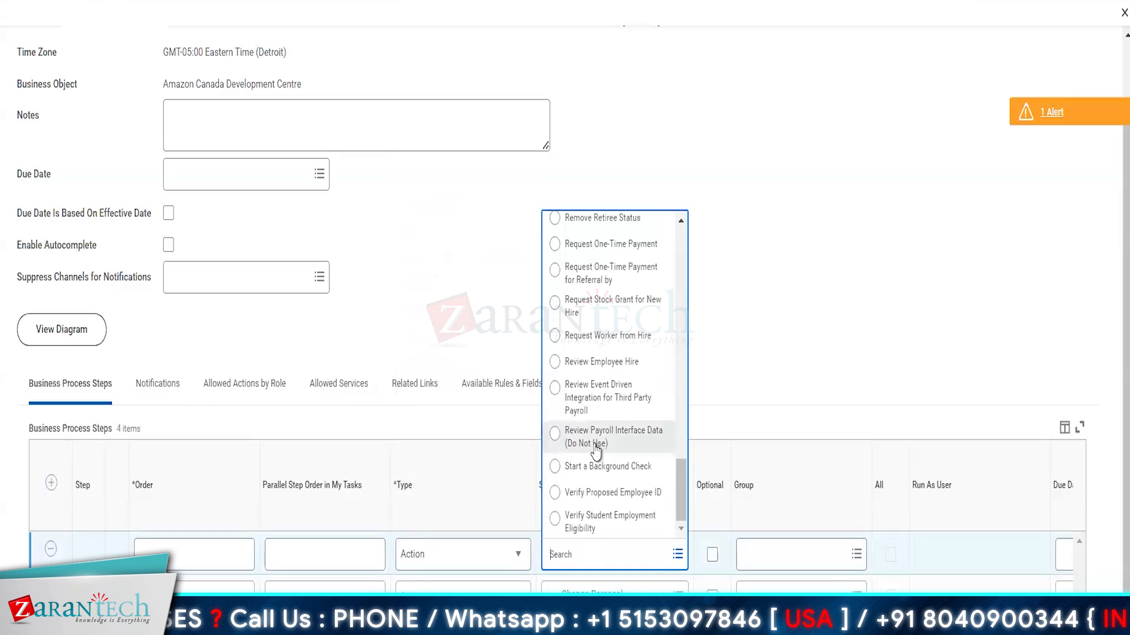
{"action": "scroll", "coordinate": [626, 388], "scroll_direction": "up", "scroll_amount": 5}
{"action": "scroll", "coordinate": [628, 383], "scroll_direction": "up", "scroll_amount": 10}
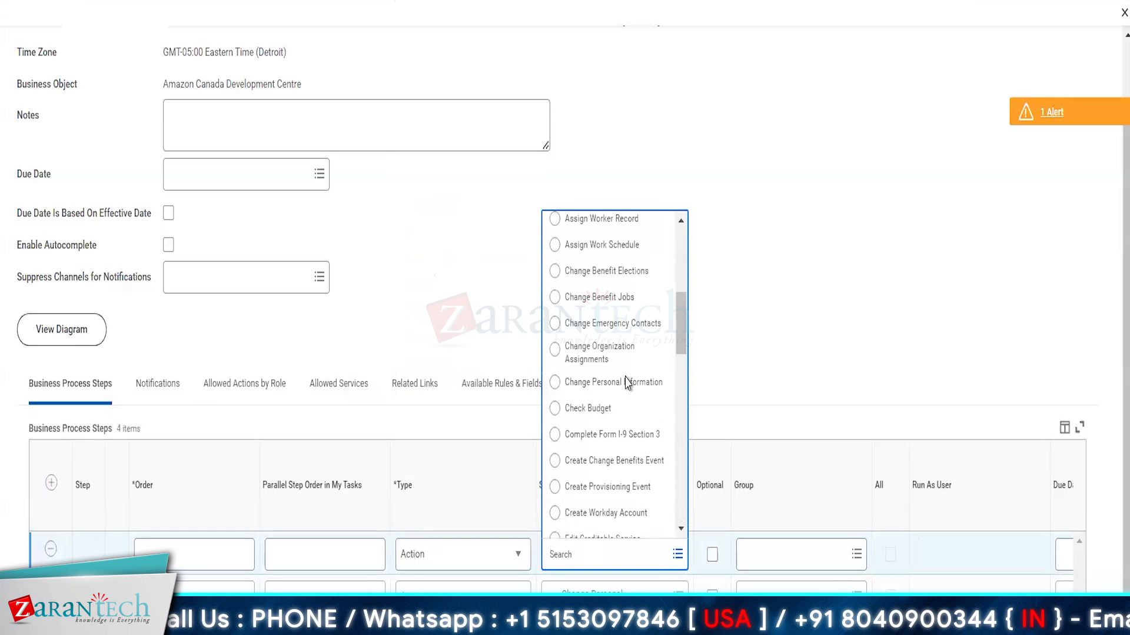
{"action": "scroll", "coordinate": [628, 383], "scroll_direction": "up", "scroll_amount": 2}
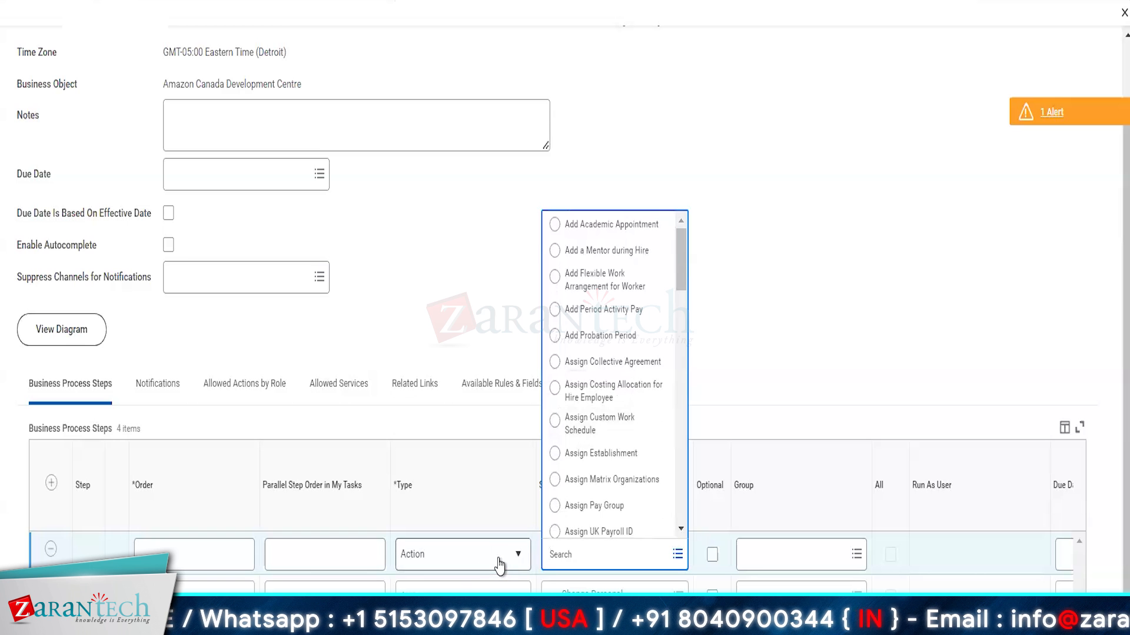
{"action": "scroll", "coordinate": [566, 398], "scroll_direction": "down", "scroll_amount": 8}
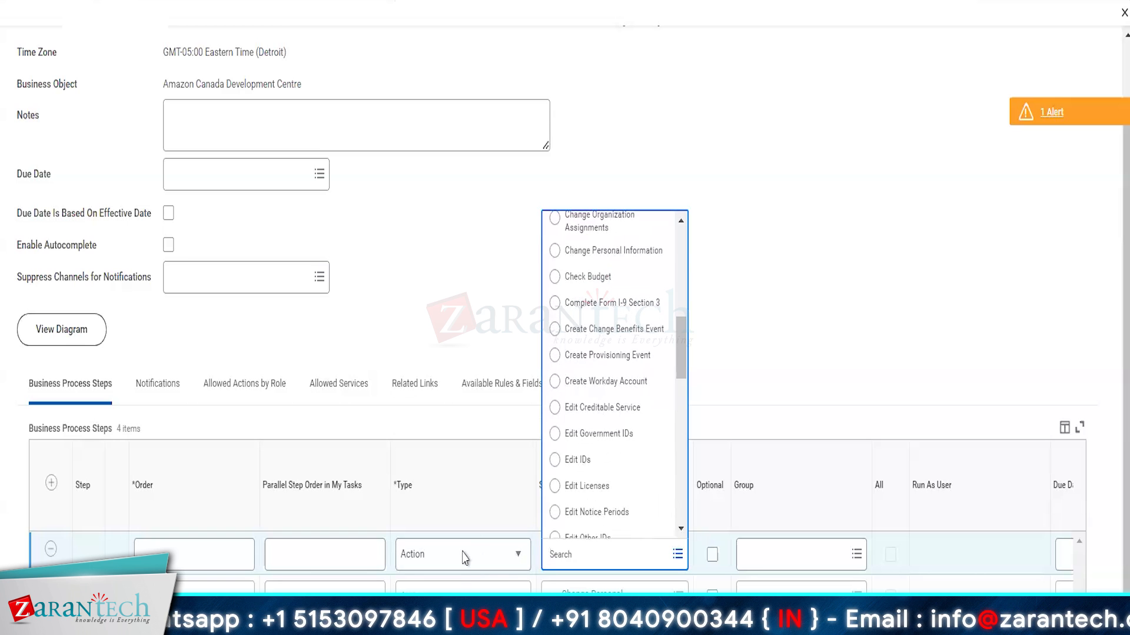
{"action": "left_click", "coordinate": [459, 563]}
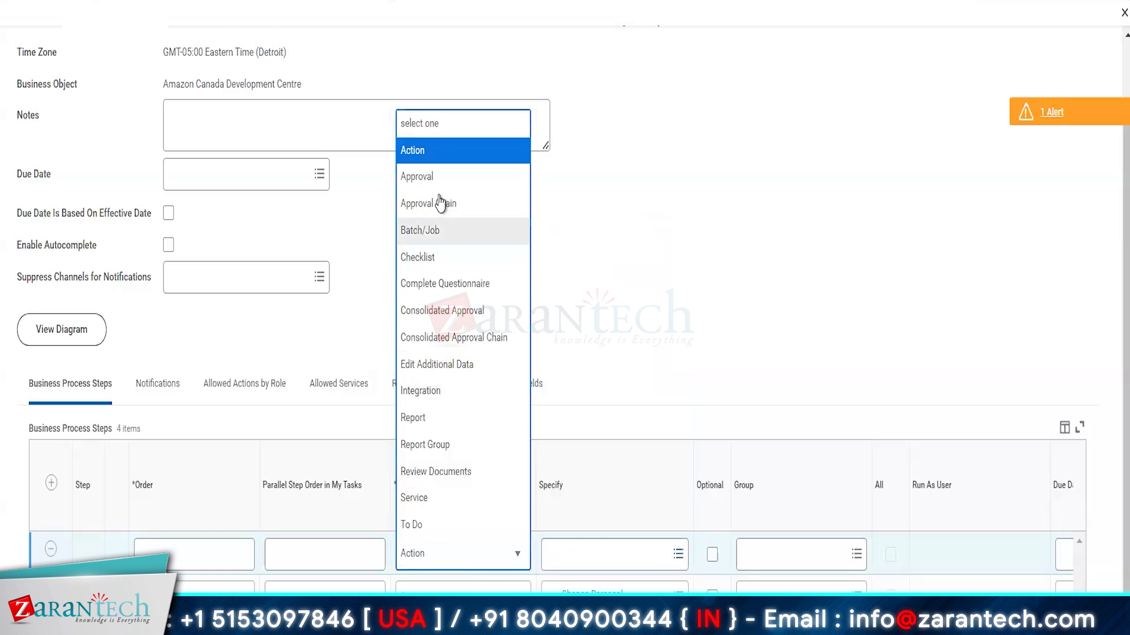
{"action": "left_click", "coordinate": [433, 178]}
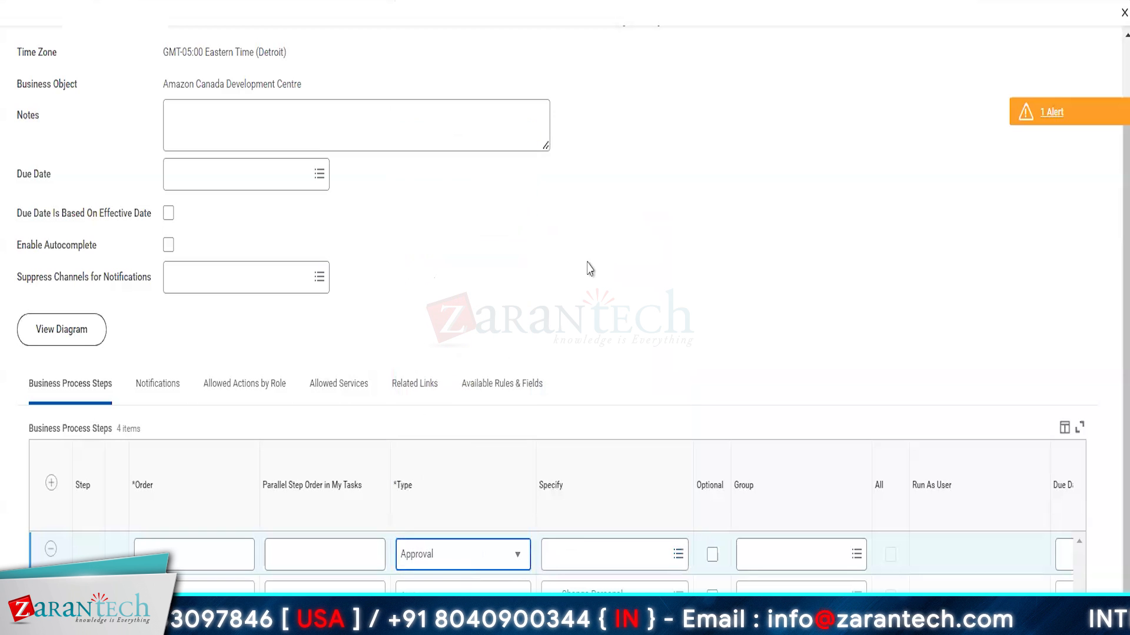
{"action": "scroll", "coordinate": [667, 412], "scroll_direction": "down", "scroll_amount": 2}
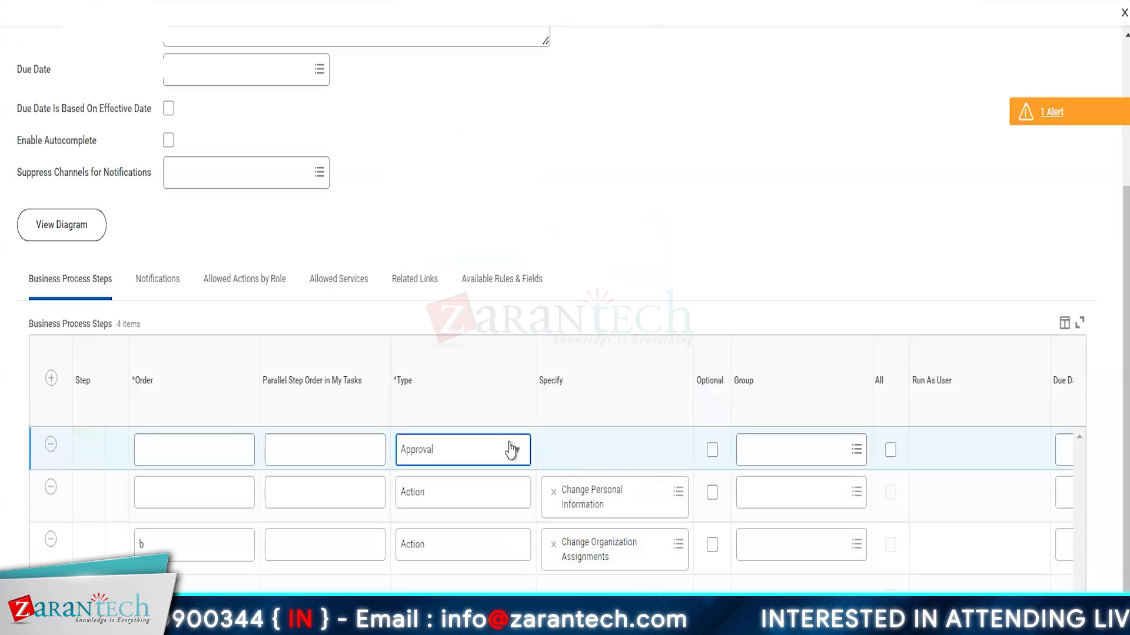
Step: Change the first step to an Action performing Review Employee Hire
{"action": "left_click", "coordinate": [486, 454]}
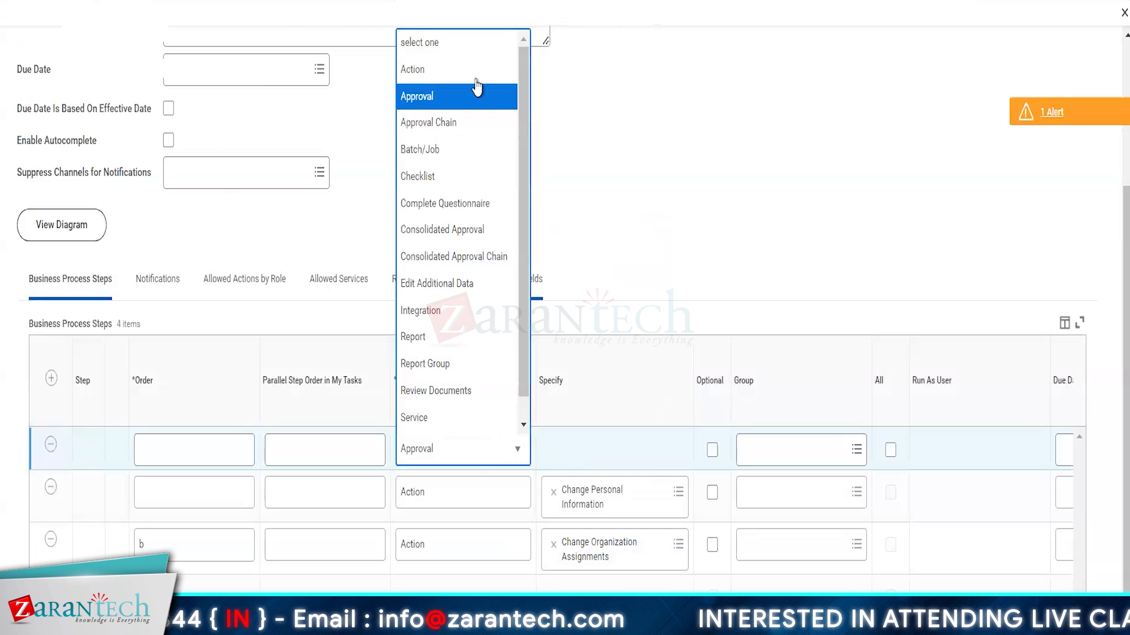
{"action": "left_click", "coordinate": [425, 71]}
{"action": "left_click", "coordinate": [586, 461]}
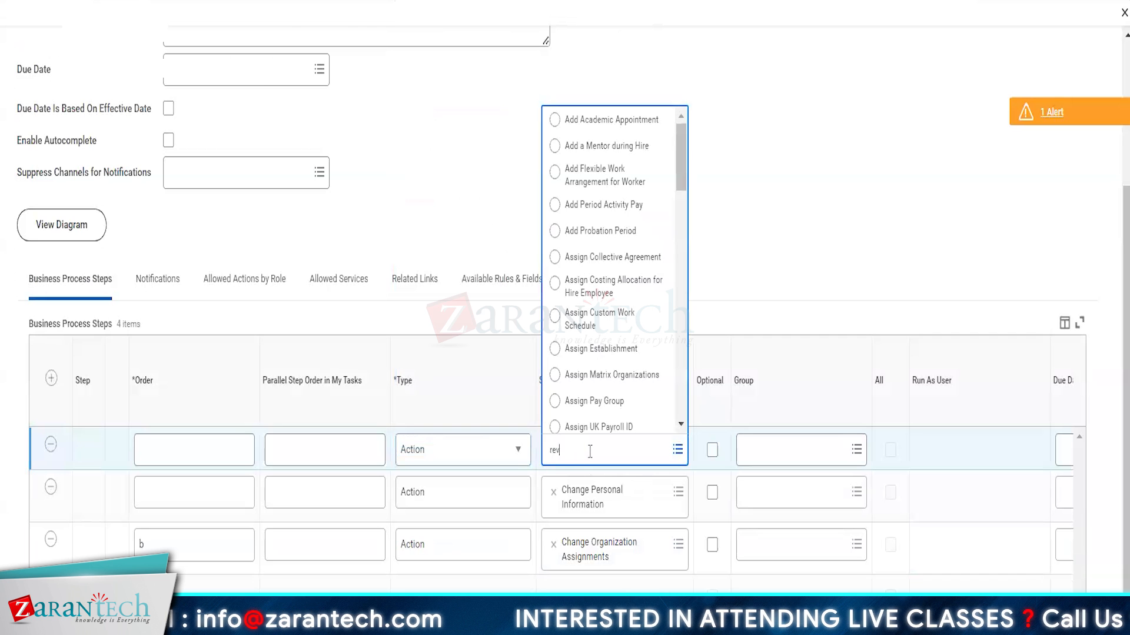
{"action": "key", "text": "Return"}
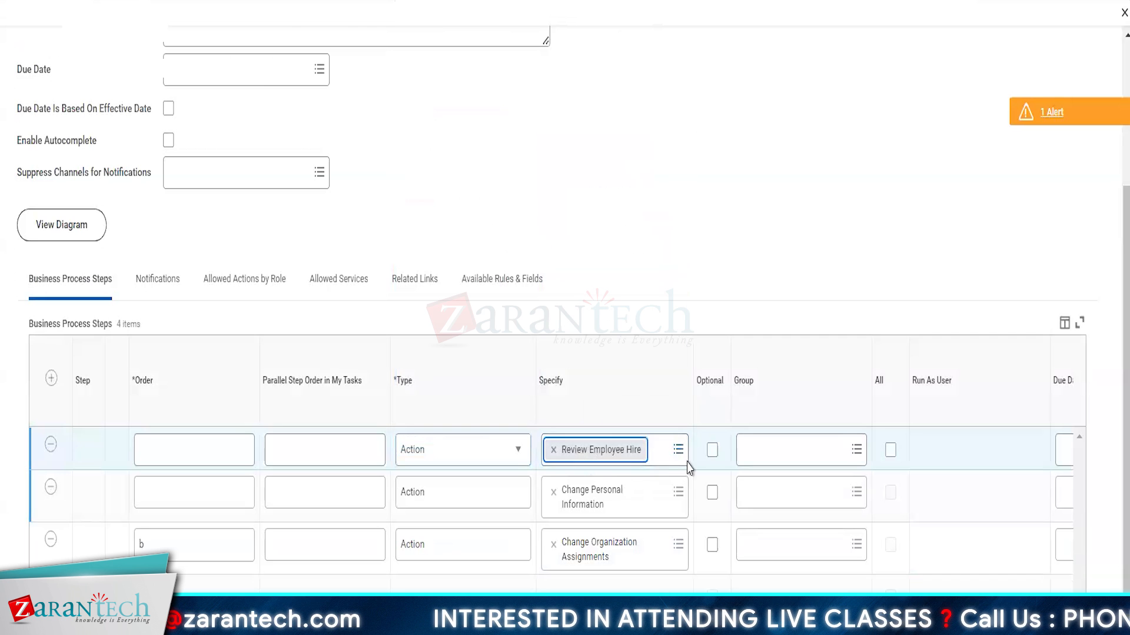
{"action": "left_click", "coordinate": [771, 453]}
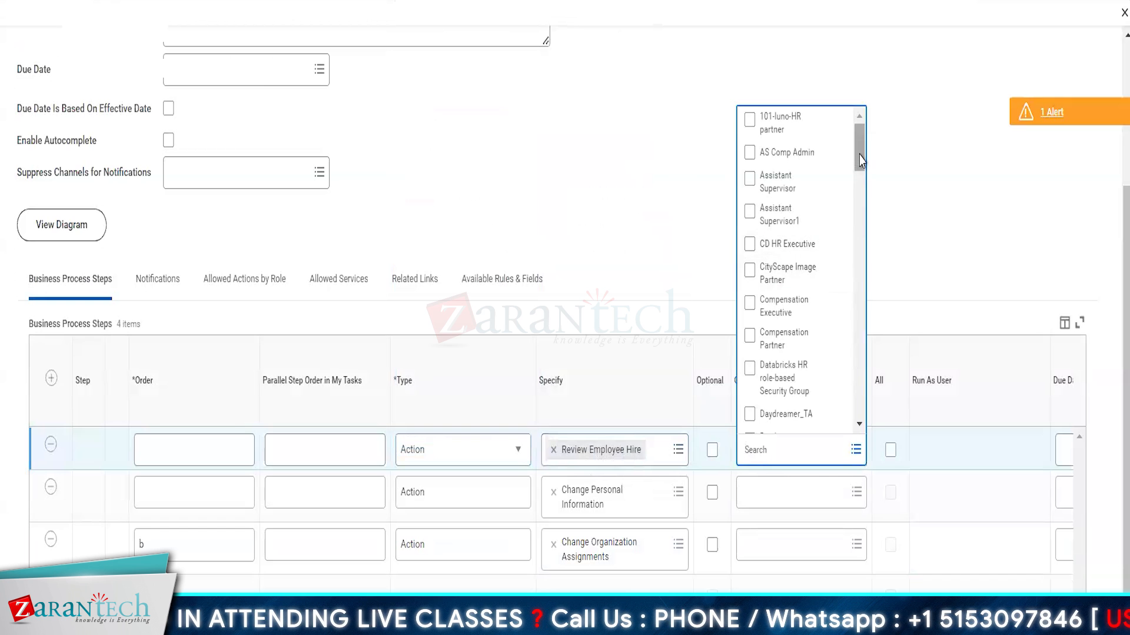
Step: Search groups for 'manager' and look at the HR Manager group's details
{"action": "left_click_drag", "start_coordinate": [860, 247], "coordinate": [862, 274]}
{"action": "scroll", "coordinate": [850, 335], "scroll_direction": "down", "scroll_amount": 5}
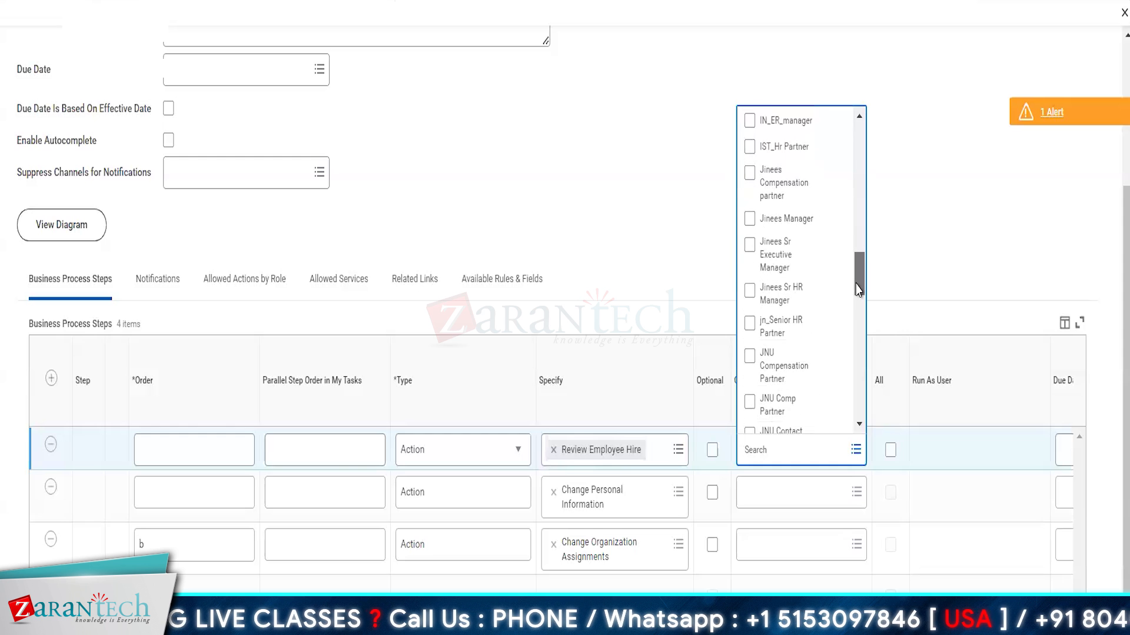
{"action": "scroll", "coordinate": [850, 335], "scroll_direction": "down", "scroll_amount": 3}
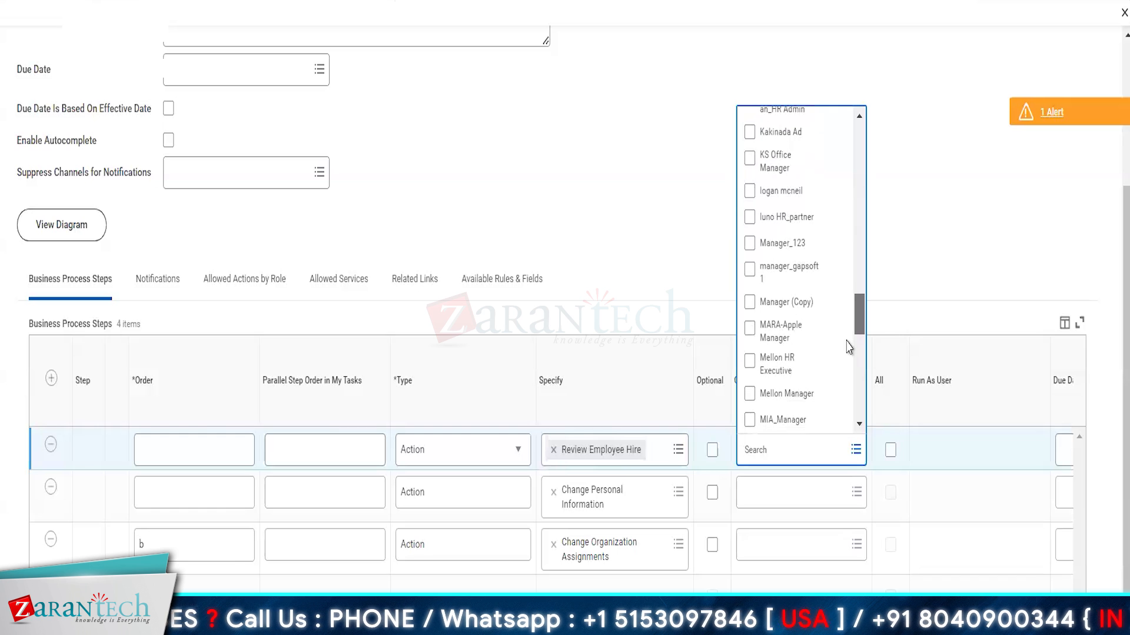
{"action": "left_click_drag", "start_coordinate": [849, 347], "coordinate": [848, 348]}
{"action": "left_click", "coordinate": [794, 443]}
{"action": "type", "text": "manag"}
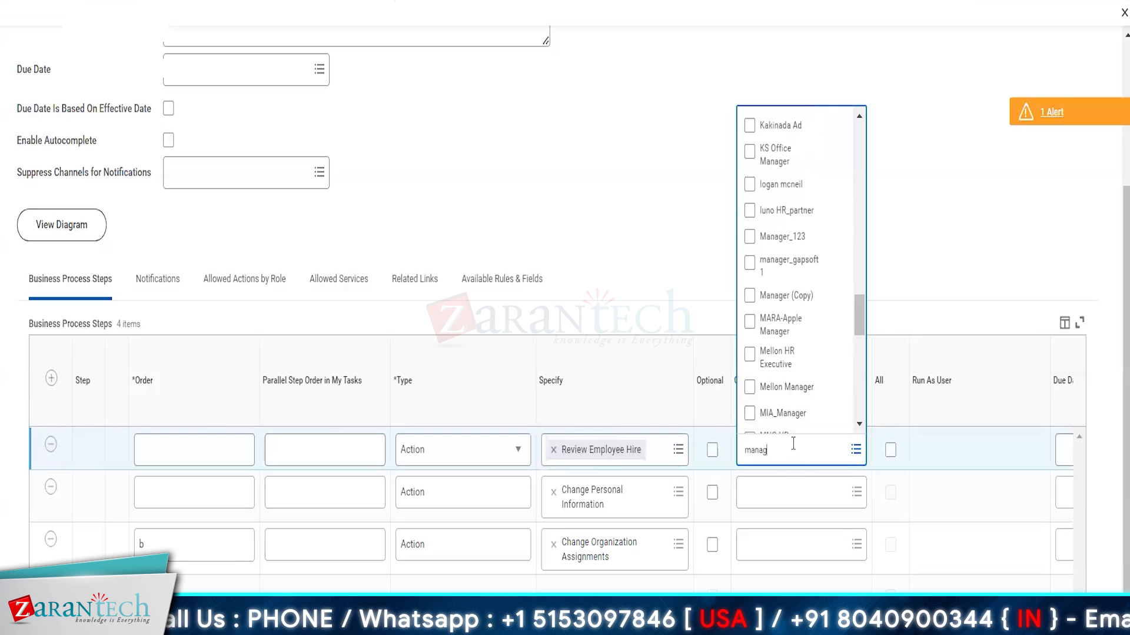
{"action": "type", "text": "er"}
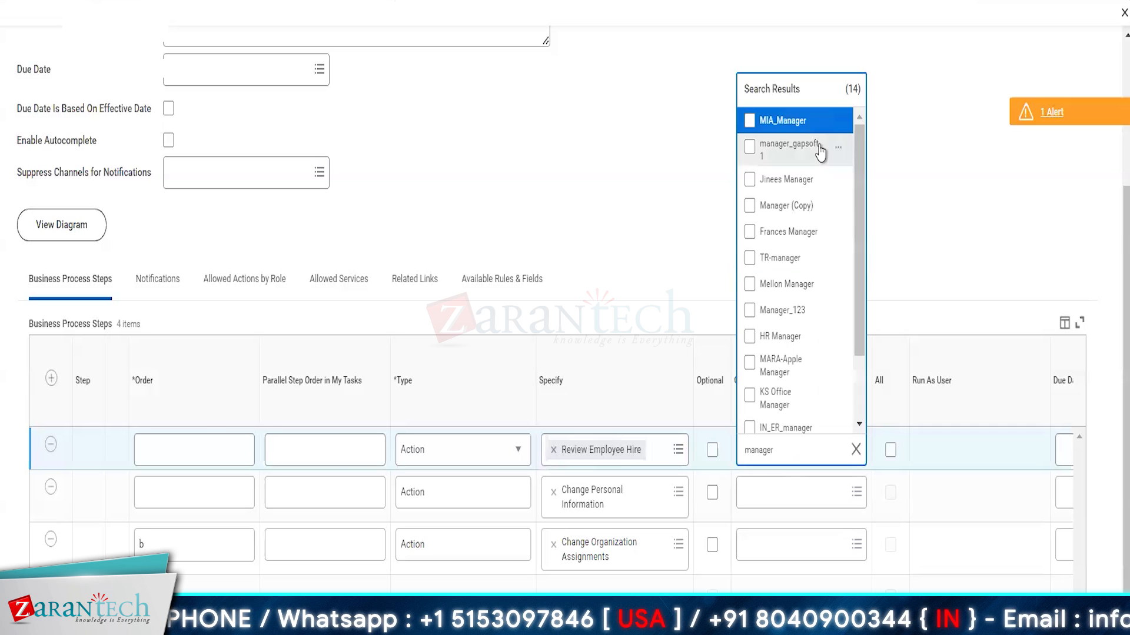
{"action": "scroll", "coordinate": [822, 264], "scroll_direction": "down", "scroll_amount": 2}
{"action": "scroll", "coordinate": [822, 264], "scroll_direction": "up", "scroll_amount": 2}
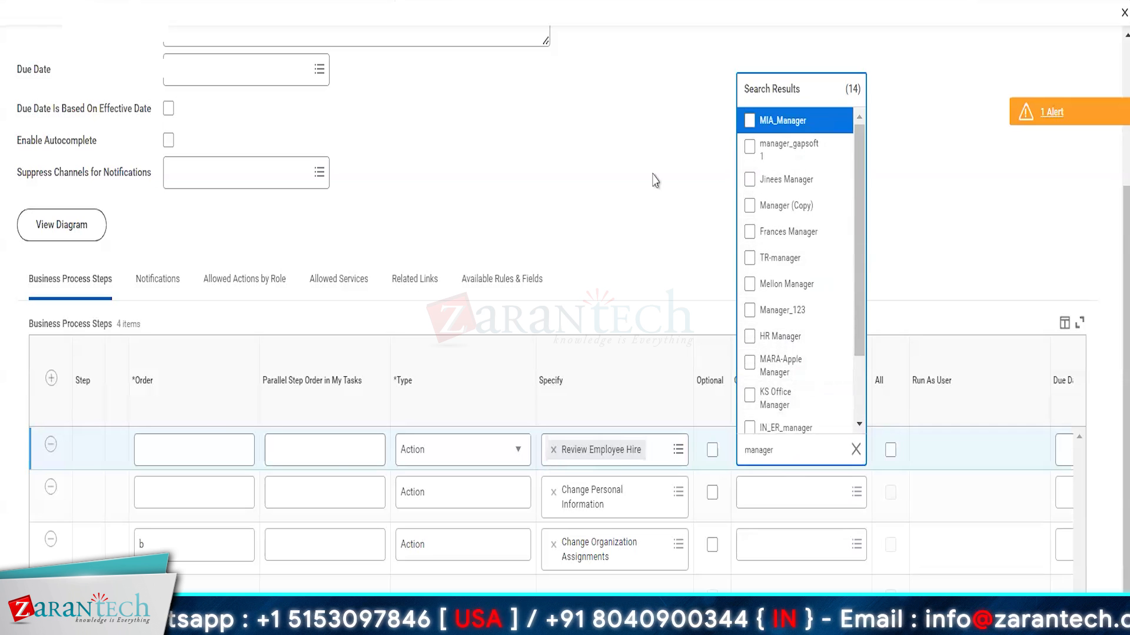
{"action": "scroll", "coordinate": [806, 223], "scroll_direction": "down", "scroll_amount": 2}
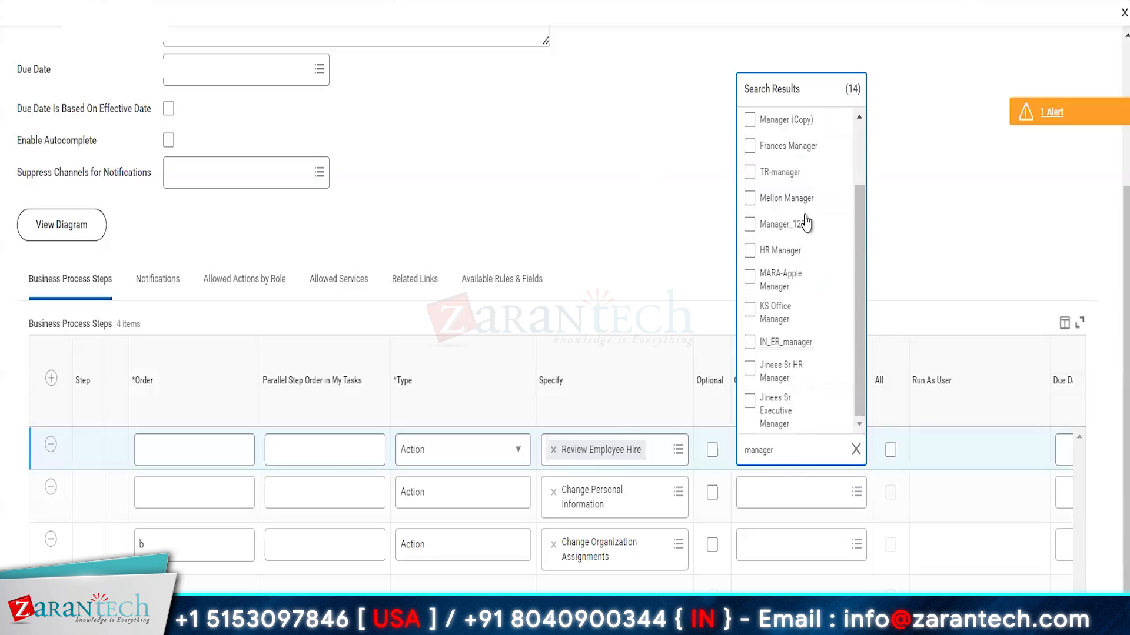
{"action": "left_click", "coordinate": [840, 252]}
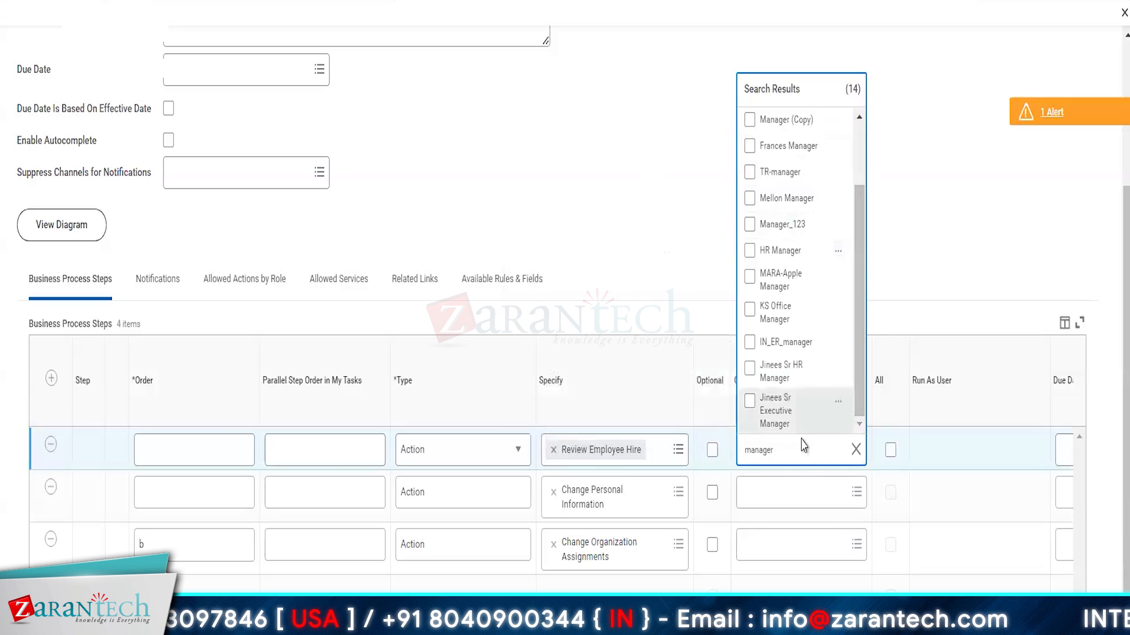
{"action": "scroll", "coordinate": [813, 360], "scroll_direction": "up", "scroll_amount": 2}
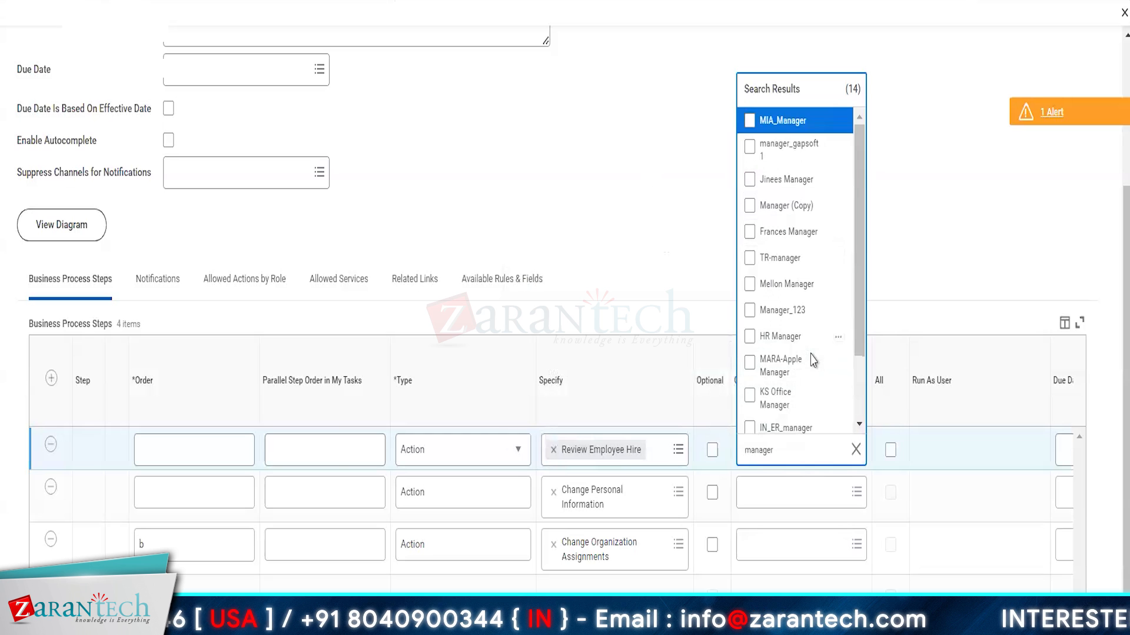
Step: Search 'HR Admin' and assign HR Administrator to the first step
{"action": "left_click", "coordinate": [798, 449]}
{"action": "type", "text": "HR Admin"}
{"action": "key", "text": "Return"}
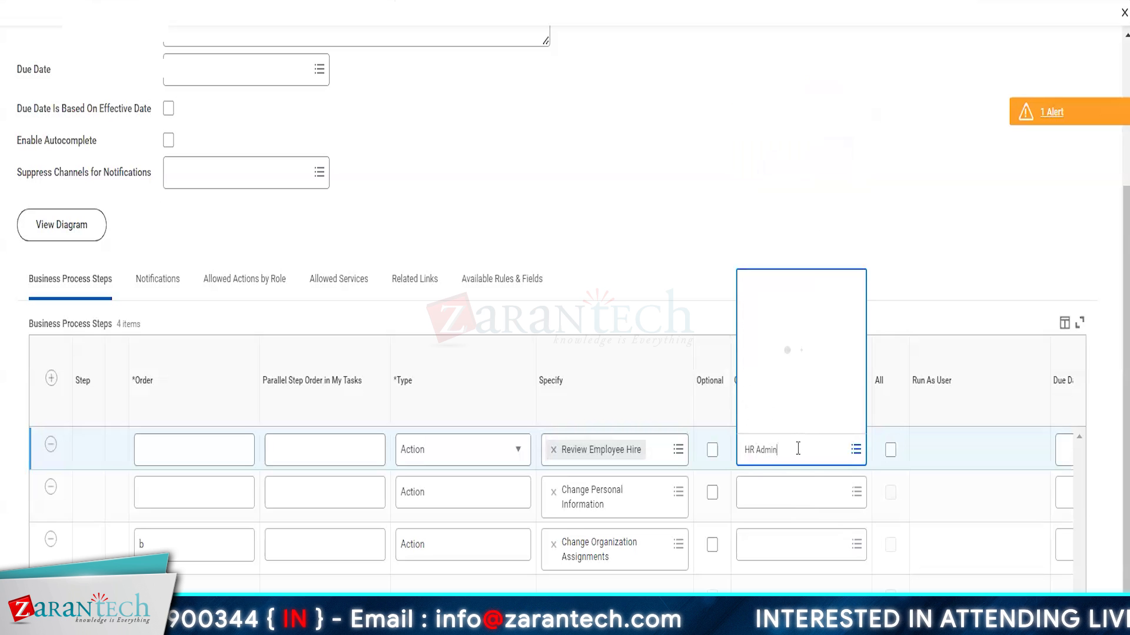
{"action": "left_click", "coordinate": [795, 331]}
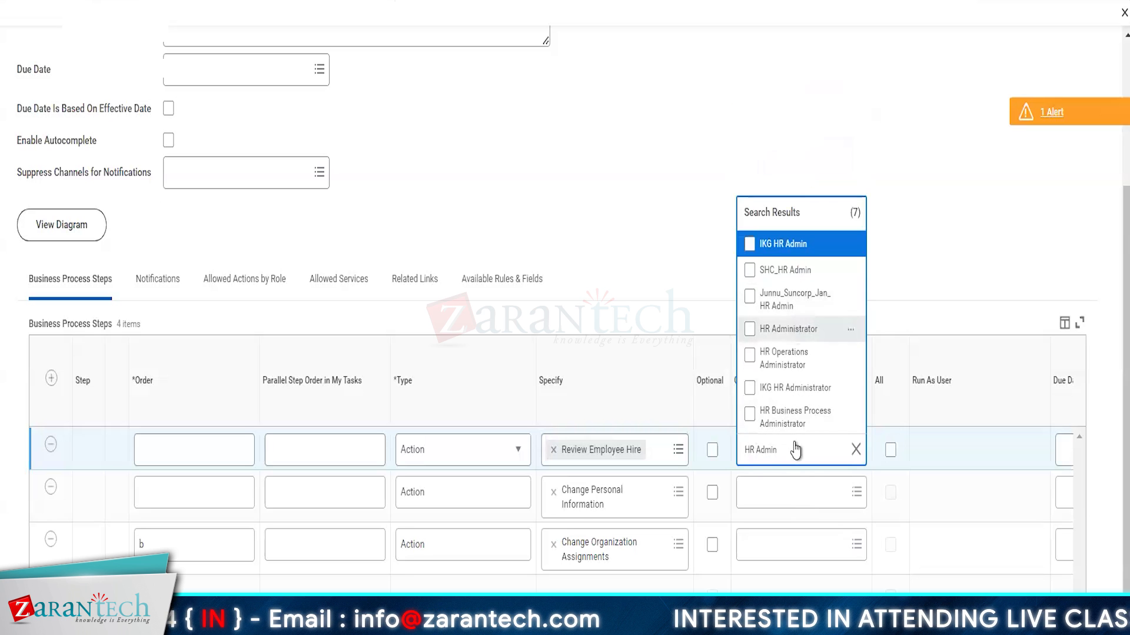
{"action": "left_click", "coordinate": [791, 526]}
Step: Assign HR Administrator to the second and third steps as well
{"action": "left_click", "coordinate": [778, 503]}
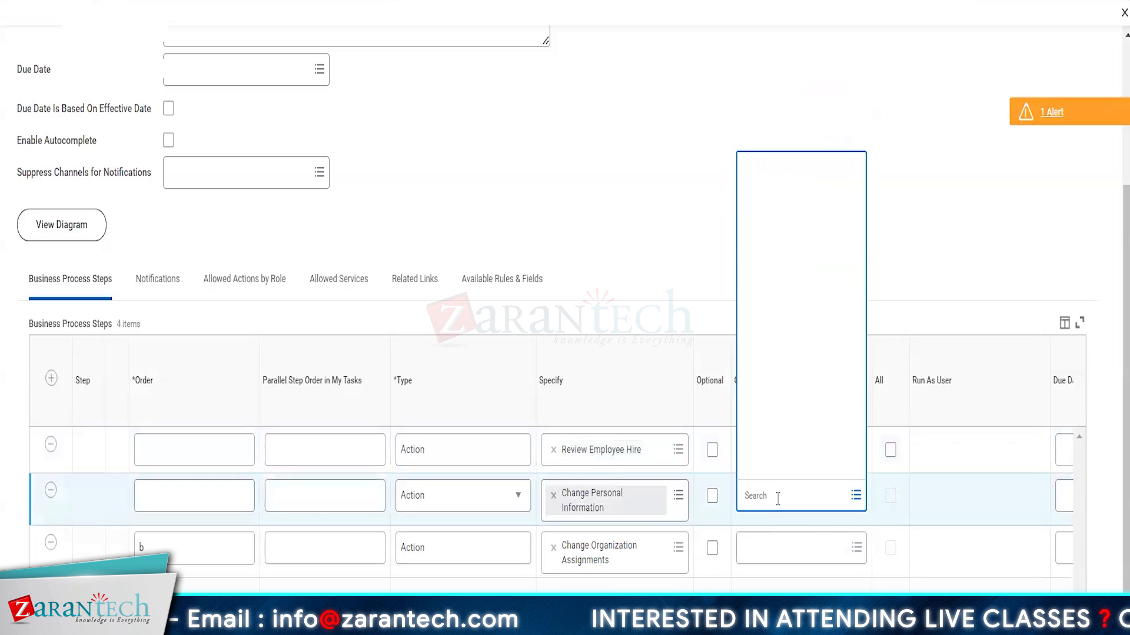
{"action": "key", "text": "Return"}
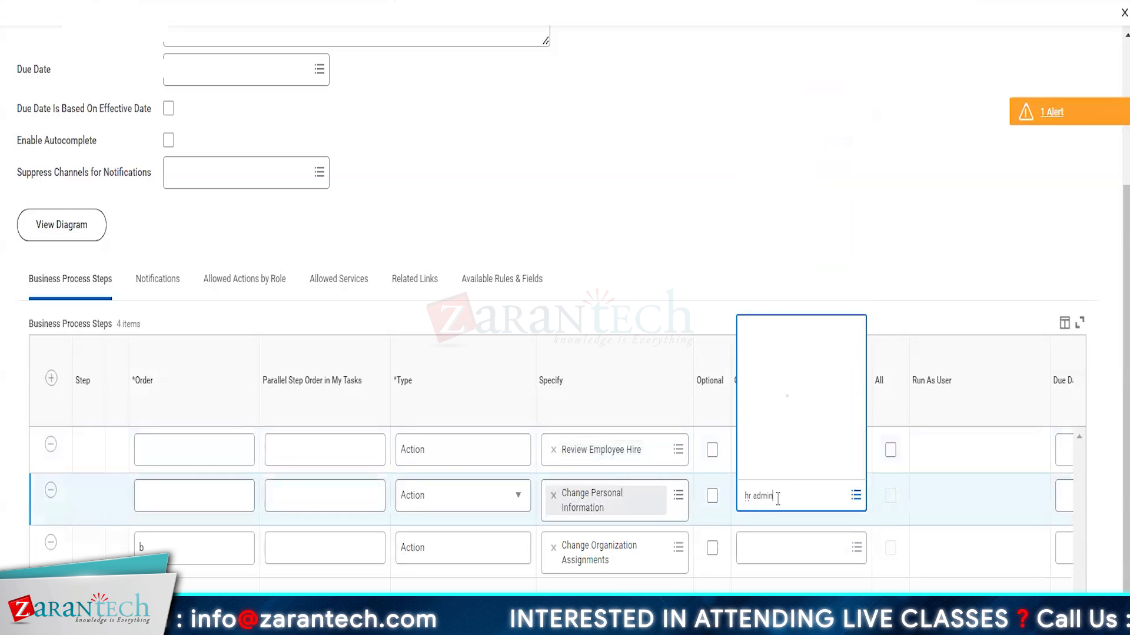
{"action": "left_click", "coordinate": [792, 285]}
{"action": "left_click", "coordinate": [776, 582]}
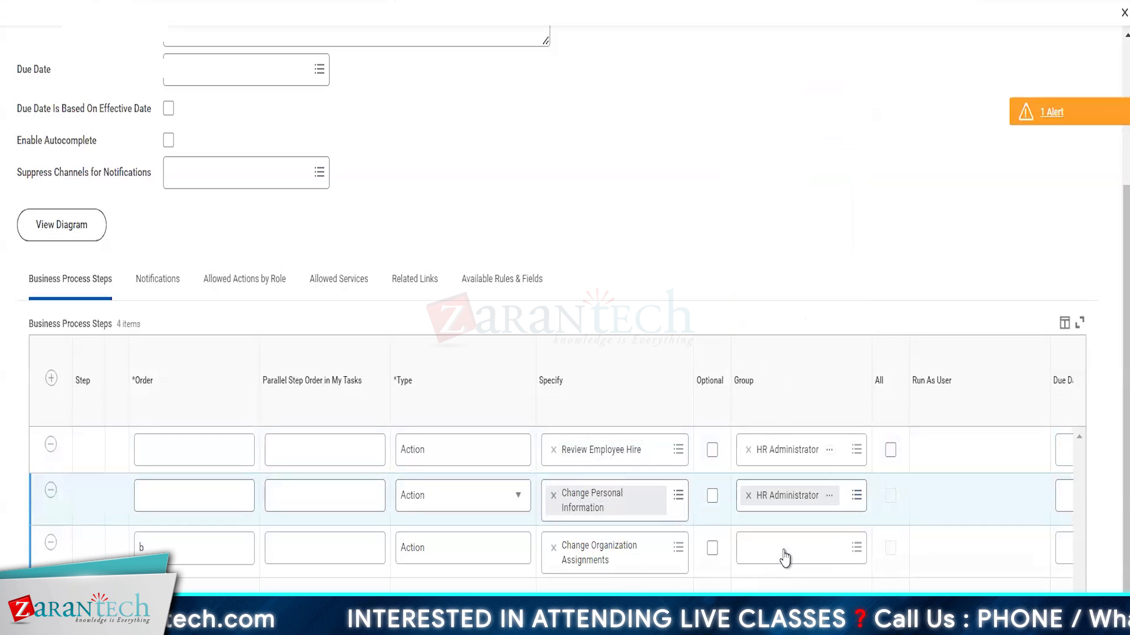
{"action": "left_click", "coordinate": [784, 556]}
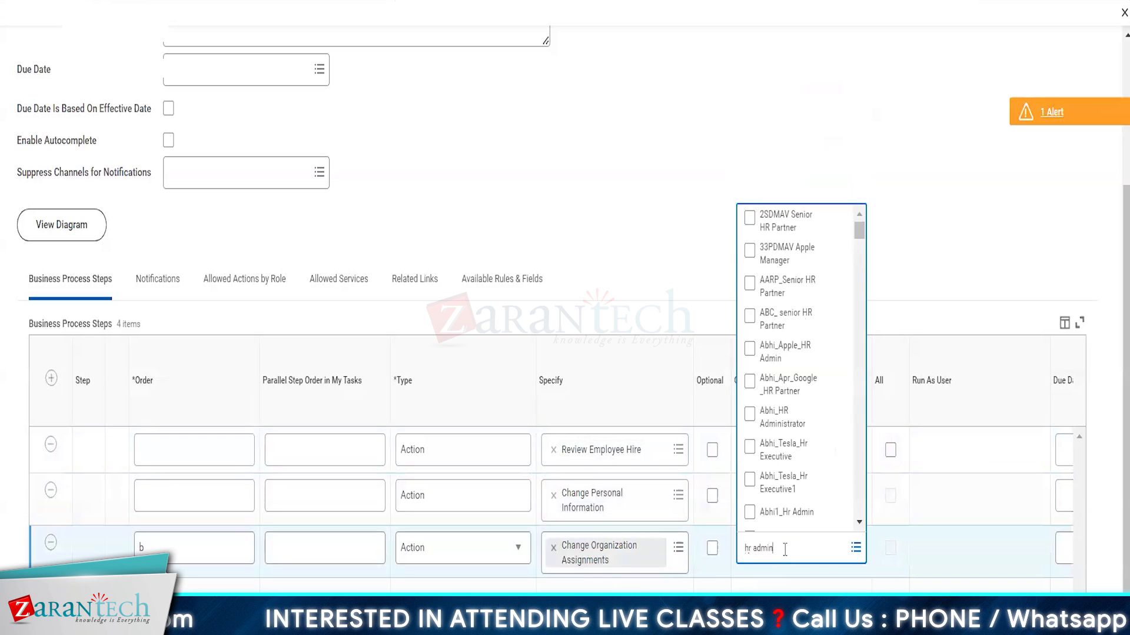
{"action": "key", "text": "Return"}
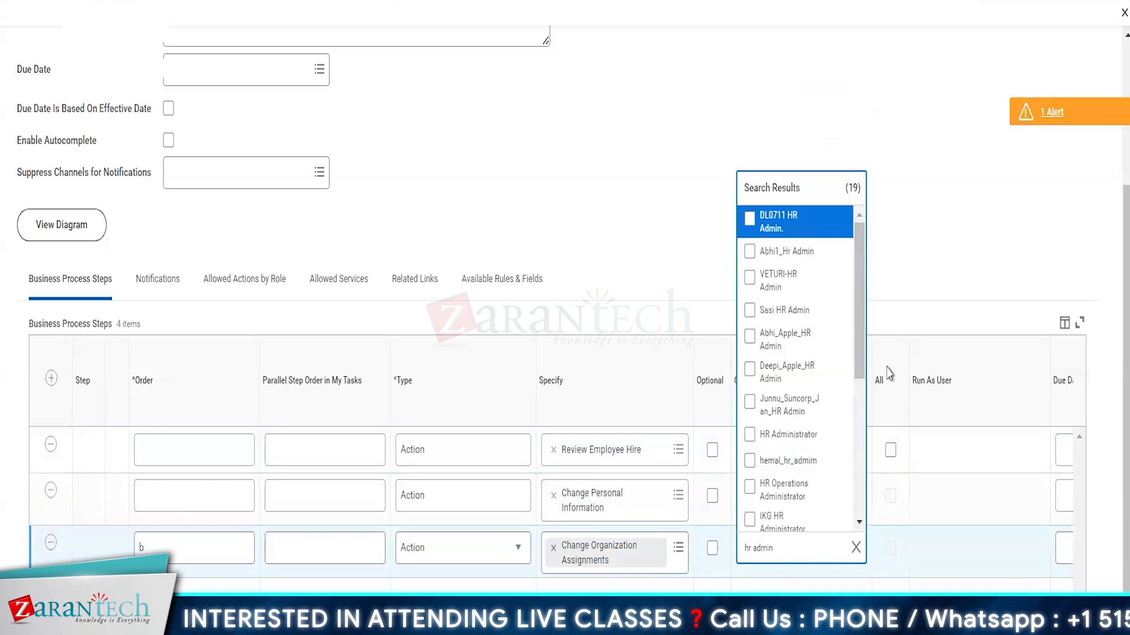
{"action": "left_click", "coordinate": [796, 435]}
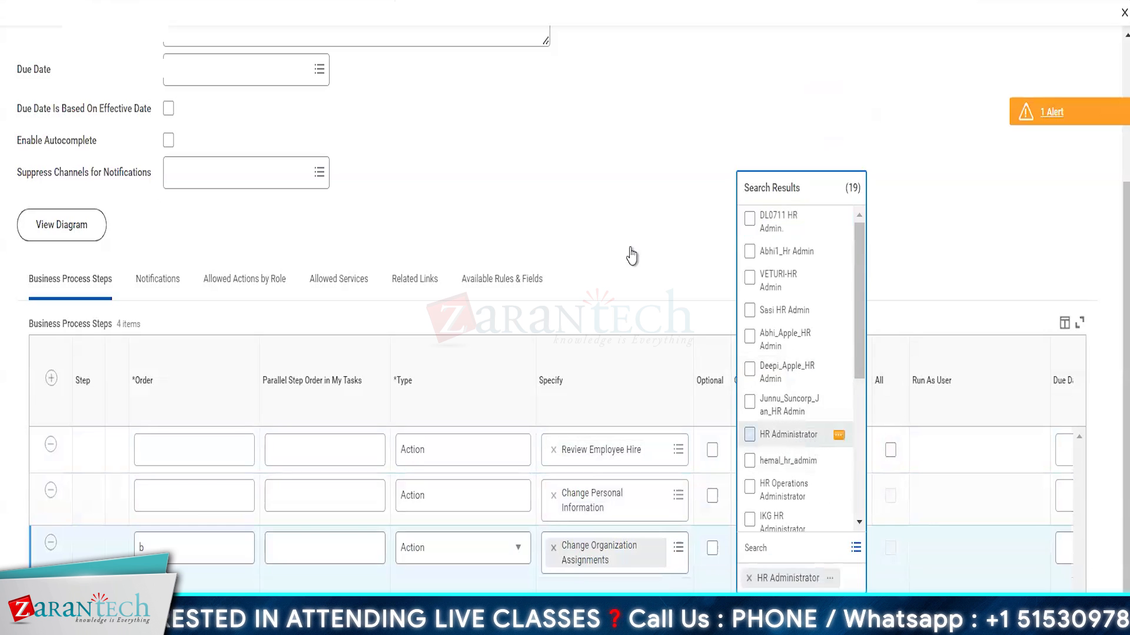
{"action": "left_click", "coordinate": [653, 279]}
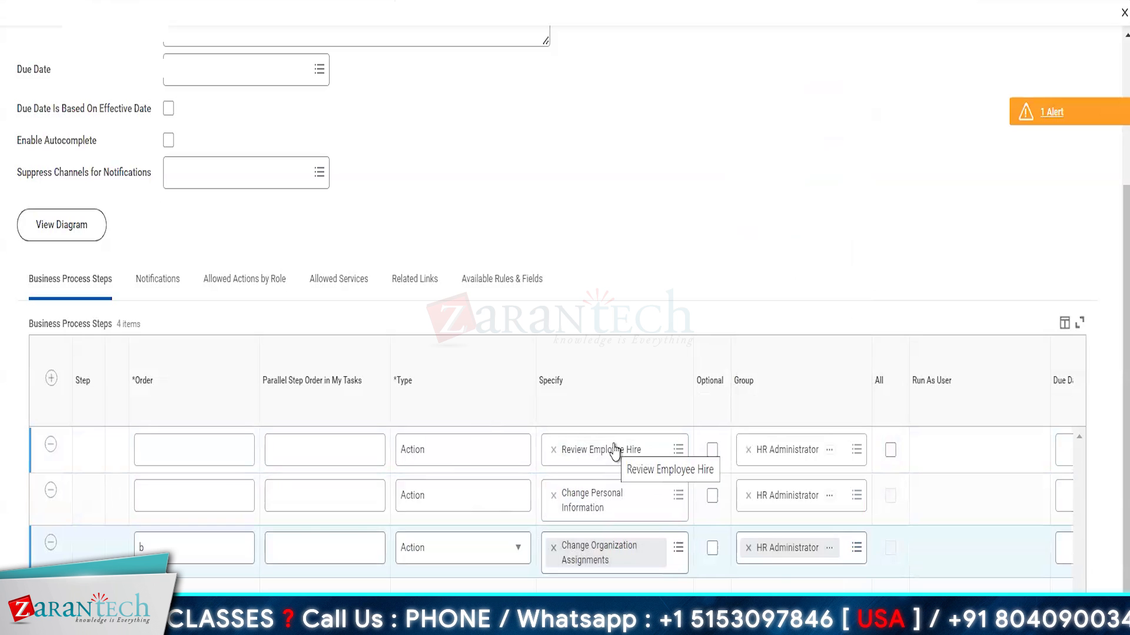
Step: Enter order c in the second row and order d in the first row
{"action": "left_click", "coordinate": [177, 499]}
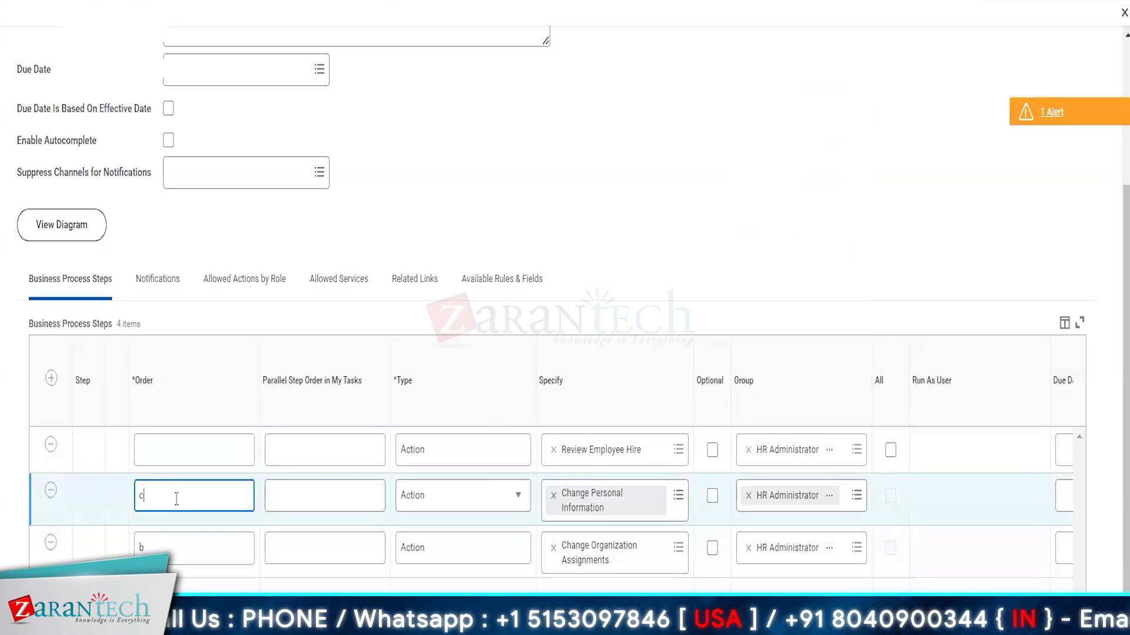
{"action": "left_click", "coordinate": [165, 449]}
{"action": "left_click", "coordinate": [388, 226]}
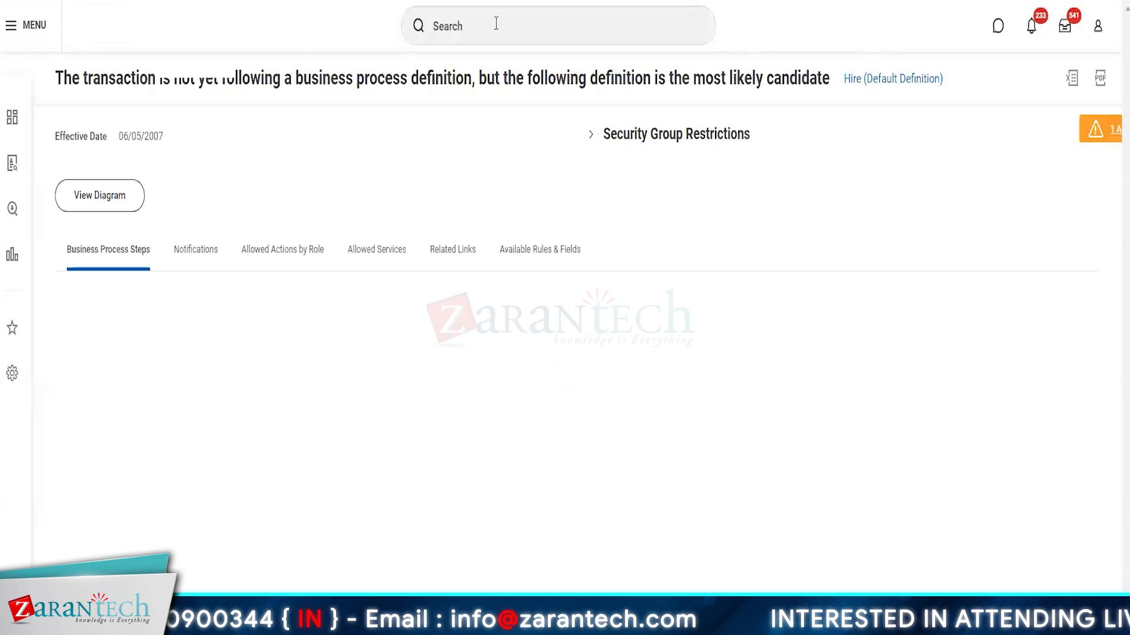
Step: Search 'sup: amazon candda' and open Amazon Canada Development Centre's staffing details
{"action": "left_click", "coordinate": [496, 24]}
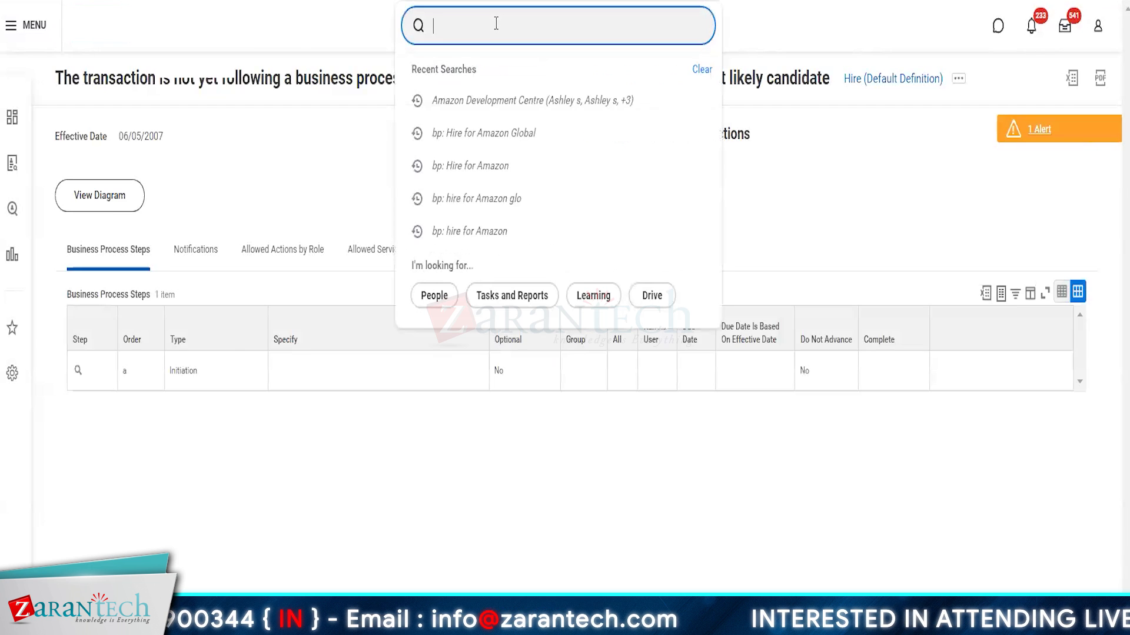
{"action": "type", "text": "bp:"}
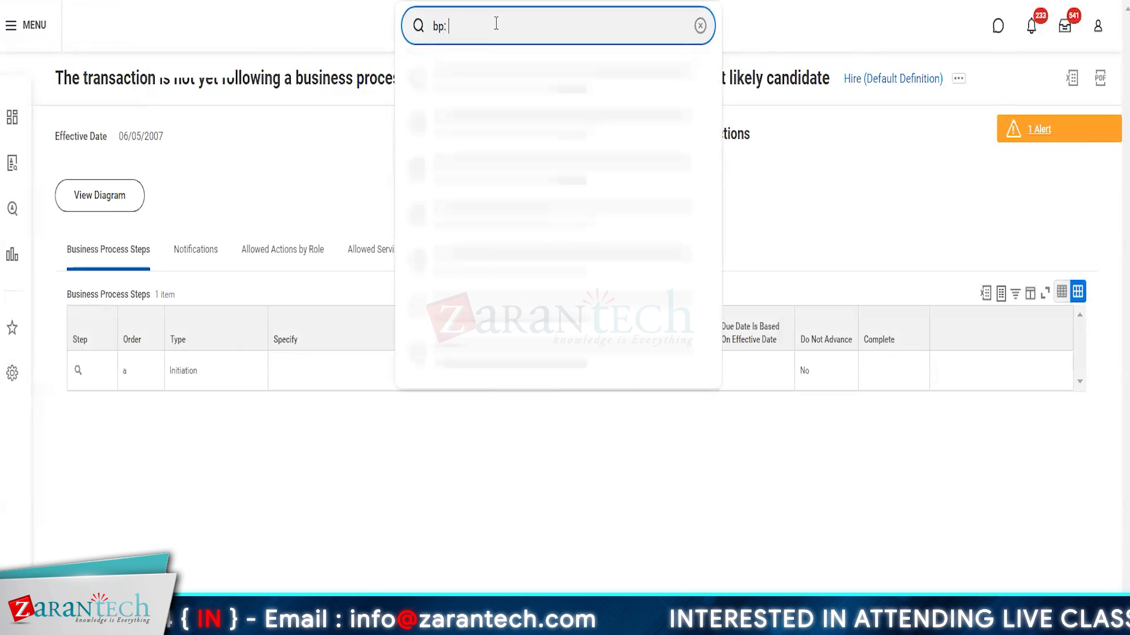
{"action": "key", "text": "BackSpace"}
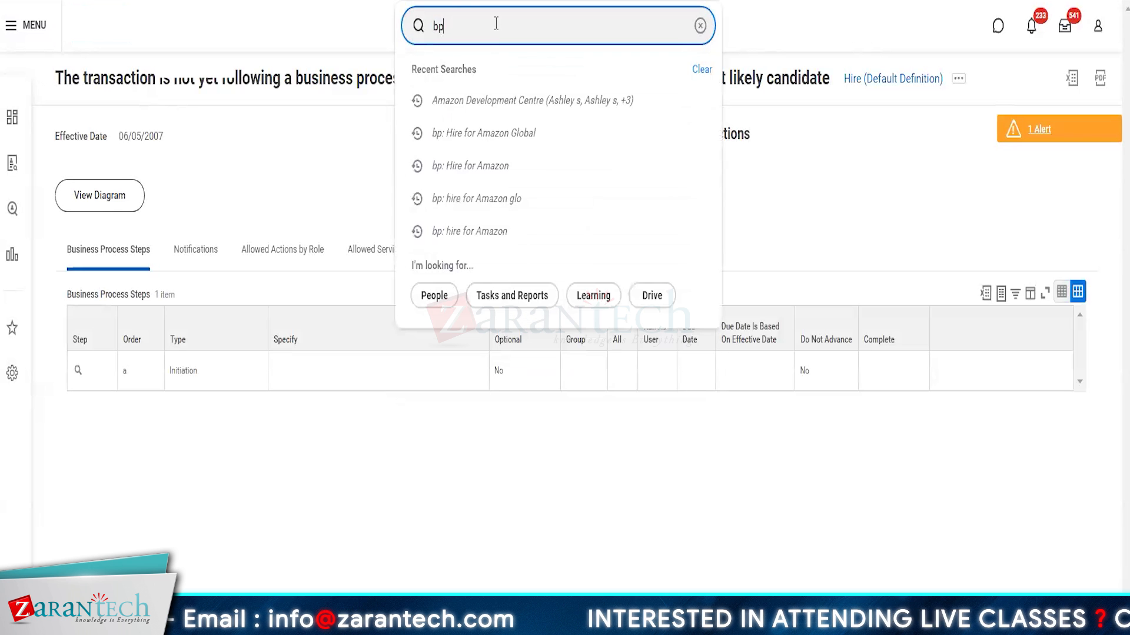
{"action": "type", "text": "sup: amazon can"}
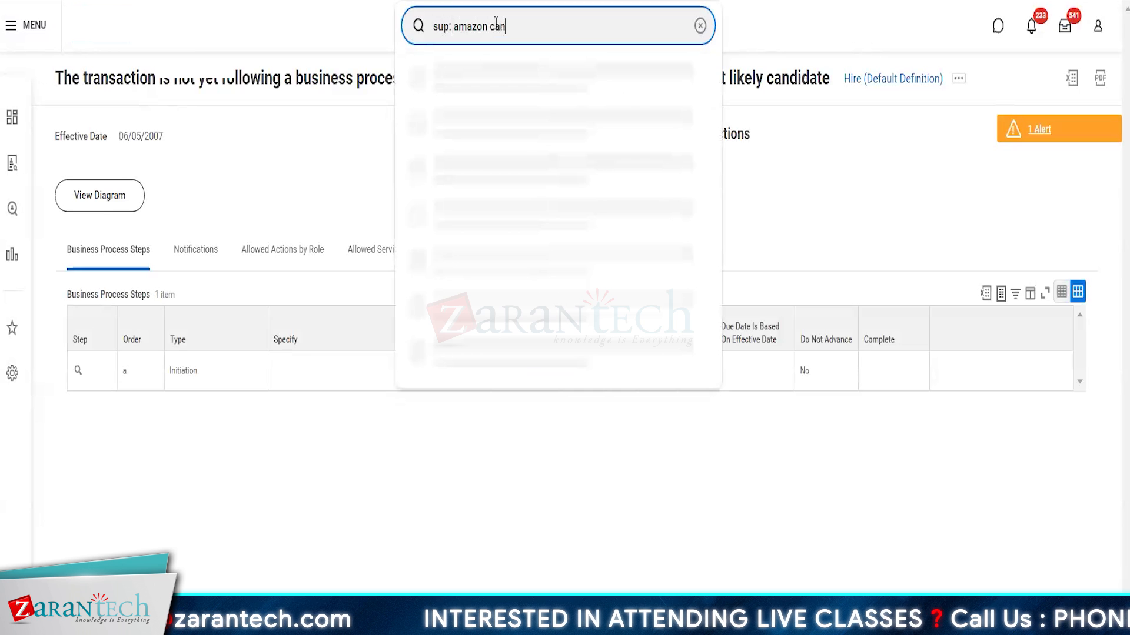
{"action": "type", "text": "d"}
{"action": "type", "text": "da"}
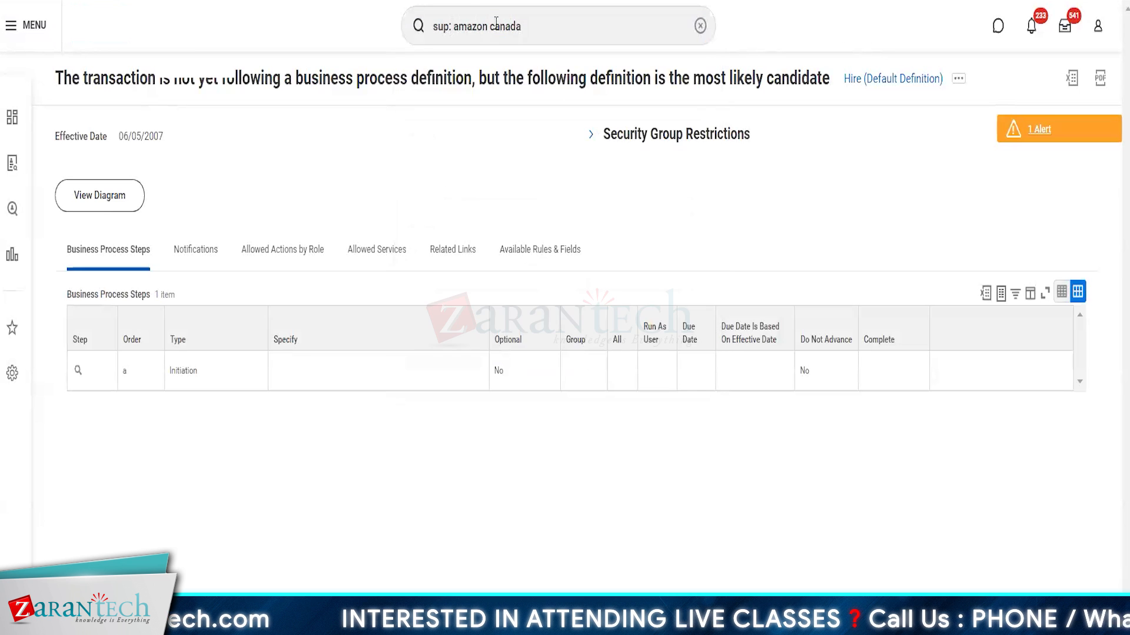
{"action": "key", "text": "Return"}
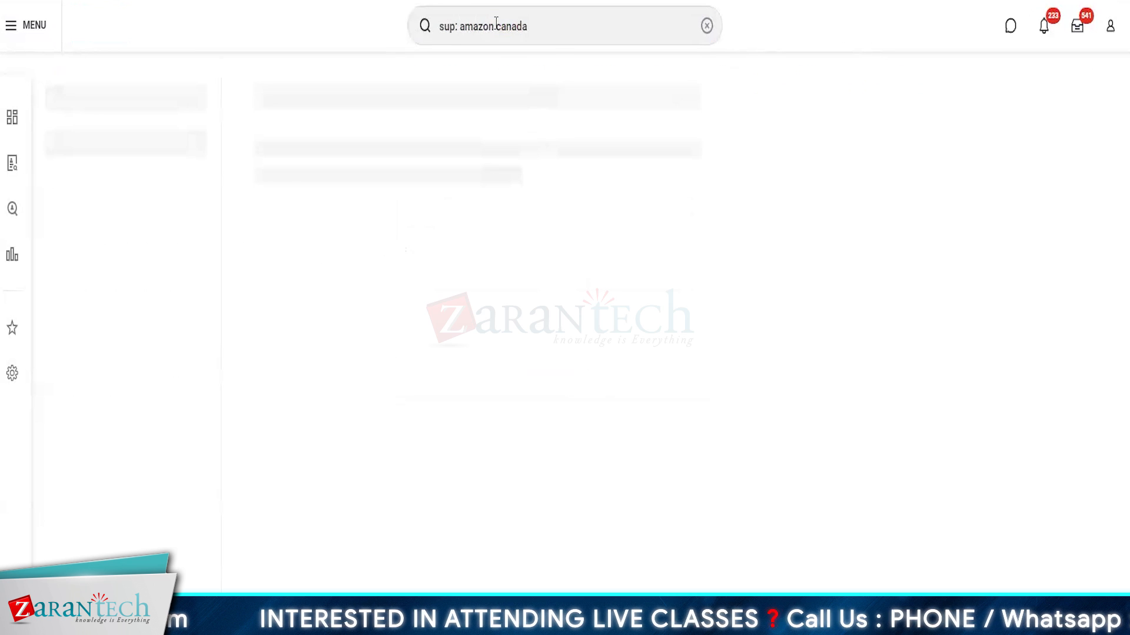
{"action": "left_click", "coordinate": [346, 141]}
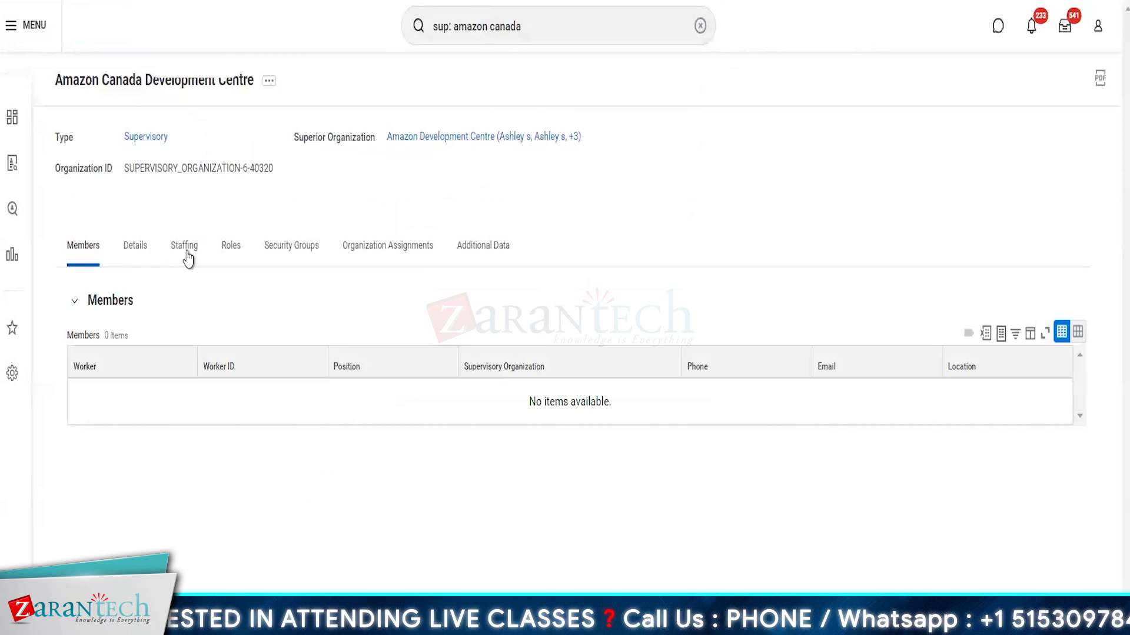
{"action": "left_click", "coordinate": [186, 252]}
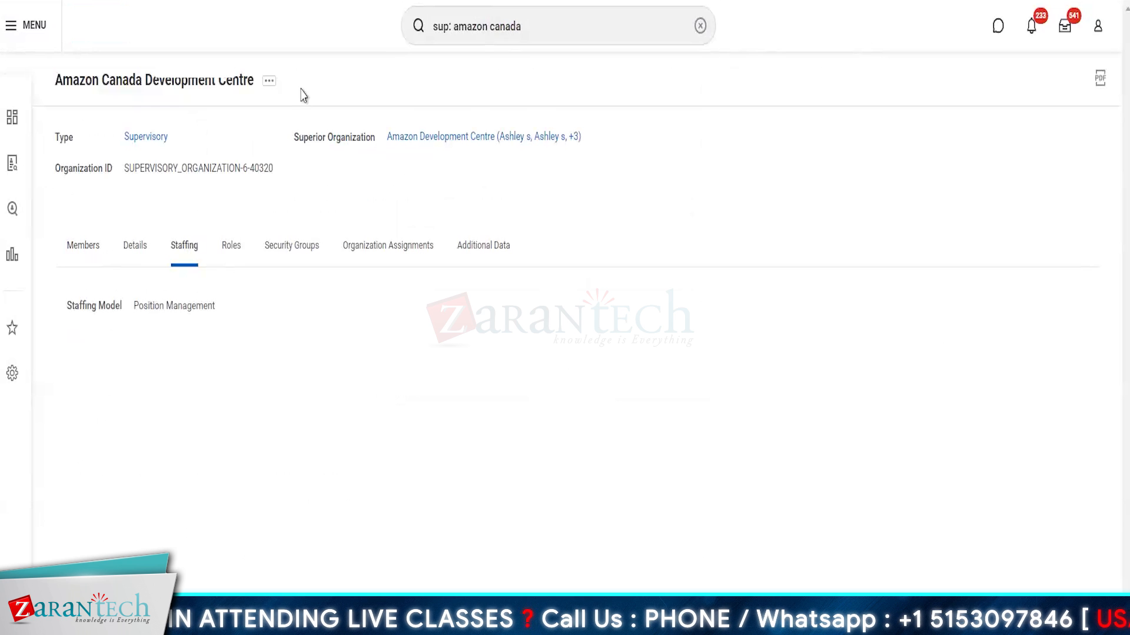
Step: Choose Business Process > Create, Copy, or Link Definition from its related actions
{"action": "left_click", "coordinate": [269, 83]}
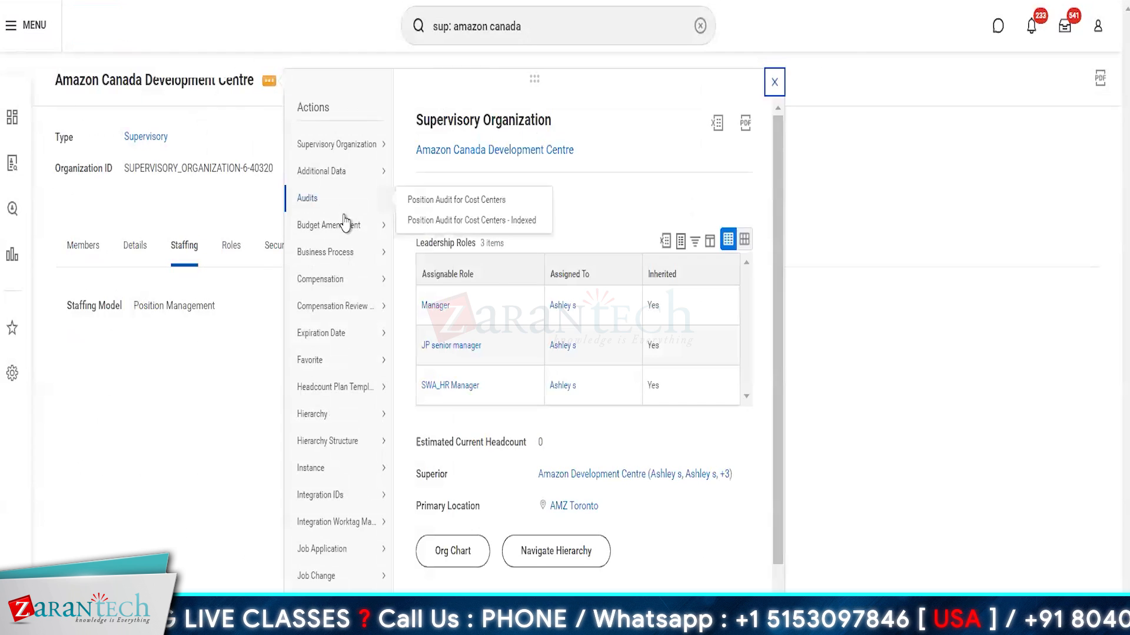
{"action": "mouse_move", "coordinate": [325, 256]}
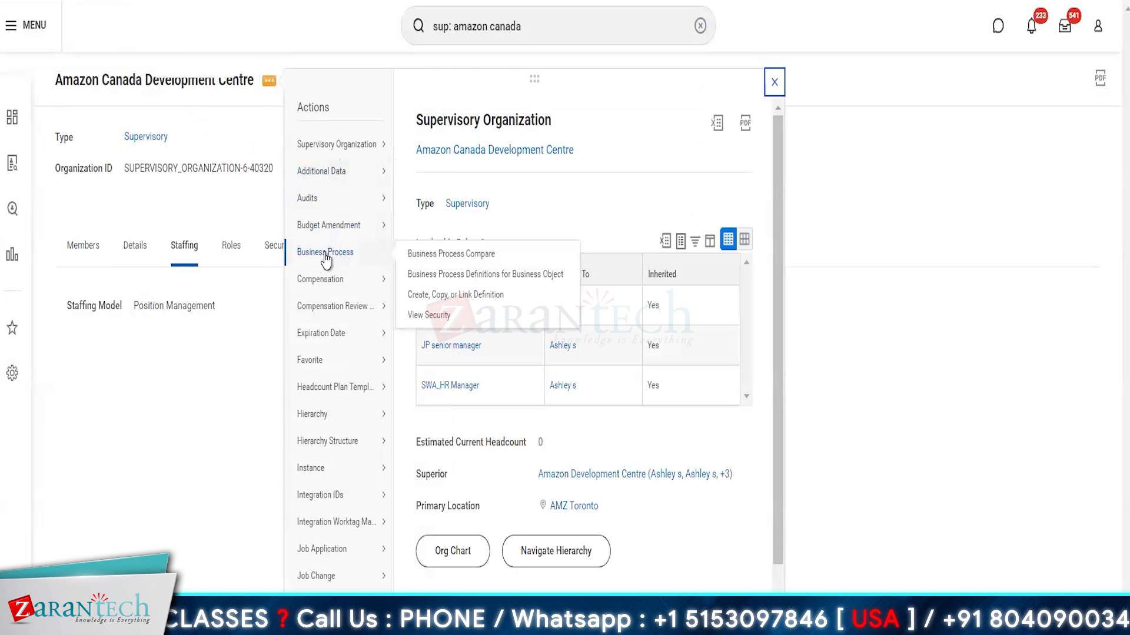
{"action": "left_click", "coordinate": [453, 297]}
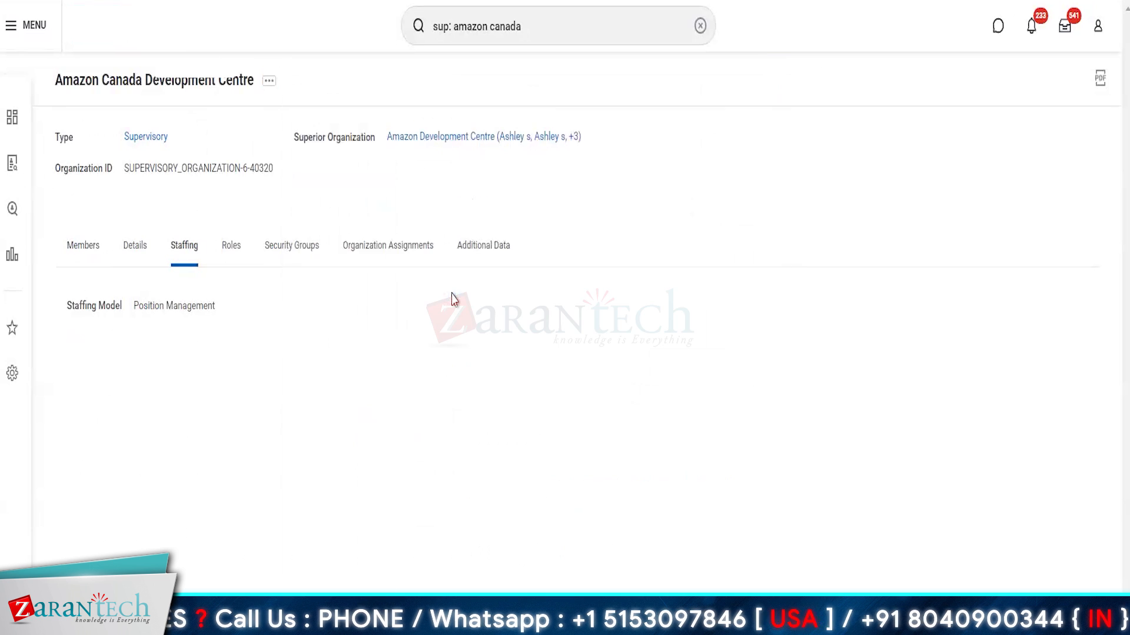
Step: Choose Create Position as the business process type and confirm
{"action": "left_click", "coordinate": [515, 304]}
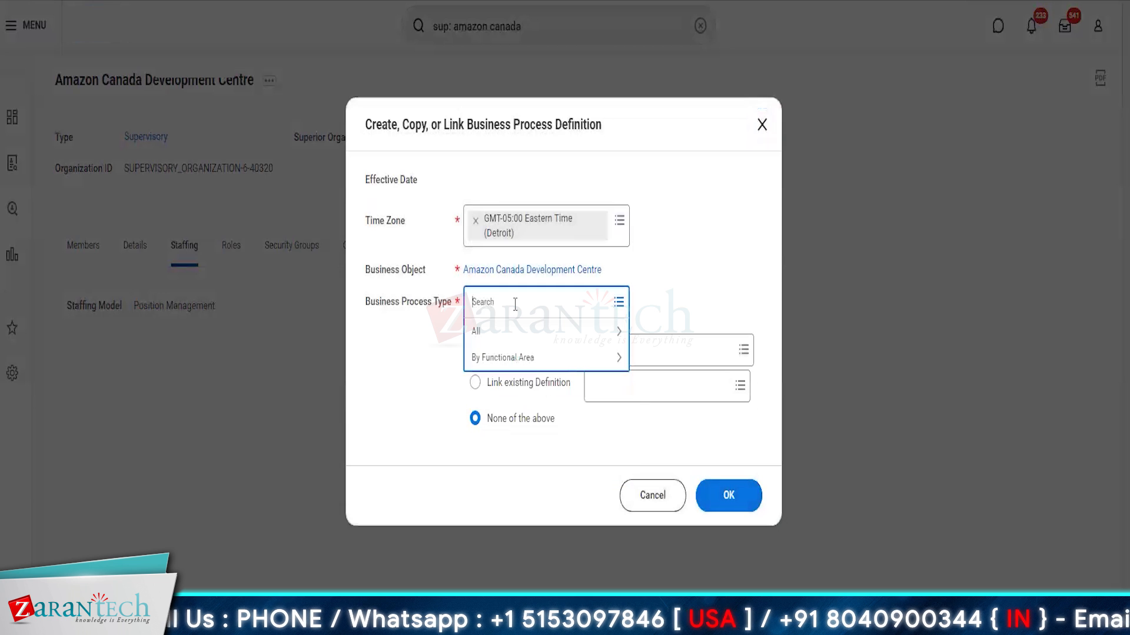
{"action": "type", "text": "create pd"}
{"action": "type", "text": "sition"}
{"action": "key", "text": "Return"}
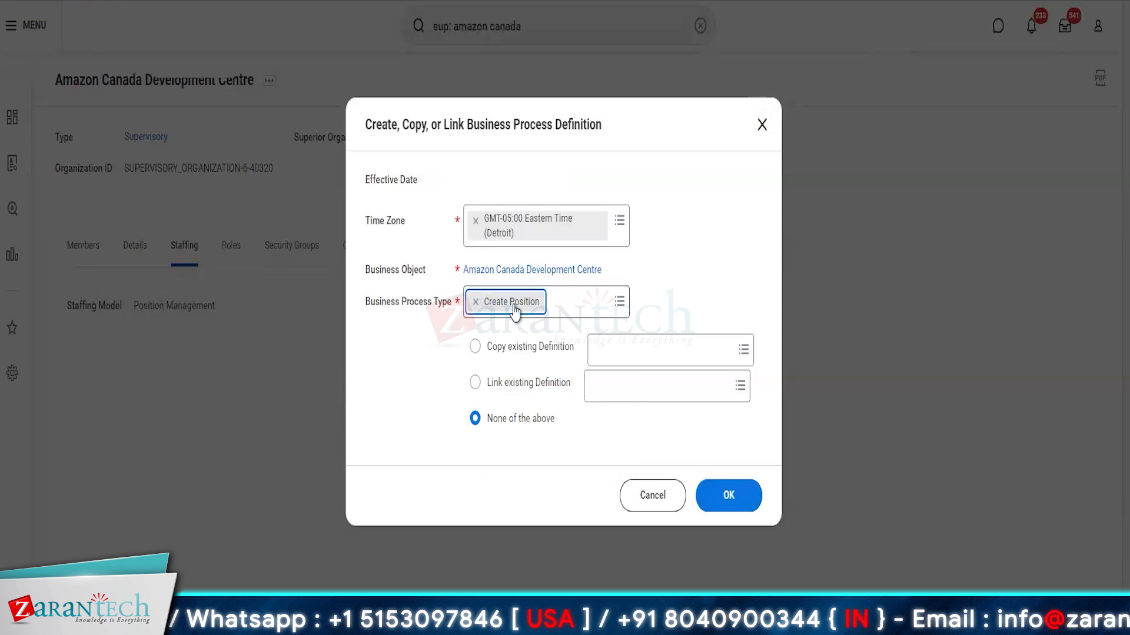
{"action": "left_click", "coordinate": [738, 500]}
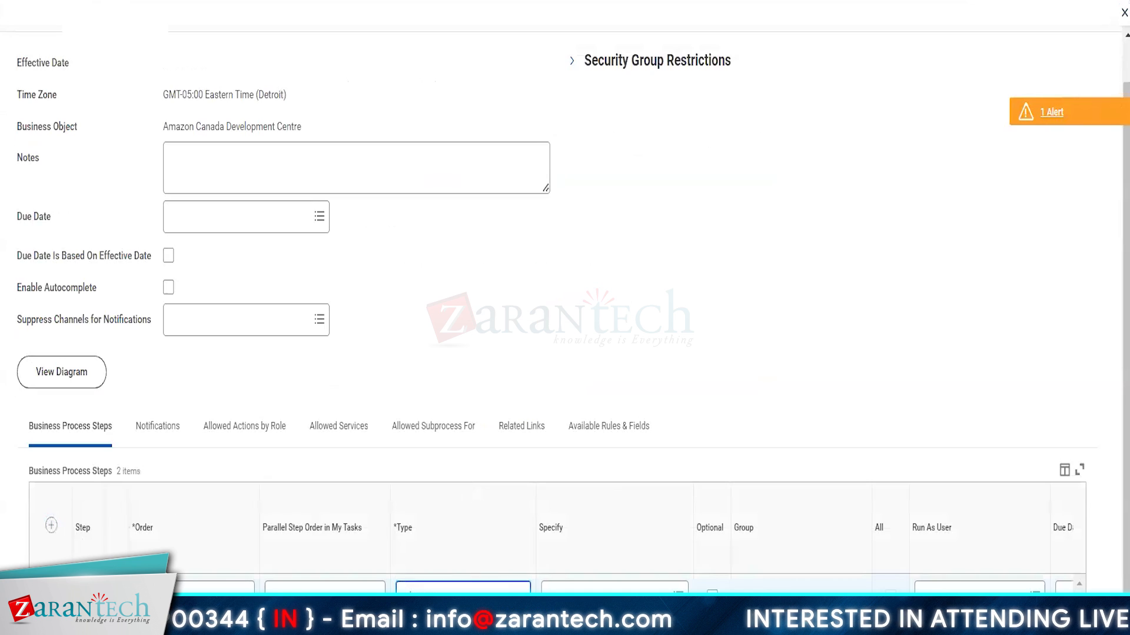
Step: Add an Approval step assigned to HR Administrator with order b
{"action": "left_click", "coordinate": [511, 599]}
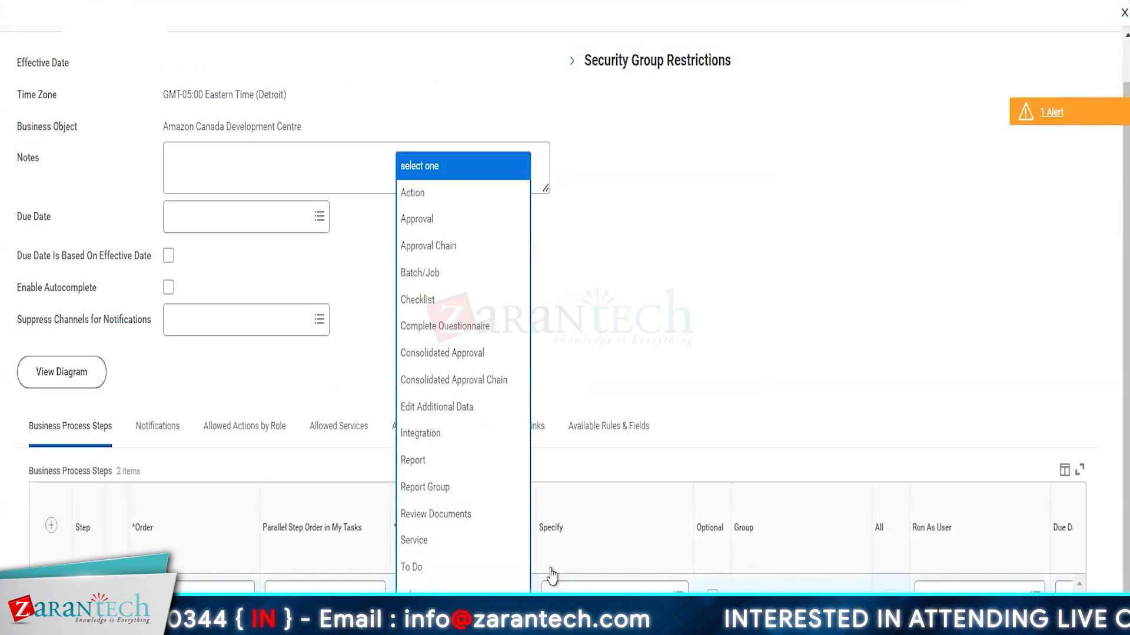
{"action": "left_click", "coordinate": [432, 227]}
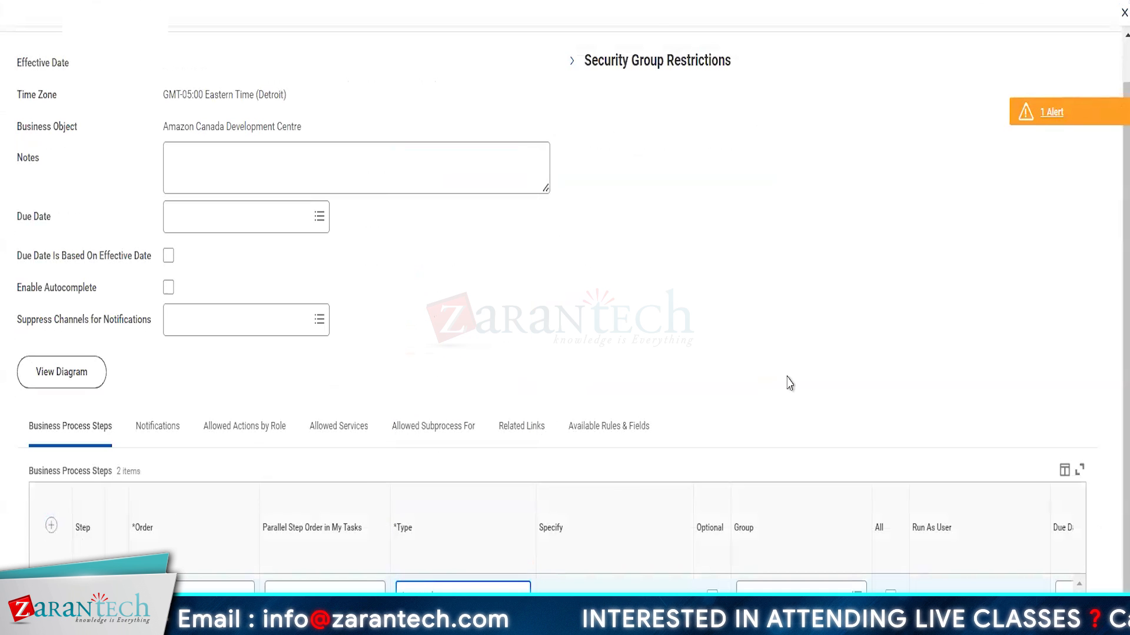
{"action": "scroll", "coordinate": [788, 385], "scroll_direction": "down", "scroll_amount": 1}
{"action": "left_click", "coordinate": [771, 554]}
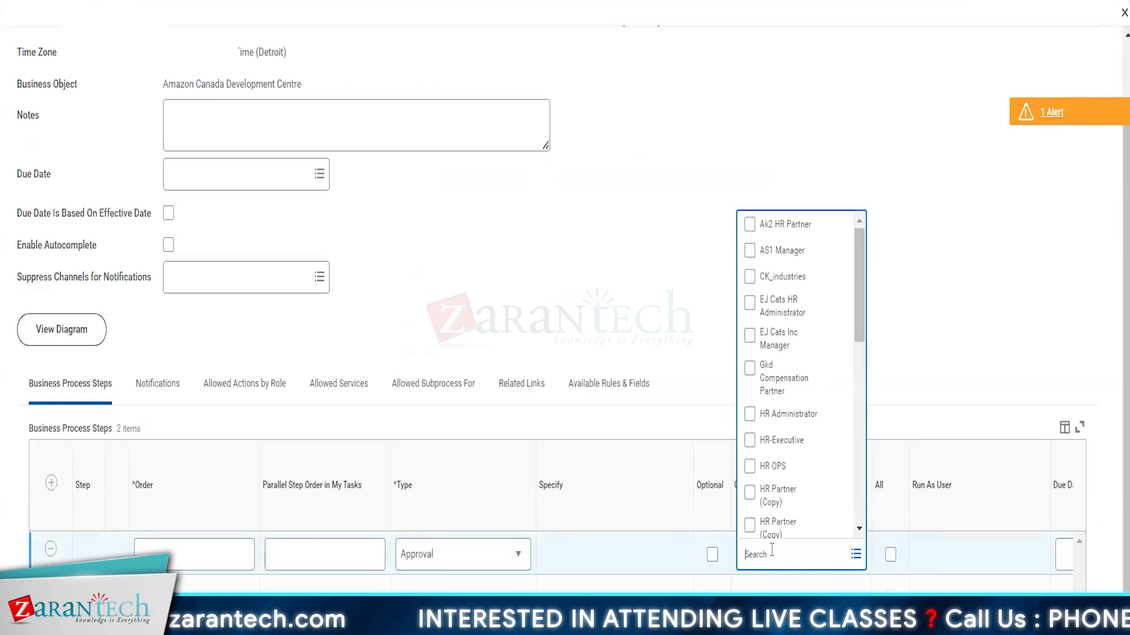
{"action": "left_click", "coordinate": [791, 416]}
{"action": "left_click", "coordinate": [590, 320]}
{"action": "left_click", "coordinate": [45, 615]}
{"action": "left_click", "coordinate": [194, 584]}
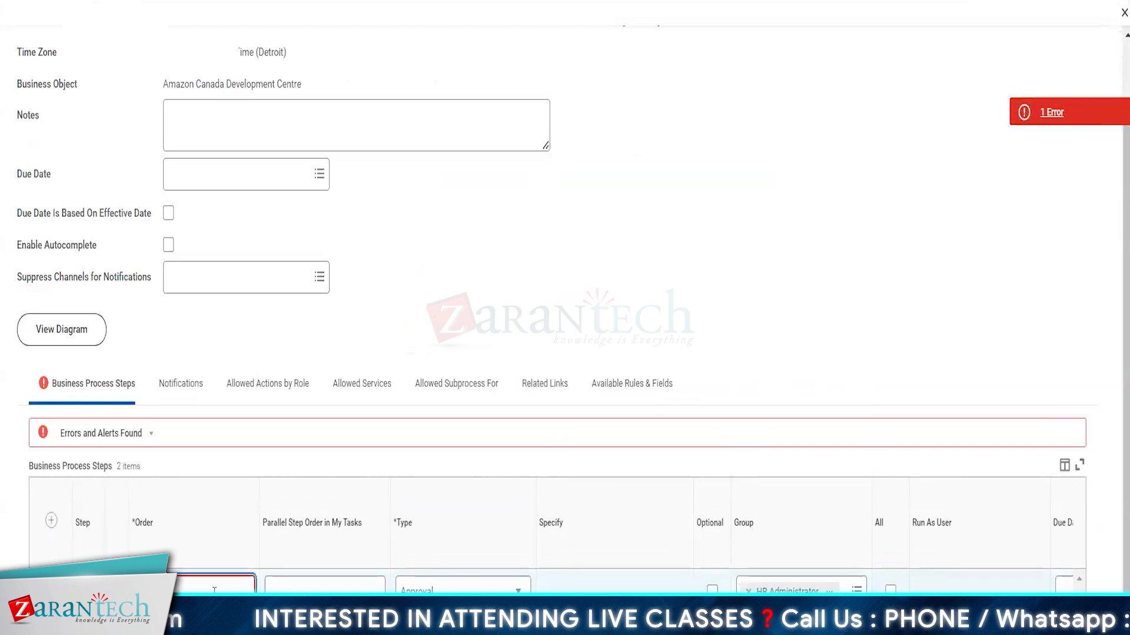
{"action": "type", "text": "b"}
{"action": "left_click", "coordinate": [746, 186]}
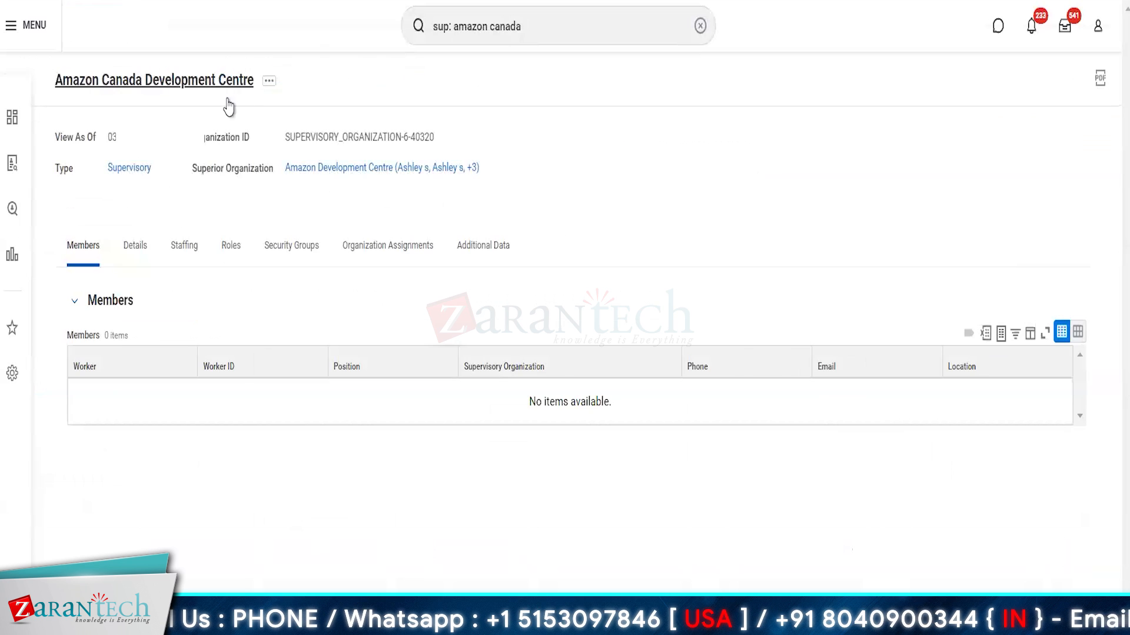
Step: Start Create Position for Amazon Canada Development Centre from Staffing and enter the job posting title
{"action": "left_click", "coordinate": [267, 84]}
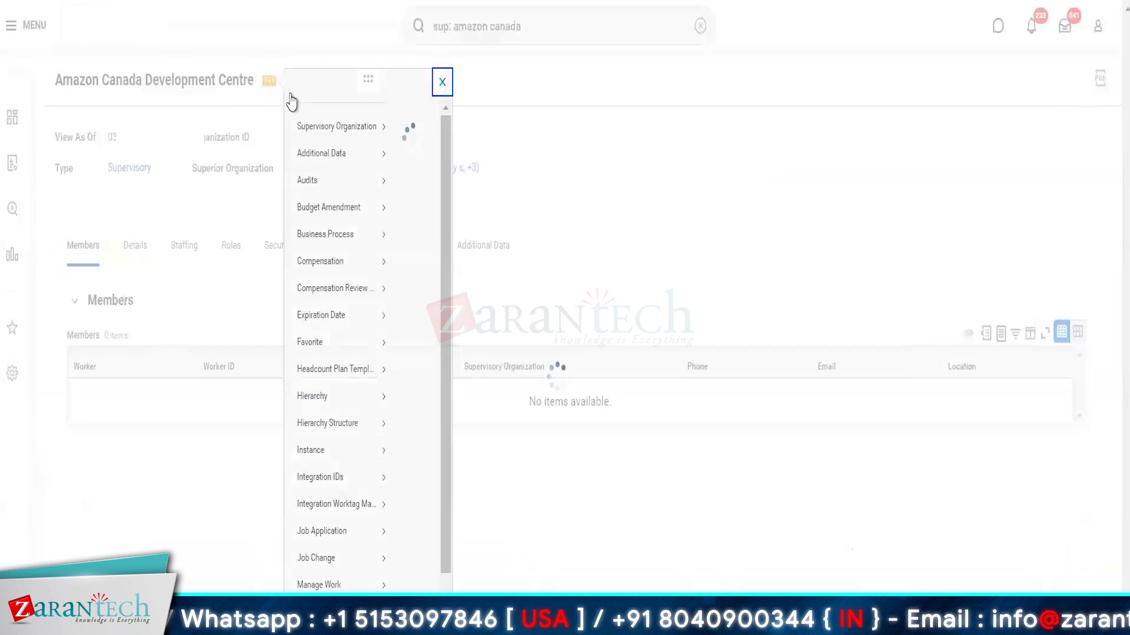
{"action": "scroll", "coordinate": [344, 492], "scroll_direction": "down", "scroll_amount": 3}
{"action": "mouse_move", "coordinate": [349, 490]}
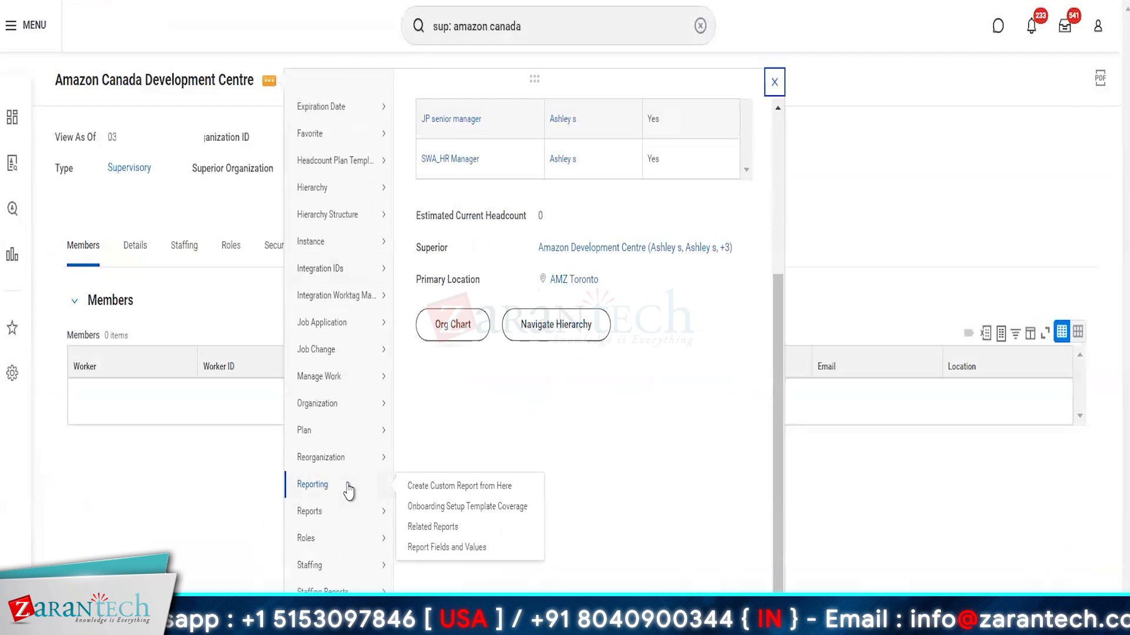
{"action": "mouse_move", "coordinate": [360, 574]}
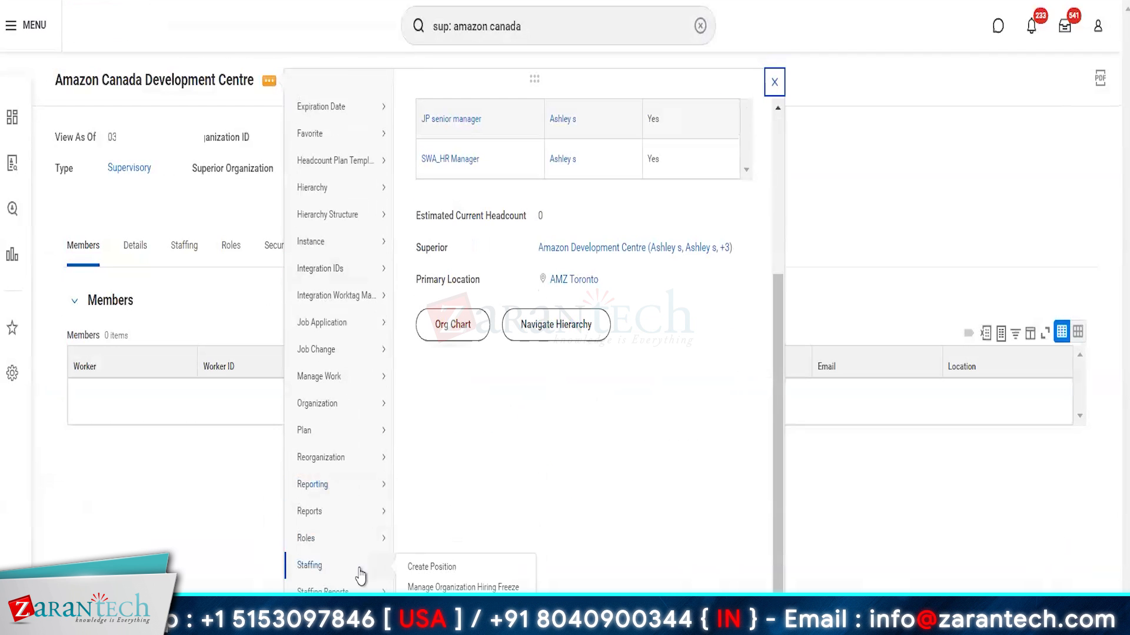
{"action": "left_click", "coordinate": [423, 567]}
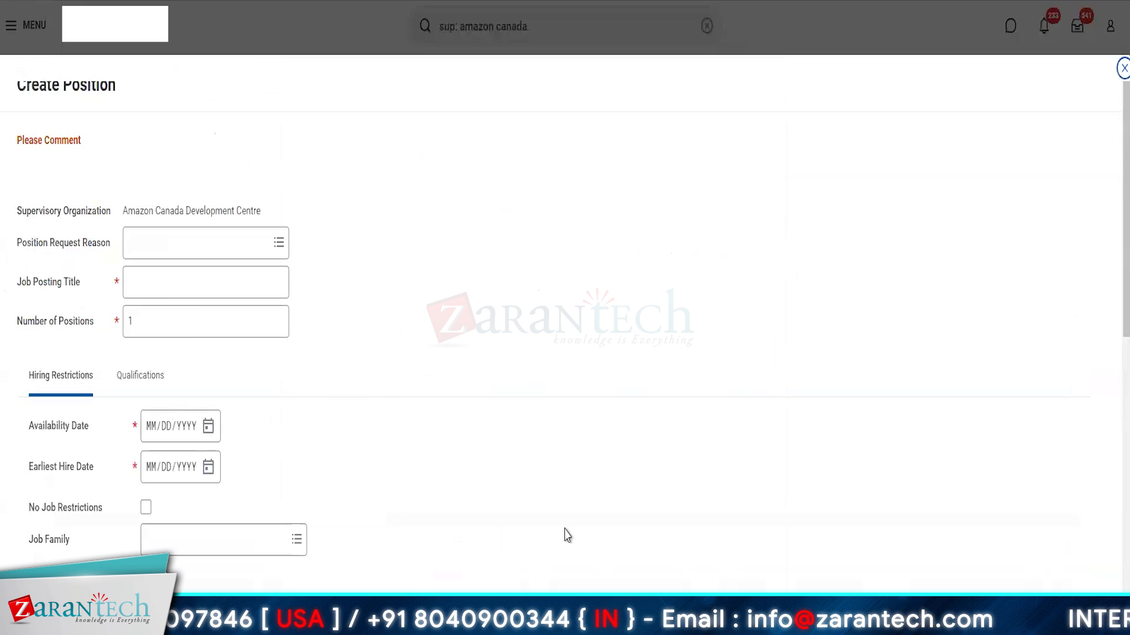
{"action": "left_click", "coordinate": [178, 279]}
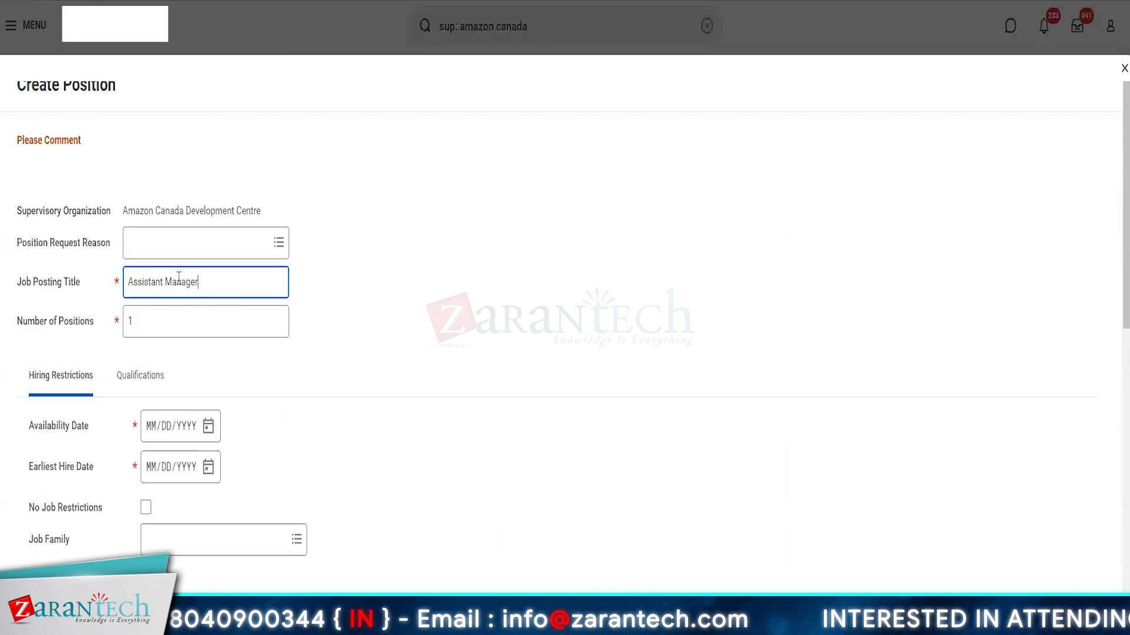
{"action": "left_click", "coordinate": [150, 330]}
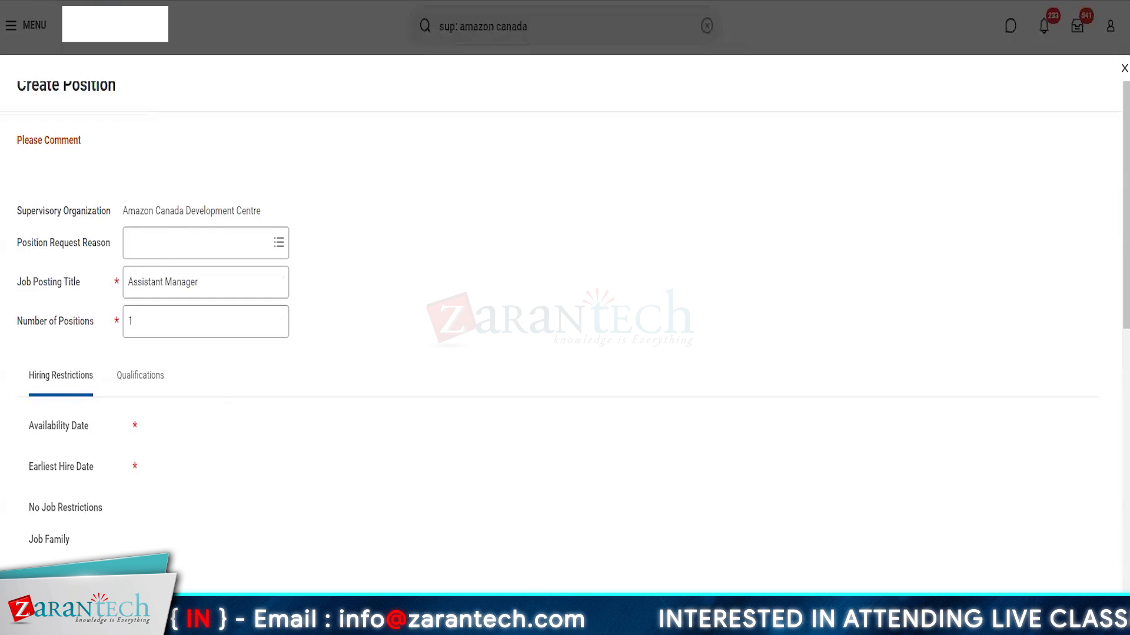
Step: Search job profiles for 'Assistant Manager' and set the job profile to Assistant Manager HR
{"action": "scroll", "coordinate": [195, 353], "scroll_direction": "down", "scroll_amount": 3}
{"action": "left_click", "coordinate": [194, 428]}
{"action": "left_click", "coordinate": [181, 377]}
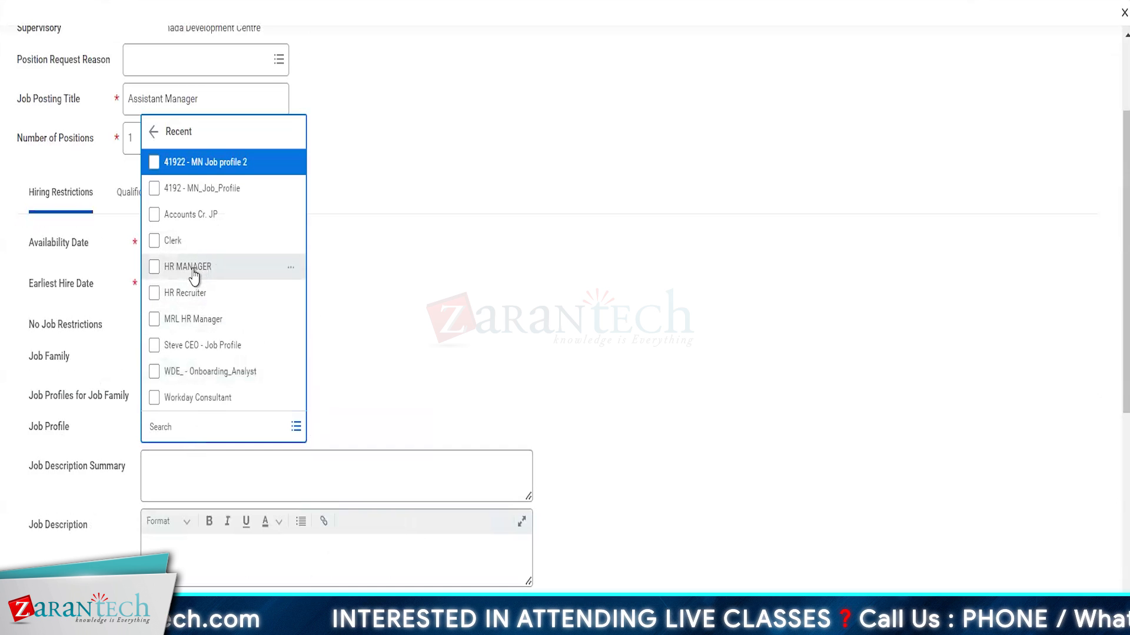
{"action": "left_click", "coordinate": [193, 419]}
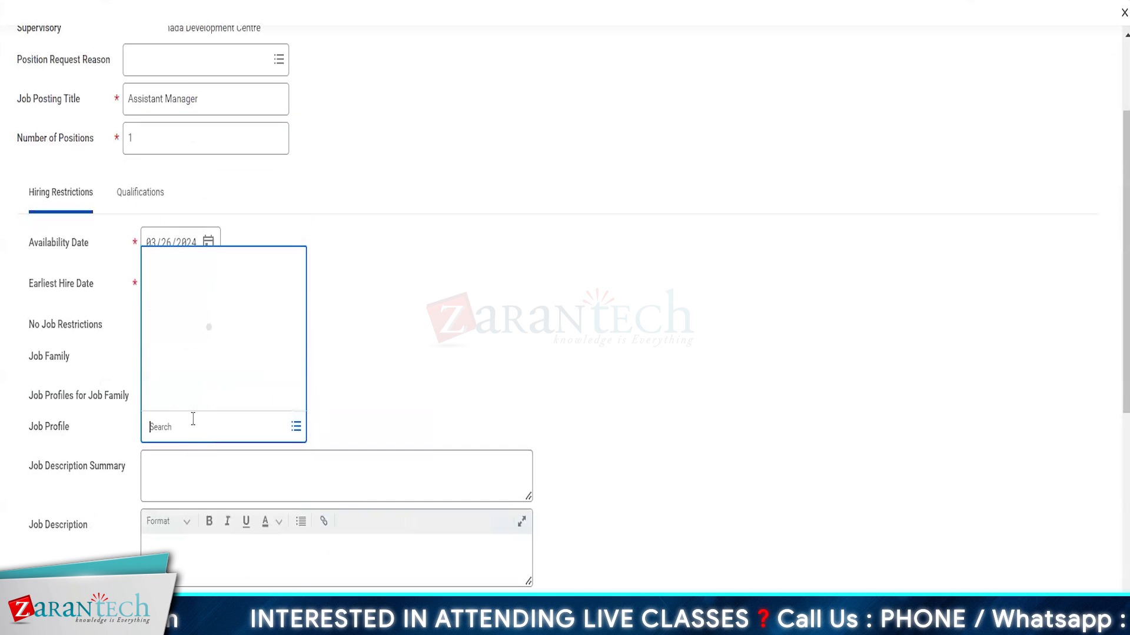
{"action": "key", "text": "Return"}
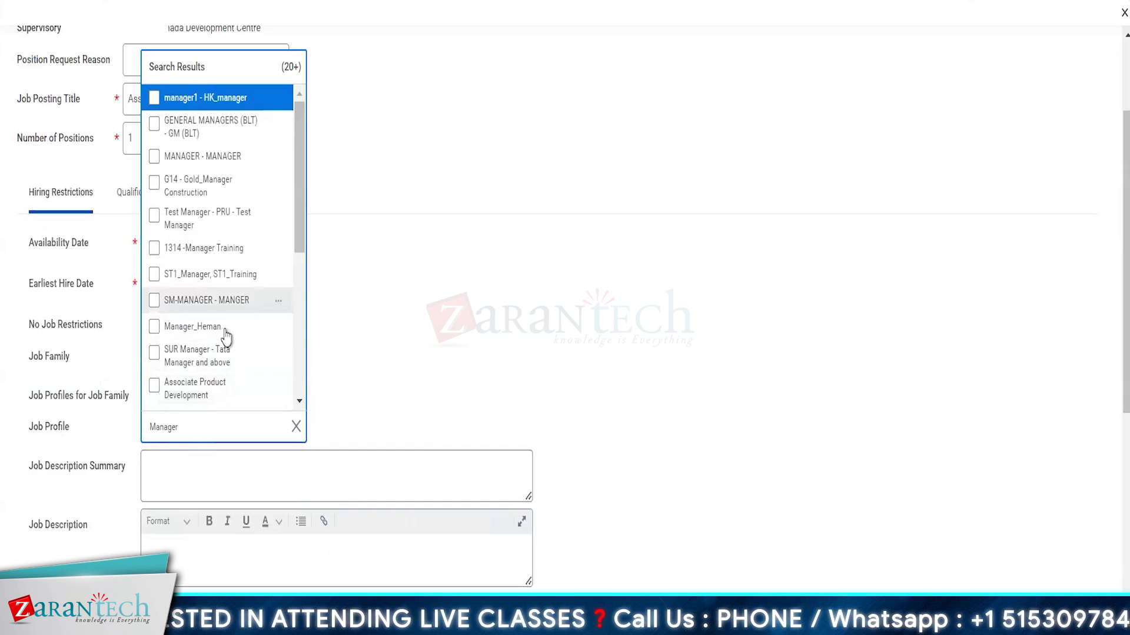
{"action": "scroll", "coordinate": [249, 353], "scroll_direction": "down", "scroll_amount": 5}
{"action": "left_click", "coordinate": [189, 426]}
{"action": "type", "text": "A"}
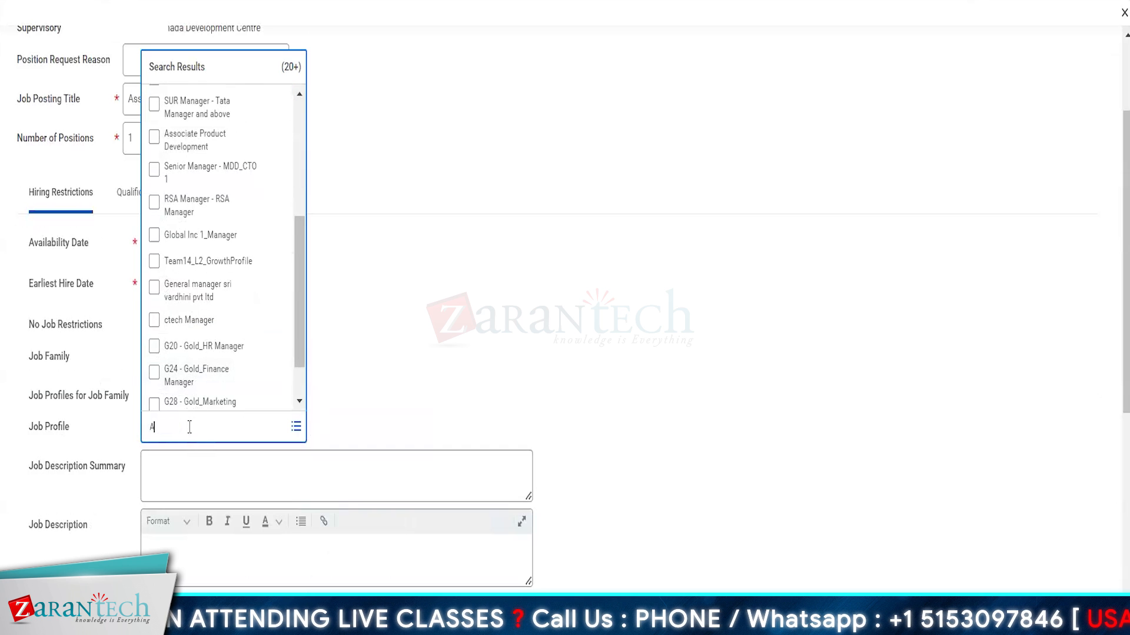
{"action": "type", "text": "ssistant Manager"}
{"action": "key", "text": "Return"}
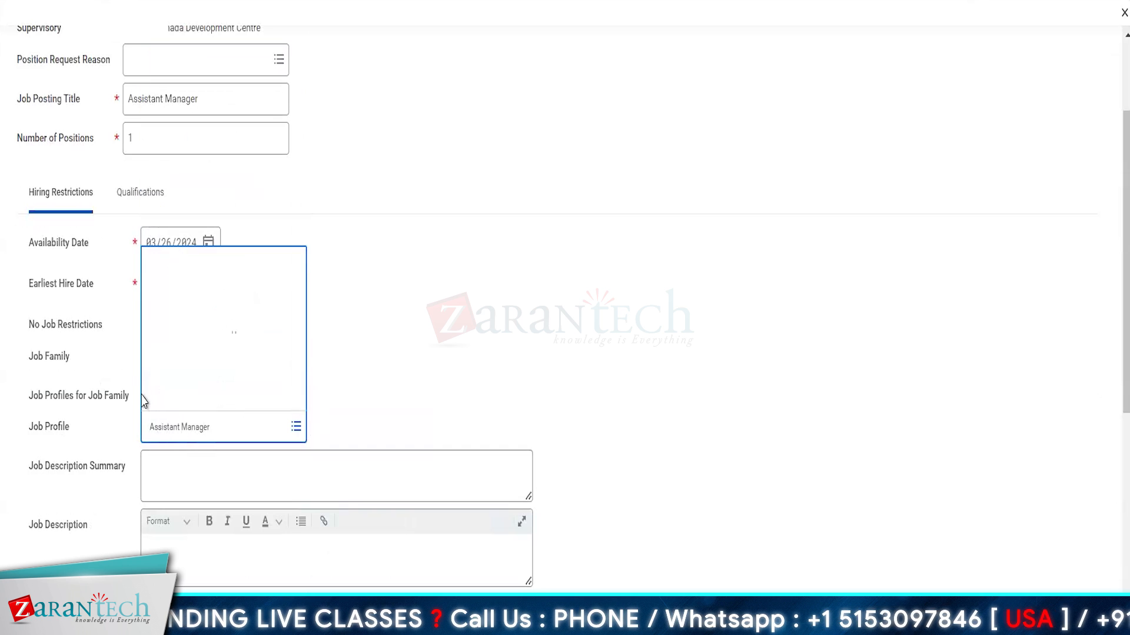
{"action": "left_click", "coordinate": [219, 294]}
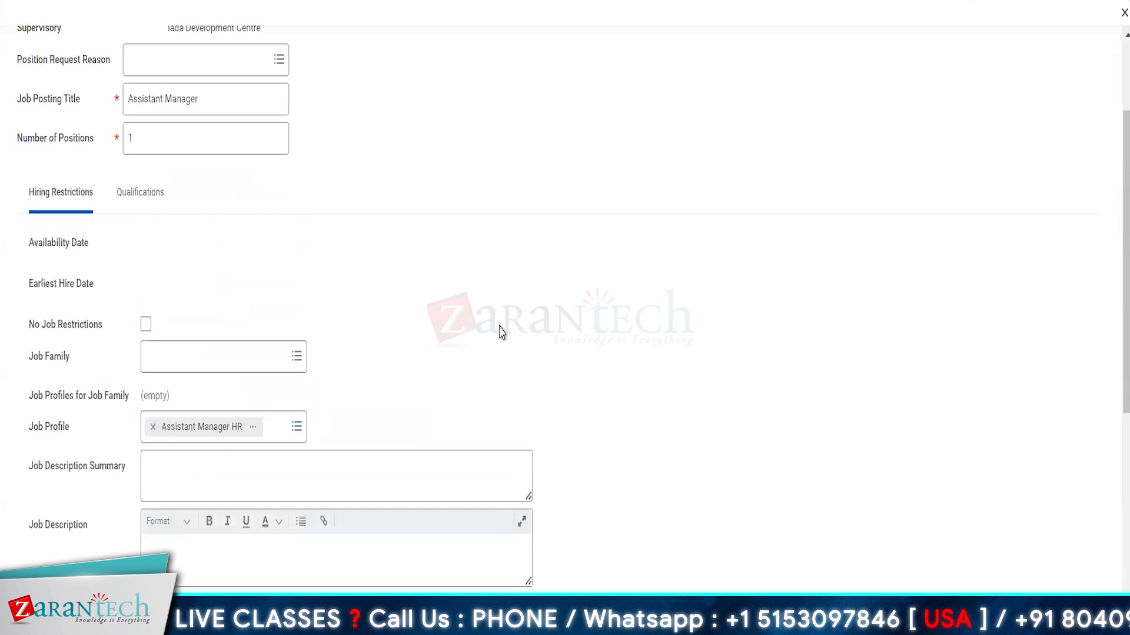
Step: Review the rest of the position form and make the job description box shorter
{"action": "scroll", "coordinate": [255, 466], "scroll_direction": "down", "scroll_amount": 3}
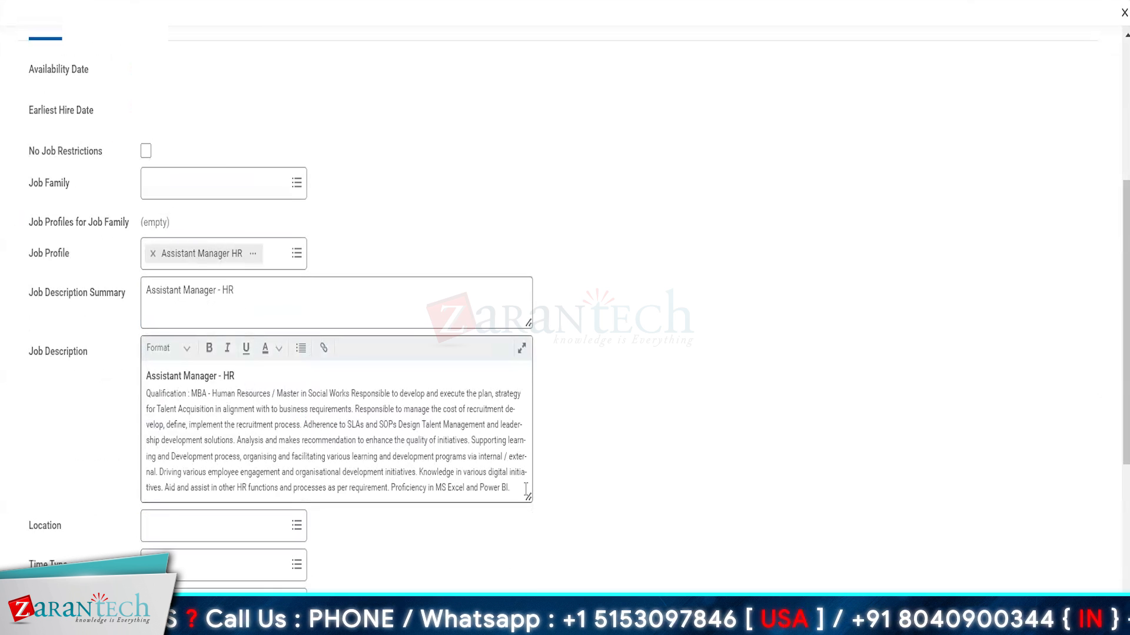
{"action": "left_click_drag", "start_coordinate": [527, 497], "coordinate": [529, 626]}
{"action": "scroll", "coordinate": [628, 537], "scroll_direction": "down", "scroll_amount": 5}
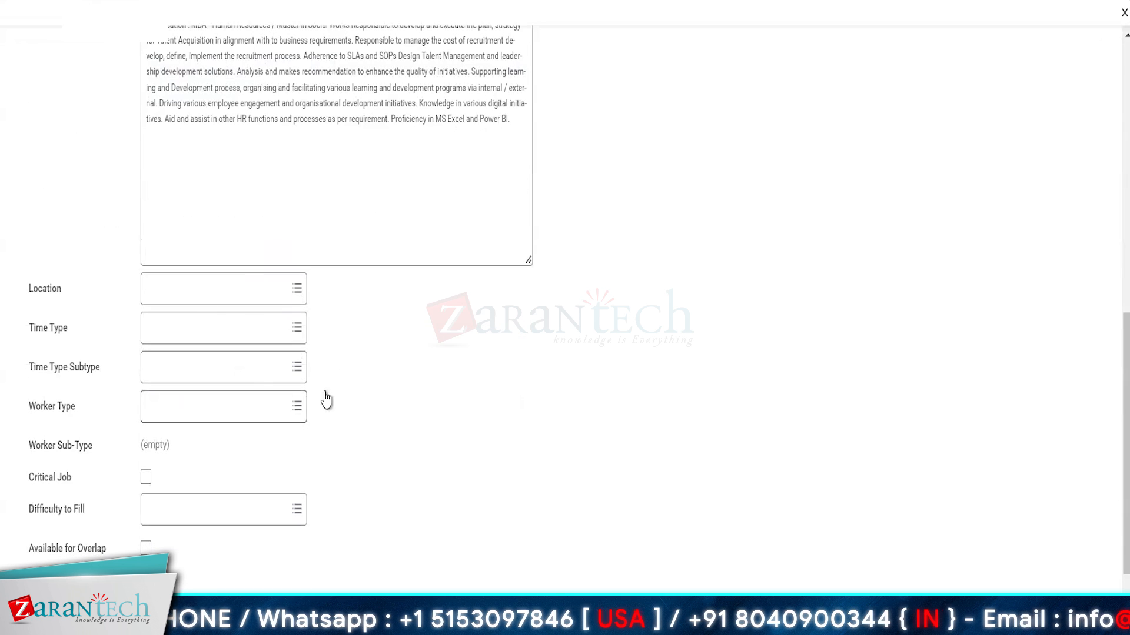
{"action": "scroll", "coordinate": [257, 386], "scroll_direction": "up", "scroll_amount": 5}
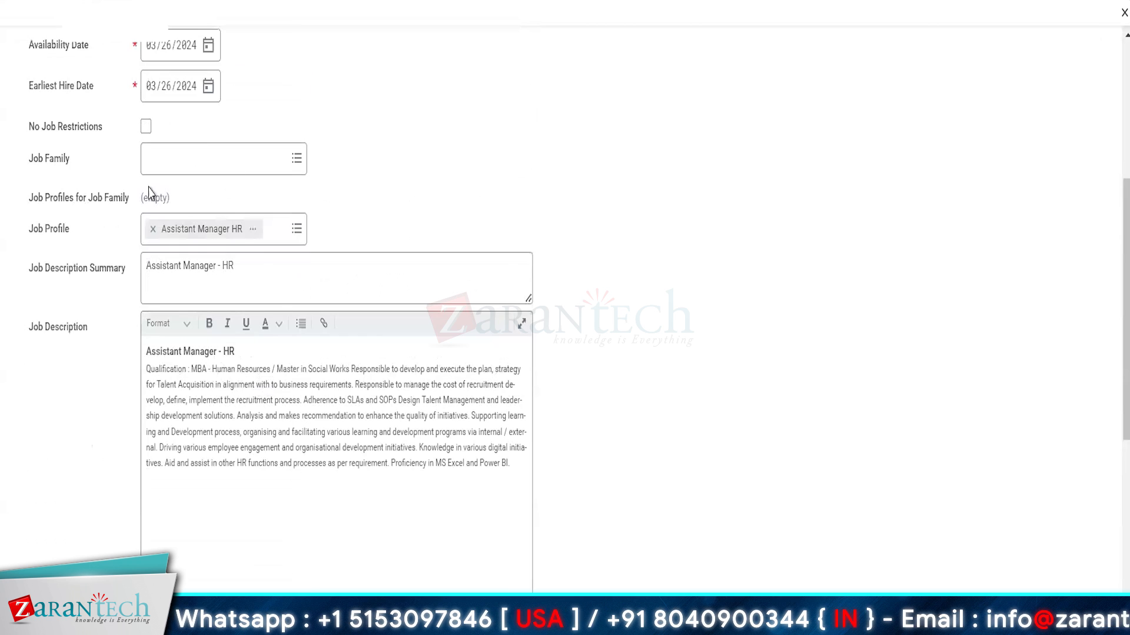
{"action": "scroll", "coordinate": [149, 193], "scroll_direction": "up", "scroll_amount": 2}
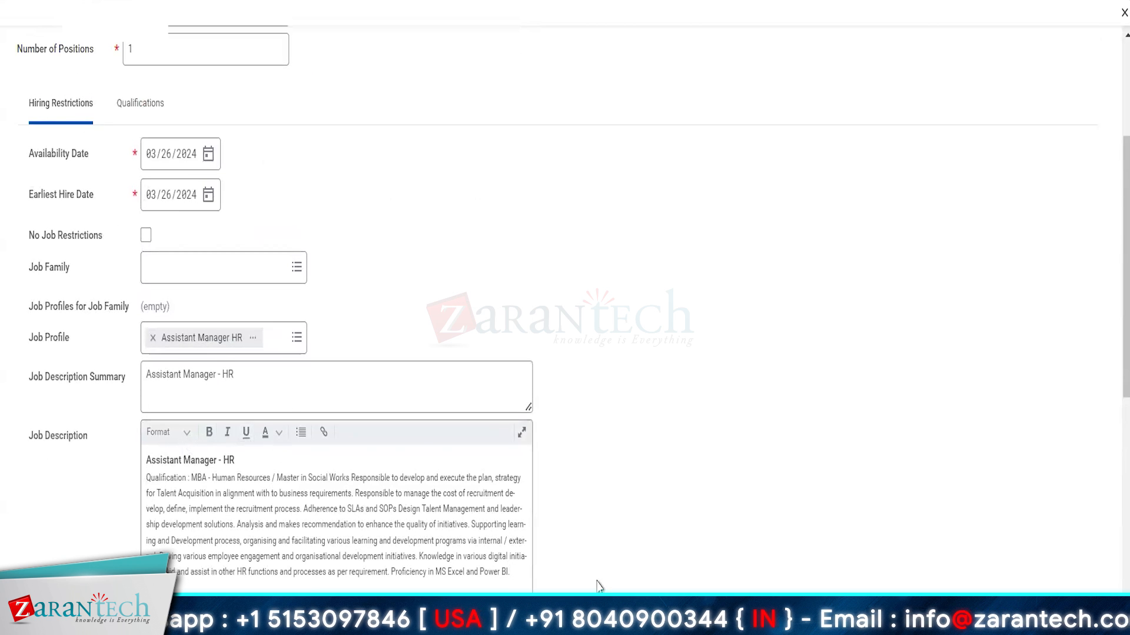
{"action": "scroll", "coordinate": [598, 585], "scroll_direction": "down", "scroll_amount": 2}
{"action": "left_click_drag", "start_coordinate": [528, 602], "coordinate": [483, 496]}
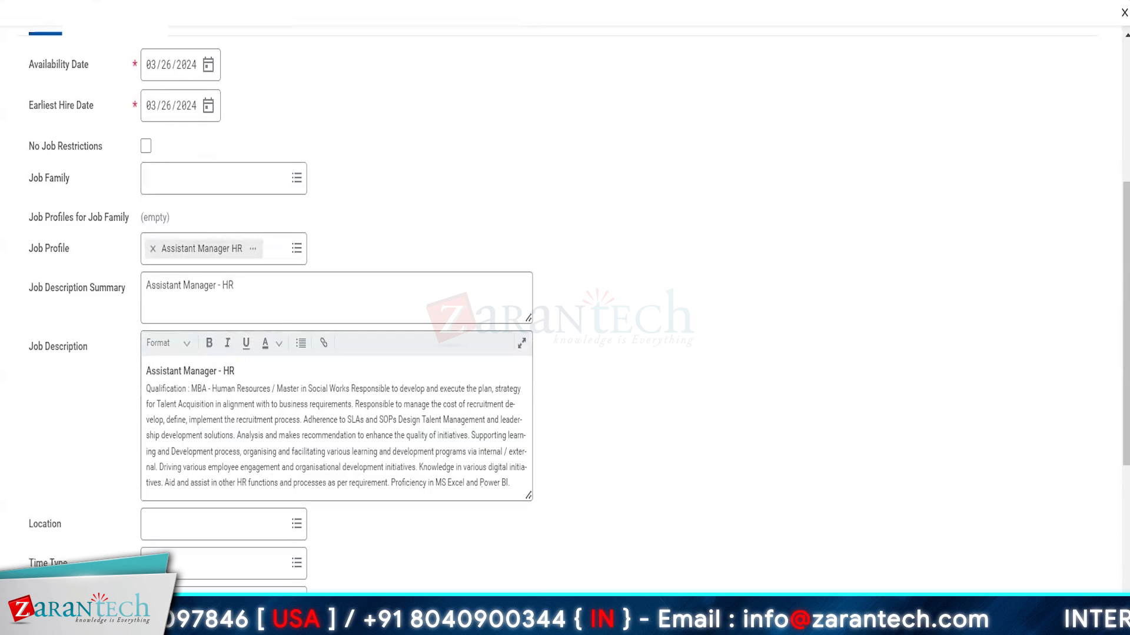
{"action": "scroll", "coordinate": [517, 401], "scroll_direction": "up", "scroll_amount": 6}
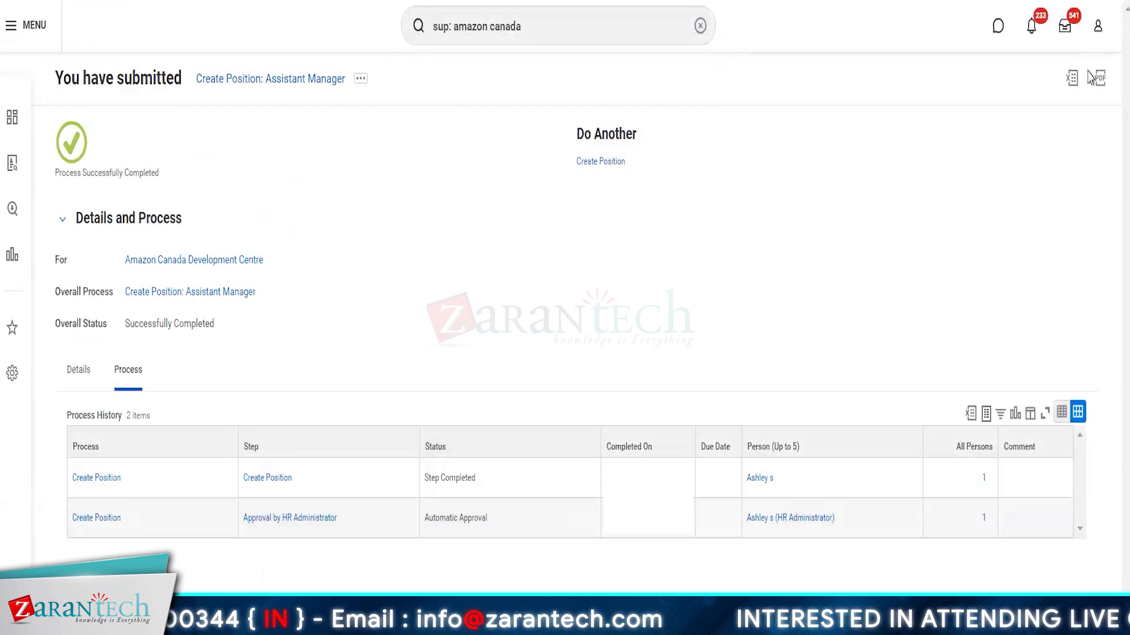
Step: Find Amazon Canada Development Centre and show its staffing information
{"action": "left_click", "coordinate": [1098, 26]}
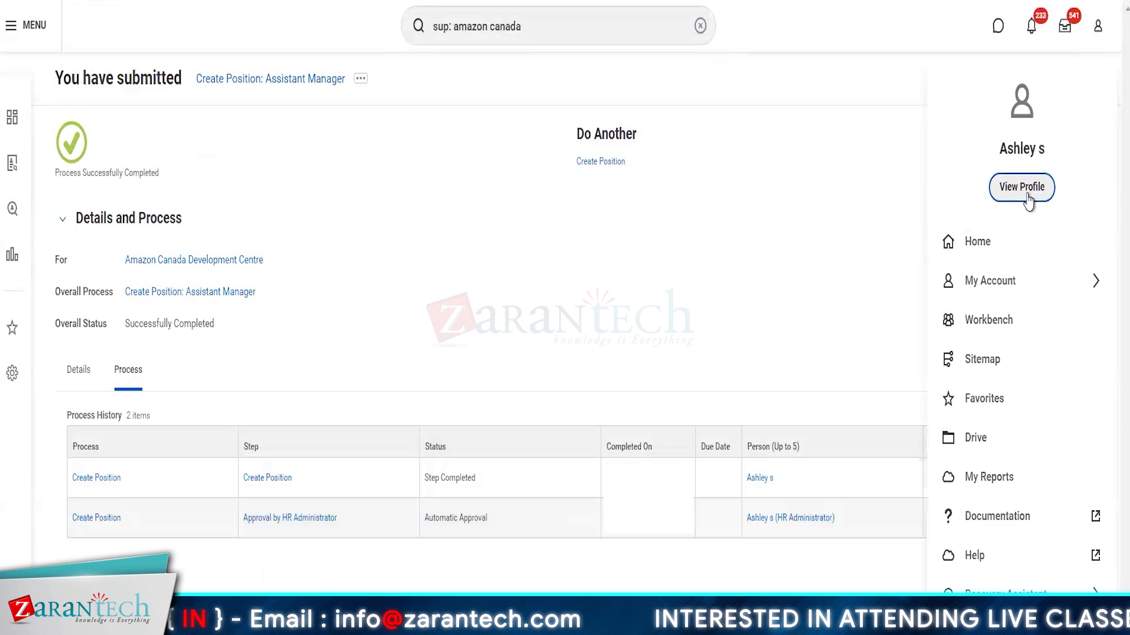
{"action": "left_click", "coordinate": [776, 353]}
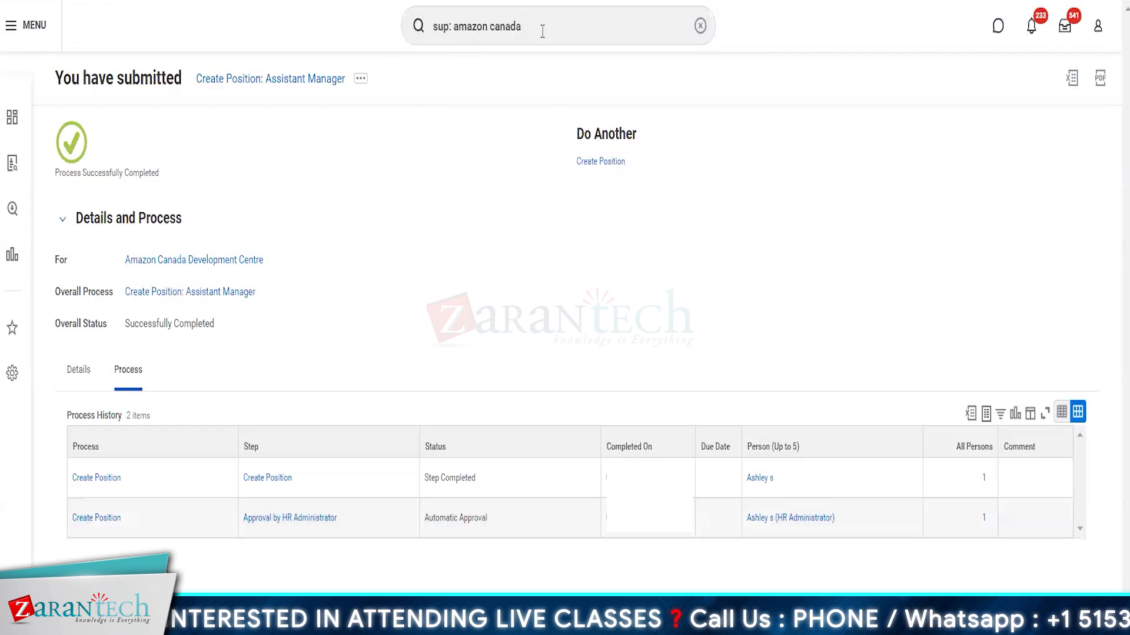
{"action": "key", "text": "Return"}
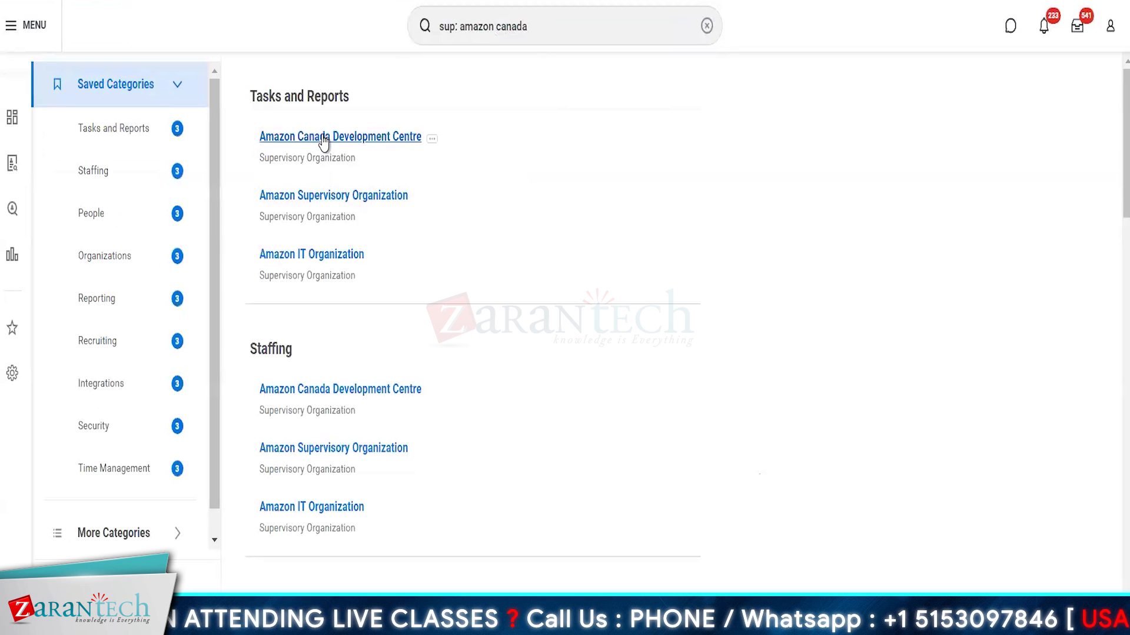
{"action": "left_click", "coordinate": [324, 141]}
{"action": "left_click", "coordinate": [137, 247]}
{"action": "left_click", "coordinate": [180, 247]}
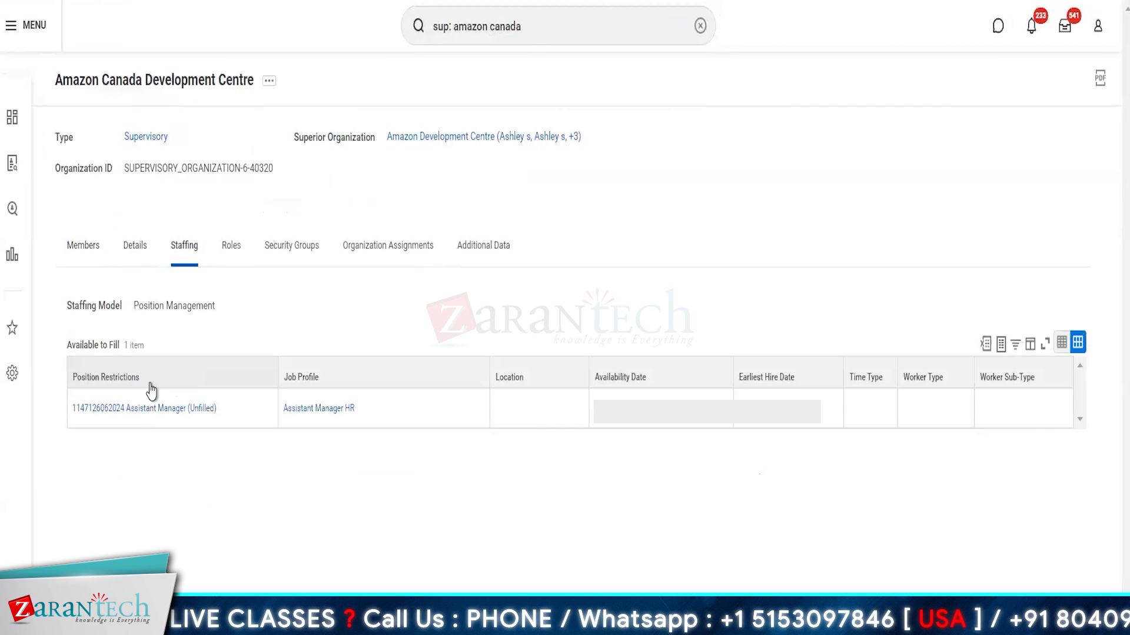
Step: Hire into the unfilled Assistant Manager position, choosing Create a New Pre-Hire
{"action": "mouse_move", "coordinate": [218, 422]}
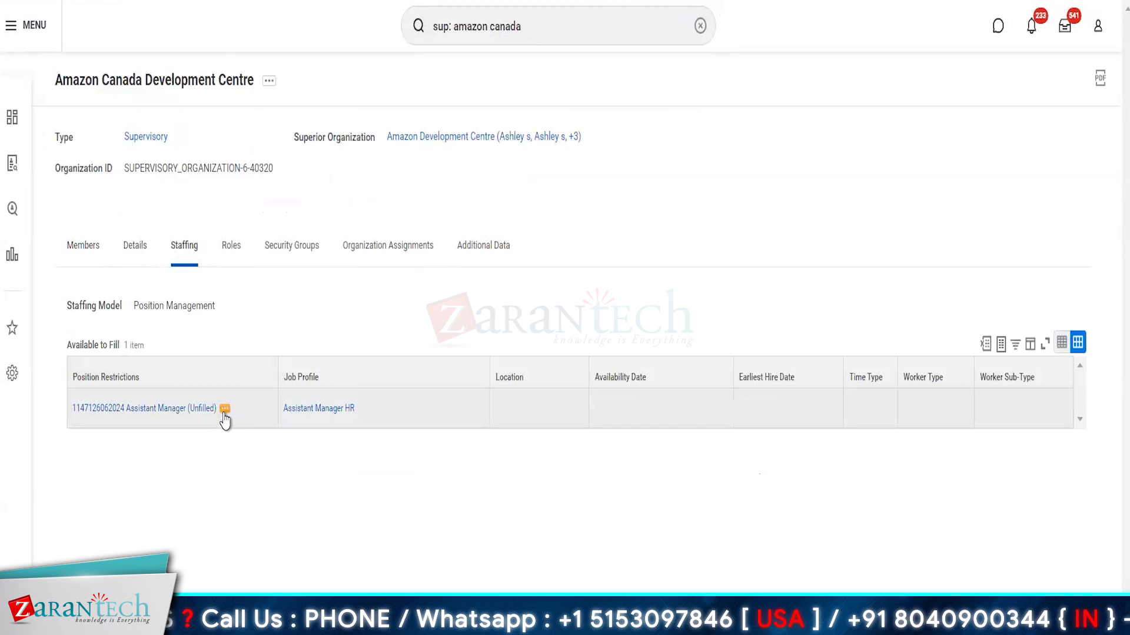
{"action": "left_click", "coordinate": [224, 412]}
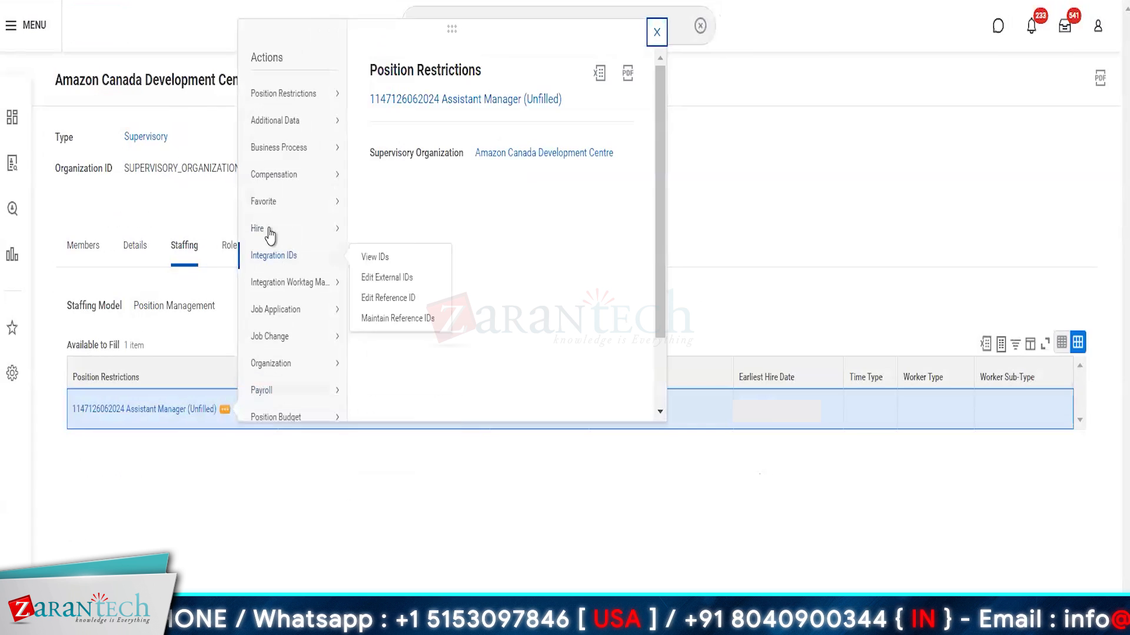
{"action": "mouse_move", "coordinate": [271, 237]}
{"action": "left_click", "coordinate": [382, 251]}
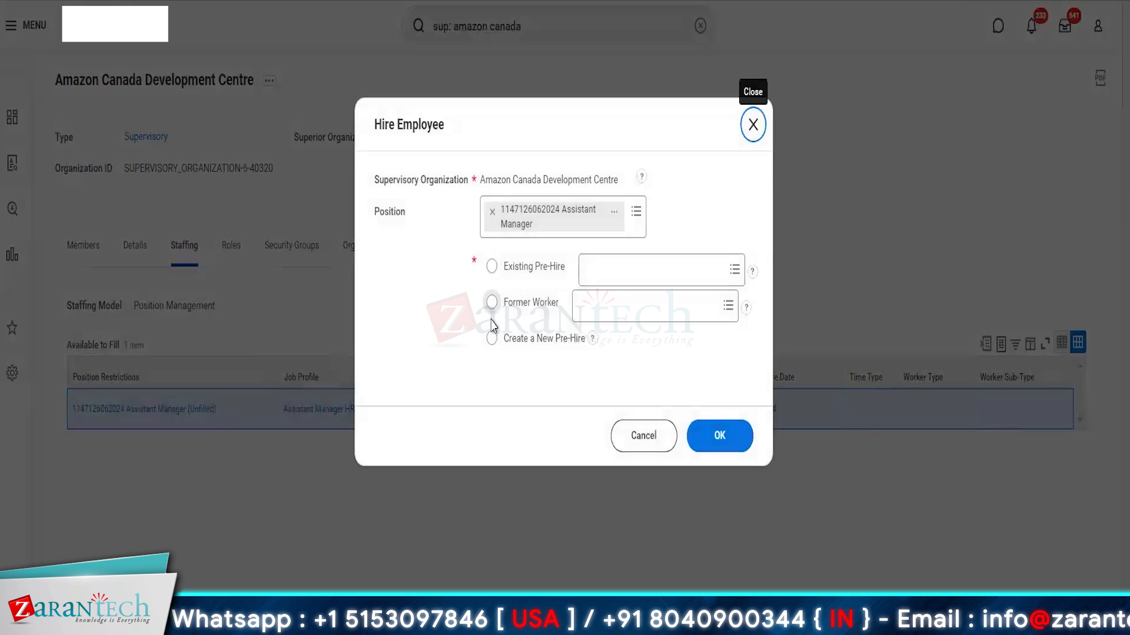
{"action": "left_click", "coordinate": [491, 339]}
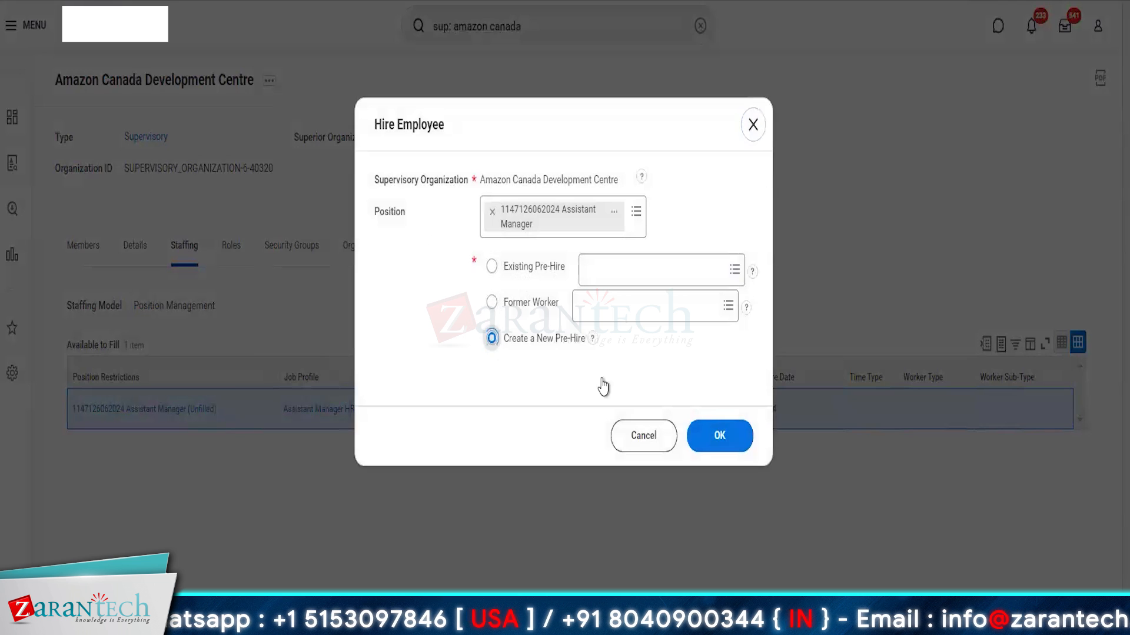
{"action": "left_click", "coordinate": [712, 441]}
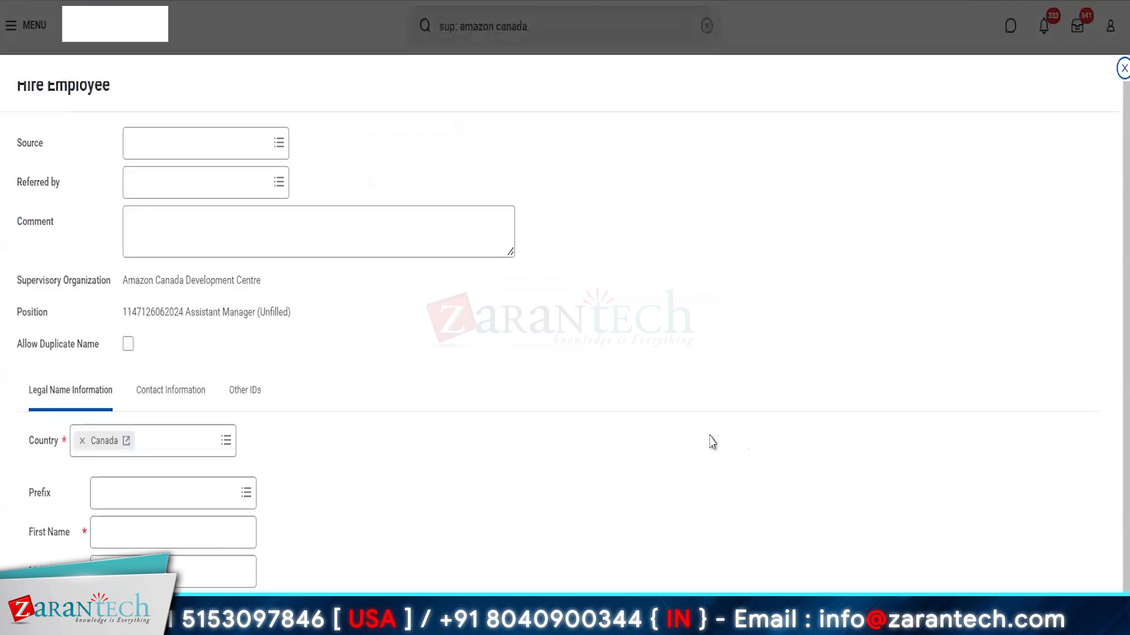
Step: Enter the pre-hire's first name and Home e-mail address, submit the details, and view the error
{"action": "left_click", "coordinate": [129, 545]}
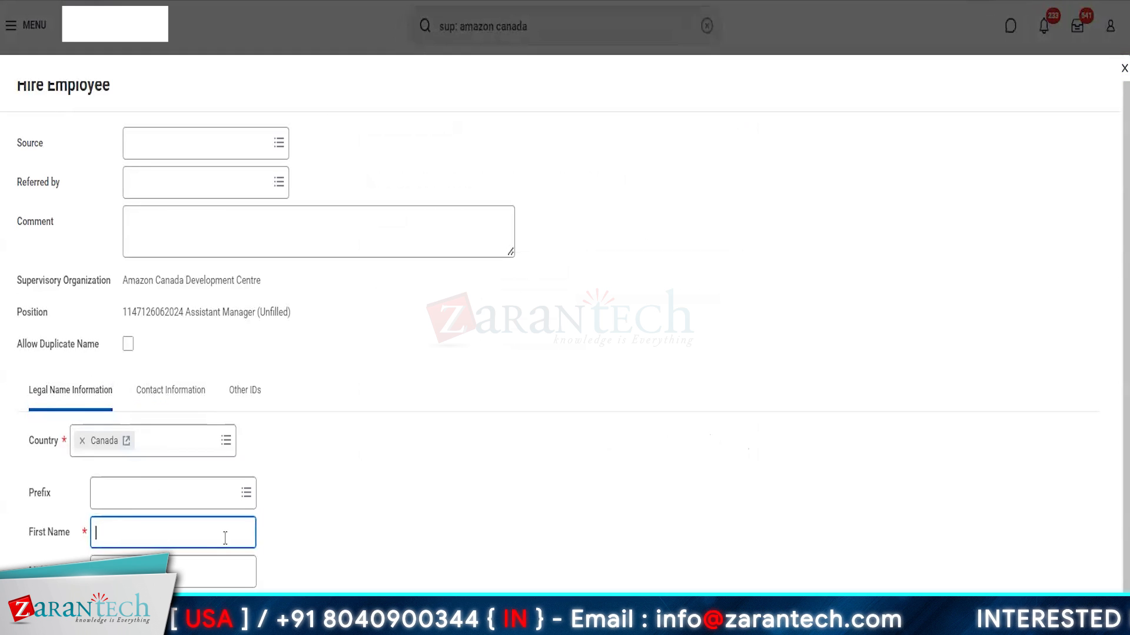
{"action": "type", "text": "Tom"}
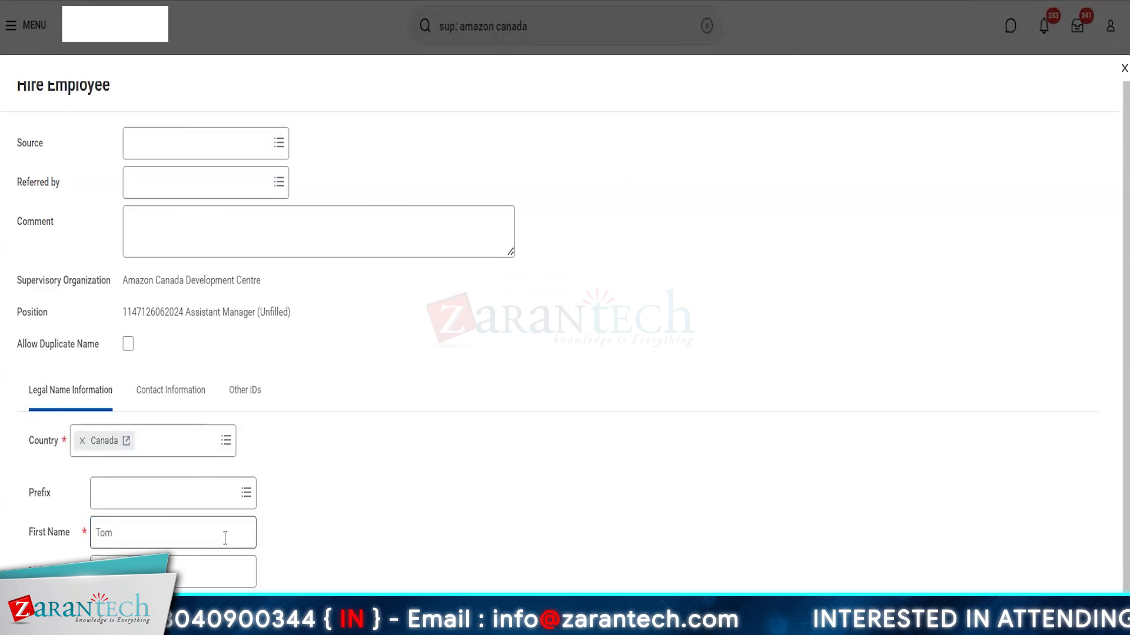
{"action": "left_click", "coordinate": [170, 390]}
{"action": "scroll", "coordinate": [361, 428], "scroll_direction": "down", "scroll_amount": 5}
{"action": "left_click", "coordinate": [106, 360]}
{"action": "key", "text": "Tab"}
{"action": "type", "text": "home"}
{"action": "key", "text": "Return"}
{"action": "left_click", "coordinate": [59, 612]}
{"action": "left_click", "coordinate": [1052, 112]}
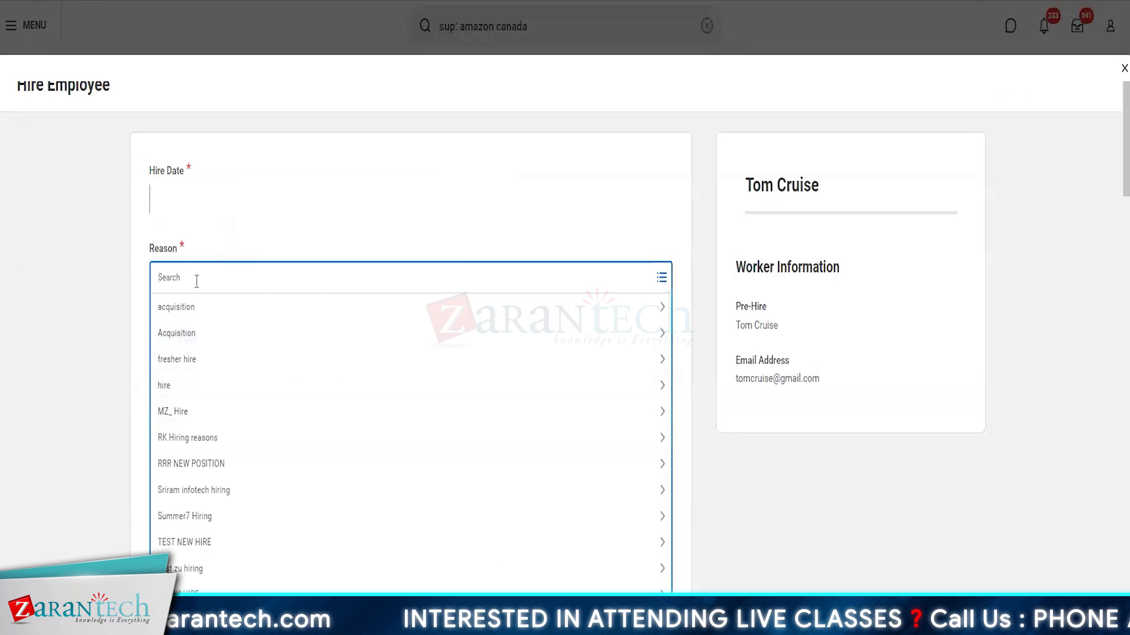
Step: Set the hire reason to New Position and employee type to Amazon Consultants
{"action": "key", "text": "Return"}
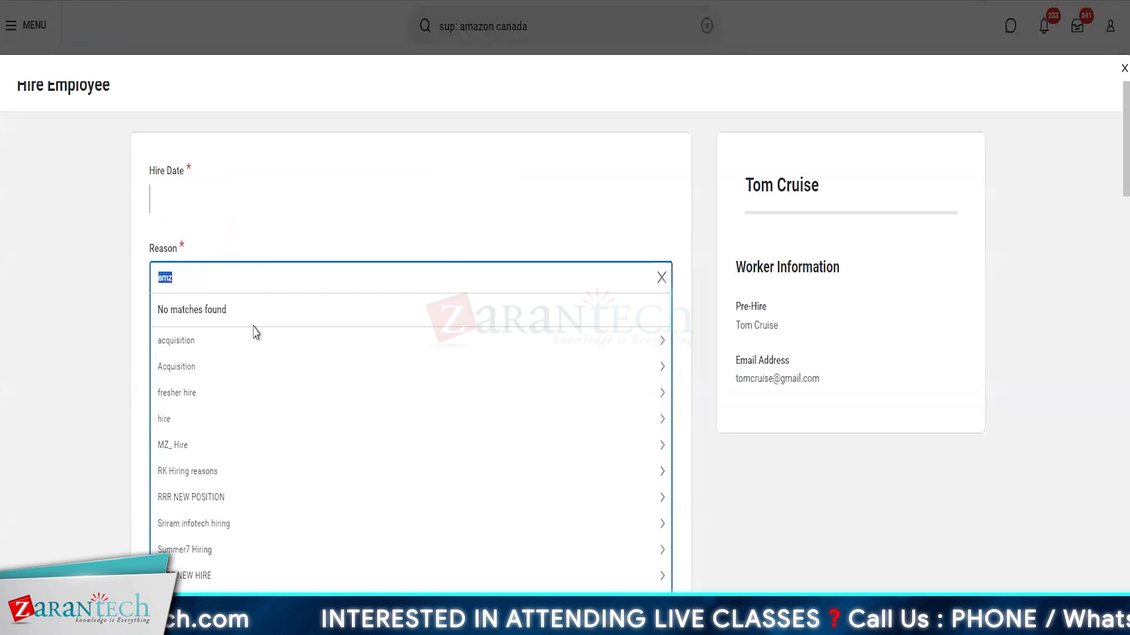
{"action": "left_click", "coordinate": [180, 421]}
{"action": "left_click", "coordinate": [174, 392]}
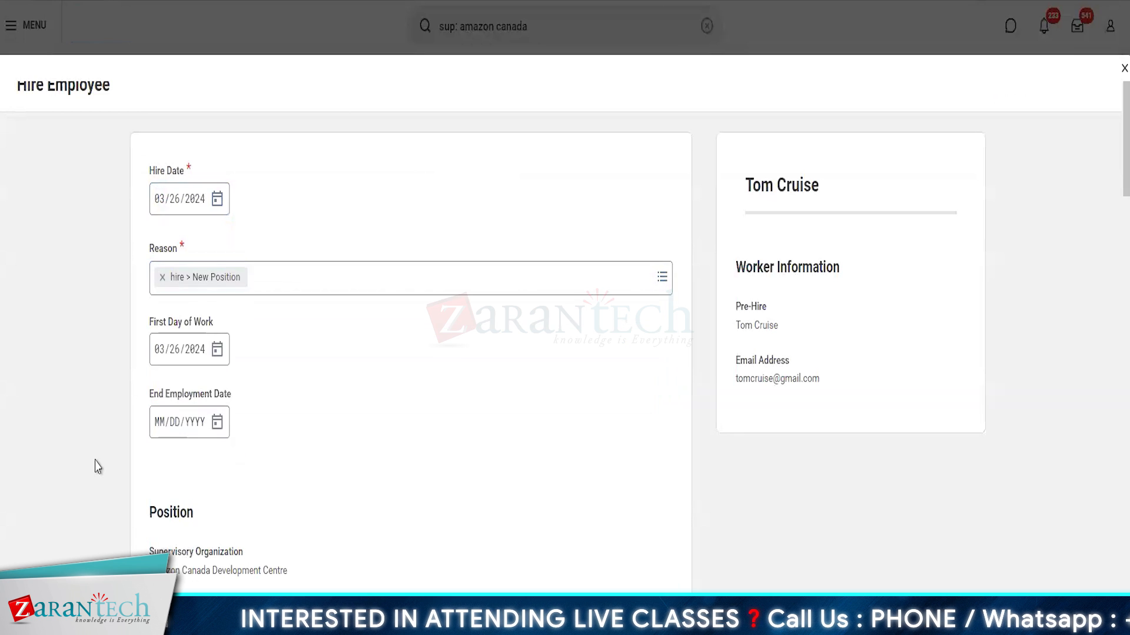
{"action": "scroll", "coordinate": [239, 229], "scroll_direction": "down", "scroll_amount": 8}
{"action": "left_click", "coordinate": [190, 133]}
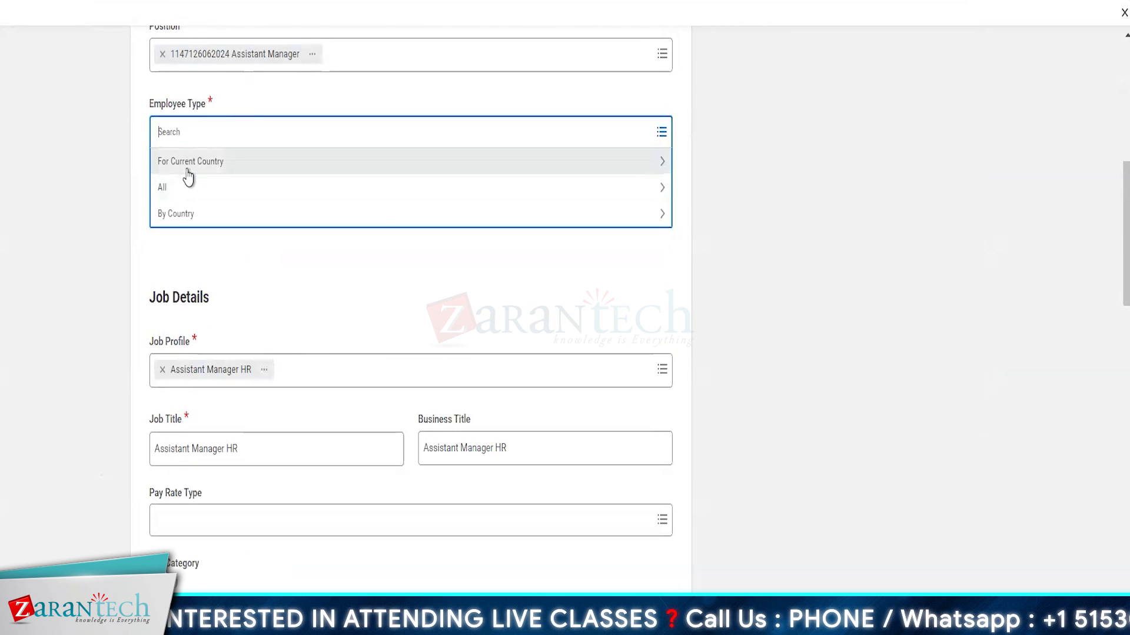
{"action": "left_click", "coordinate": [184, 164]}
{"action": "left_click", "coordinate": [209, 200]}
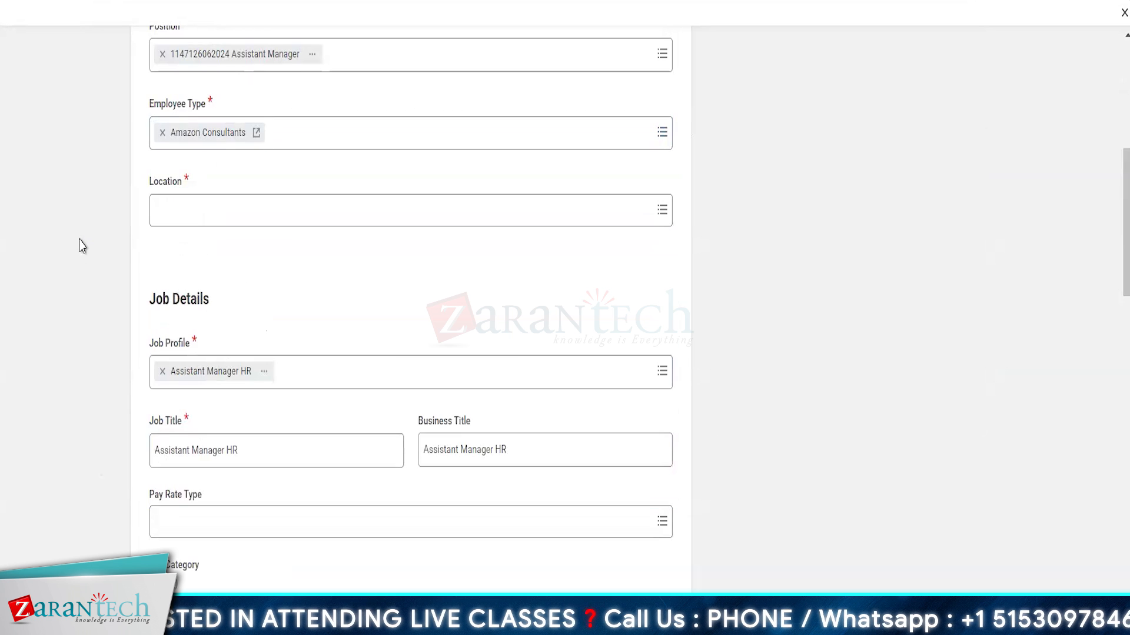
Step: Set the location to AMZ Toronto and the time type to Full time
{"action": "left_click", "coordinate": [222, 212]}
{"action": "type", "text": "amz canad"}
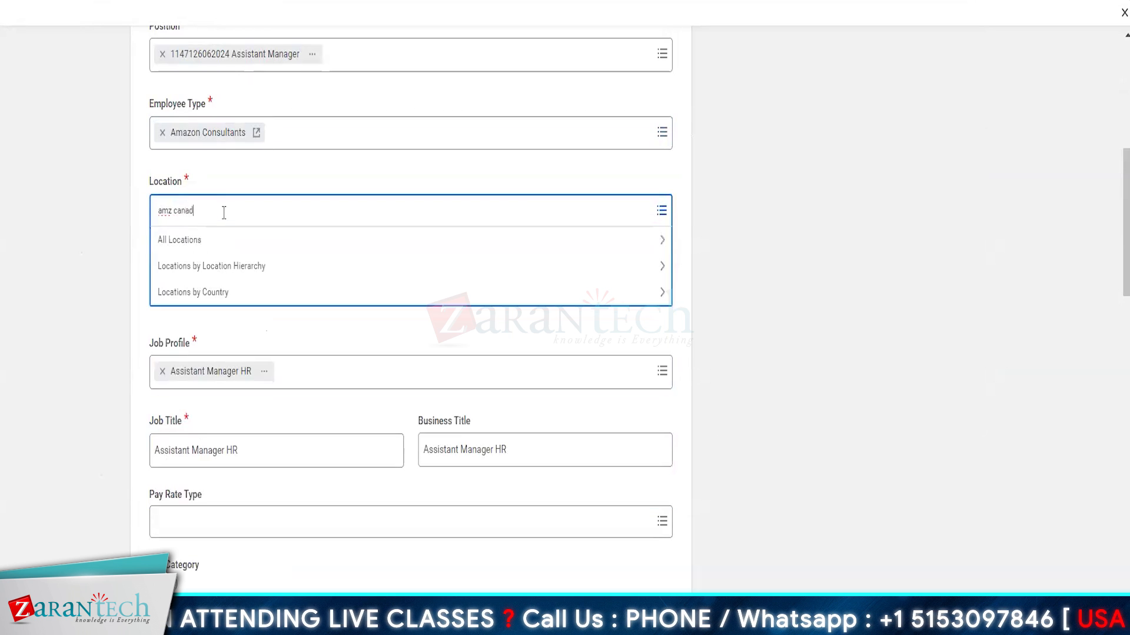
{"action": "type", "text": "a"}
{"action": "key", "text": "Return"}
{"action": "type", "text": "ca"}
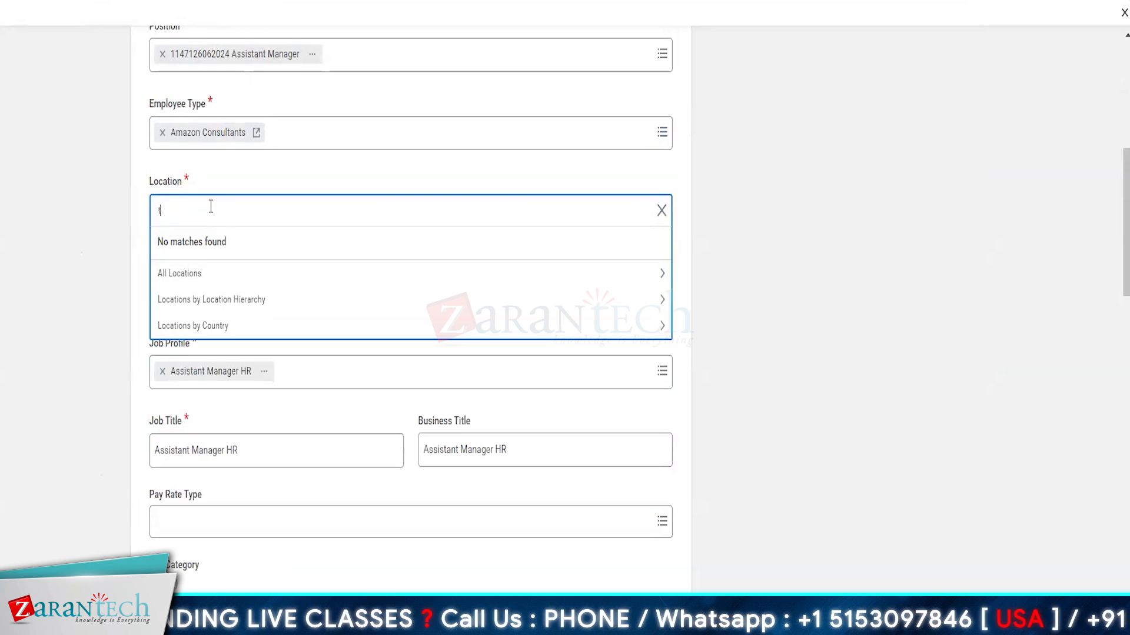
{"action": "type", "text": "z"}
{"action": "key", "text": "Return"}
{"action": "left_click", "coordinate": [212, 351]}
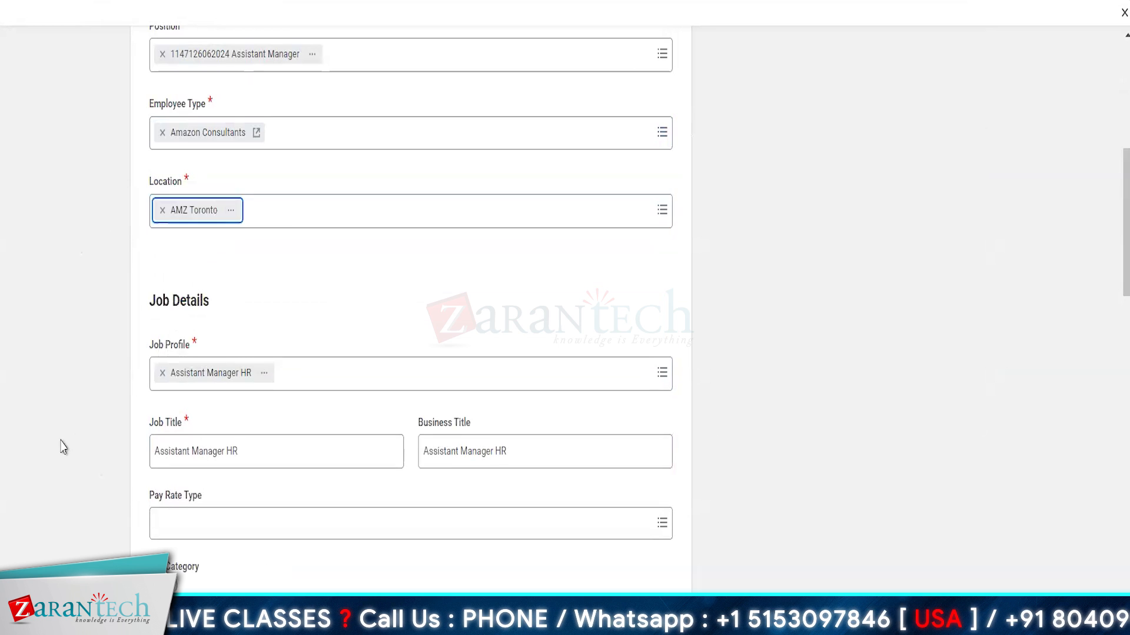
{"action": "scroll", "coordinate": [486, 443], "scroll_direction": "down", "scroll_amount": 4}
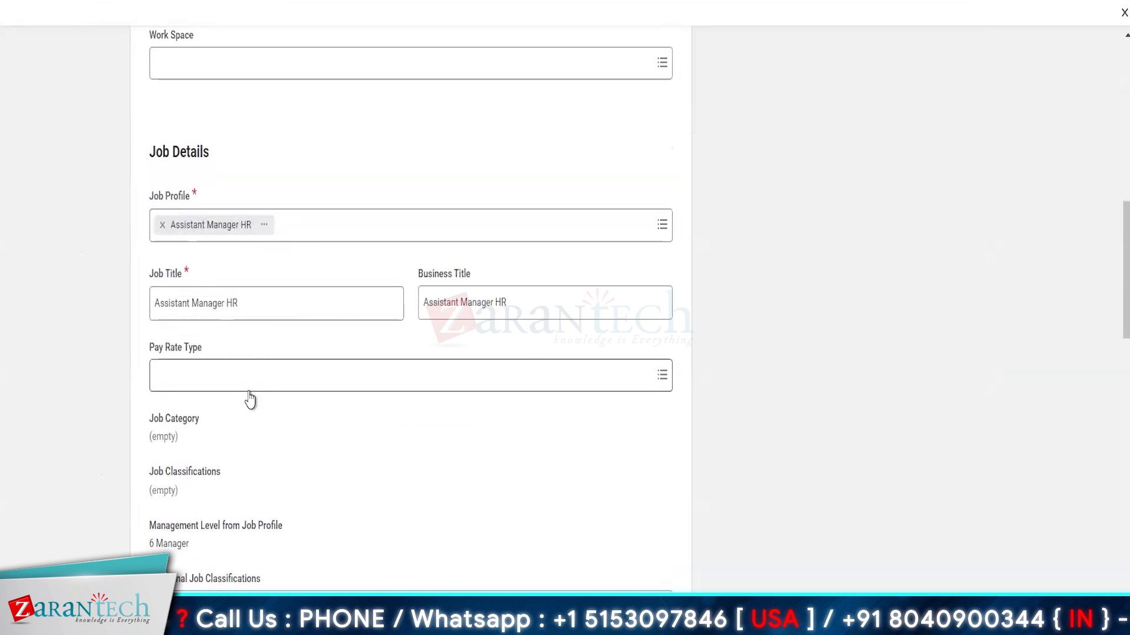
{"action": "scroll", "coordinate": [250, 399], "scroll_direction": "down", "scroll_amount": 11}
{"action": "left_click", "coordinate": [208, 373]}
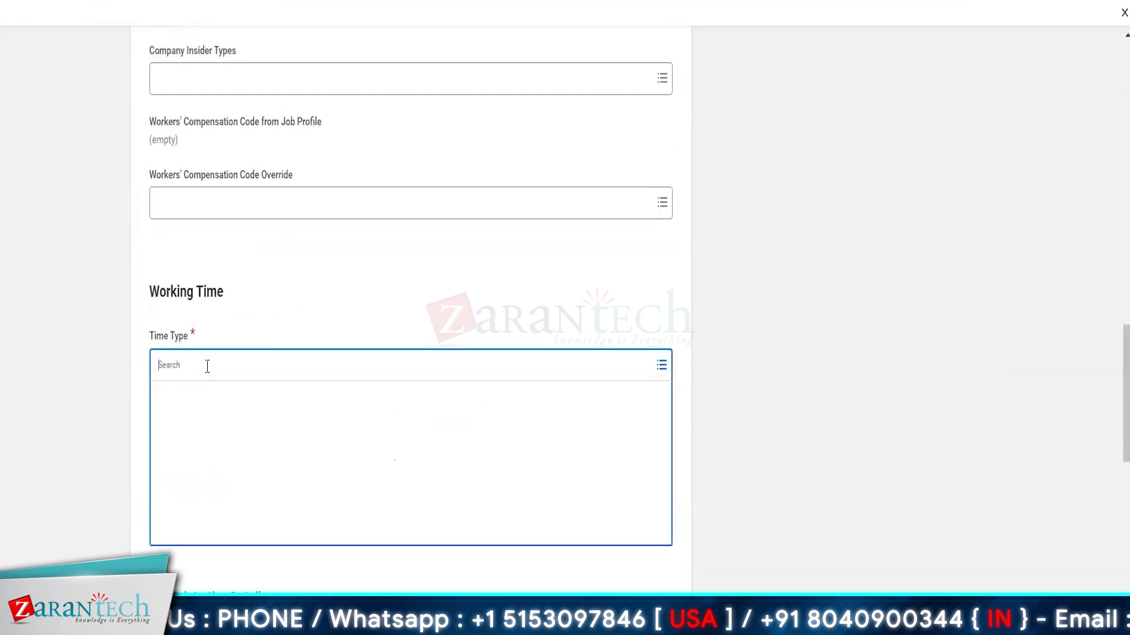
{"action": "left_click", "coordinate": [184, 400]}
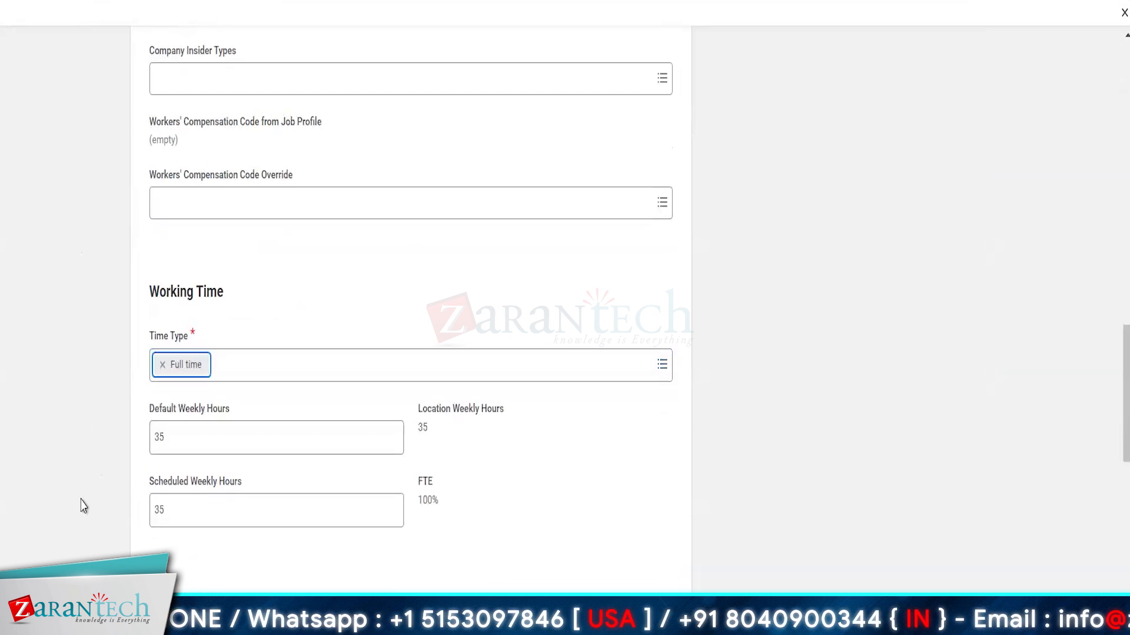
{"action": "scroll", "coordinate": [80, 505], "scroll_direction": "down", "scroll_amount": 20}
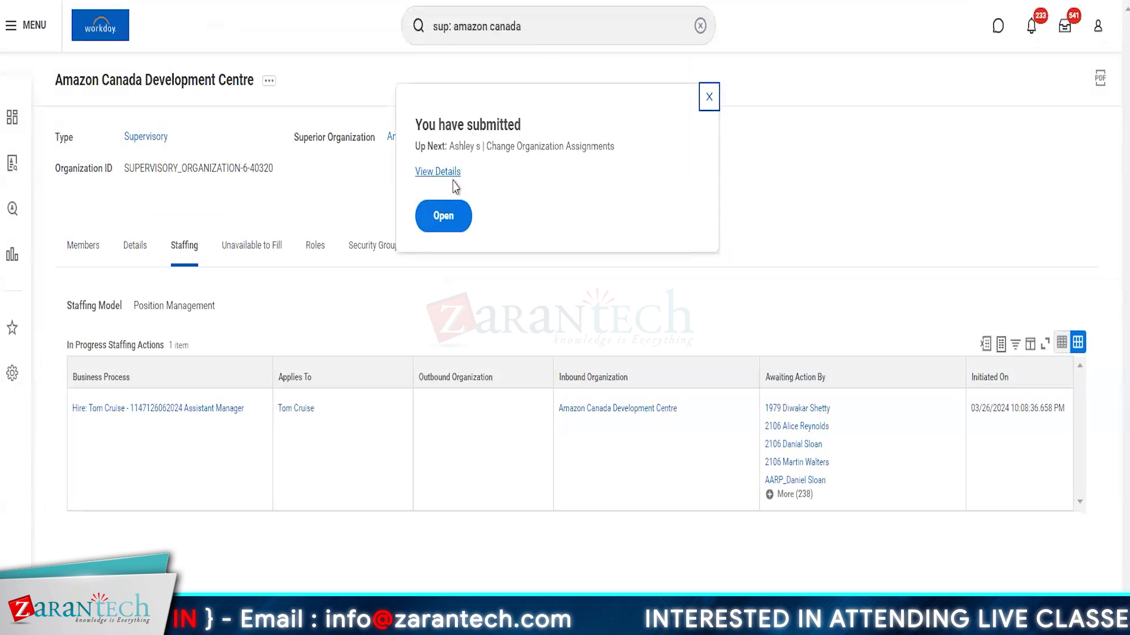
Step: Open the Change Organization Assignments step for the hire
{"action": "left_click", "coordinate": [449, 226]}
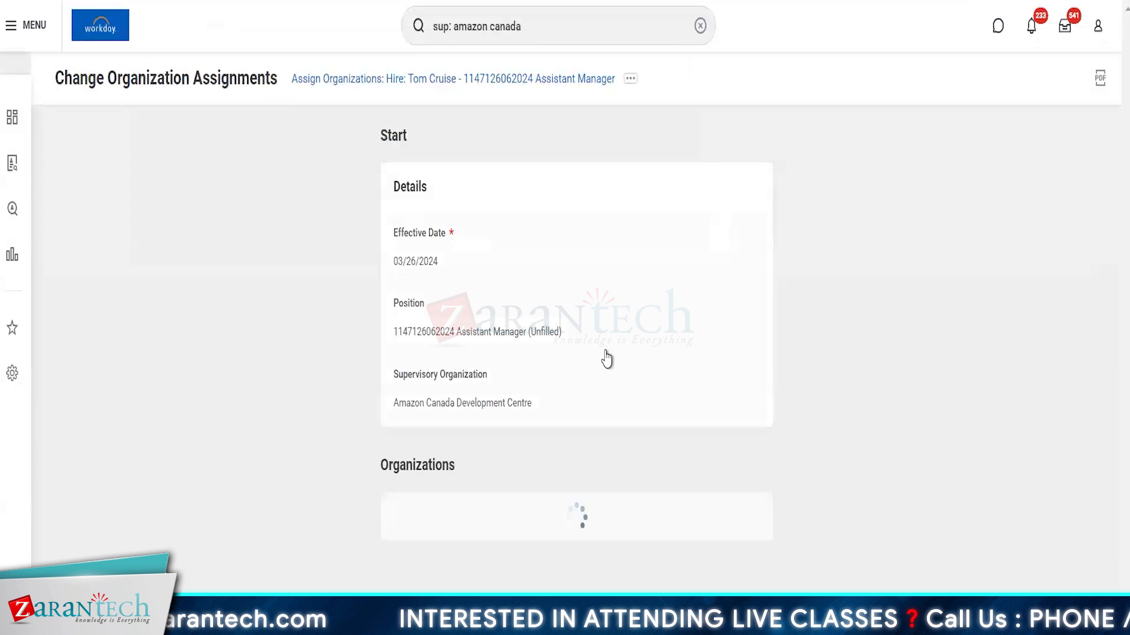
{"action": "scroll", "coordinate": [606, 357], "scroll_direction": "down", "scroll_amount": 3}
{"action": "scroll", "coordinate": [606, 358], "scroll_direction": "down", "scroll_amount": 15}
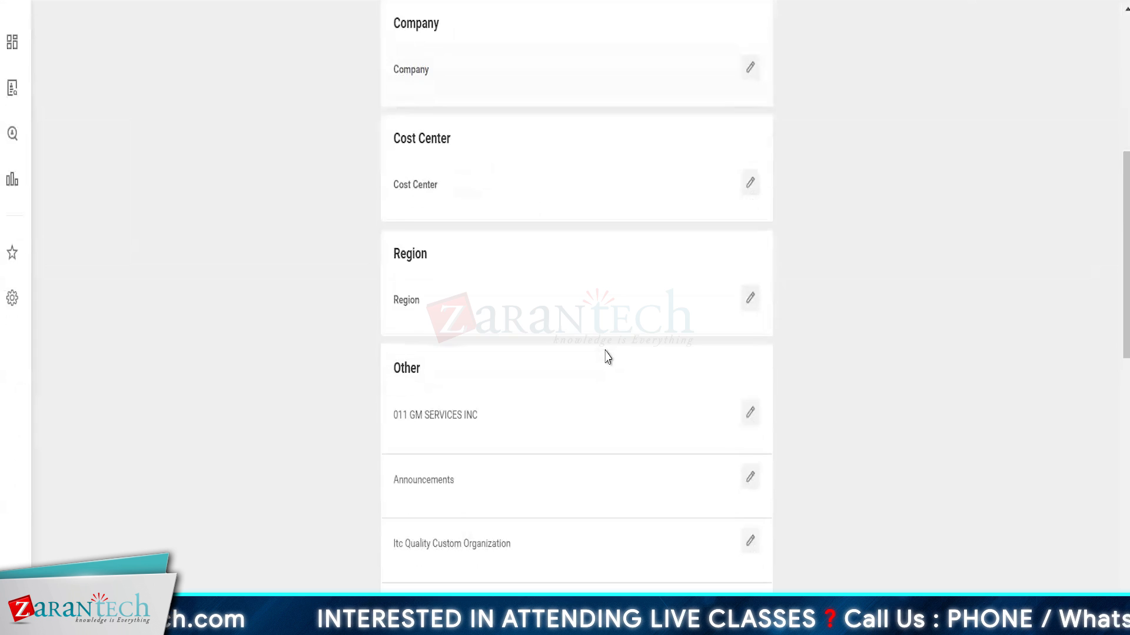
{"action": "scroll", "coordinate": [606, 357], "scroll_direction": "up", "scroll_amount": 13}
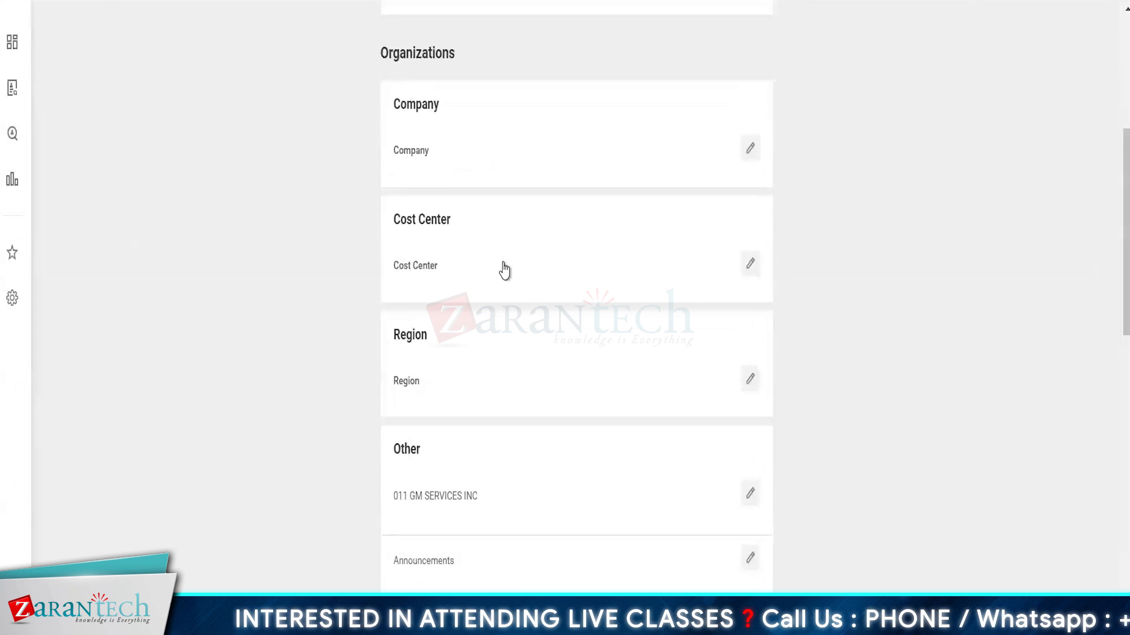
Step: Search companies for 'amz' and select AMZN Canada as the Company assignment
{"action": "left_click", "coordinate": [454, 179]}
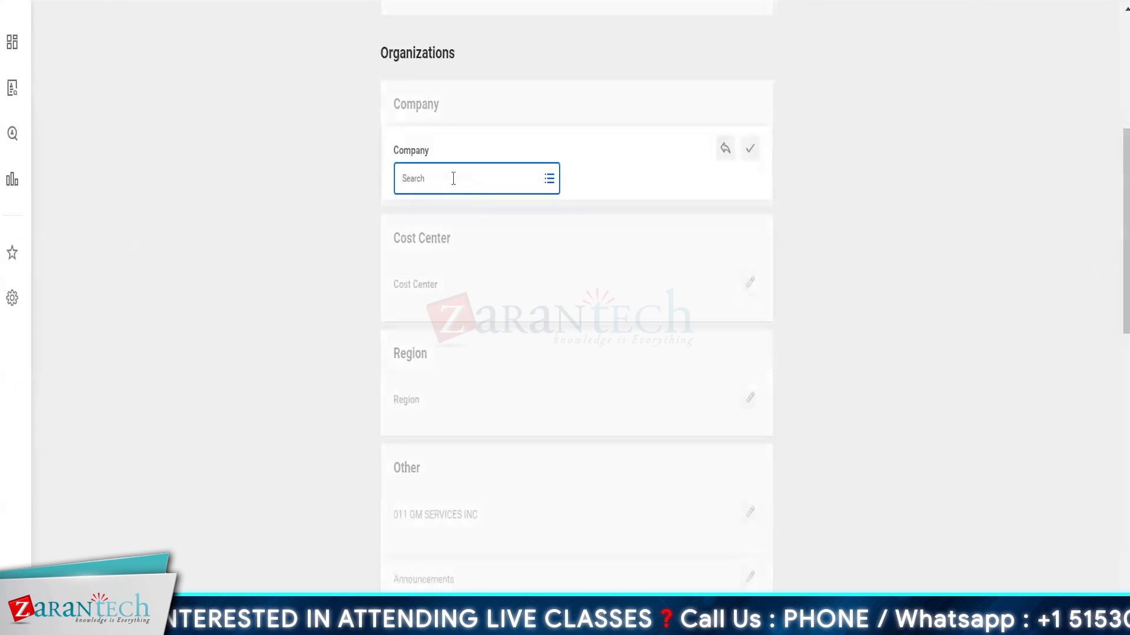
{"action": "left_click", "coordinate": [454, 179]}
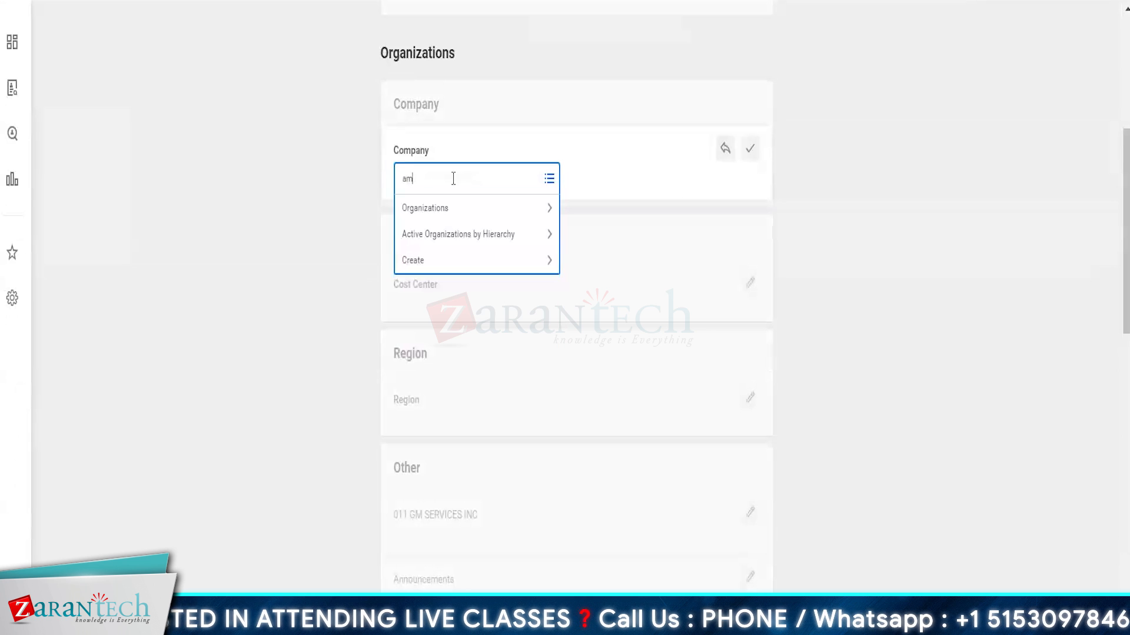
{"action": "key", "text": "Return"}
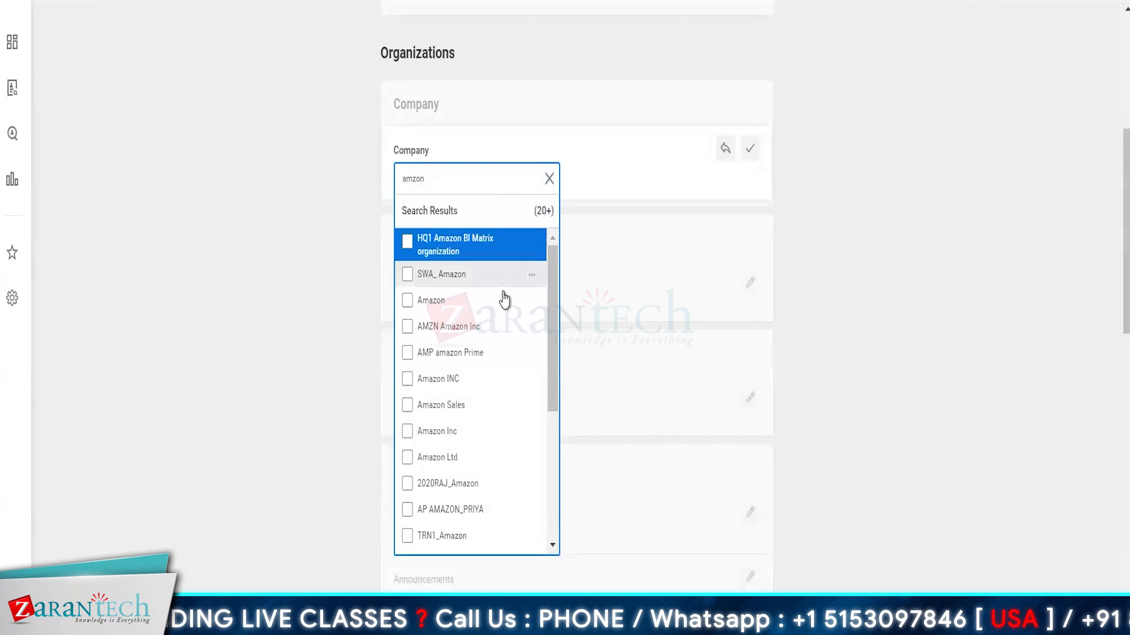
{"action": "scroll", "coordinate": [484, 476], "scroll_direction": "down", "scroll_amount": 5}
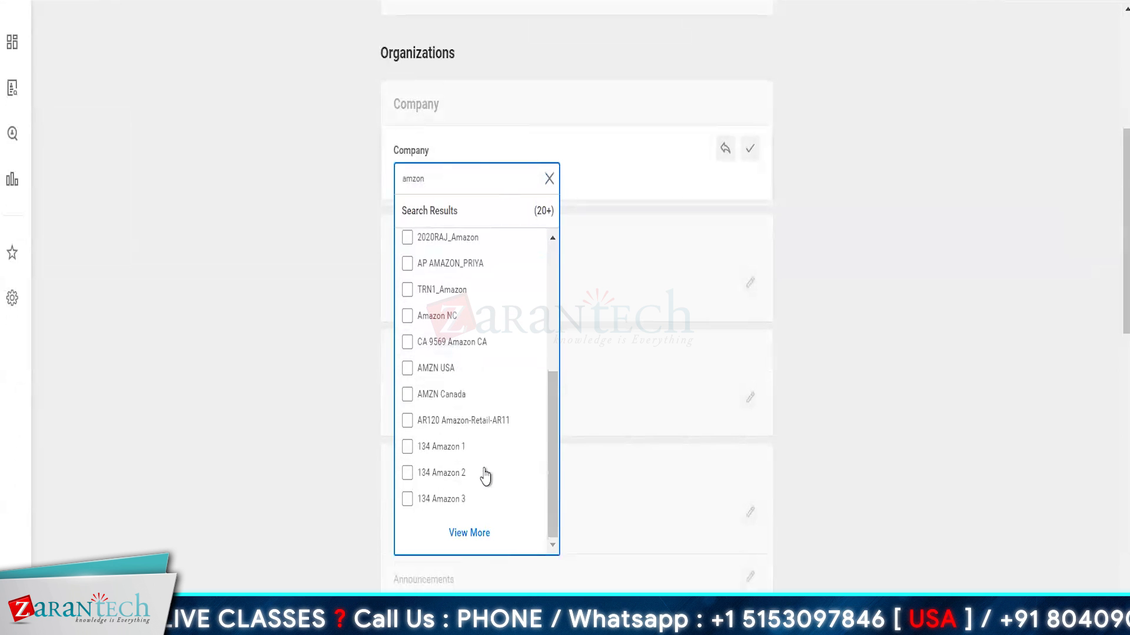
{"action": "double_click", "coordinate": [447, 172]}
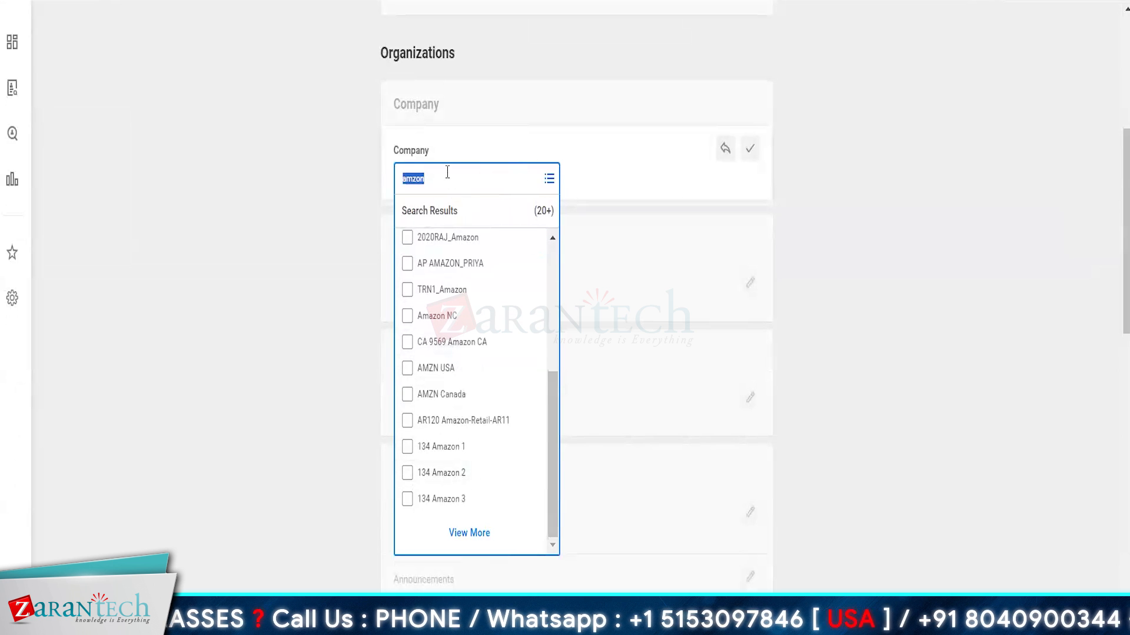
{"action": "type", "text": "amz"}
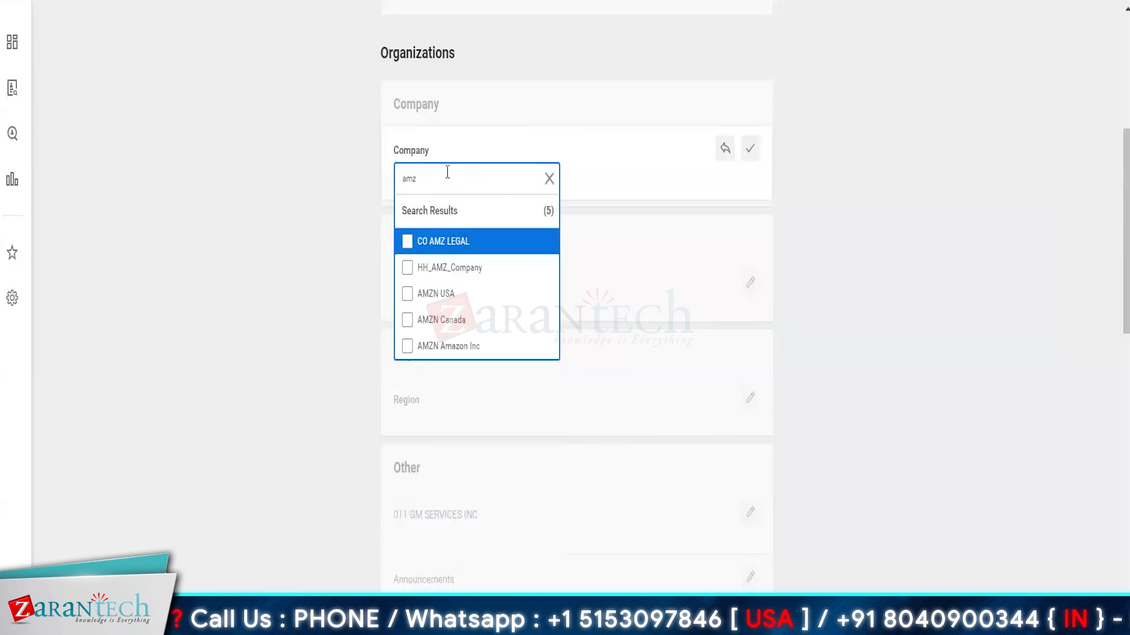
{"action": "left_click", "coordinate": [454, 323]}
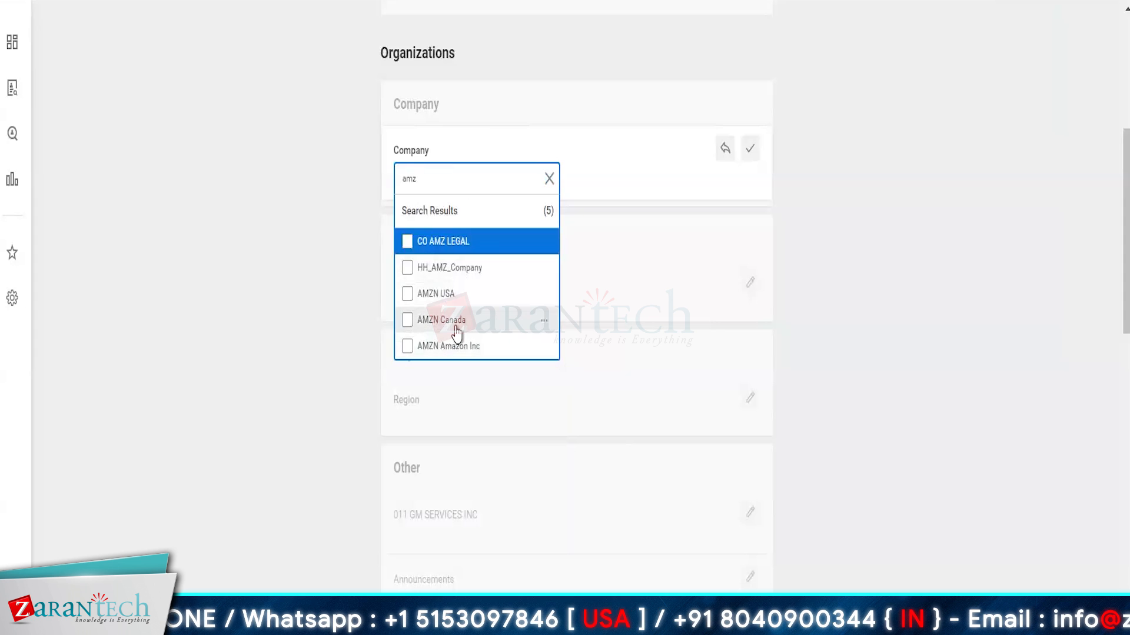
{"action": "left_click", "coordinate": [259, 381]}
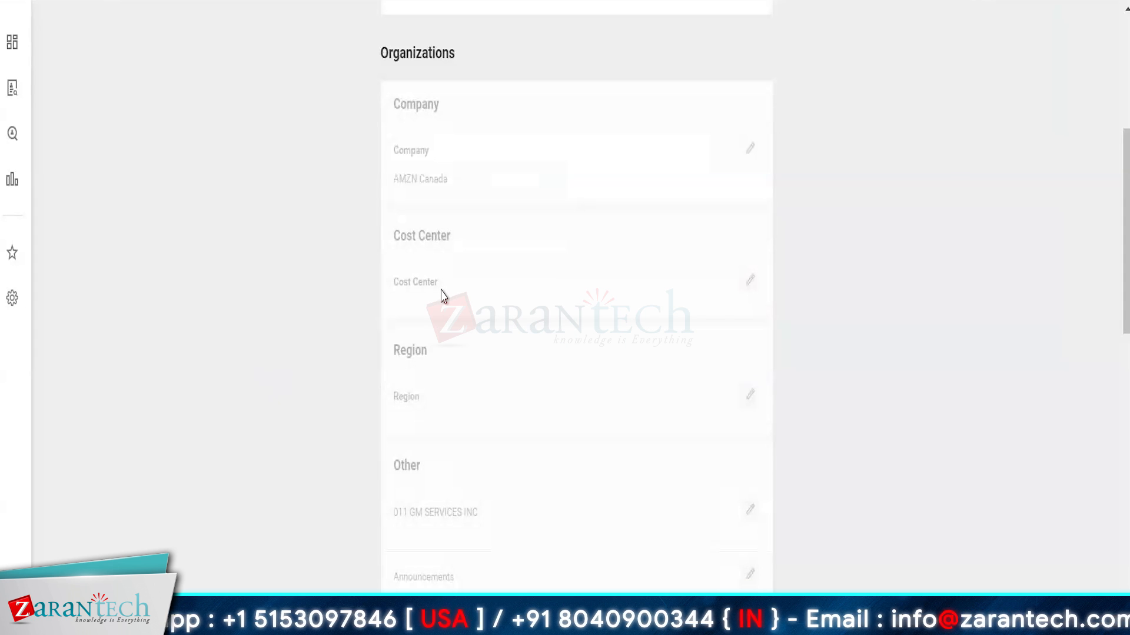
Step: Search the Cost Center field for 'amz', pick CC AMZ CA, and confirm it
{"action": "left_click", "coordinate": [459, 299]}
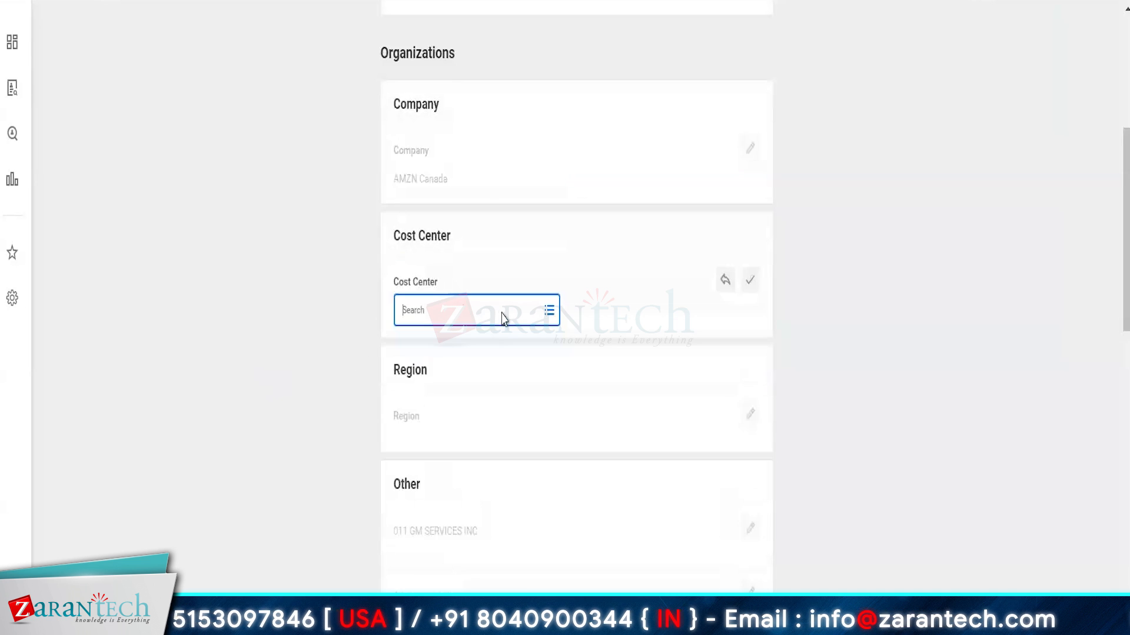
{"action": "left_click", "coordinate": [429, 307]}
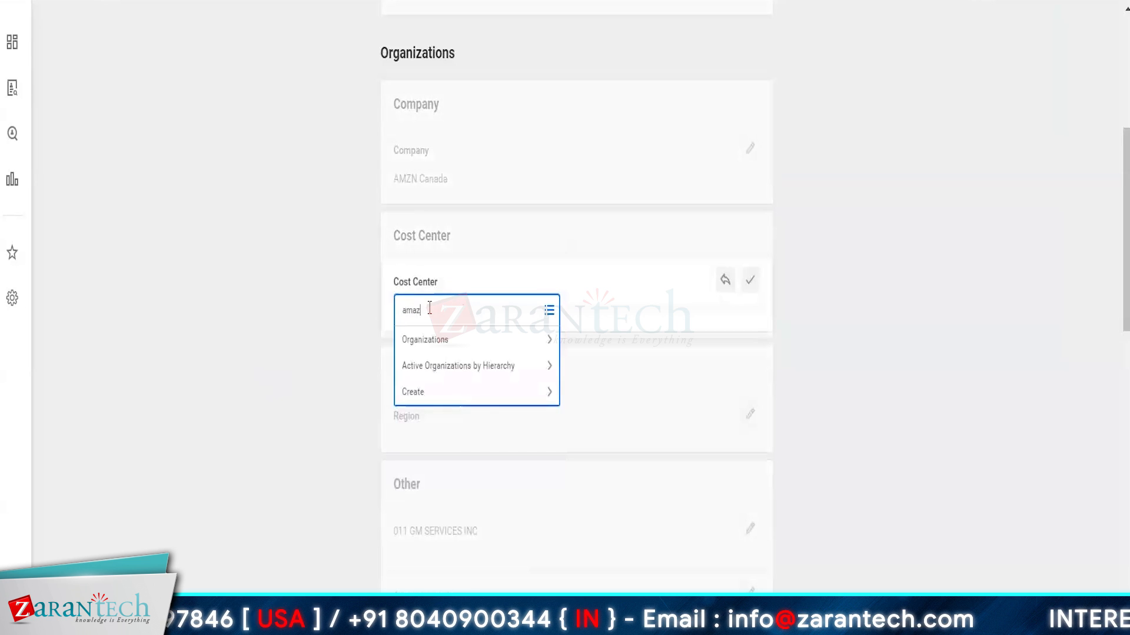
{"action": "key", "text": "Return"}
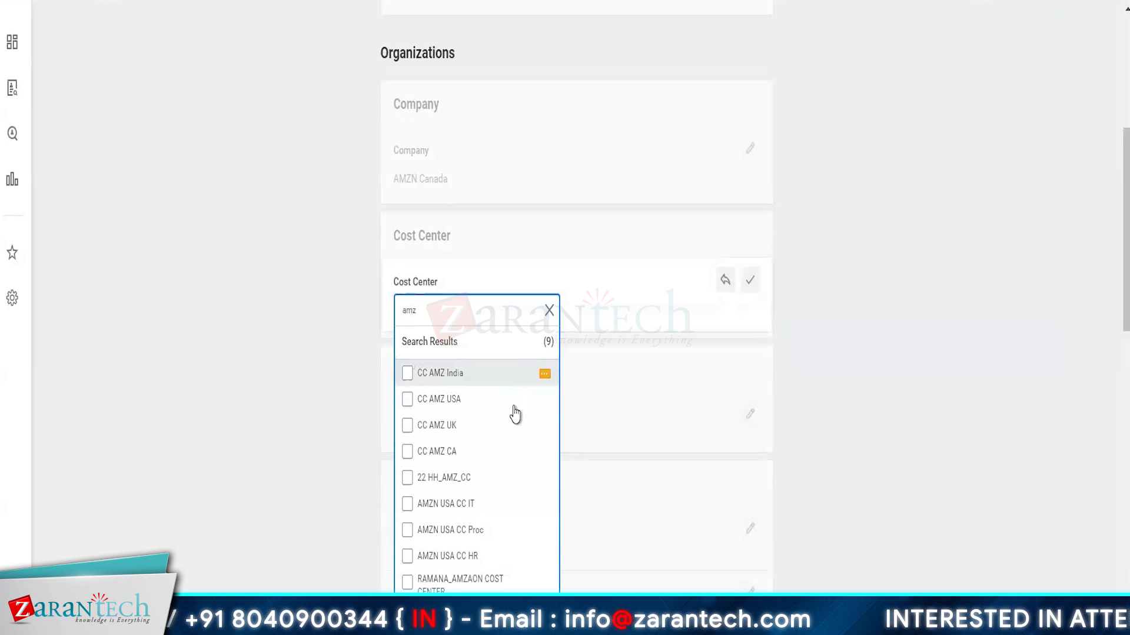
{"action": "left_click", "coordinate": [446, 458]}
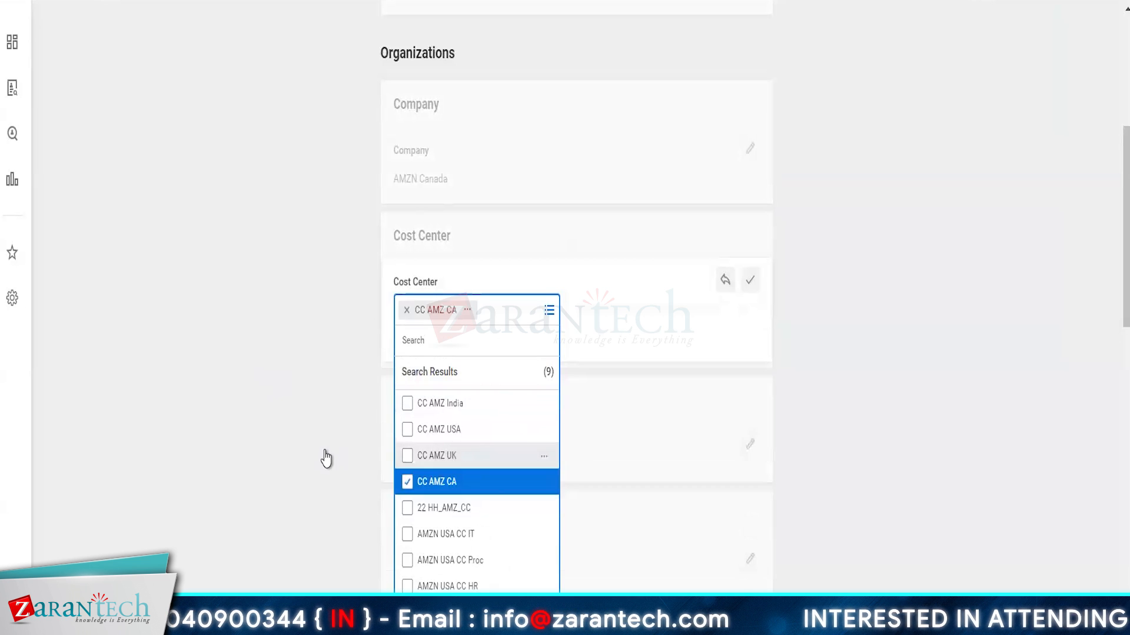
{"action": "left_click", "coordinate": [324, 457]}
{"action": "left_click", "coordinate": [278, 499]}
{"action": "scroll", "coordinate": [279, 500], "scroll_direction": "down", "scroll_amount": 2}
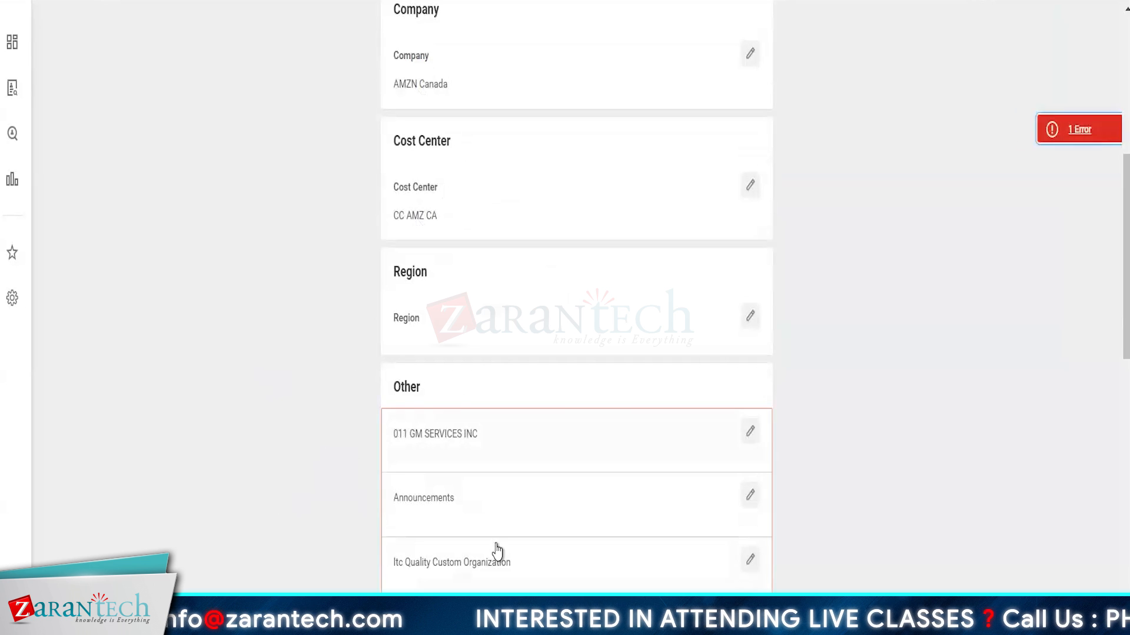
Step: Read the form error, then check the Nokia Logistics lookup and find no organizations listed
{"action": "scroll", "coordinate": [496, 549], "scroll_direction": "down", "scroll_amount": 20}
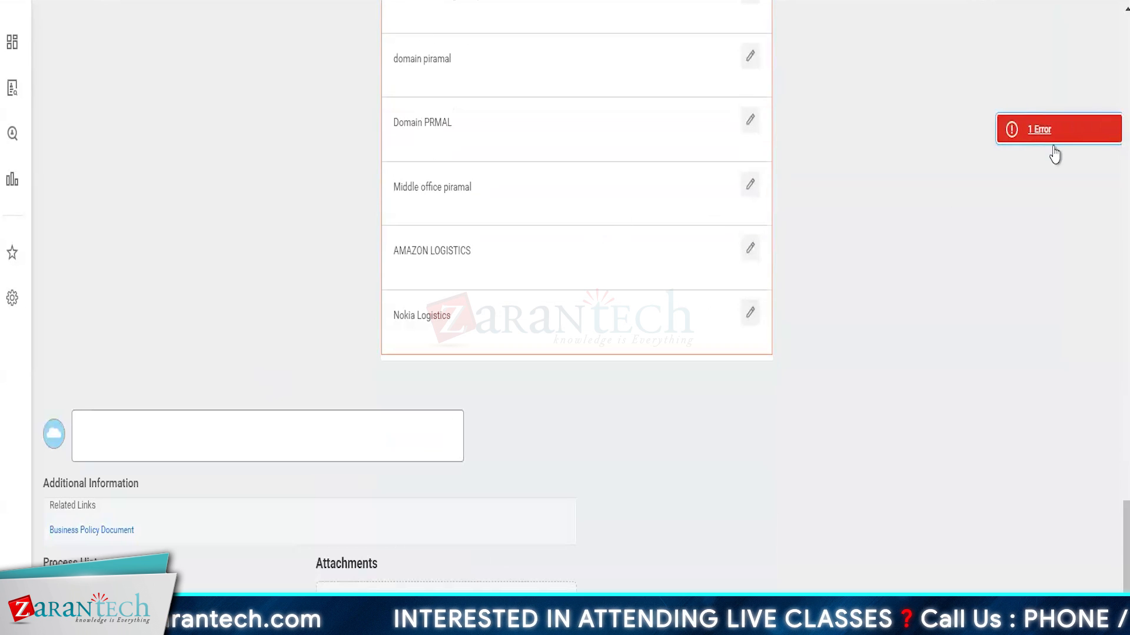
{"action": "left_click", "coordinate": [1061, 130]}
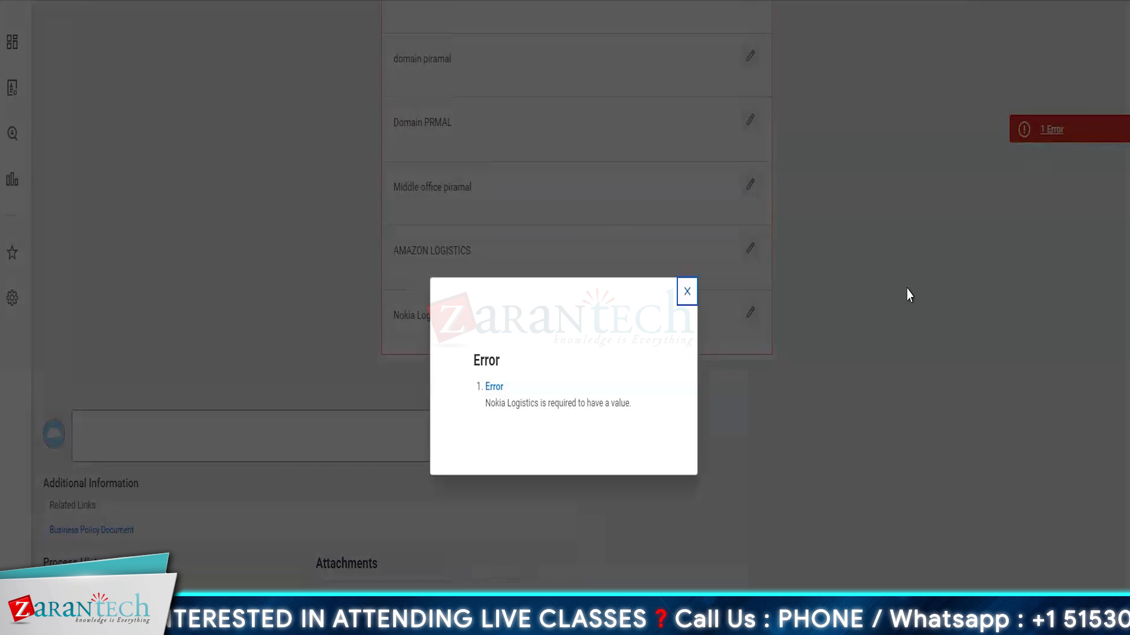
{"action": "left_click", "coordinate": [686, 293]}
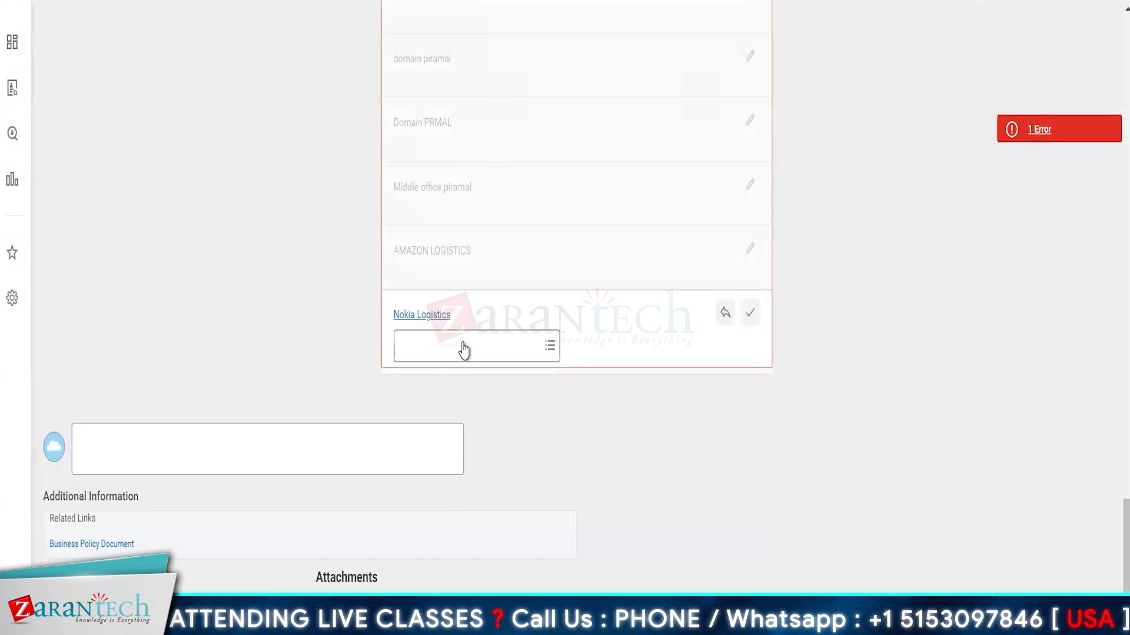
{"action": "left_click", "coordinate": [461, 345]}
{"action": "left_click", "coordinate": [442, 381]}
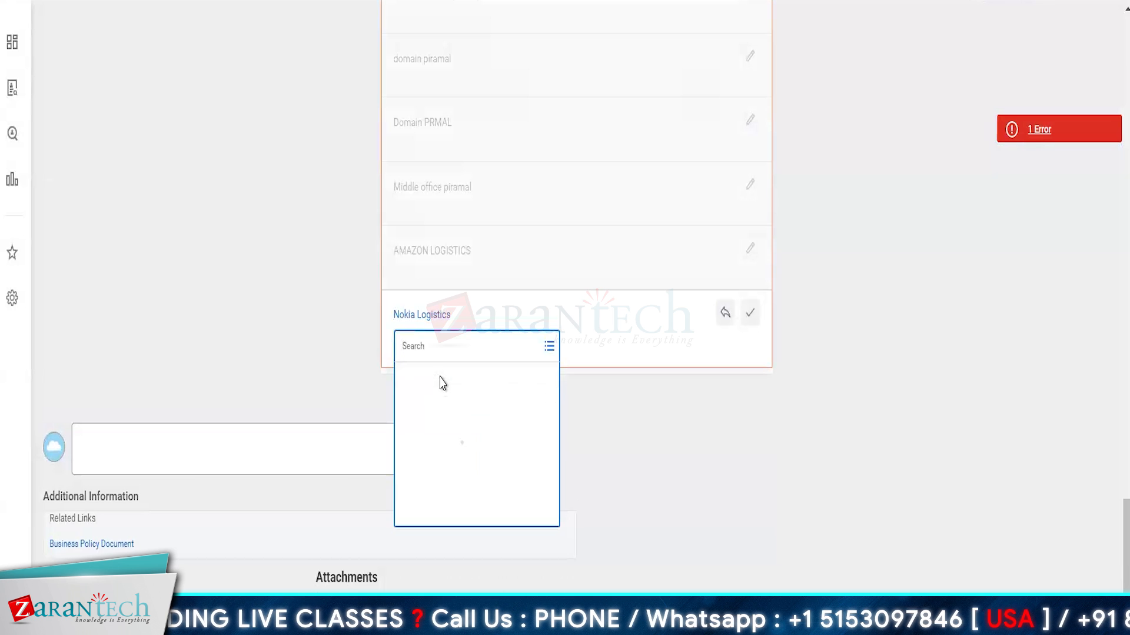
{"action": "left_click", "coordinate": [405, 383]}
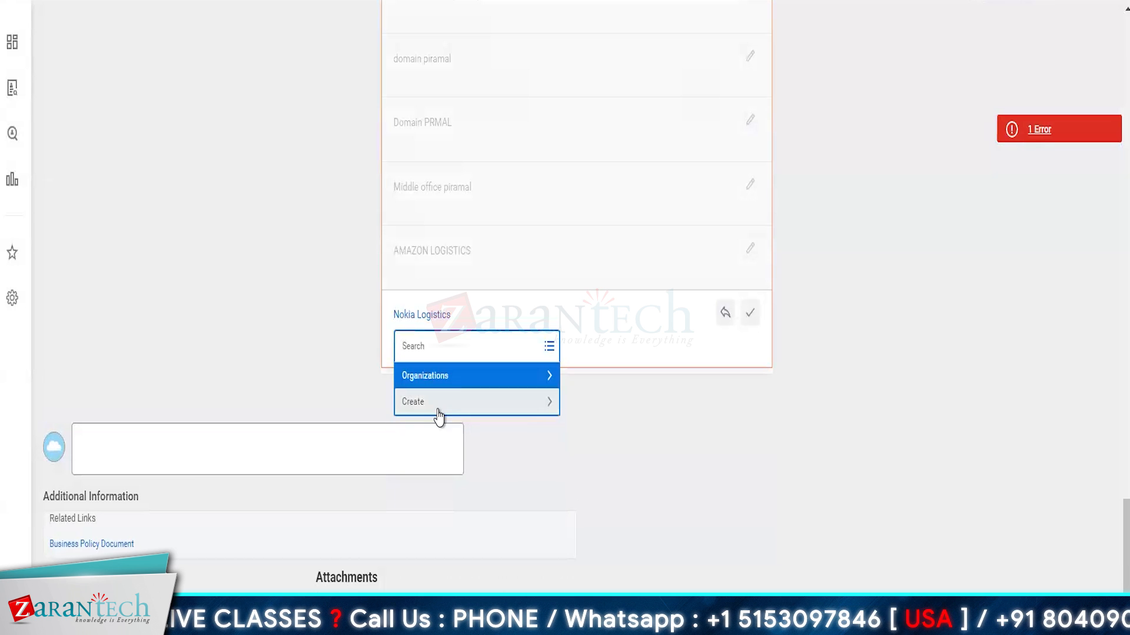
{"action": "left_click", "coordinate": [327, 360]}
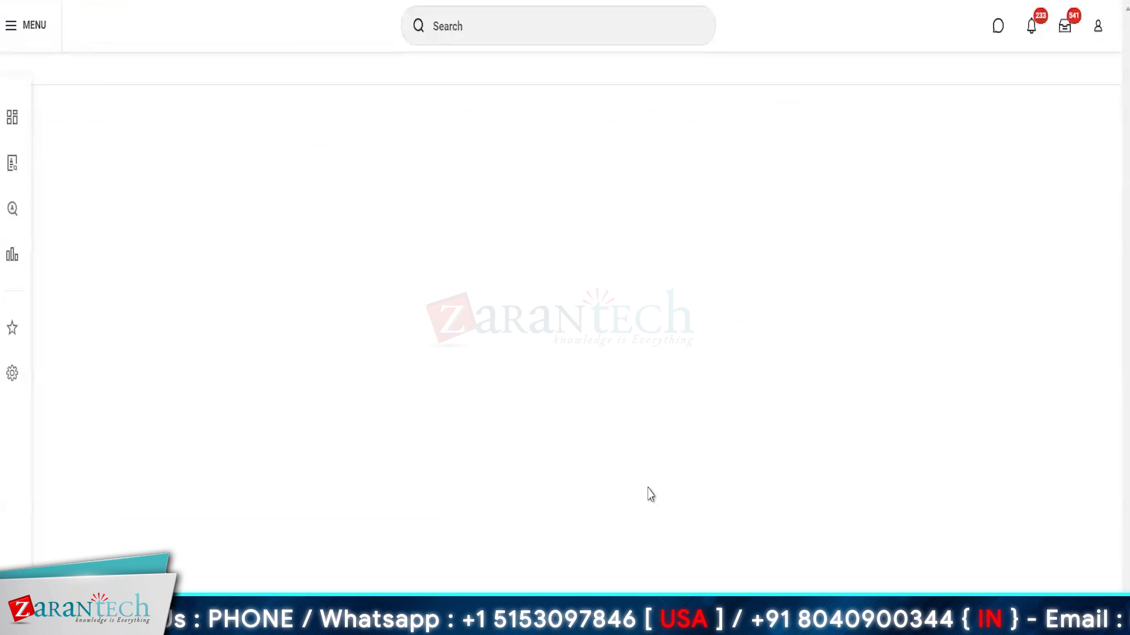
Step: Open Maintain Organization Types via 'maintain org' and start editing the Custom organization types
{"action": "left_click", "coordinate": [500, 36]}
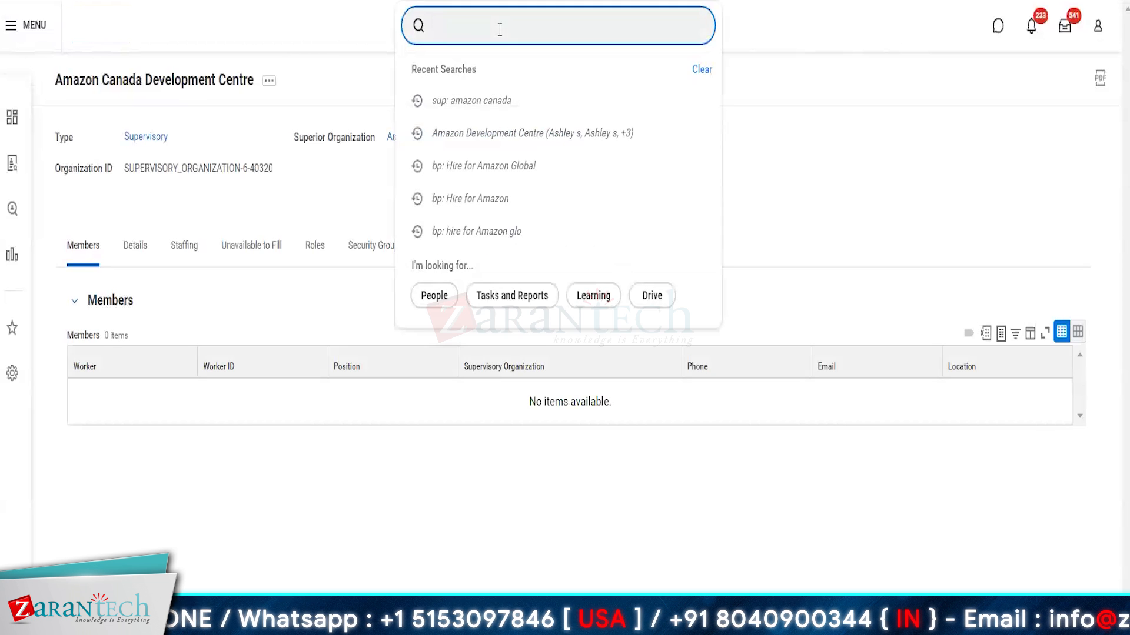
{"action": "type", "text": "maintain org type"}
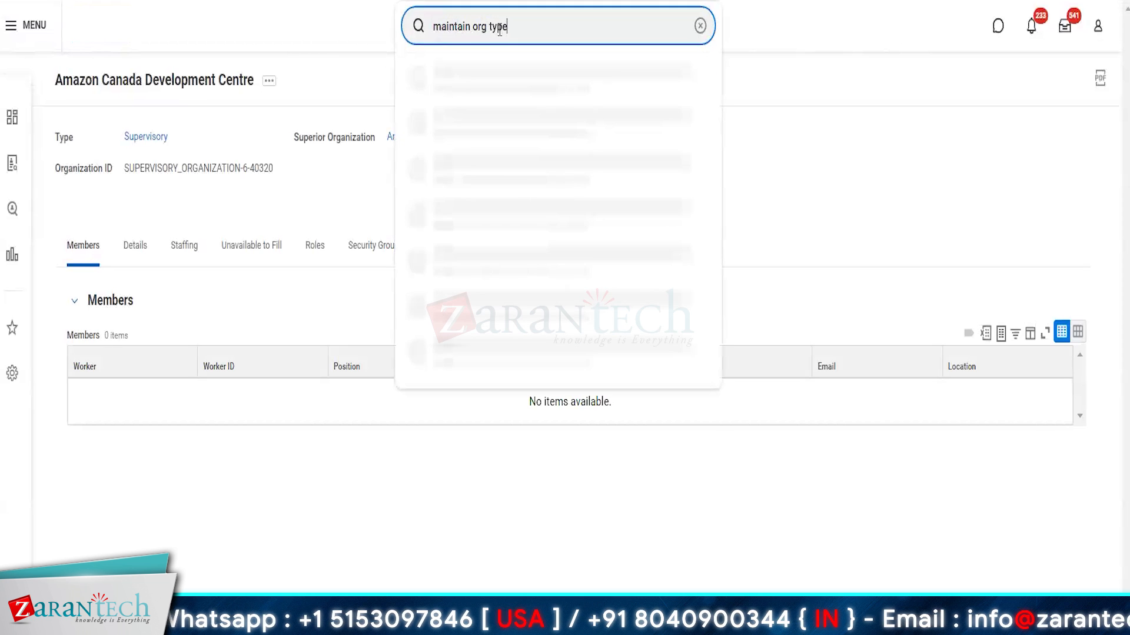
{"action": "left_click", "coordinate": [536, 94]}
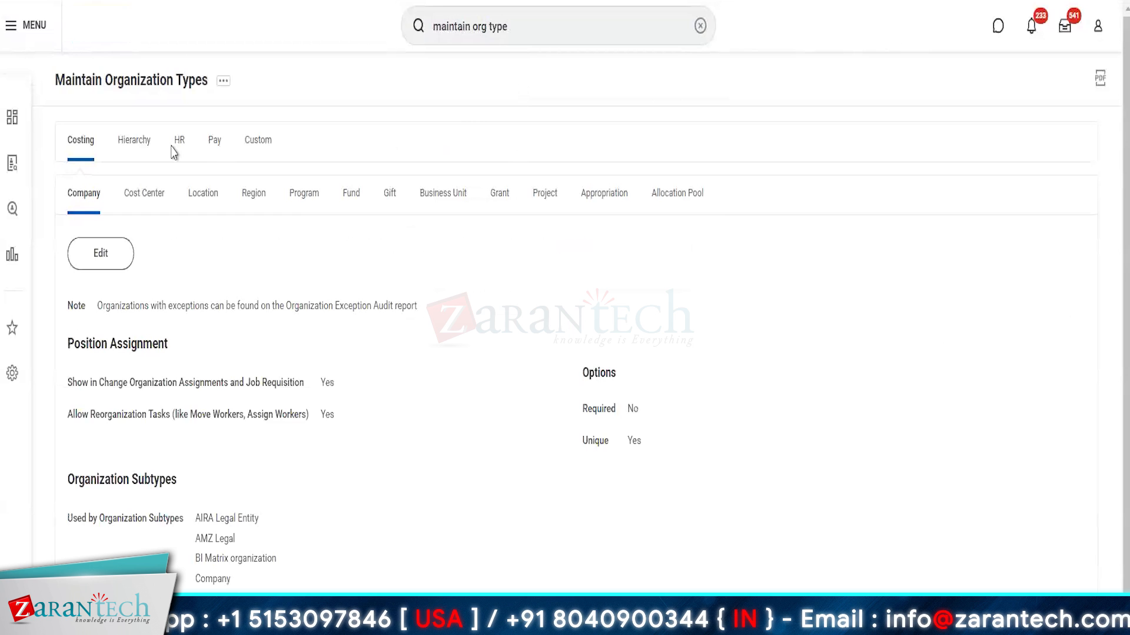
{"action": "left_click", "coordinate": [262, 143]}
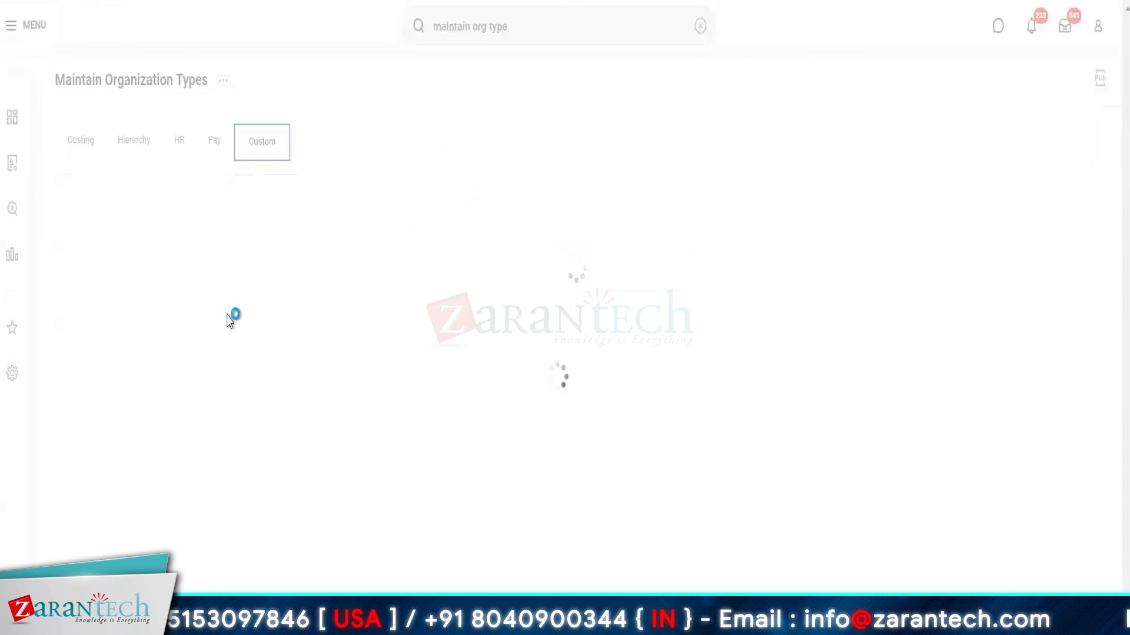
{"action": "scroll", "coordinate": [310, 306], "scroll_direction": "up", "scroll_amount": 15}
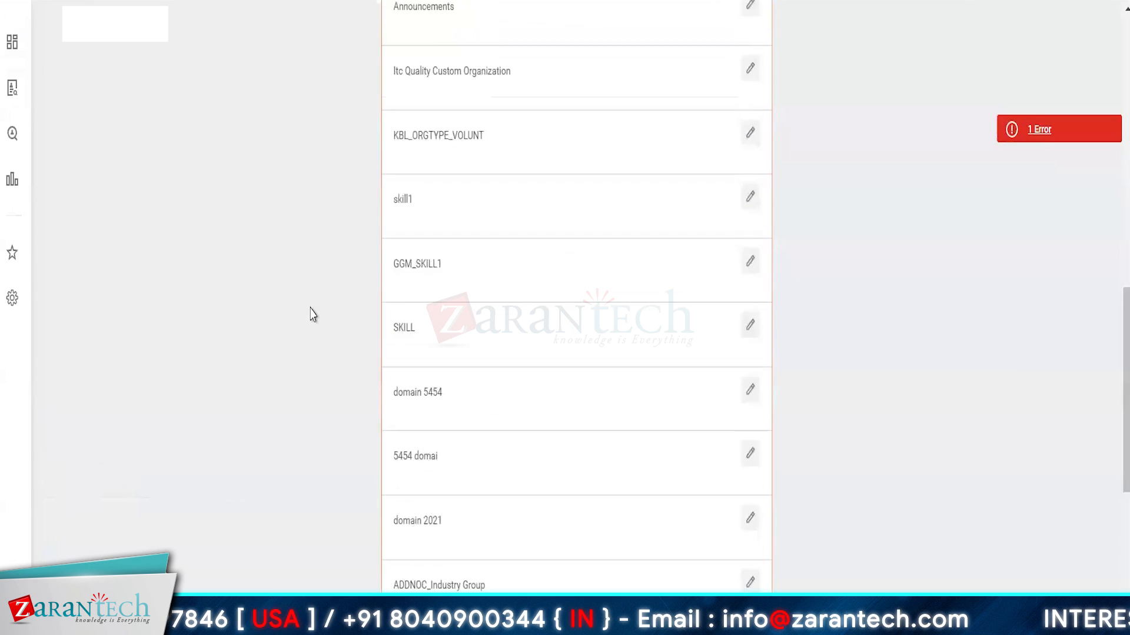
{"action": "scroll", "coordinate": [386, 415], "scroll_direction": "down", "scroll_amount": 2}
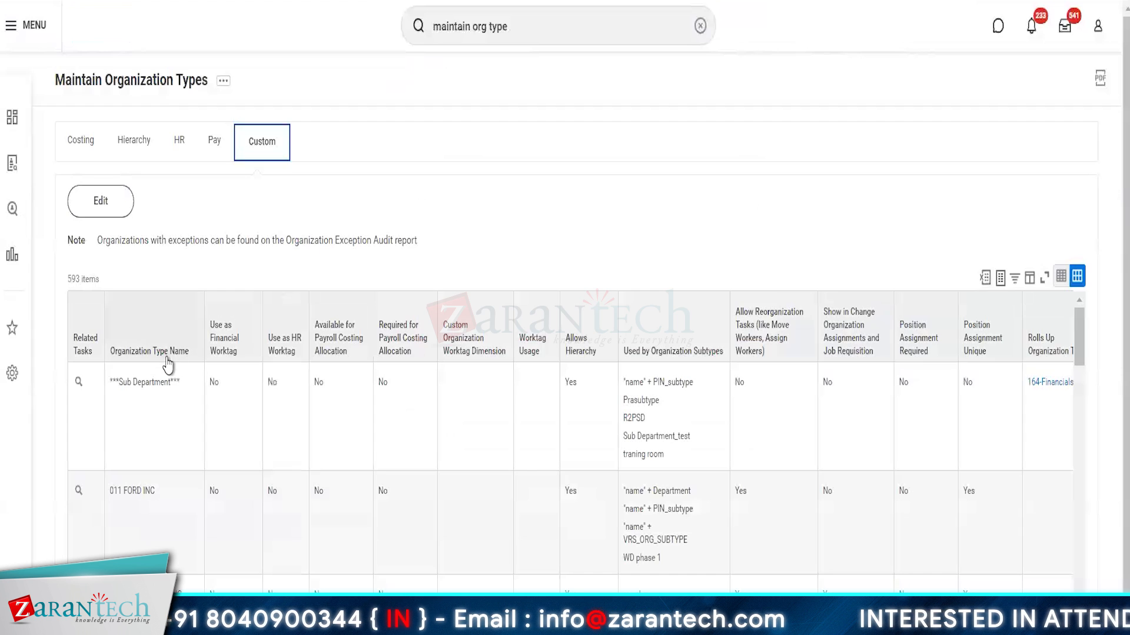
{"action": "left_click", "coordinate": [111, 351]}
{"action": "left_click", "coordinate": [107, 213]}
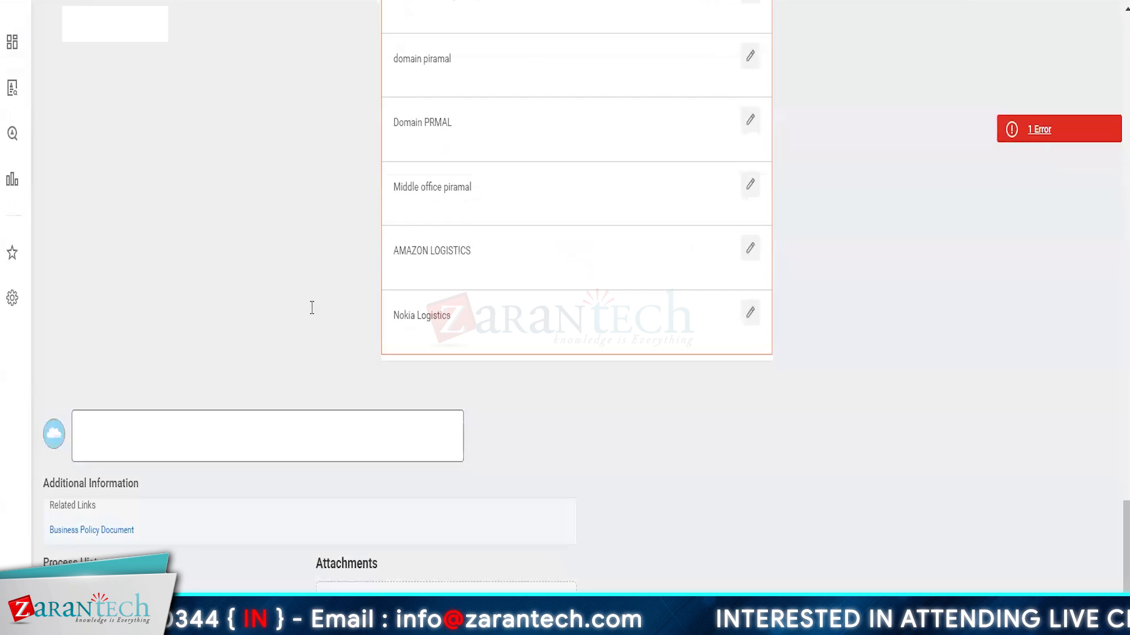
Step: Retry editing the custom organization types, then reload the organization assignment form with F5
{"action": "scroll", "coordinate": [310, 307], "scroll_direction": "up", "scroll_amount": 10}
{"action": "scroll", "coordinate": [310, 315], "scroll_direction": "up", "scroll_amount": 8}
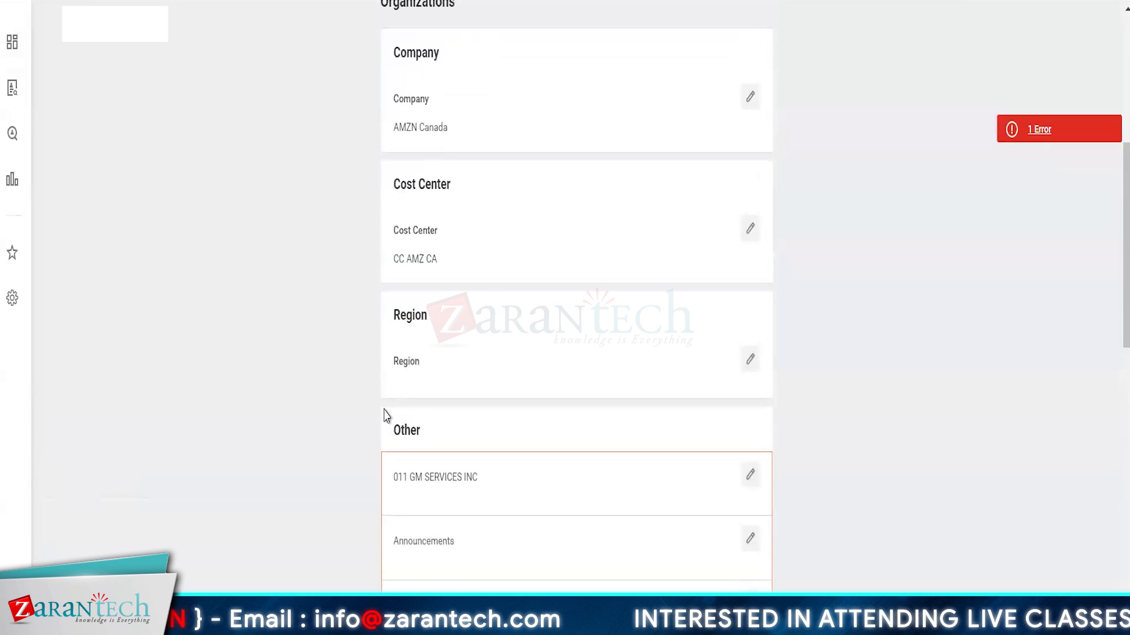
{"action": "scroll", "coordinate": [384, 416], "scroll_direction": "down", "scroll_amount": 2}
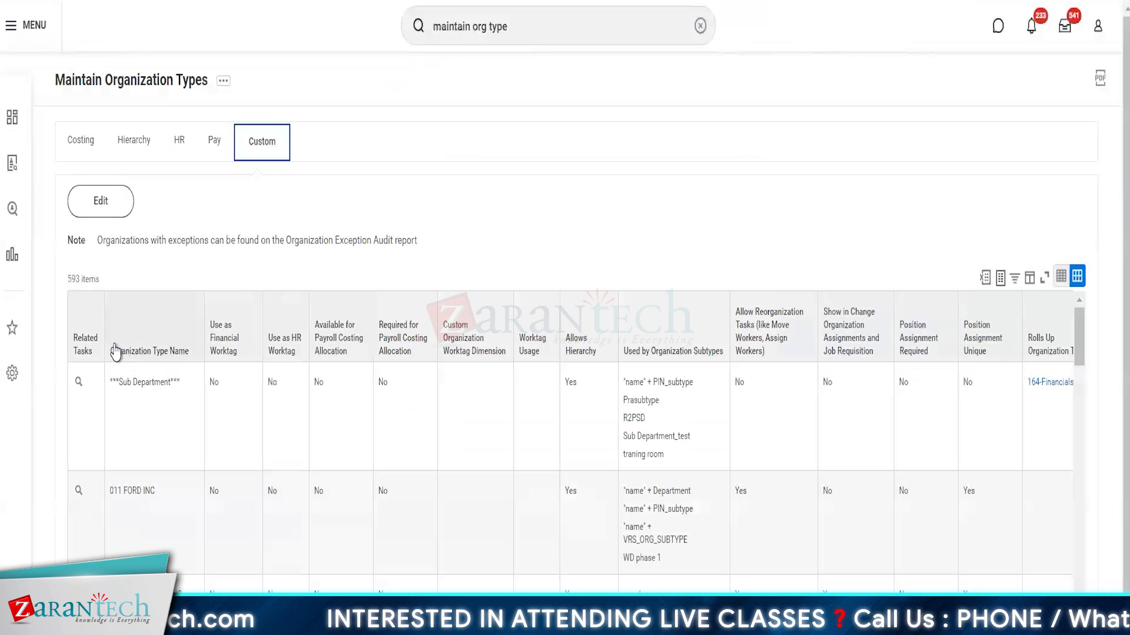
{"action": "left_click", "coordinate": [121, 348]}
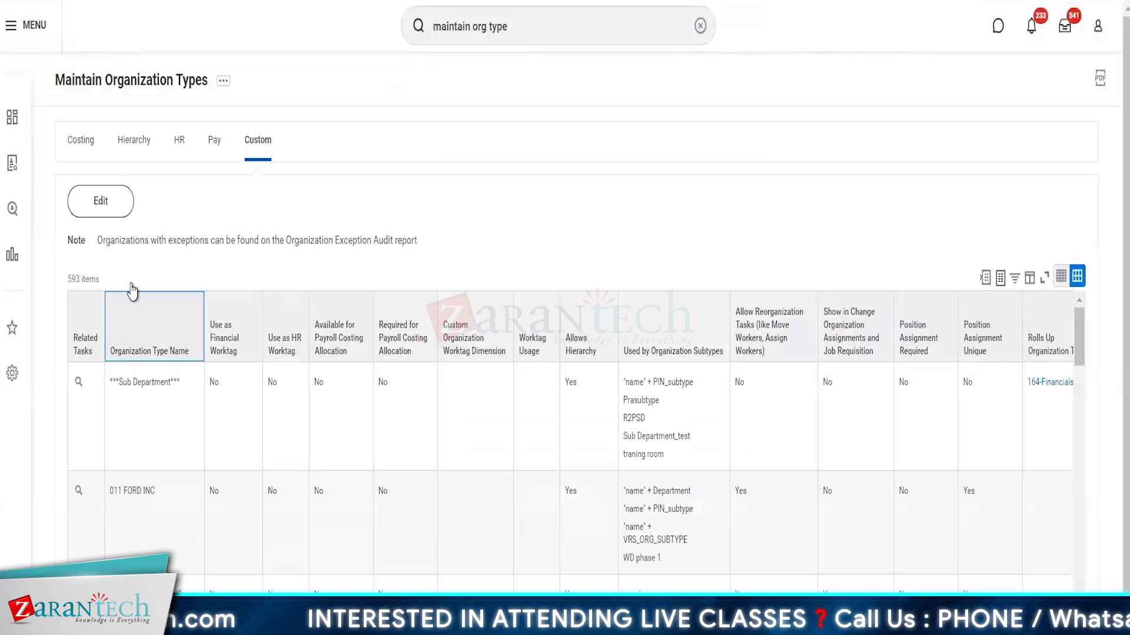
{"action": "left_click", "coordinate": [106, 206]}
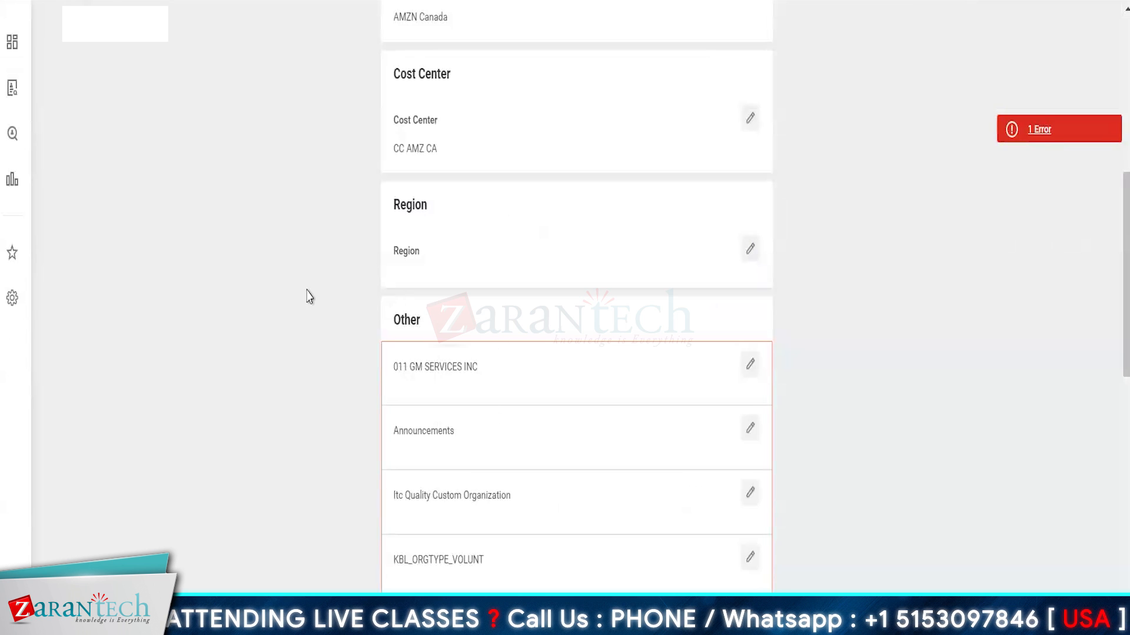
{"action": "key", "text": "F5"}
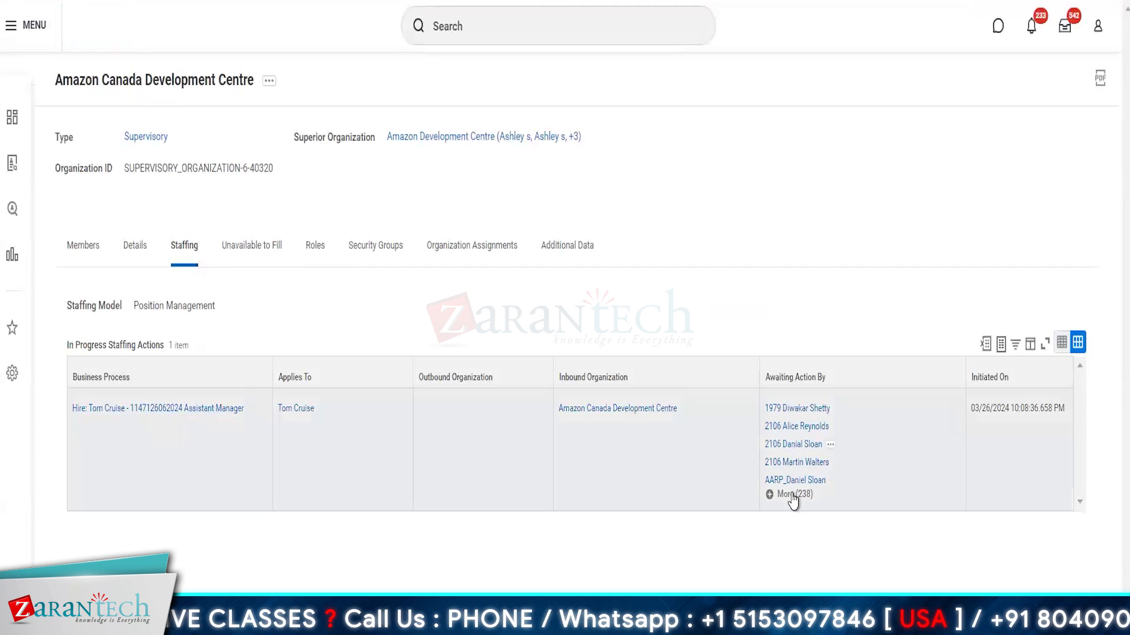
Step: Reopen the hire's pending organization assignments task from the inbox and scroll through it
{"action": "left_click", "coordinate": [1064, 26]}
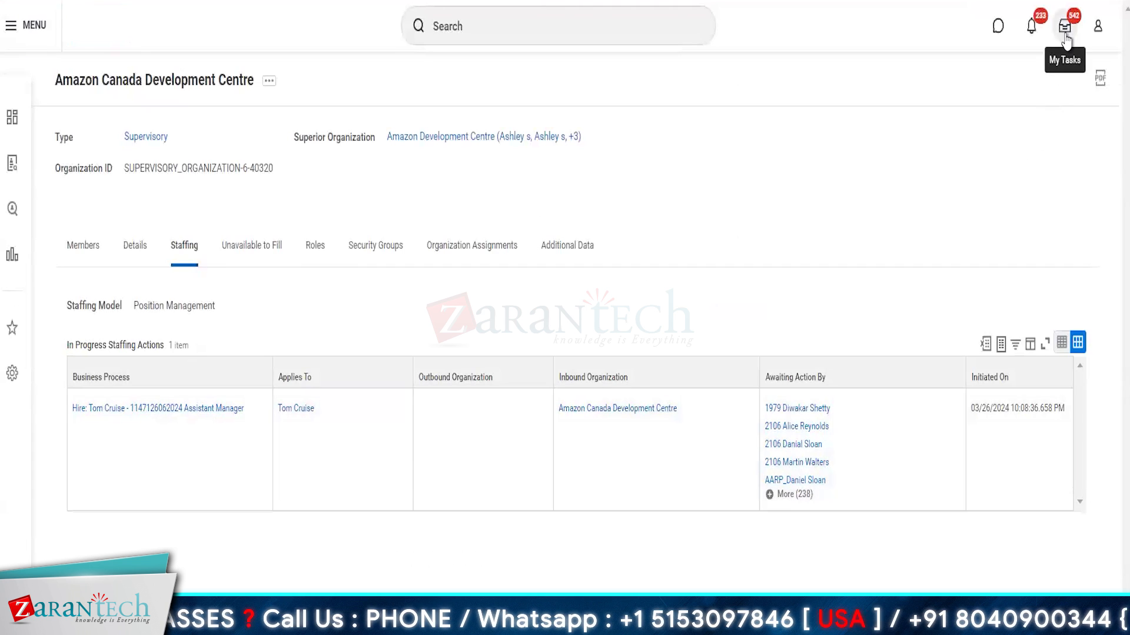
{"action": "left_click", "coordinate": [200, 409]}
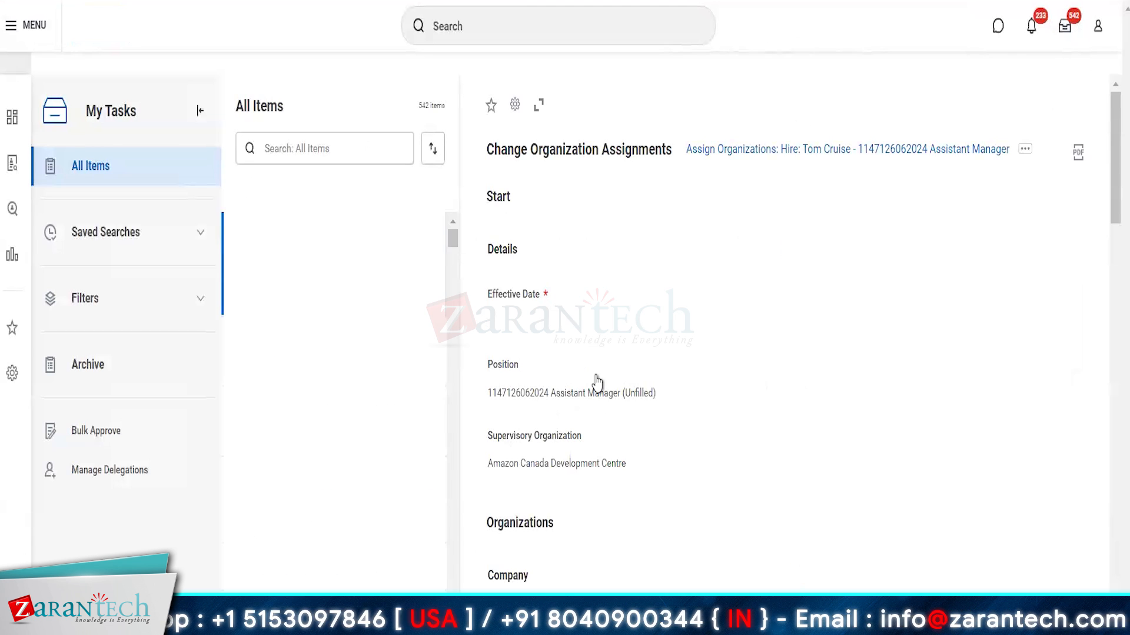
{"action": "scroll", "coordinate": [595, 381], "scroll_direction": "down", "scroll_amount": 5}
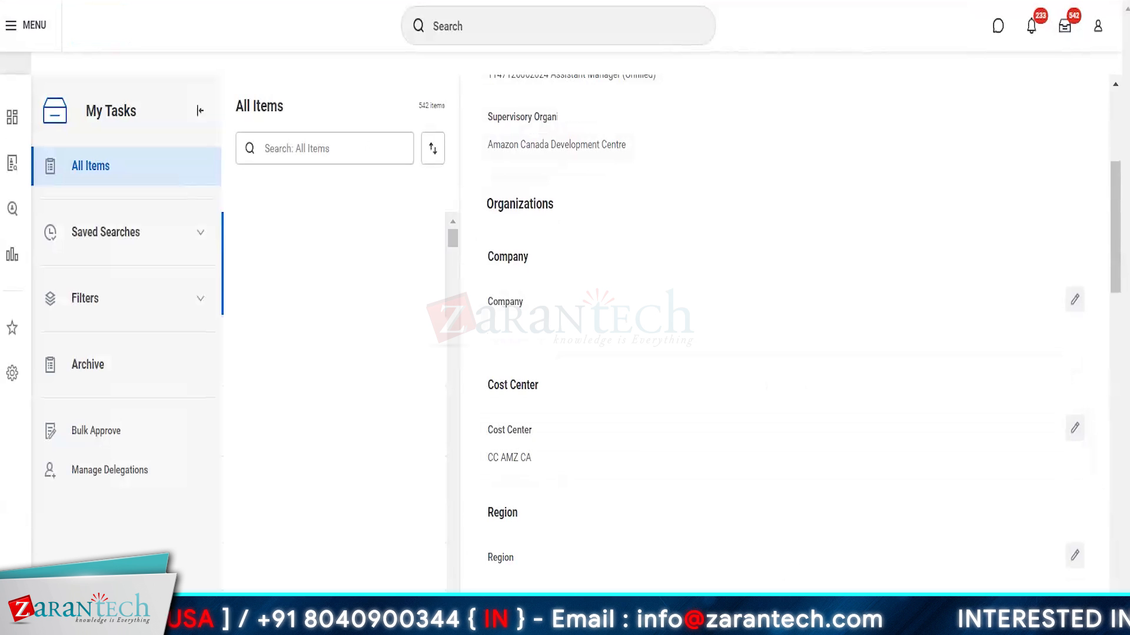
{"action": "scroll", "coordinate": [751, 530], "scroll_direction": "down", "scroll_amount": 15}
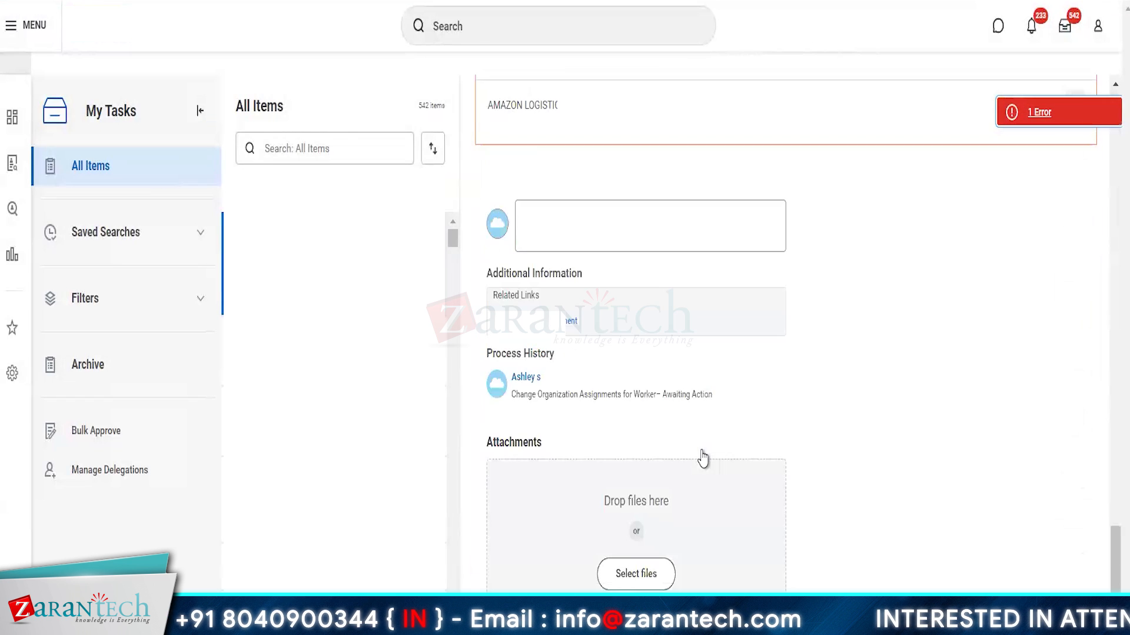
{"action": "scroll", "coordinate": [703, 458], "scroll_direction": "up", "scroll_amount": 15}
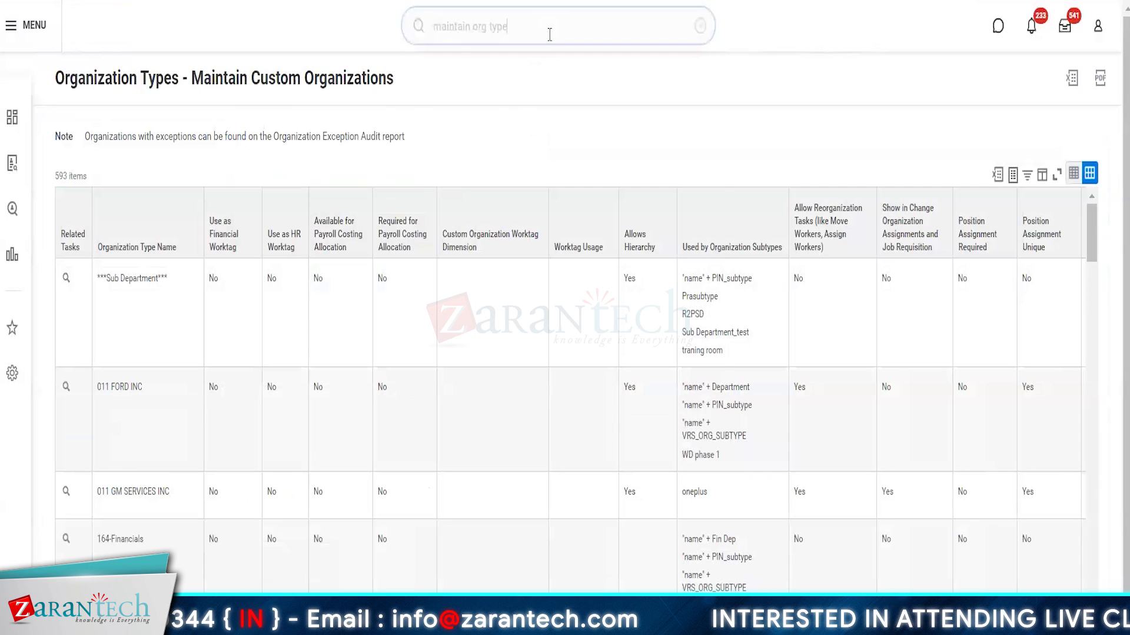
Step: Reopen Maintain Organization Types and put its Custom organization types into edit mode
{"action": "left_click", "coordinate": [550, 34]}
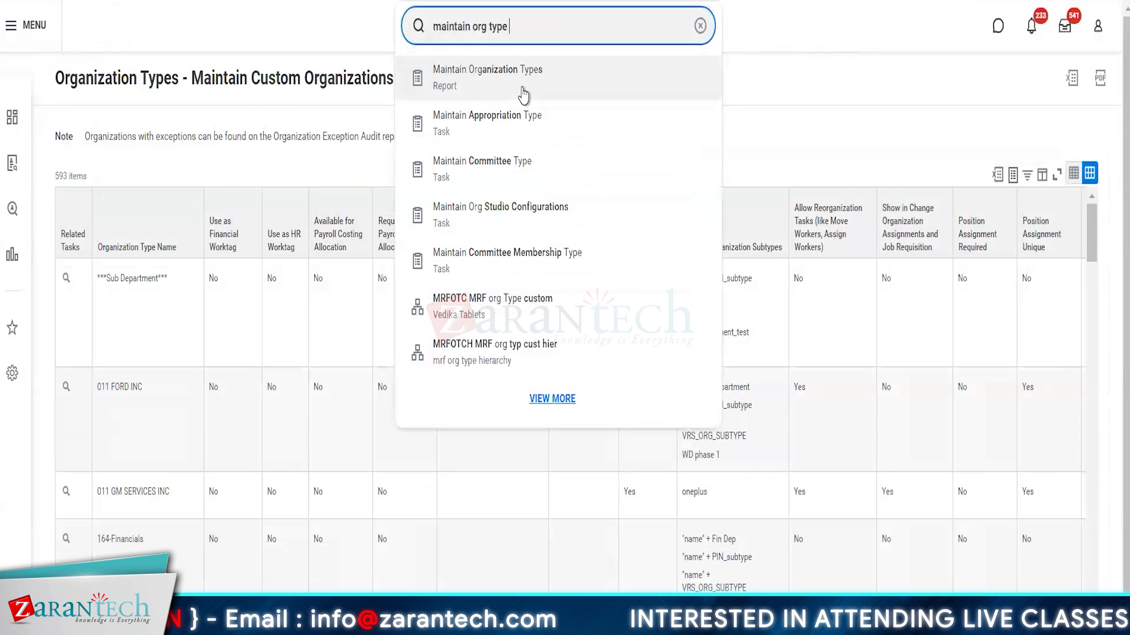
{"action": "left_click", "coordinate": [469, 93]}
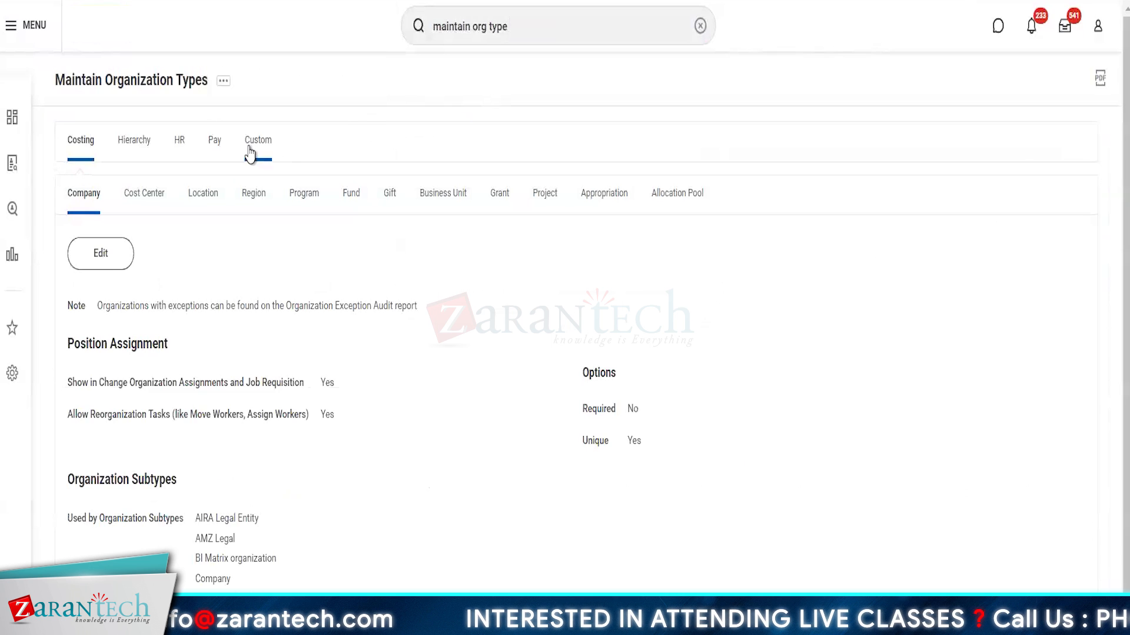
{"action": "left_click", "coordinate": [254, 151]}
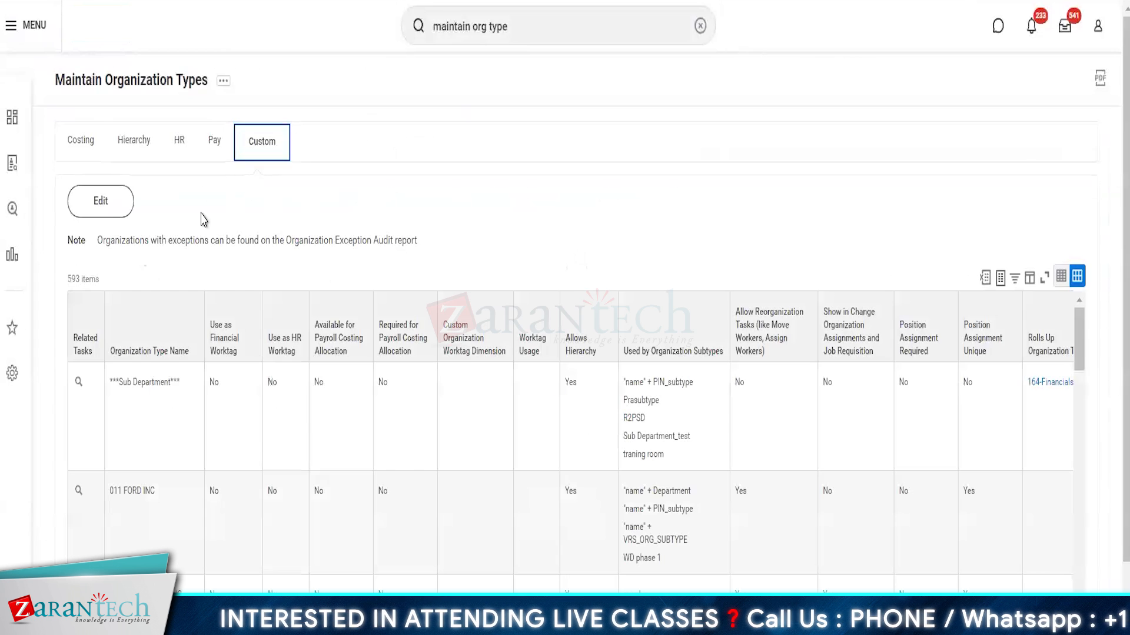
{"action": "left_click", "coordinate": [101, 203]}
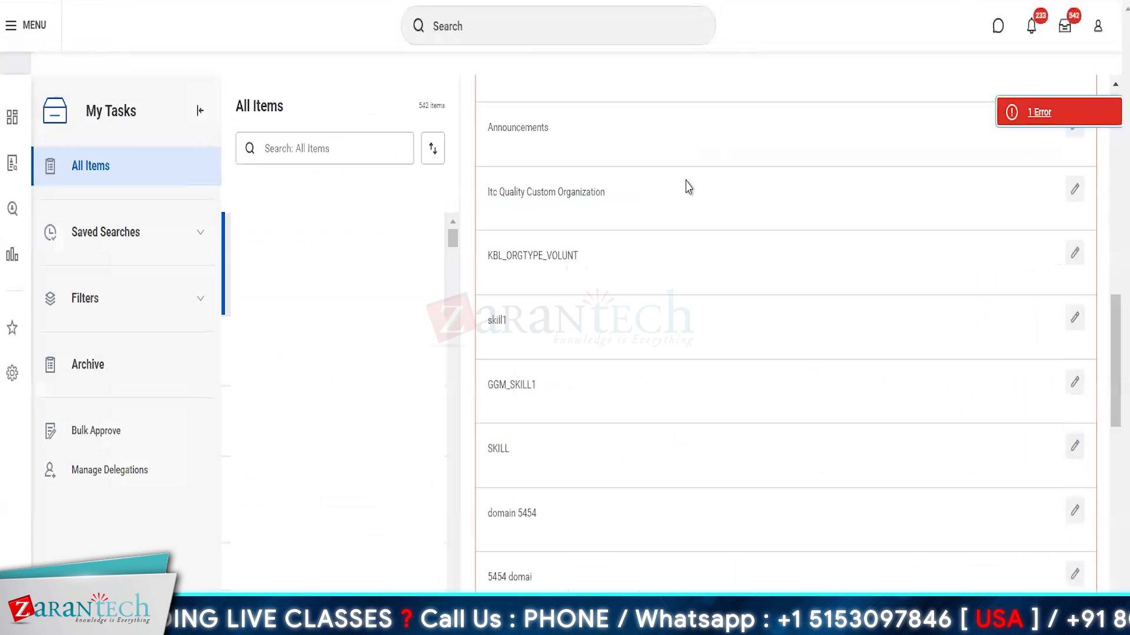
Step: Check the required-field error and choose GM SERVICES from Organizations for the empty field
{"action": "left_click", "coordinate": [1037, 122]}
{"action": "left_click", "coordinate": [705, 291]}
{"action": "left_click", "coordinate": [598, 407]}
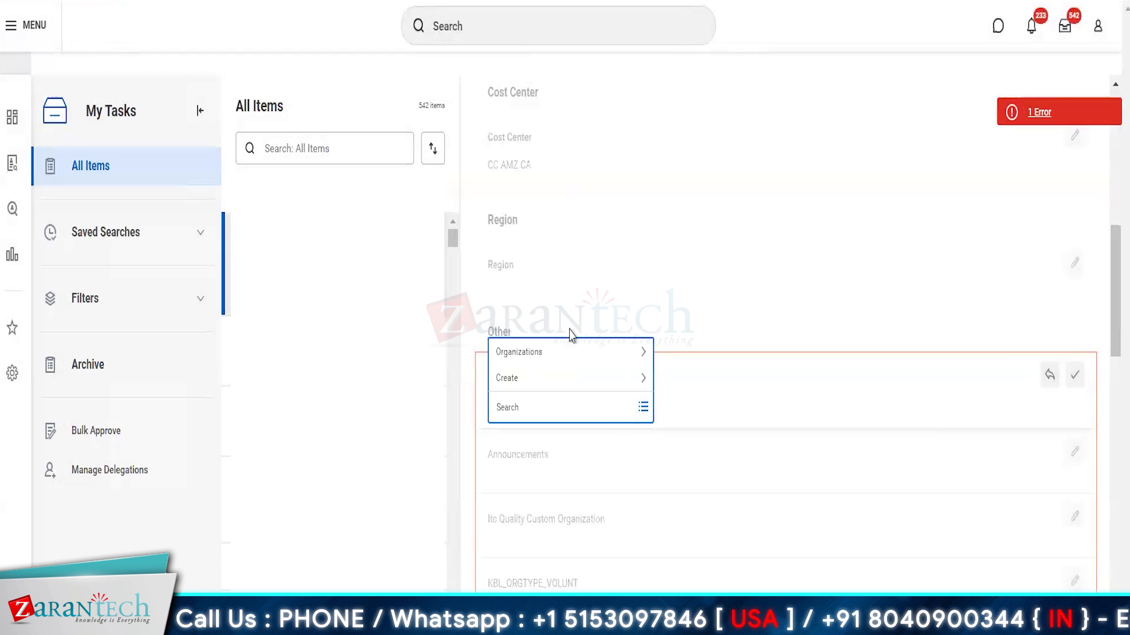
{"action": "left_click", "coordinate": [533, 348]}
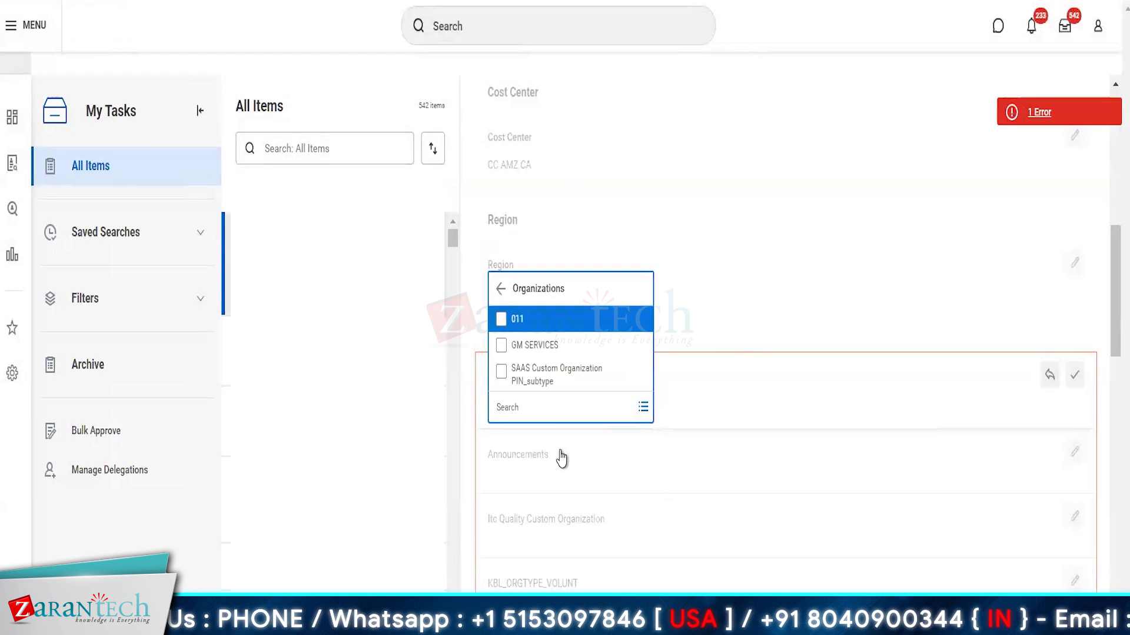
{"action": "left_click", "coordinate": [518, 347]}
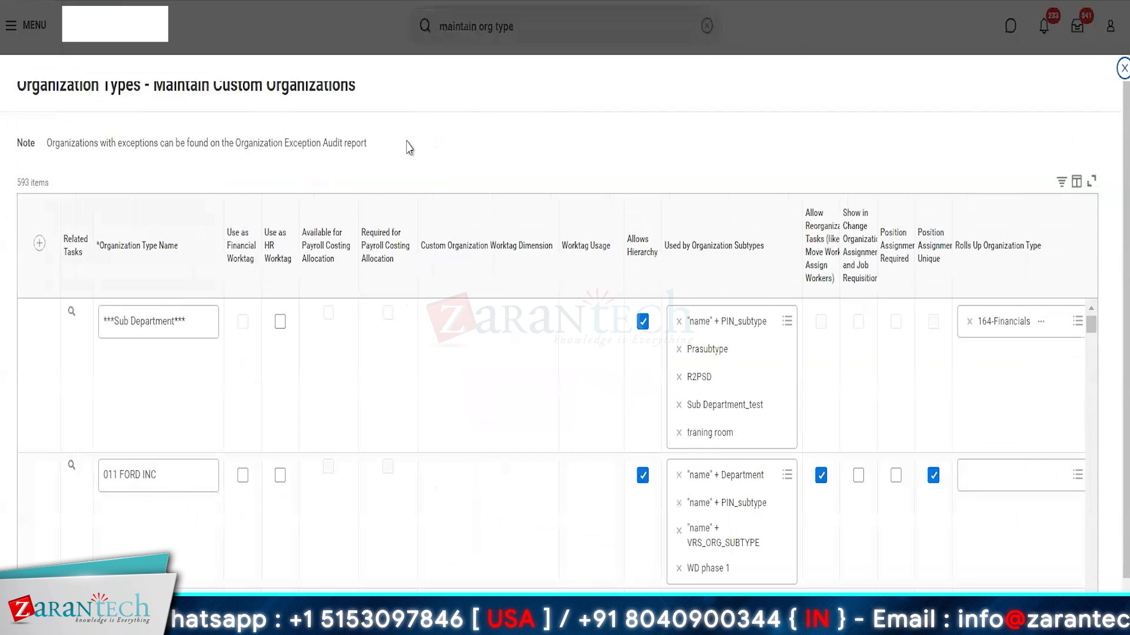
{"action": "scroll", "coordinate": [777, 322], "scroll_direction": "right", "scroll_amount": 3}
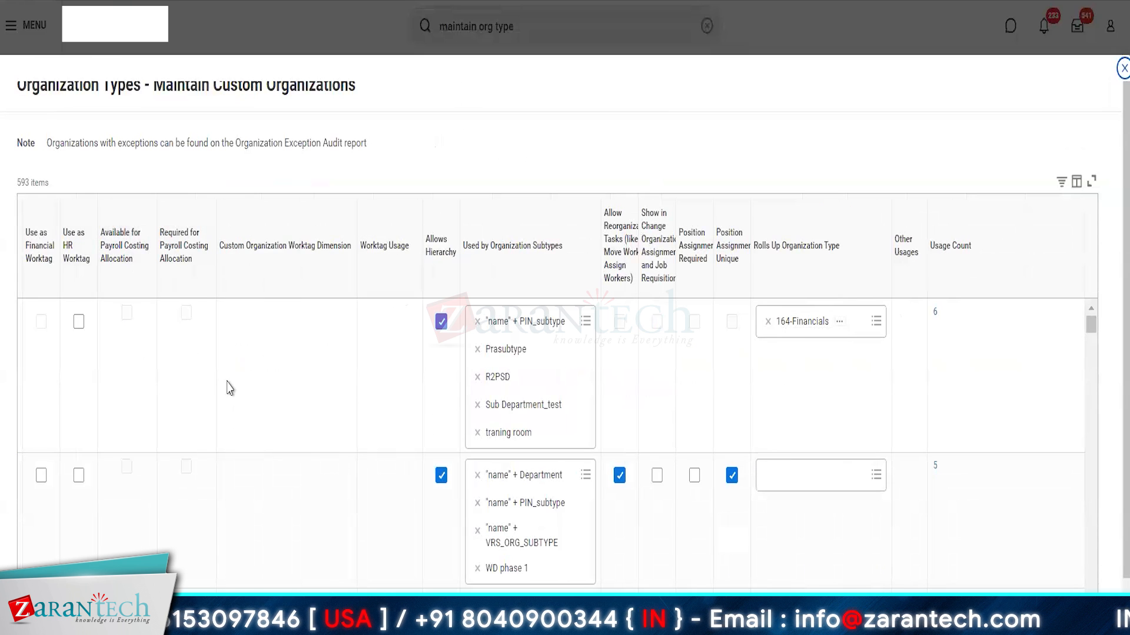
{"action": "scroll", "coordinate": [226, 386], "scroll_direction": "left", "scroll_amount": 3}
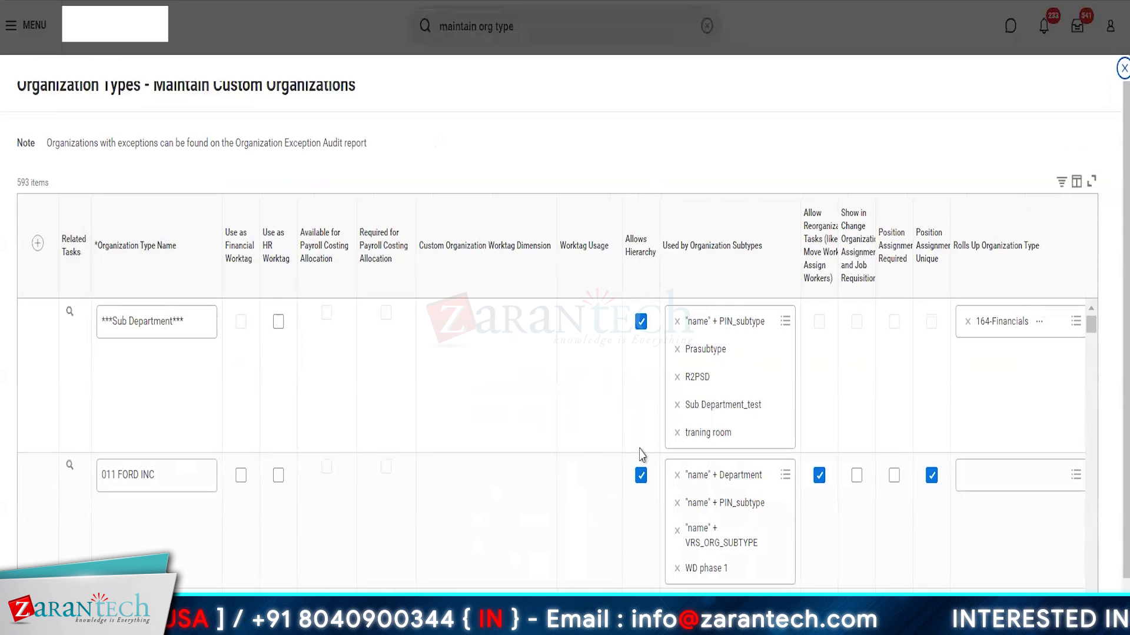
{"action": "scroll", "coordinate": [641, 456], "scroll_direction": "right", "scroll_amount": 3}
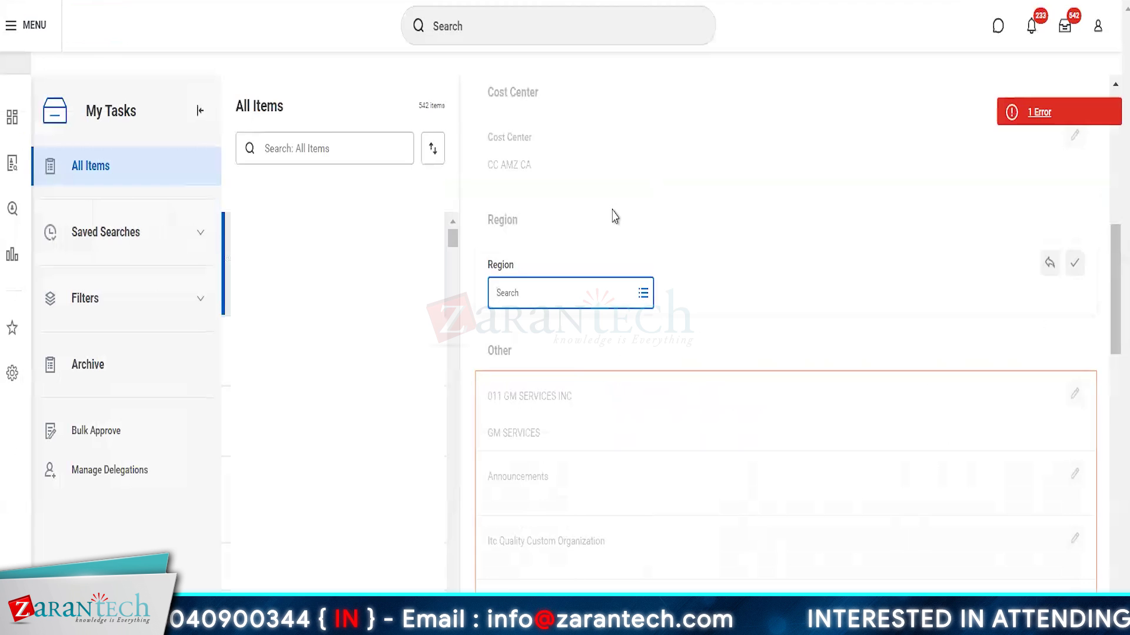
Step: Check which required field the 1 Error badge reports, then dismiss it
{"action": "scroll", "coordinate": [610, 214], "scroll_direction": "down", "scroll_amount": 5}
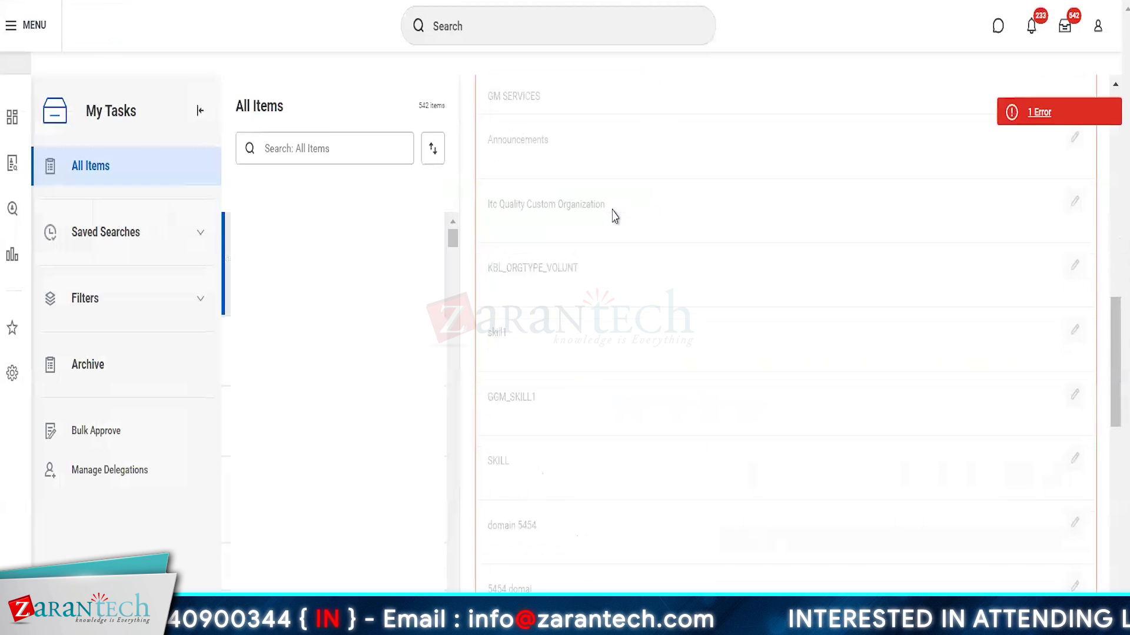
{"action": "left_click", "coordinate": [1041, 112]}
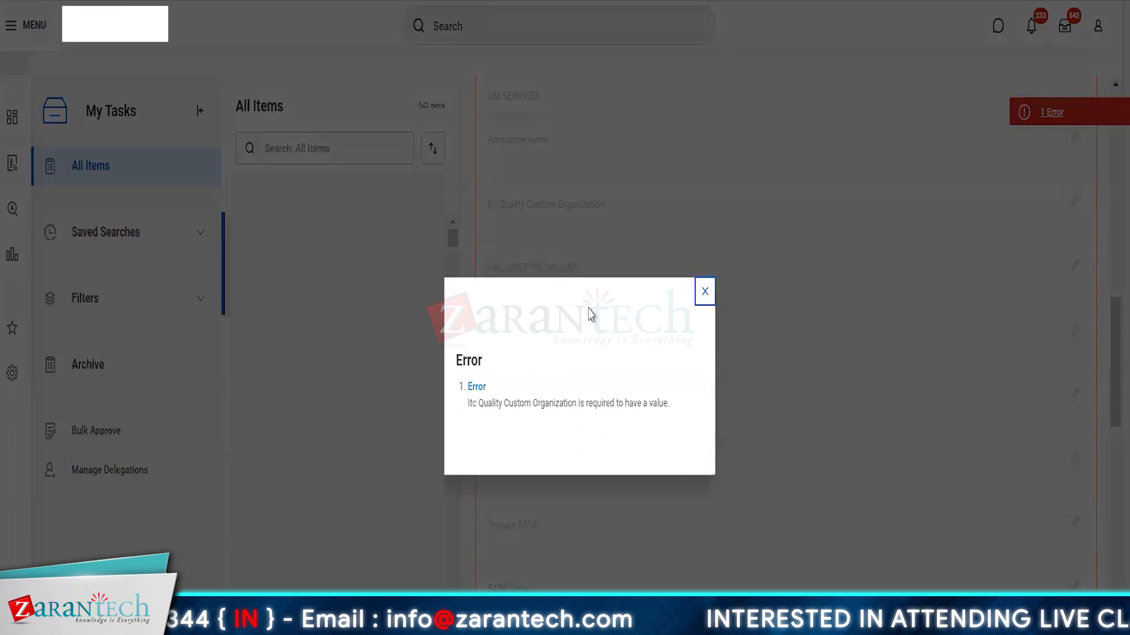
{"action": "left_click", "coordinate": [705, 292]}
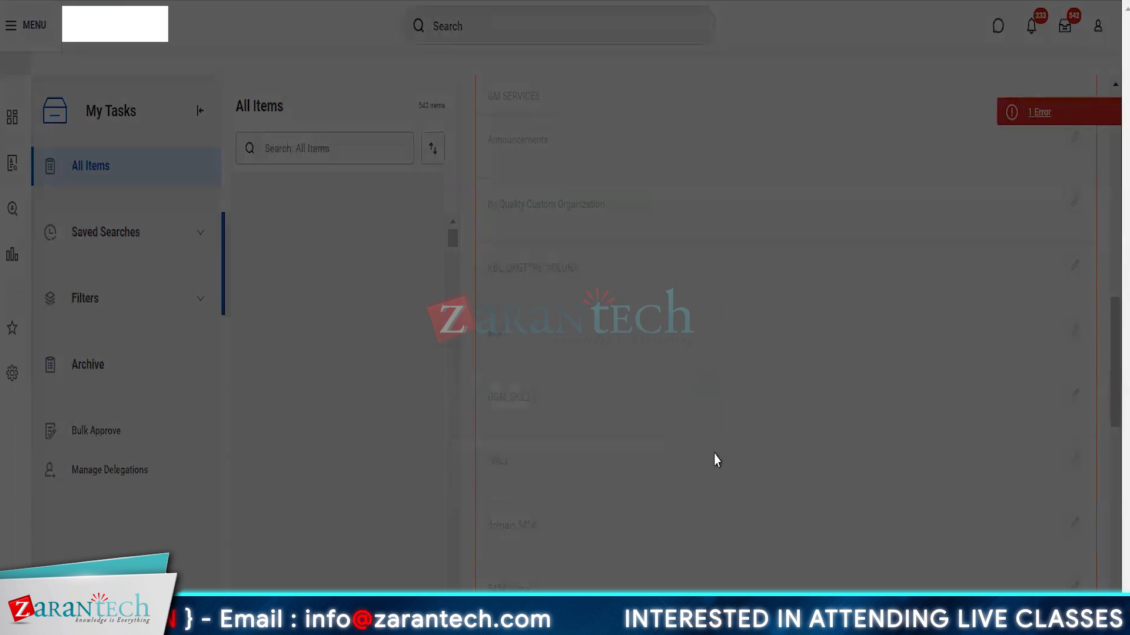
{"action": "scroll", "coordinate": [713, 458], "scroll_direction": "down", "scroll_amount": 5}
{"action": "scroll", "coordinate": [577, 449], "scroll_direction": "down", "scroll_amount": 3}
{"action": "scroll", "coordinate": [578, 447], "scroll_direction": "up", "scroll_amount": 10}
Step: Set Itc Quality Custom Organization to GMS Global and review the remaining Announcements error
{"action": "left_click", "coordinate": [552, 429]}
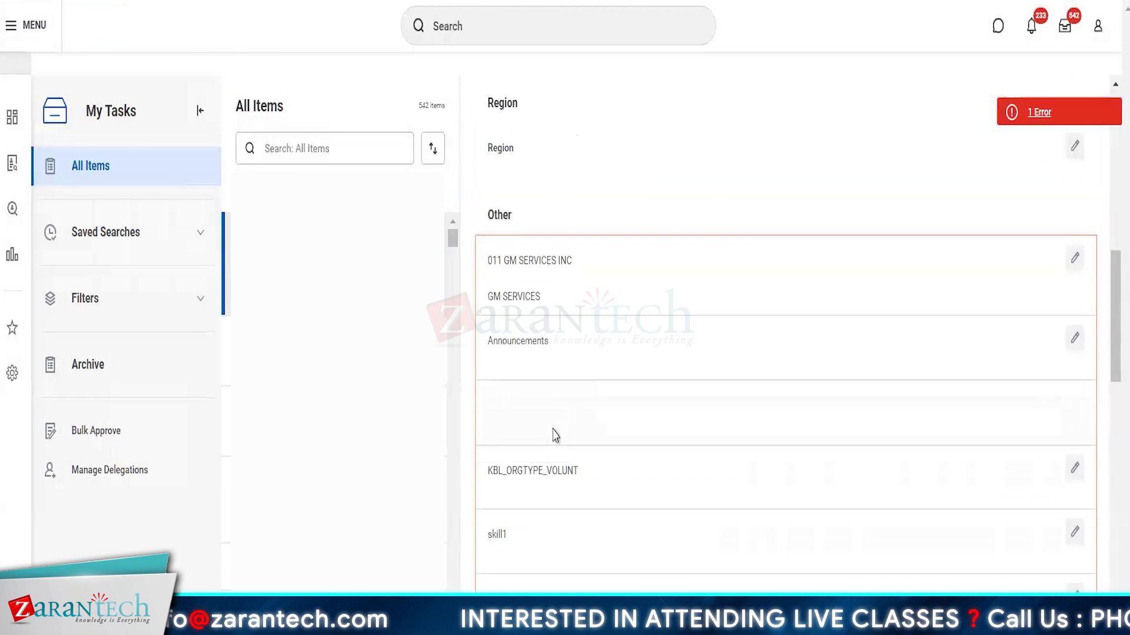
{"action": "left_click", "coordinate": [552, 430]}
{"action": "left_click", "coordinate": [559, 382]}
{"action": "left_click", "coordinate": [666, 553]}
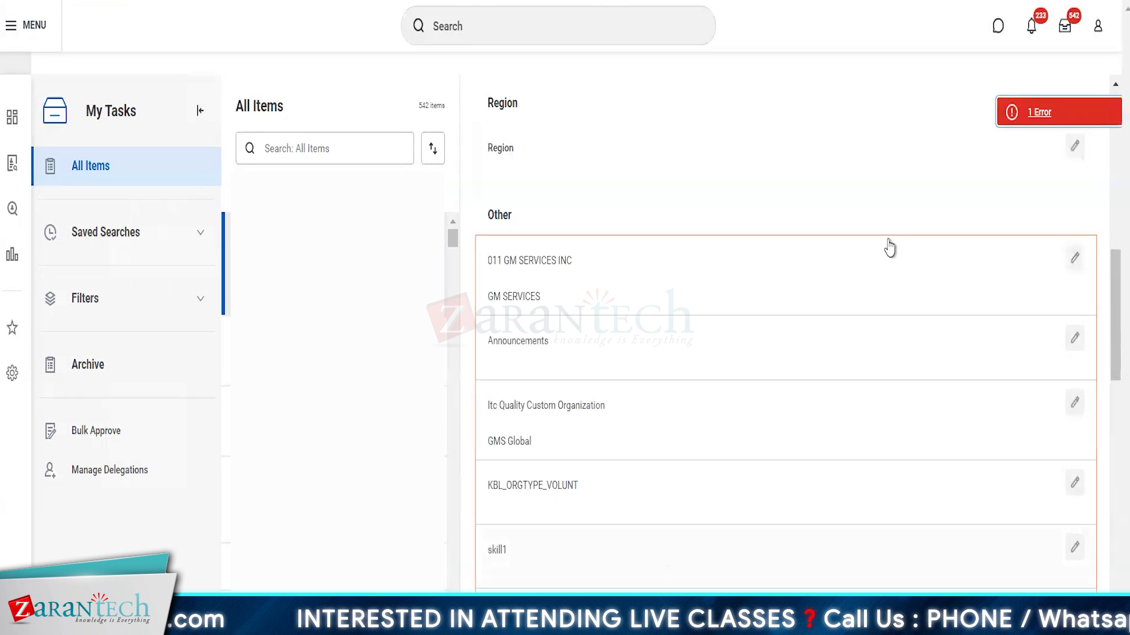
{"action": "left_click", "coordinate": [1044, 112]}
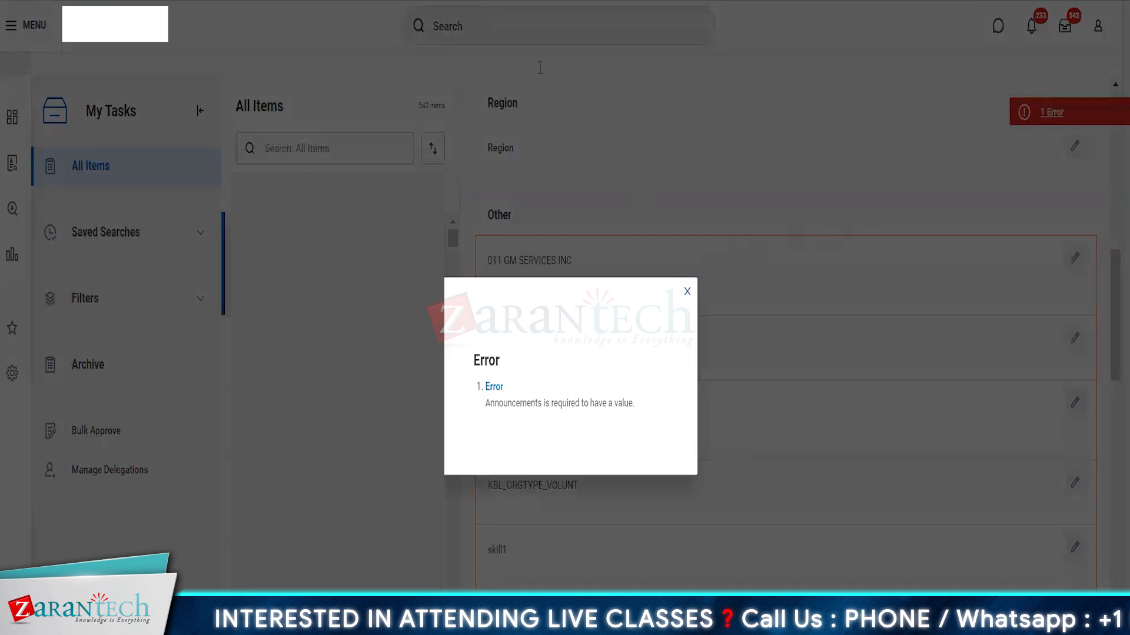
{"action": "left_click", "coordinate": [687, 291]}
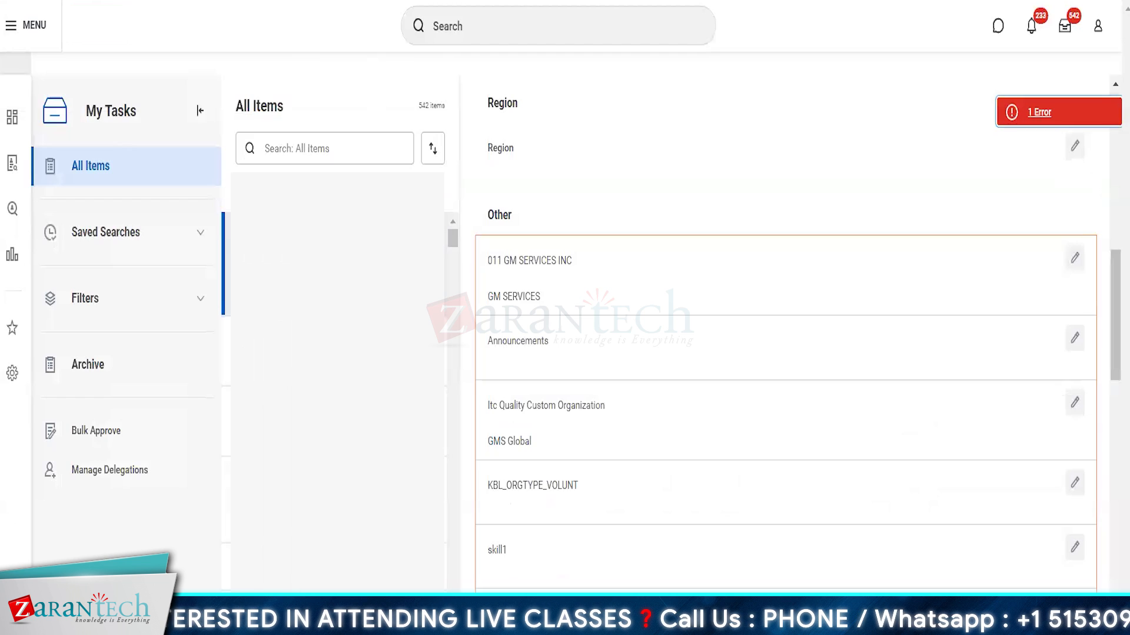
{"action": "scroll", "coordinate": [637, 247], "scroll_direction": "up", "scroll_amount": 8}
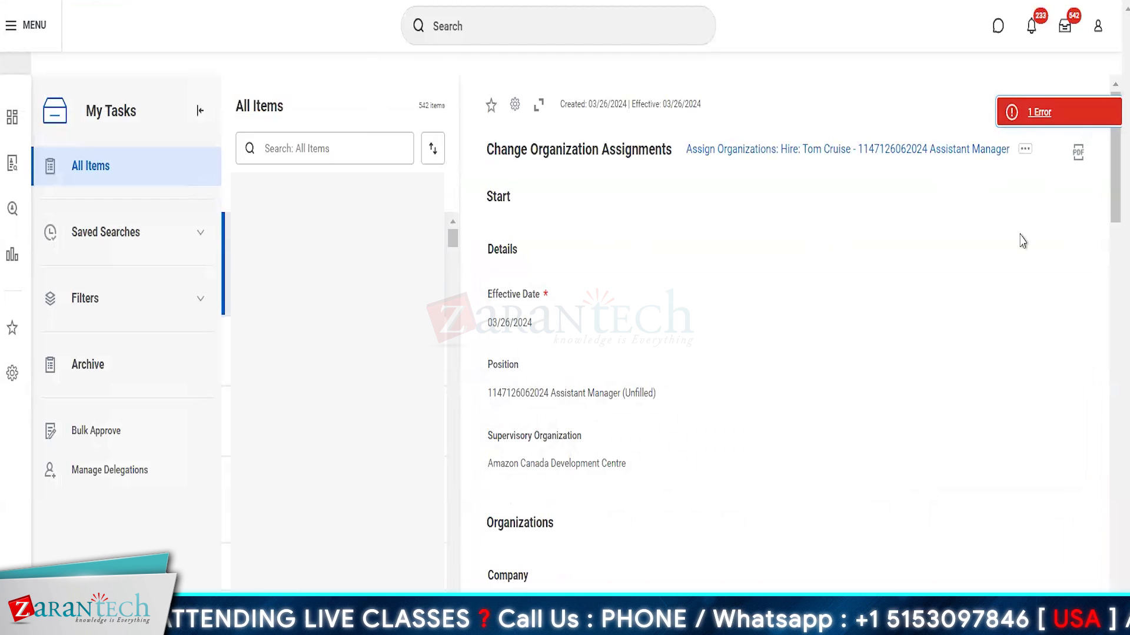
Step: Leave the assignment task and search 'bp: hire for Amazon Canada', which finds nothing
{"action": "scroll", "coordinate": [1022, 241], "scroll_direction": "down", "scroll_amount": 1}
{"action": "left_click", "coordinate": [459, 118]}
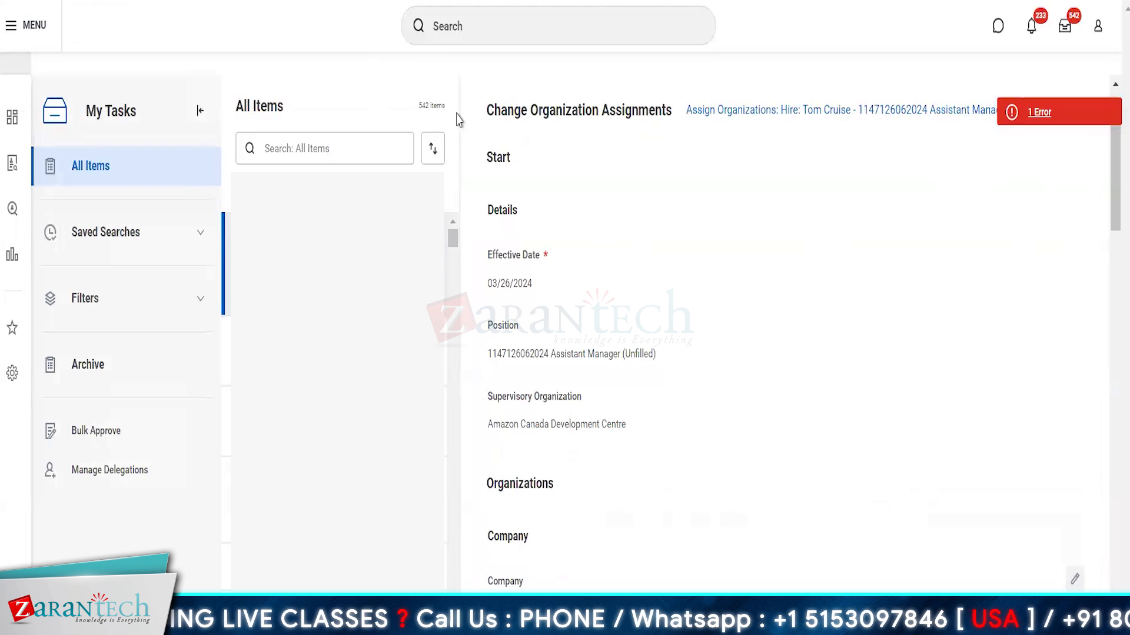
{"action": "left_click", "coordinate": [512, 411]}
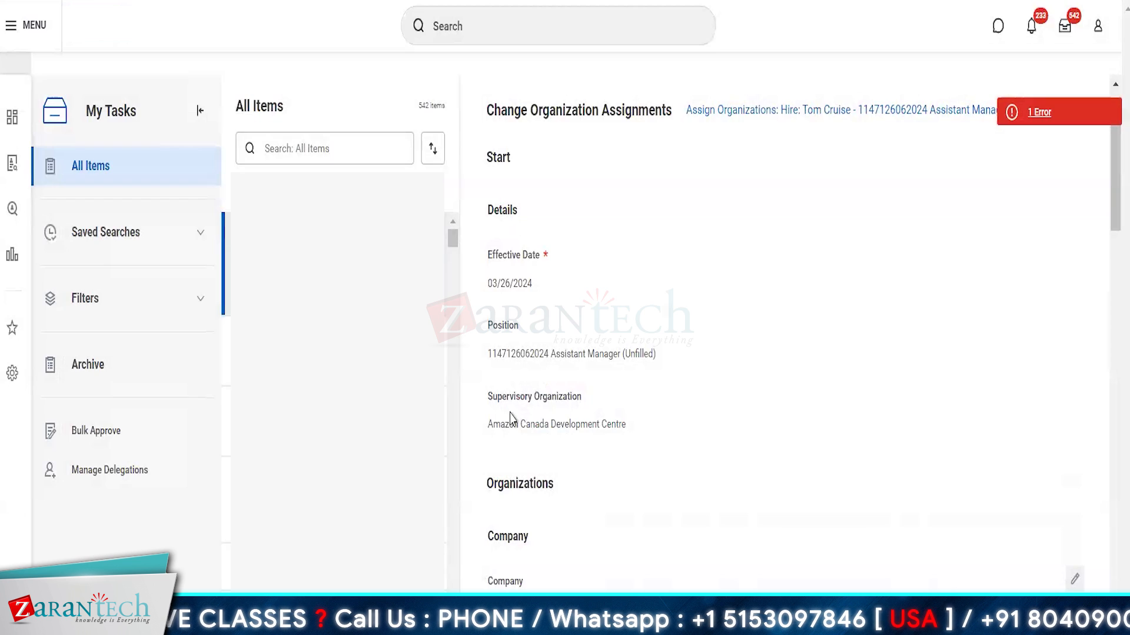
{"action": "left_click", "coordinate": [524, 41]}
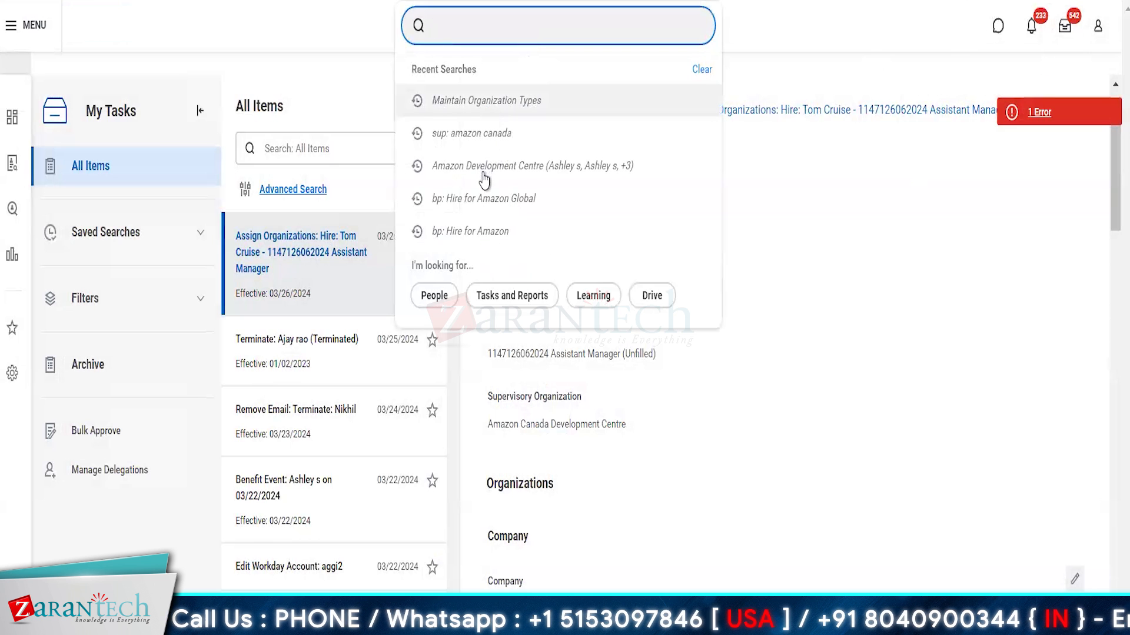
{"action": "type", "text": "b"}
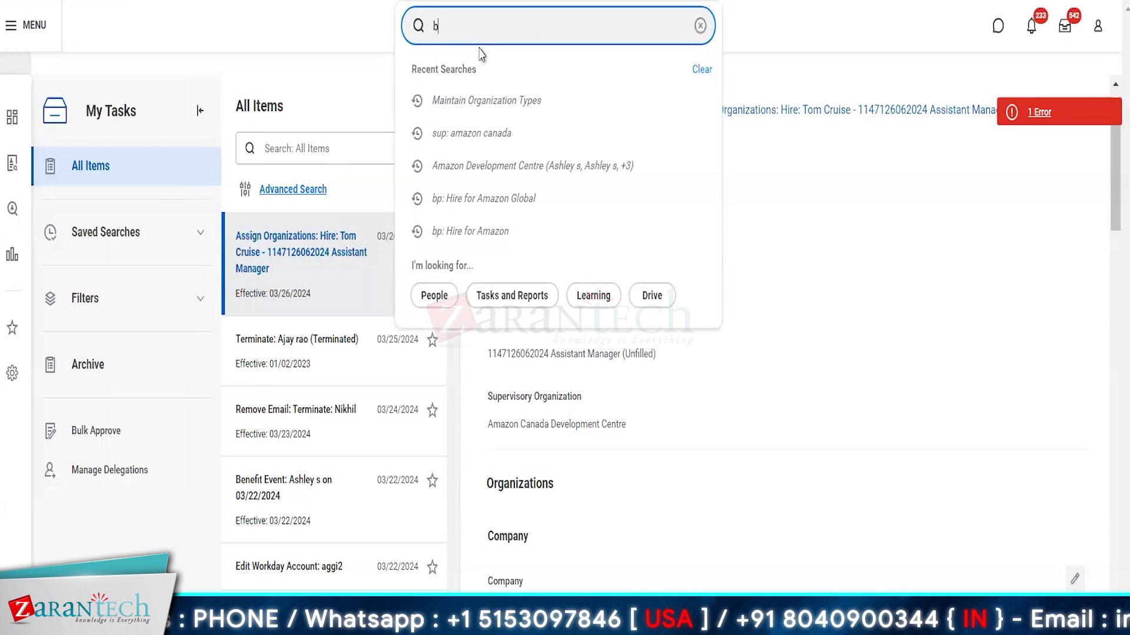
{"action": "type", "text": "p: am"}
{"action": "key", "text": "BackSpace"}
{"action": "key", "text": "BackSpace"}
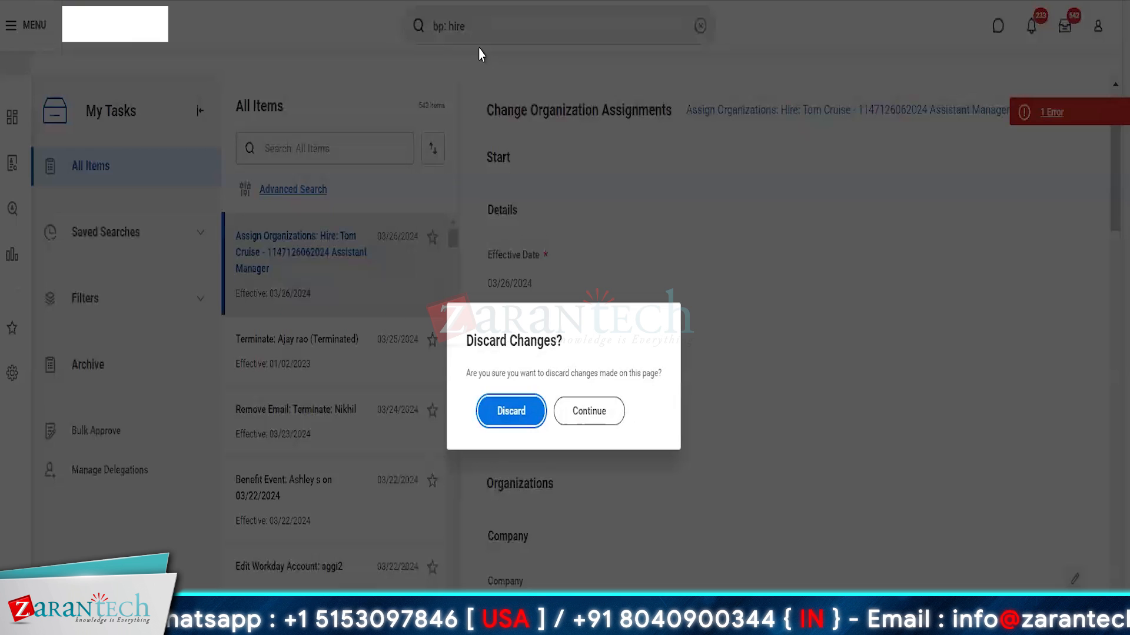
{"action": "key", "text": "Return"}
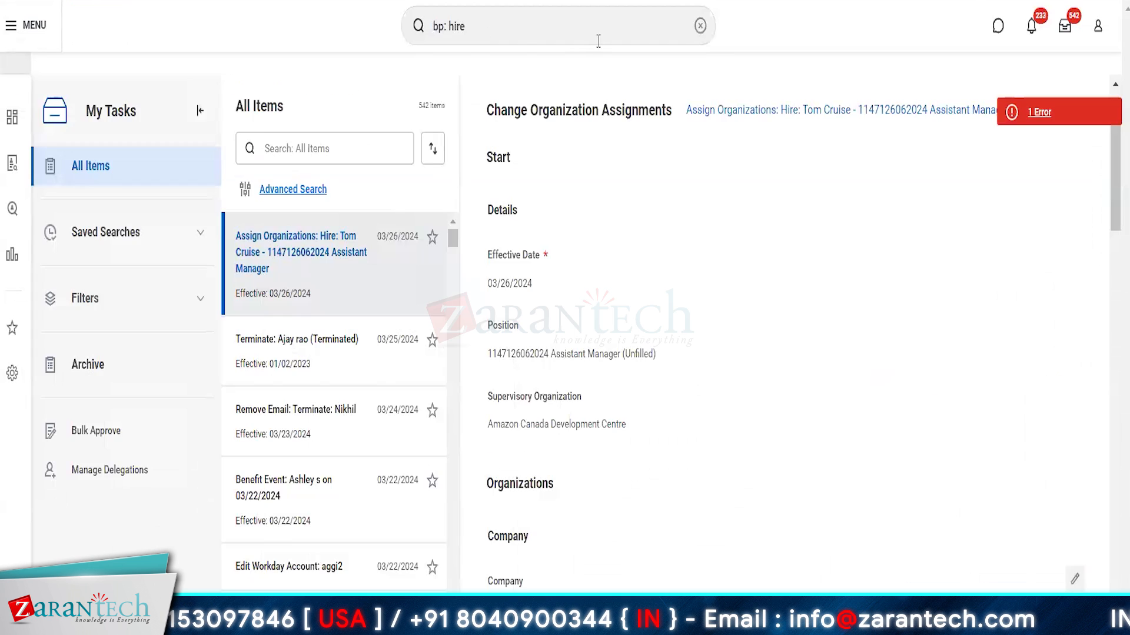
{"action": "left_click", "coordinate": [501, 33]}
{"action": "type", "text": "for "}
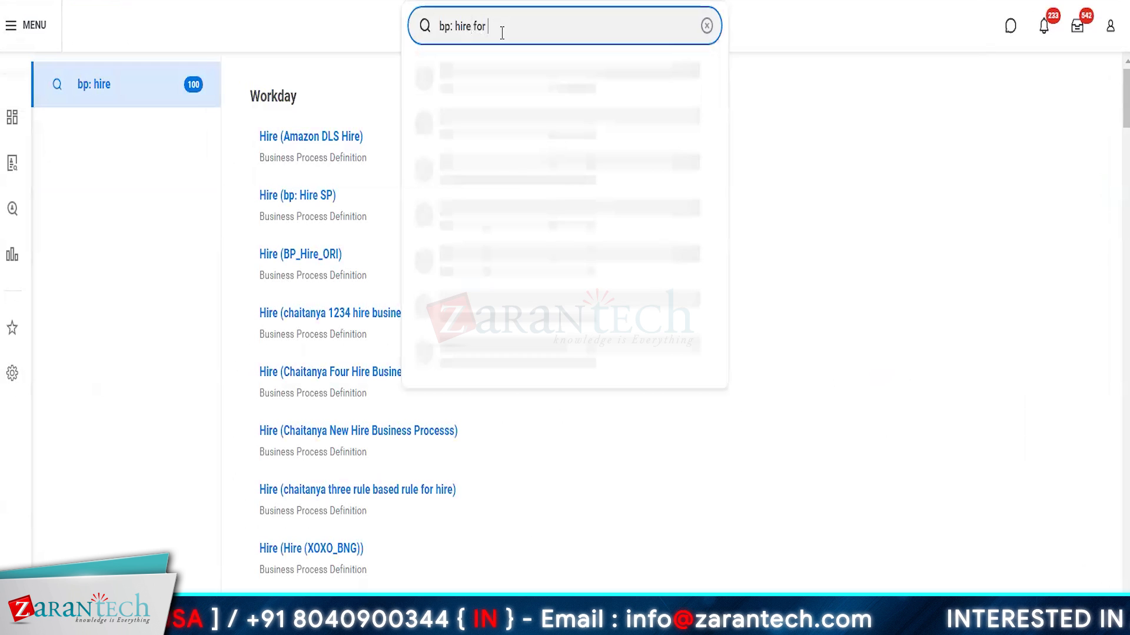
{"action": "type", "text": "Amazon Canada"}
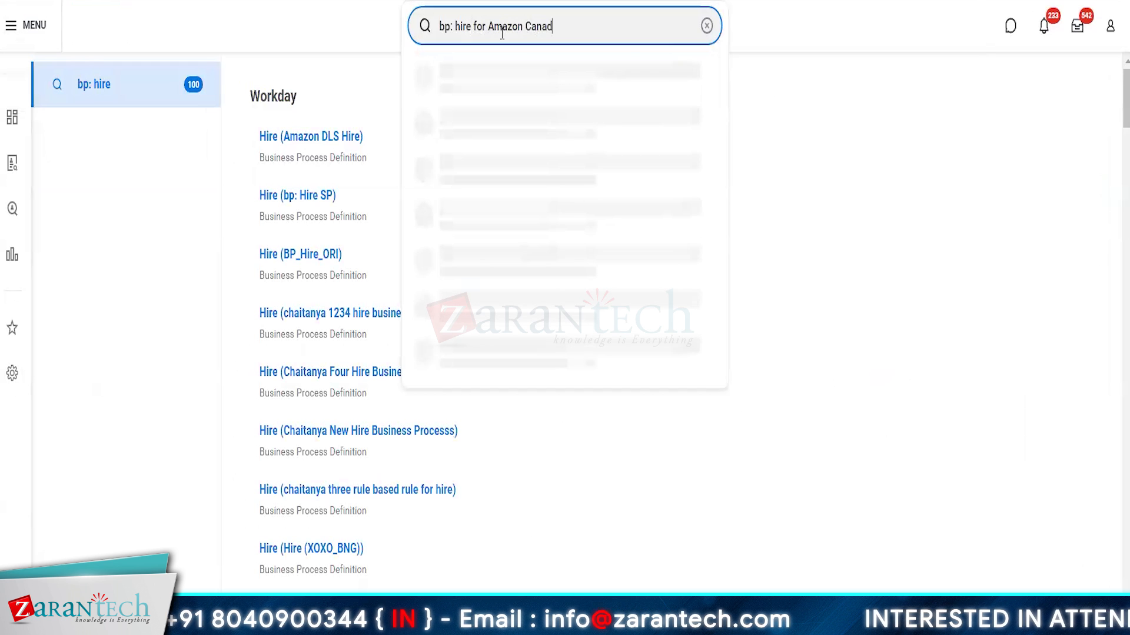
{"action": "key", "text": "Return"}
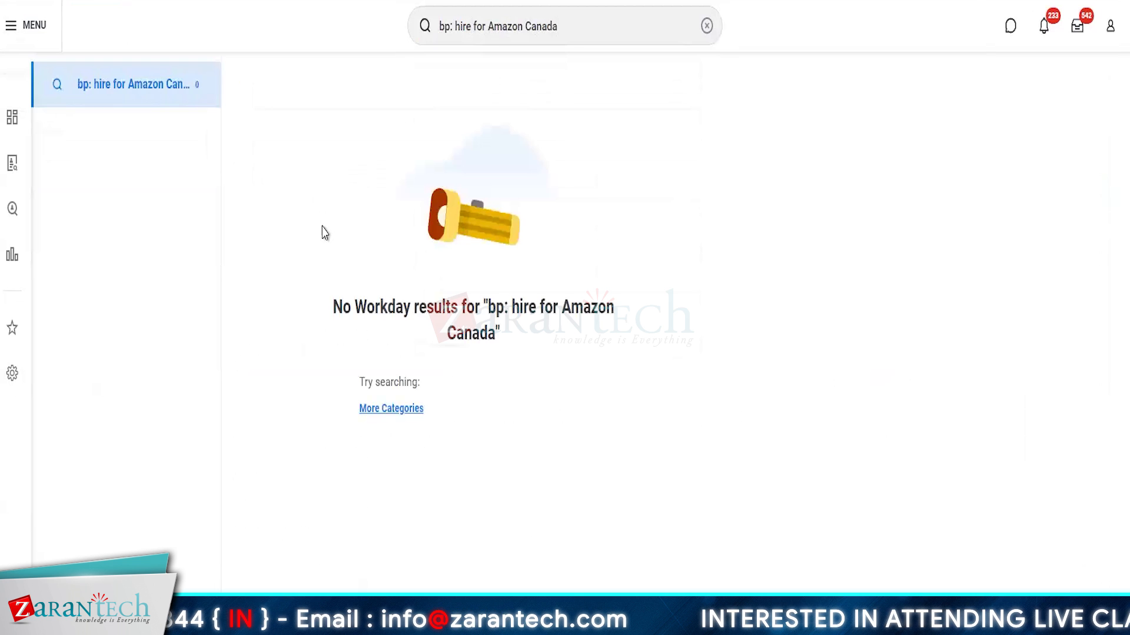
Step: Replace the search query with 'sup: amazon canada' and run it
{"action": "double_click", "coordinate": [578, 20]}
{"action": "left_click", "coordinate": [579, 20]}
{"action": "type", "text": "su"}
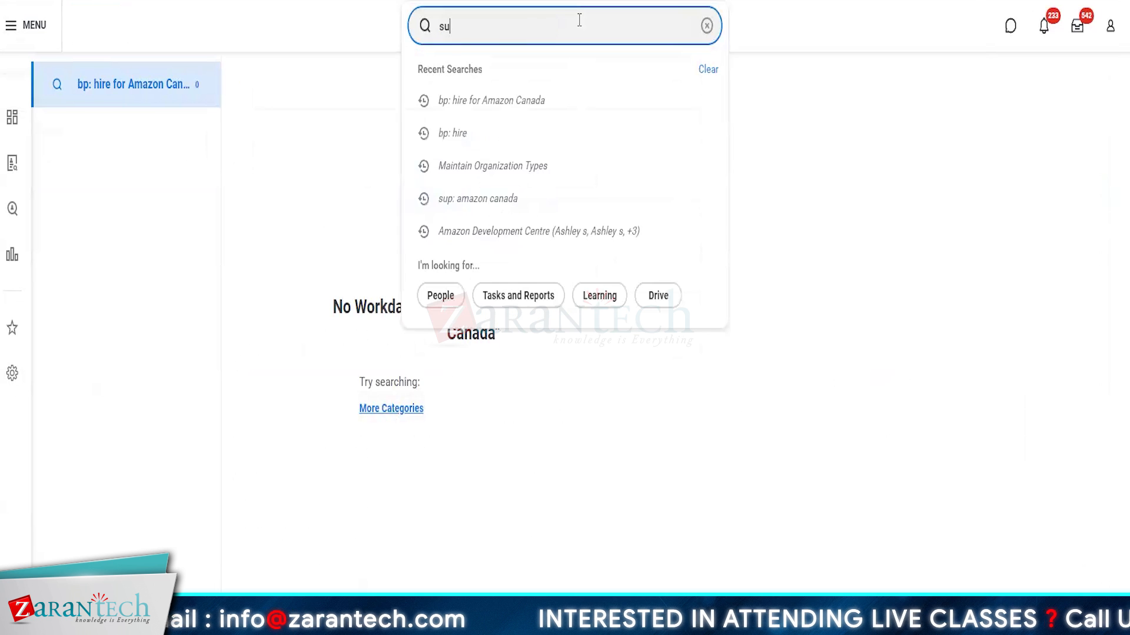
{"action": "type", "text": "p: ama"}
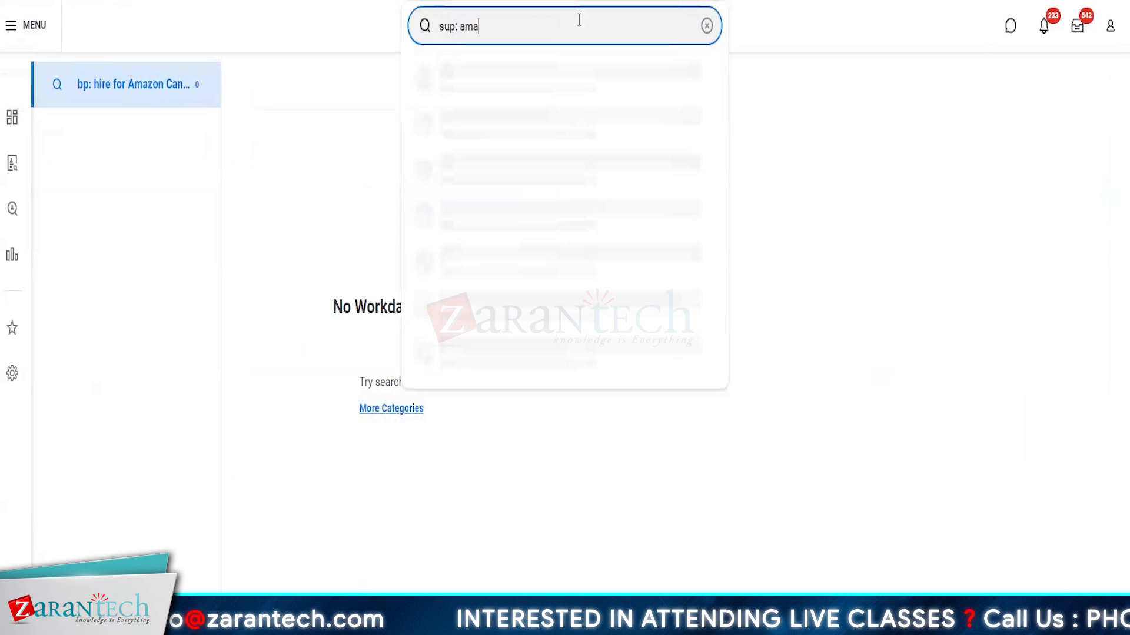
{"action": "type", "text": "zon canada"}
{"action": "key", "text": "Return"}
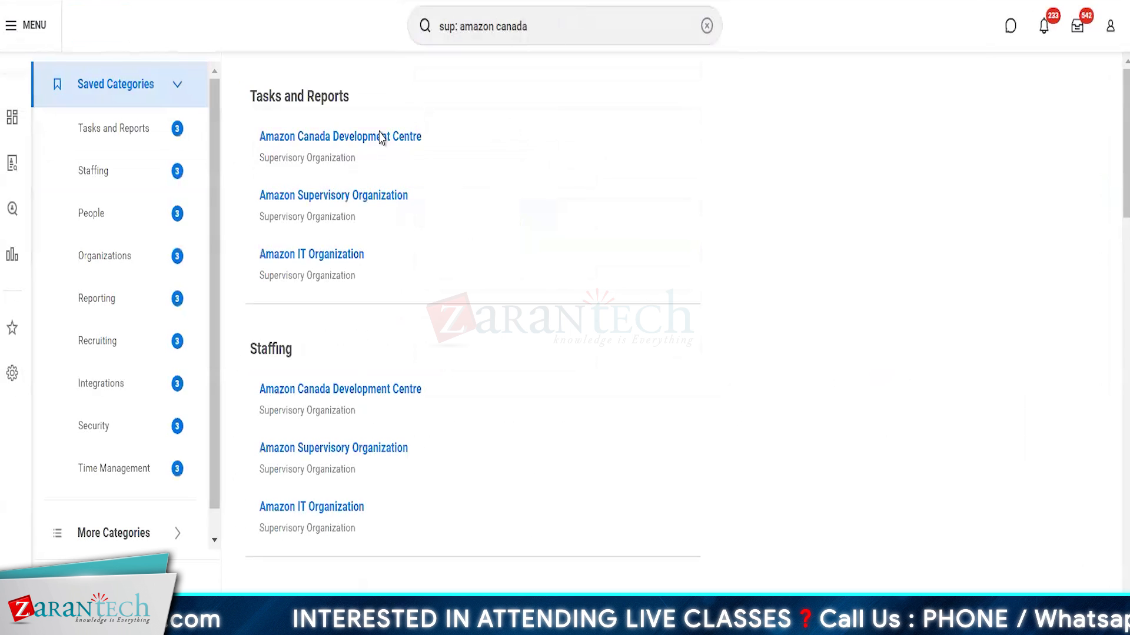
Step: From Amazon Canada Development Centre's Staffing tab, view the hire's business process definition
{"action": "left_click", "coordinate": [358, 137]}
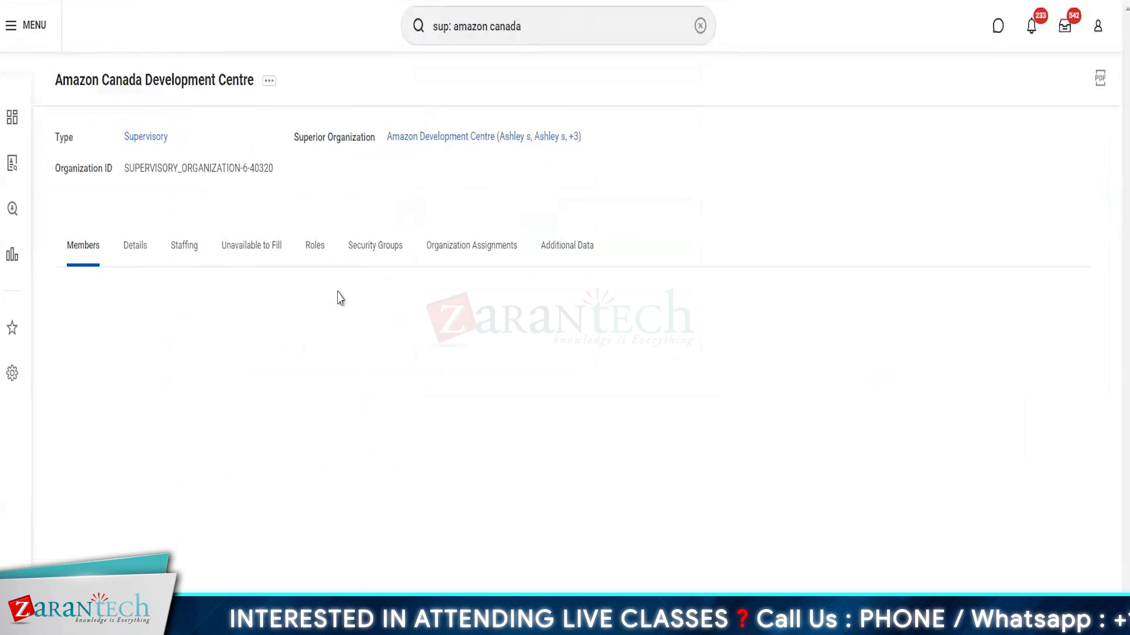
{"action": "left_click", "coordinate": [186, 247]}
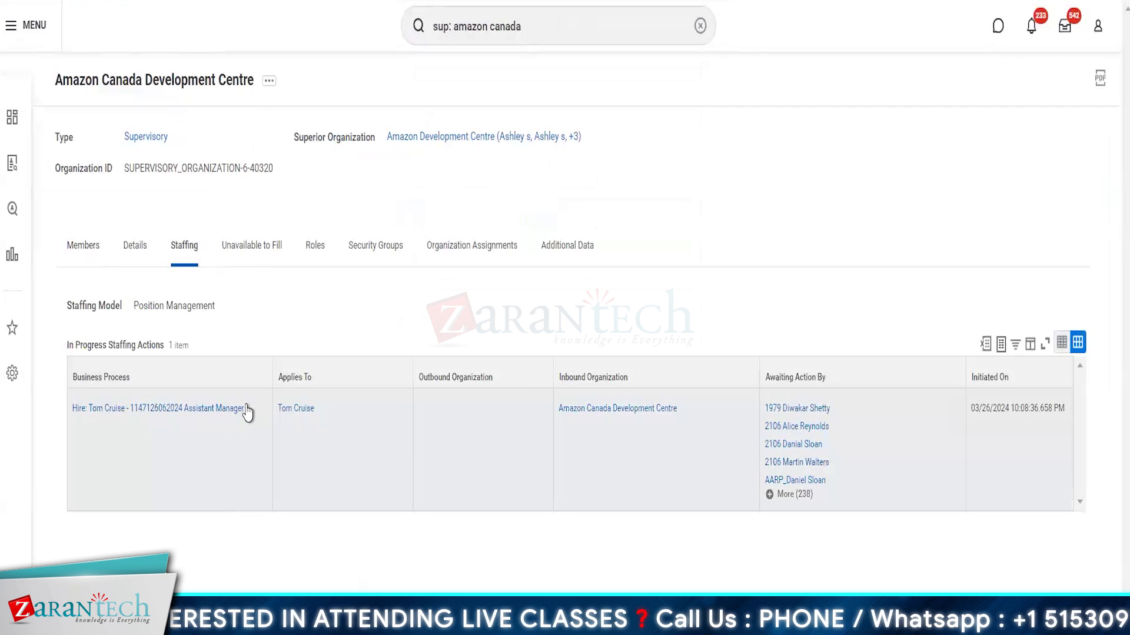
{"action": "left_click", "coordinate": [252, 410]}
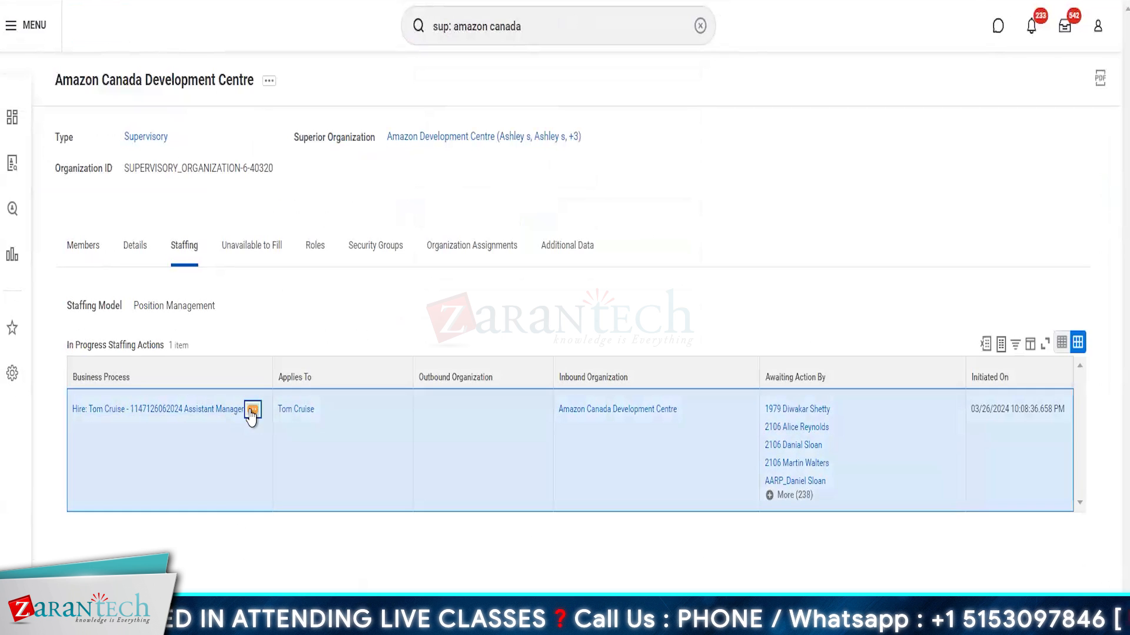
{"action": "mouse_move", "coordinate": [325, 262]}
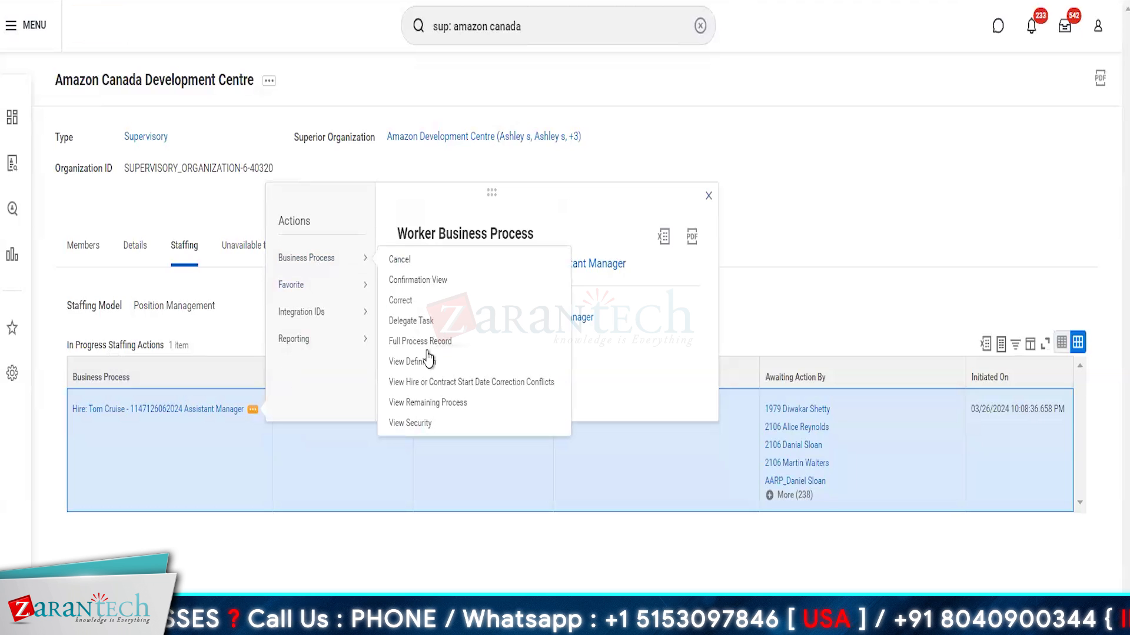
{"action": "left_click", "coordinate": [417, 364]}
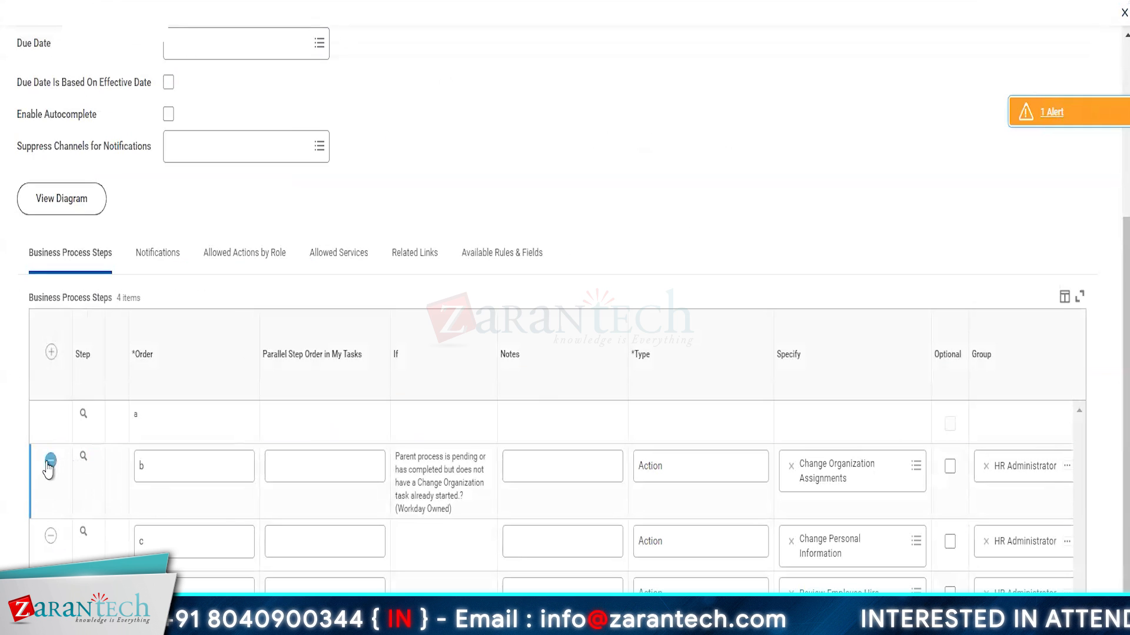
Step: Delete step b, Change Organization Assignments, and submit the Hire definition
{"action": "left_click", "coordinate": [50, 460]}
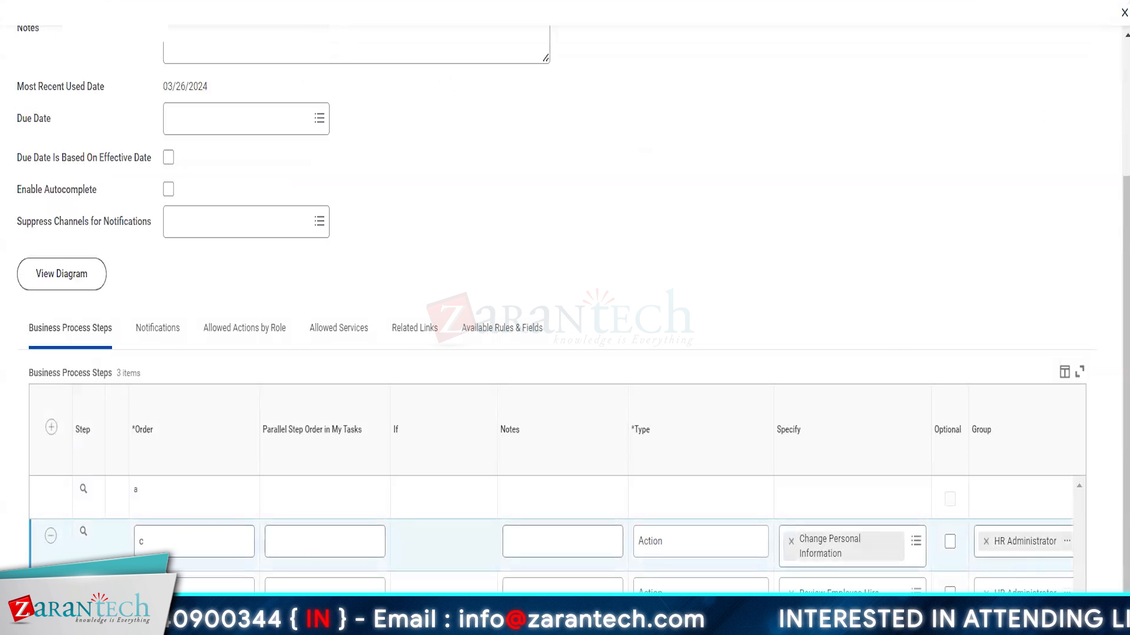
{"action": "left_click", "coordinate": [49, 613]}
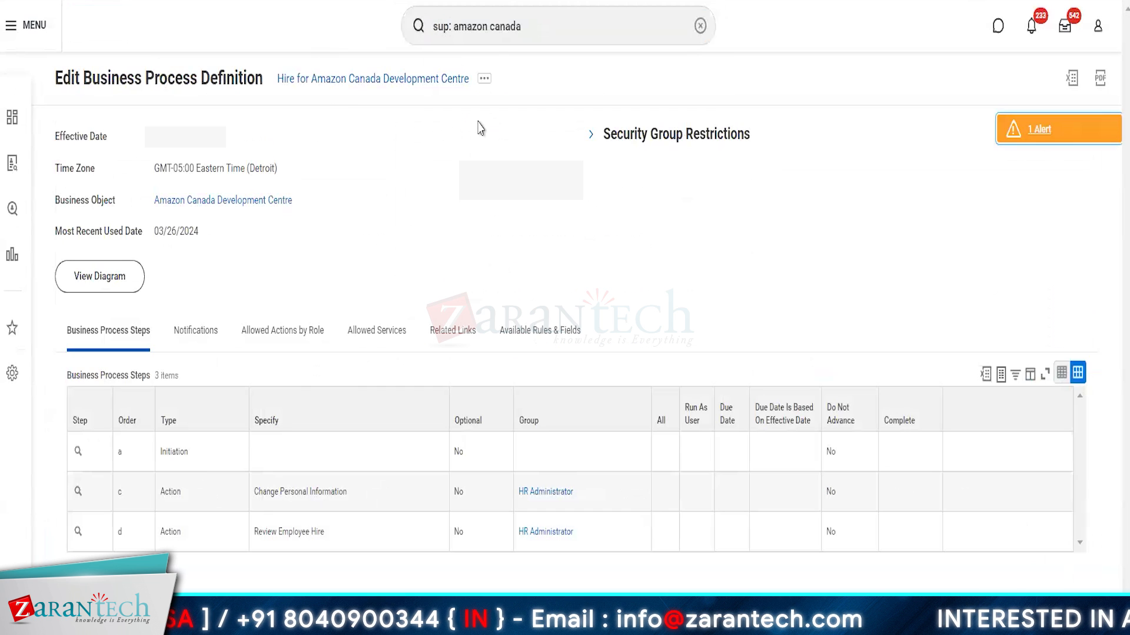
Step: Edit the Hire definition and add a new step b of type Action
{"action": "left_click", "coordinate": [485, 80]}
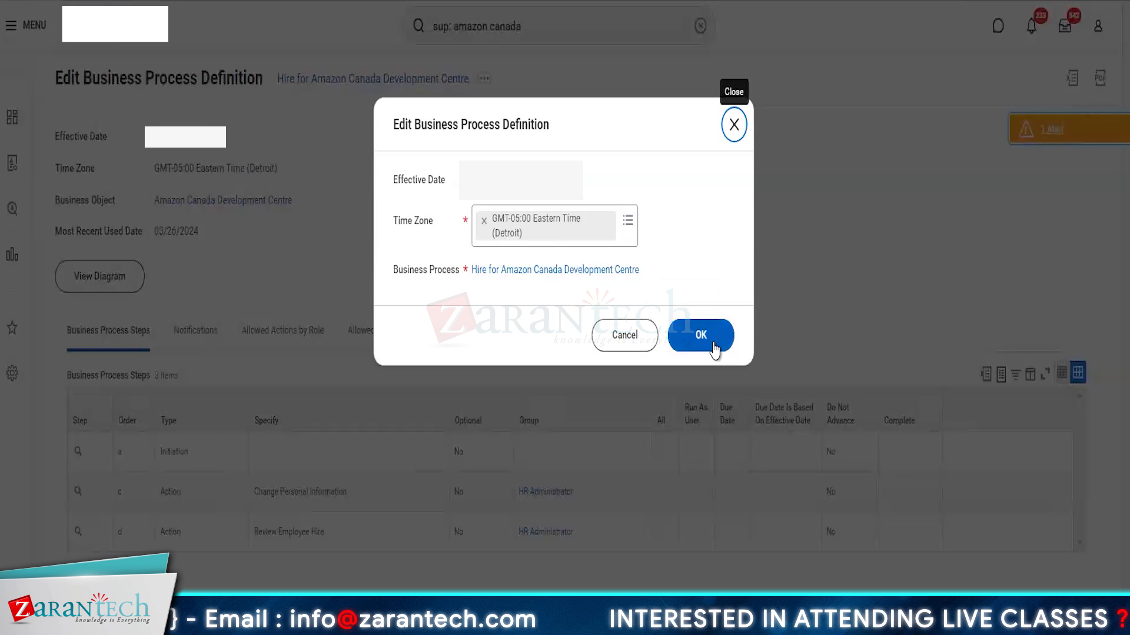
{"action": "left_click", "coordinate": [701, 335]}
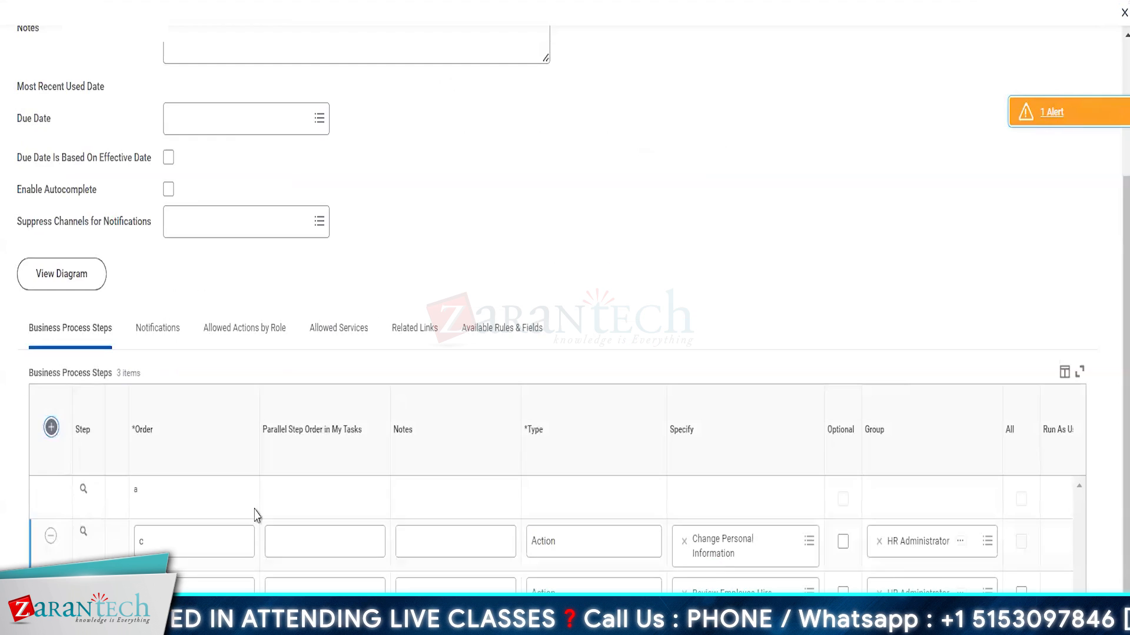
{"action": "left_click", "coordinate": [51, 428]}
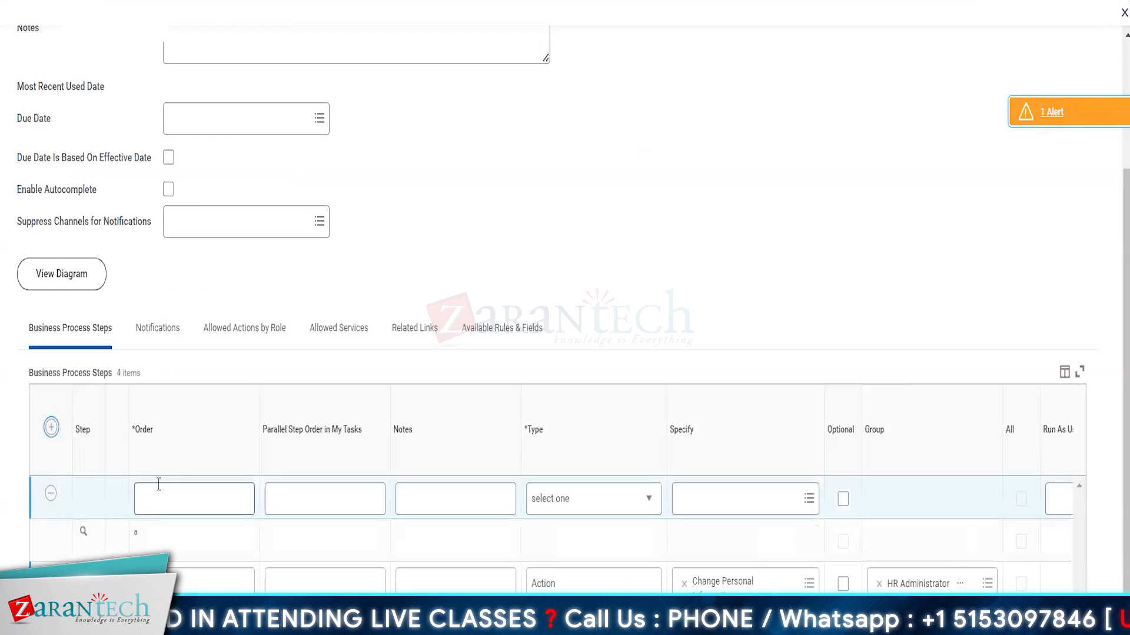
{"action": "type", "text": "b"}
{"action": "left_click", "coordinate": [636, 505]}
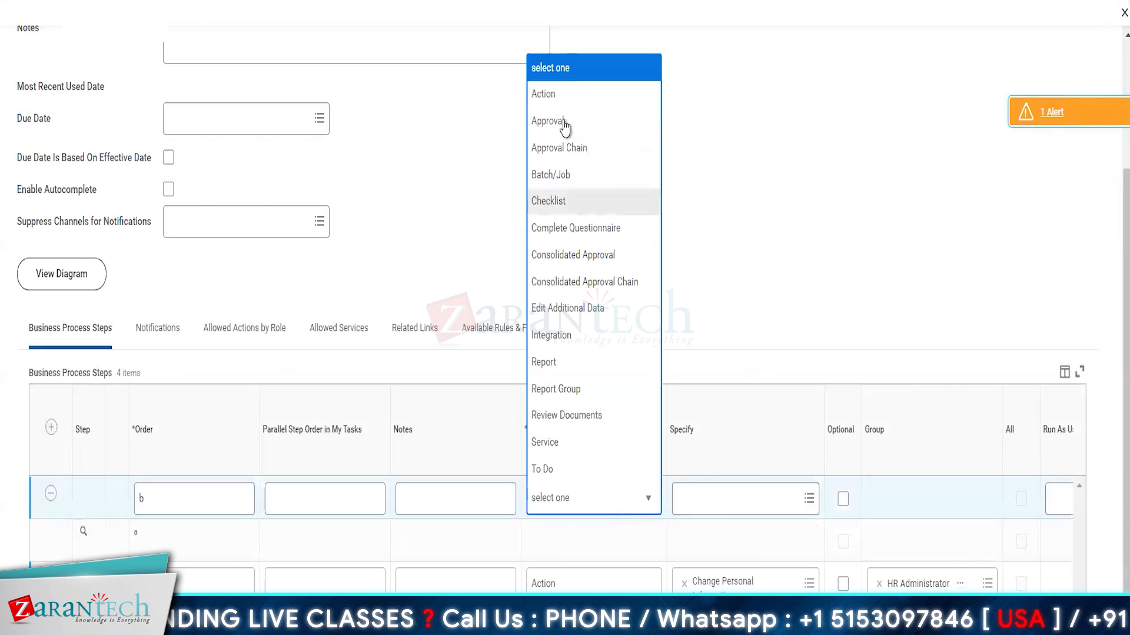
{"action": "left_click", "coordinate": [544, 95]}
Step: Give step b the Change Organization Assignments task and HR Administrator group, then save
{"action": "left_click", "coordinate": [708, 507]}
{"action": "type", "text": "change org"}
{"action": "key", "text": "Return"}
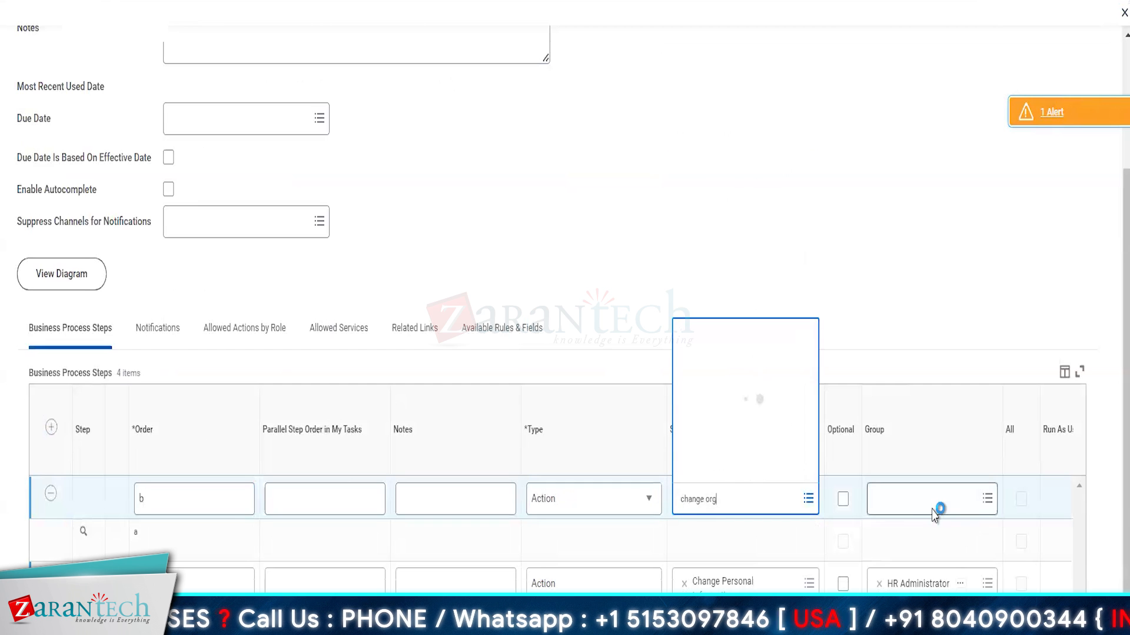
{"action": "left_click", "coordinate": [910, 507]}
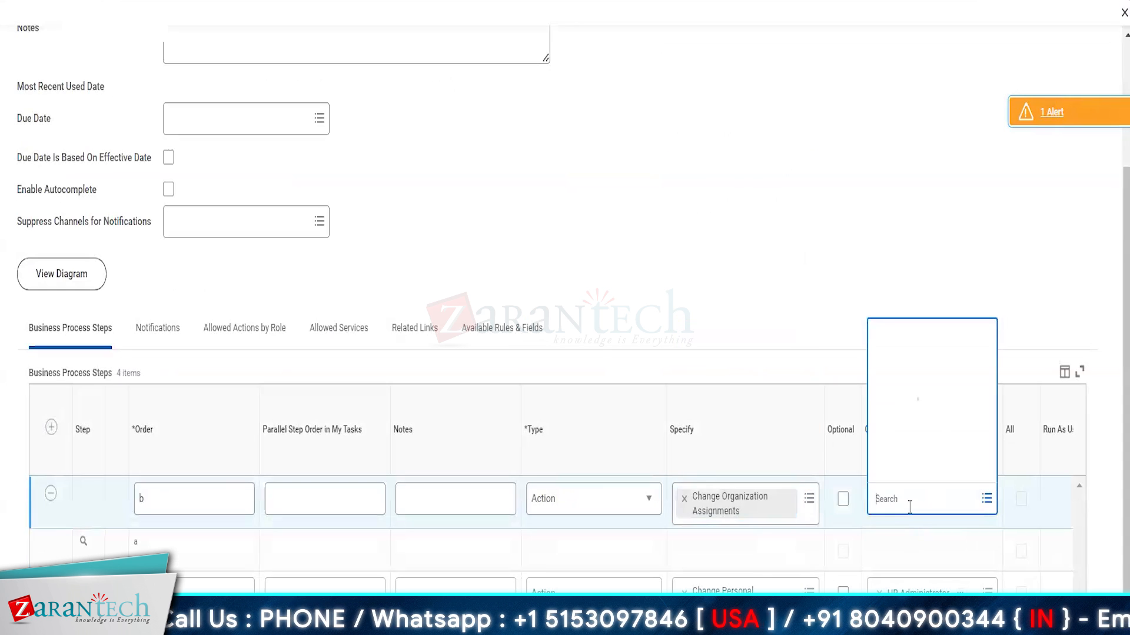
{"action": "type", "text": "hr admin"}
{"action": "key", "text": "Return"}
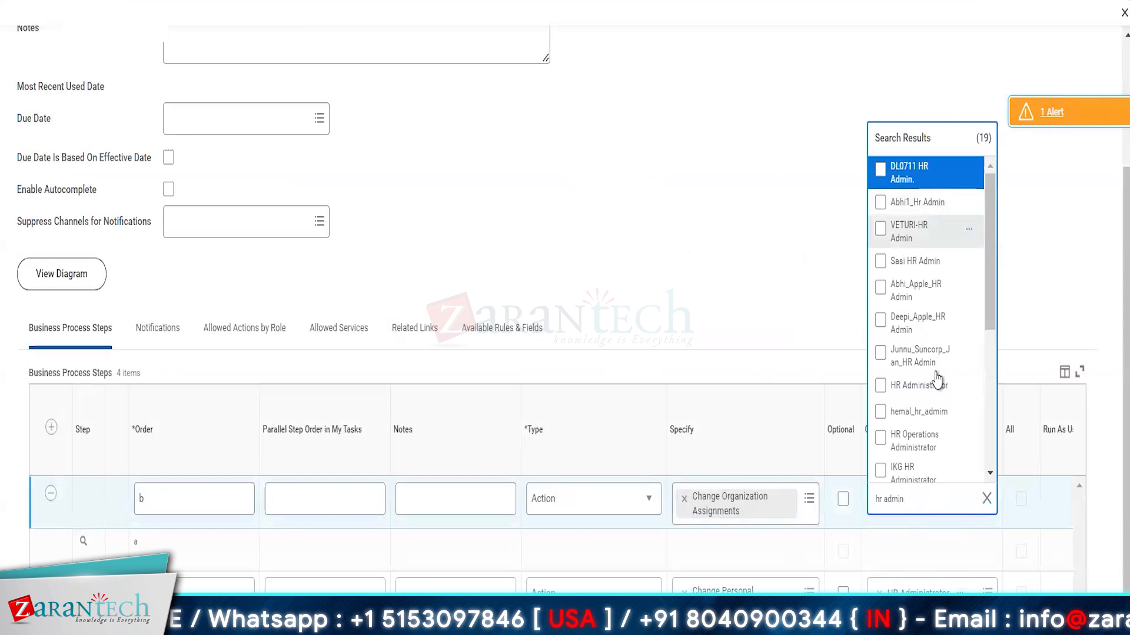
{"action": "left_click", "coordinate": [881, 386]}
{"action": "left_click", "coordinate": [656, 275]}
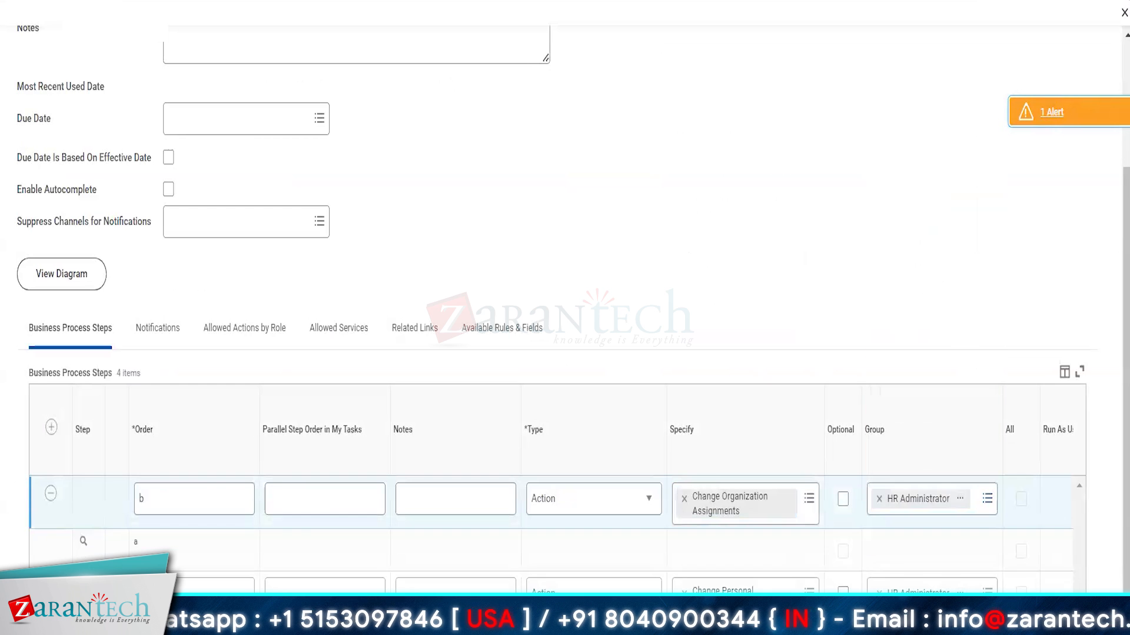
{"action": "left_click", "coordinate": [56, 612]}
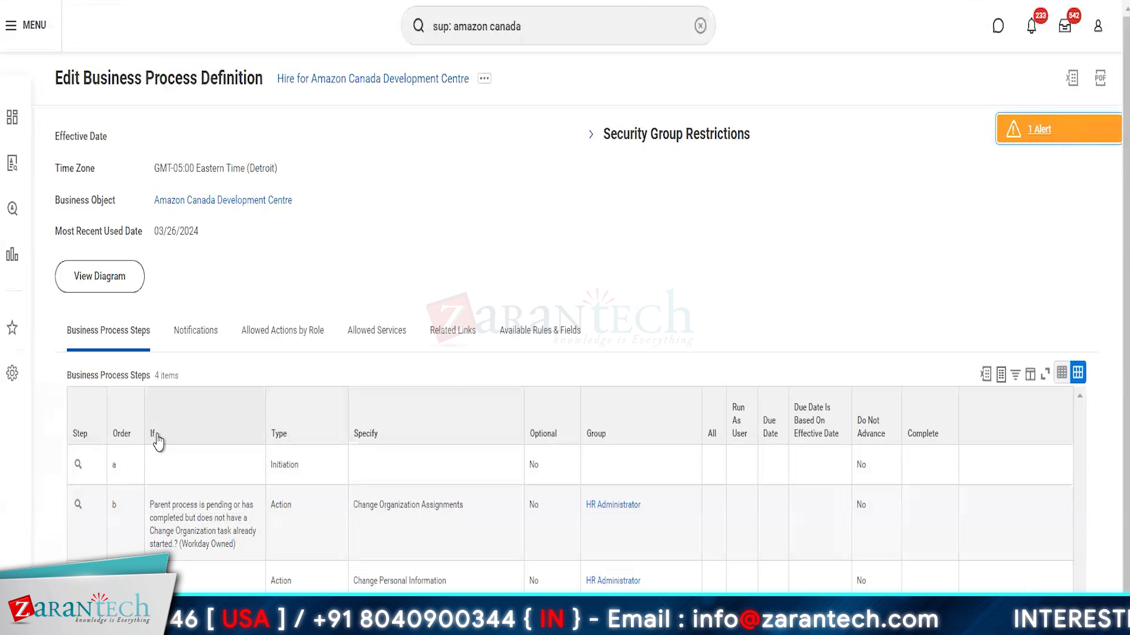
Step: Choose Business Process > Maintain Step Conditions from step b's related actions
{"action": "left_click", "coordinate": [152, 436]}
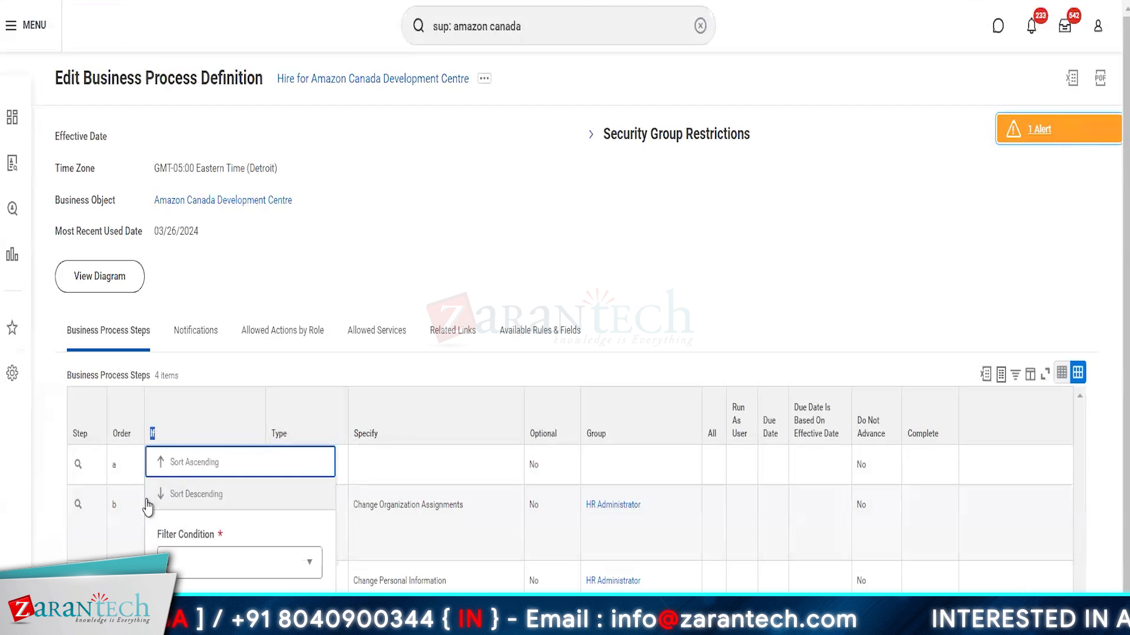
{"action": "left_click", "coordinate": [41, 534]}
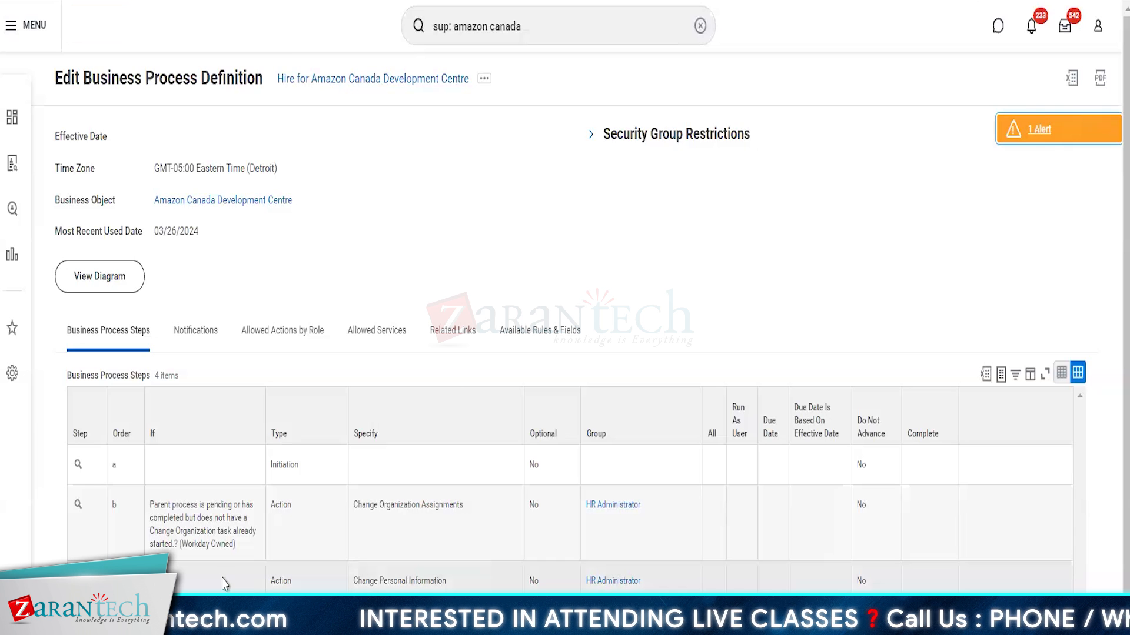
{"action": "mouse_move", "coordinate": [85, 510]}
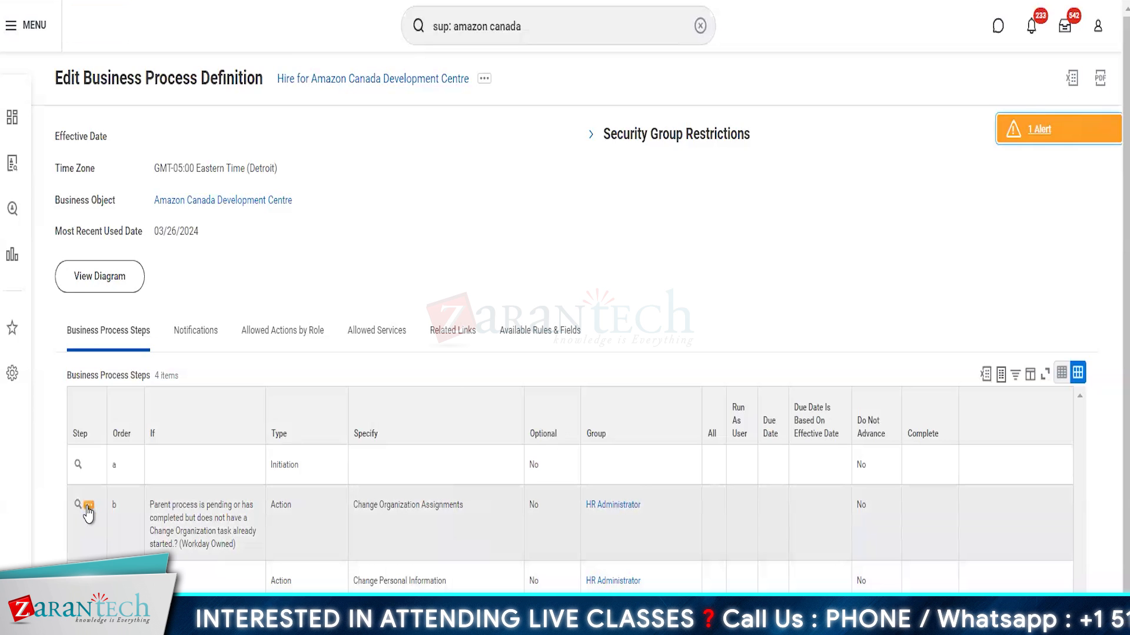
{"action": "left_click", "coordinate": [89, 506]}
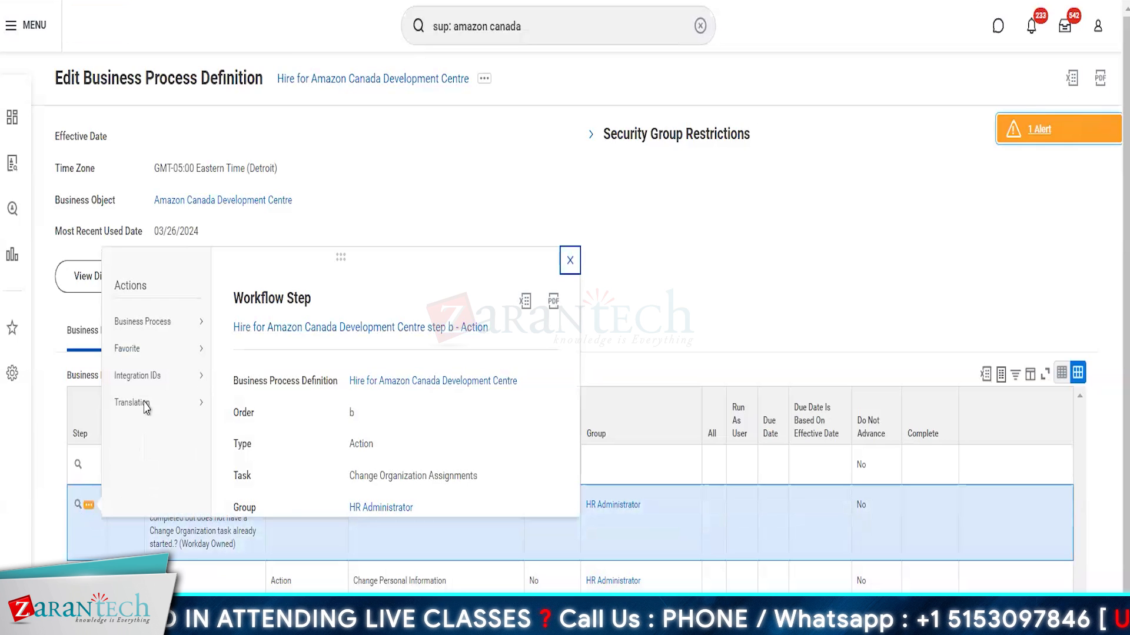
{"action": "mouse_move", "coordinate": [156, 323]}
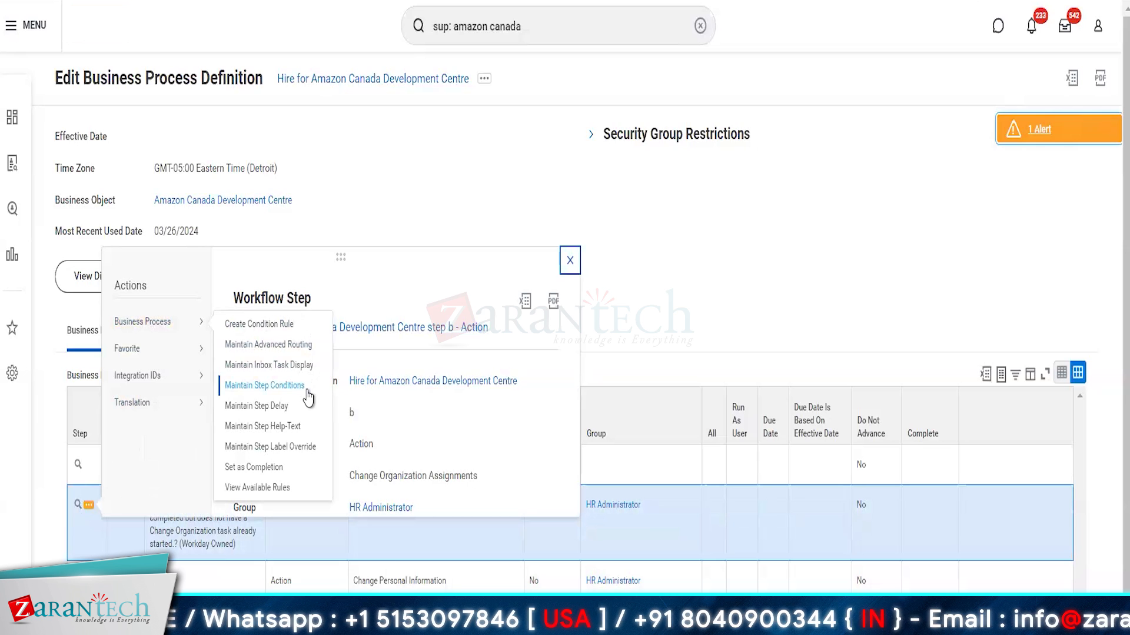
{"action": "left_click", "coordinate": [264, 386]}
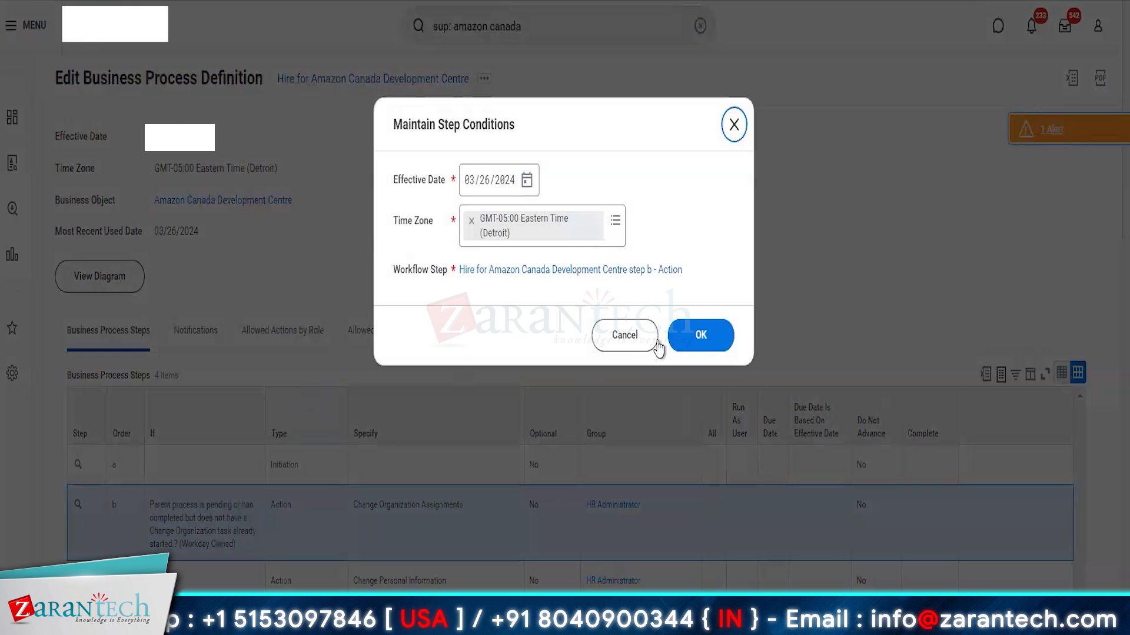
Step: Add an entry condition row for step b and search its Rule for '1=0'
{"action": "left_click", "coordinate": [714, 332]}
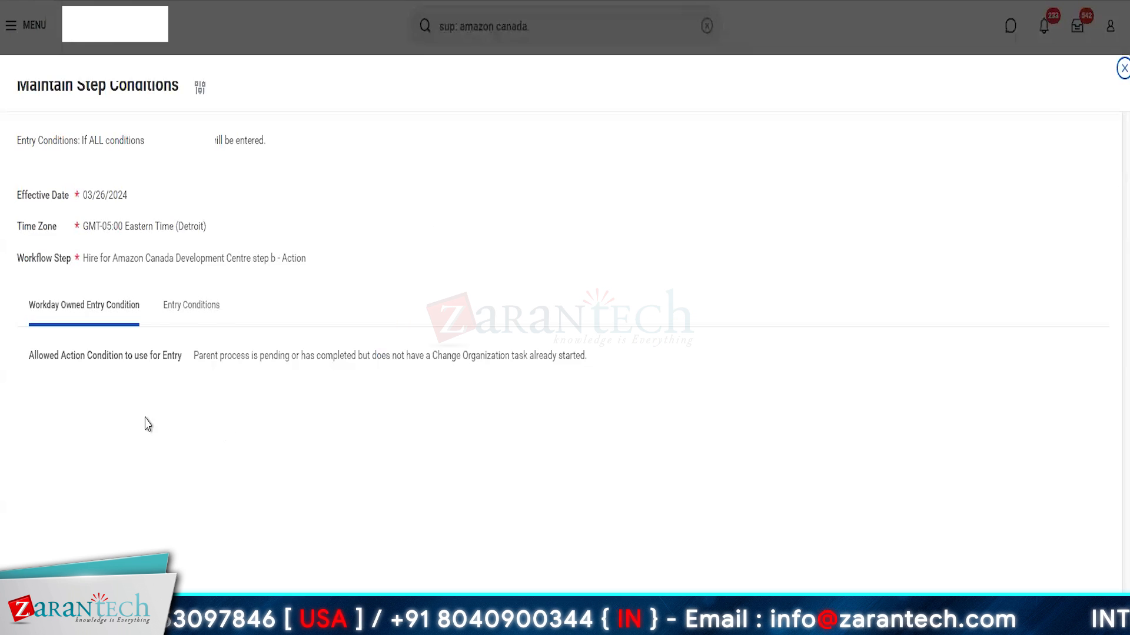
{"action": "left_click", "coordinate": [183, 310]}
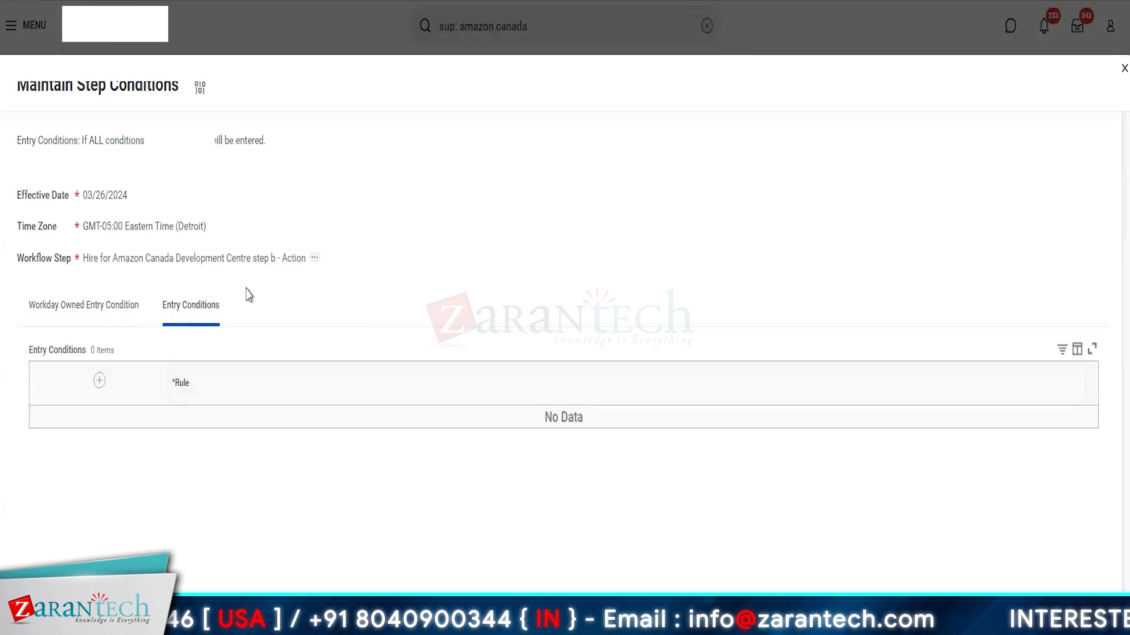
{"action": "left_click", "coordinate": [97, 383]}
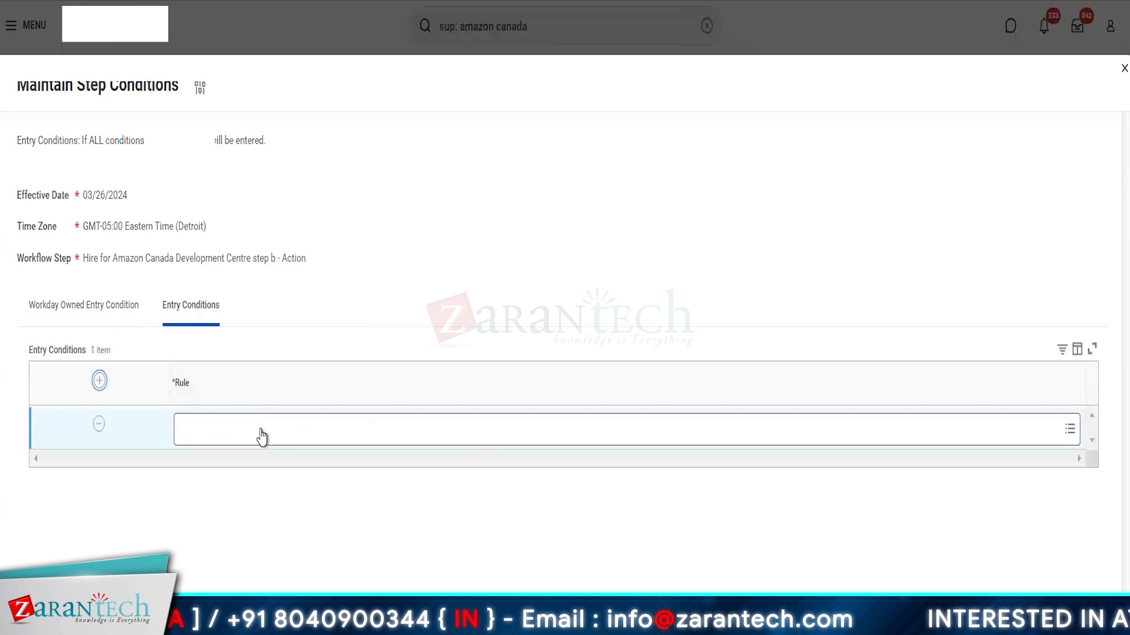
{"action": "left_click", "coordinate": [259, 430]}
{"action": "type", "text": "1=0"}
{"action": "key", "text": "Return"}
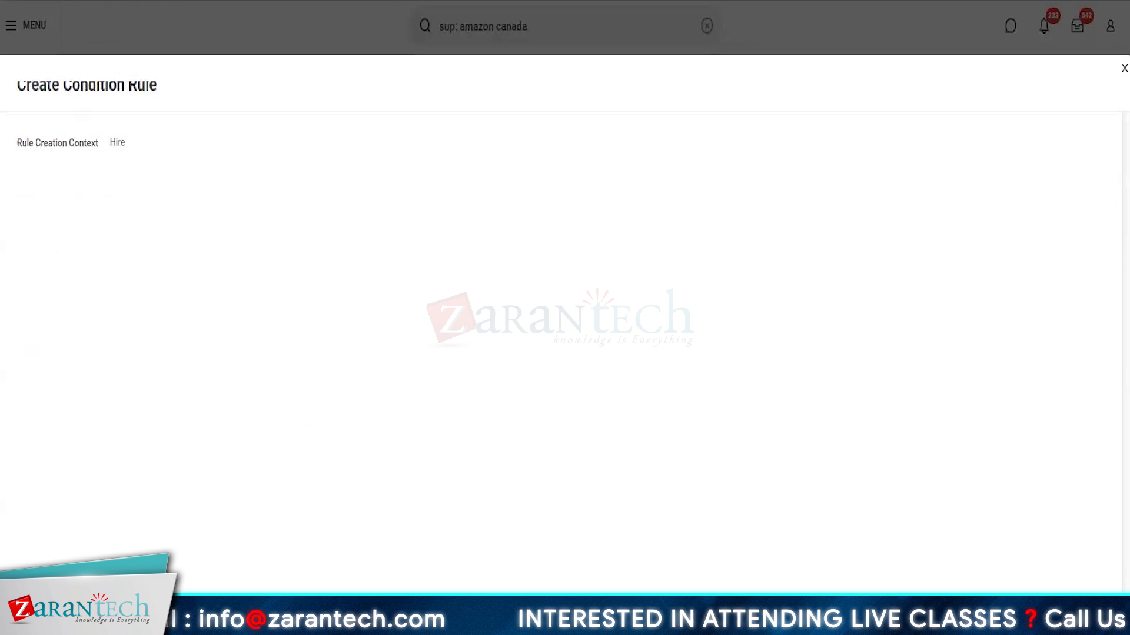
Step: Enter 'Always False' in the condition rule's Description field
{"action": "left_click", "coordinate": [167, 140]}
{"action": "type", "text": "Alwa"}
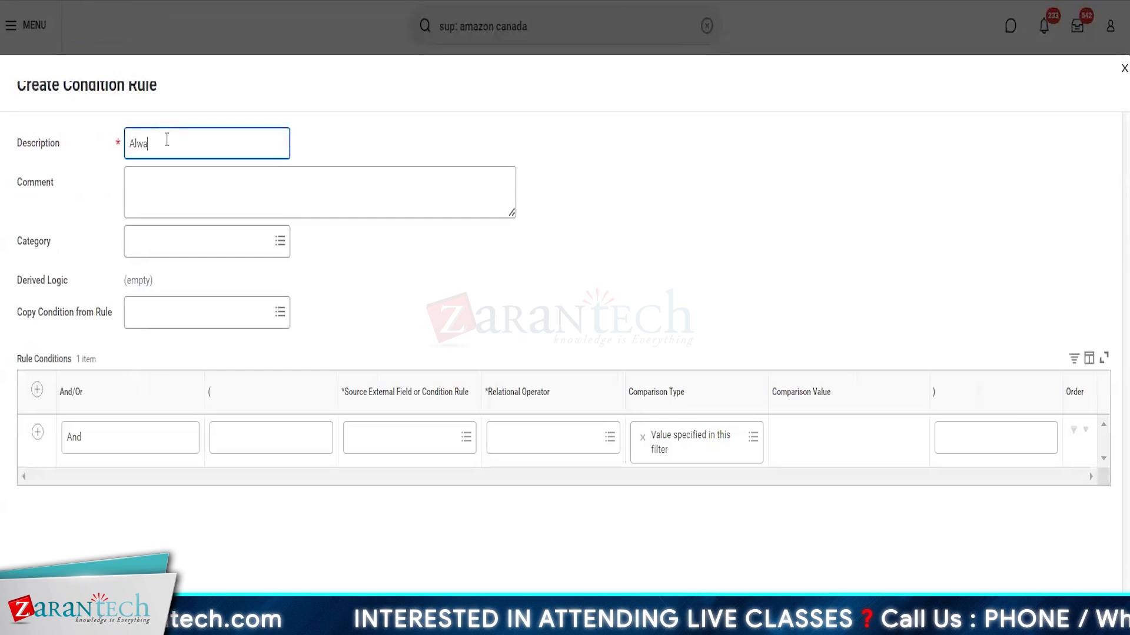
{"action": "type", "text": "ys False"}
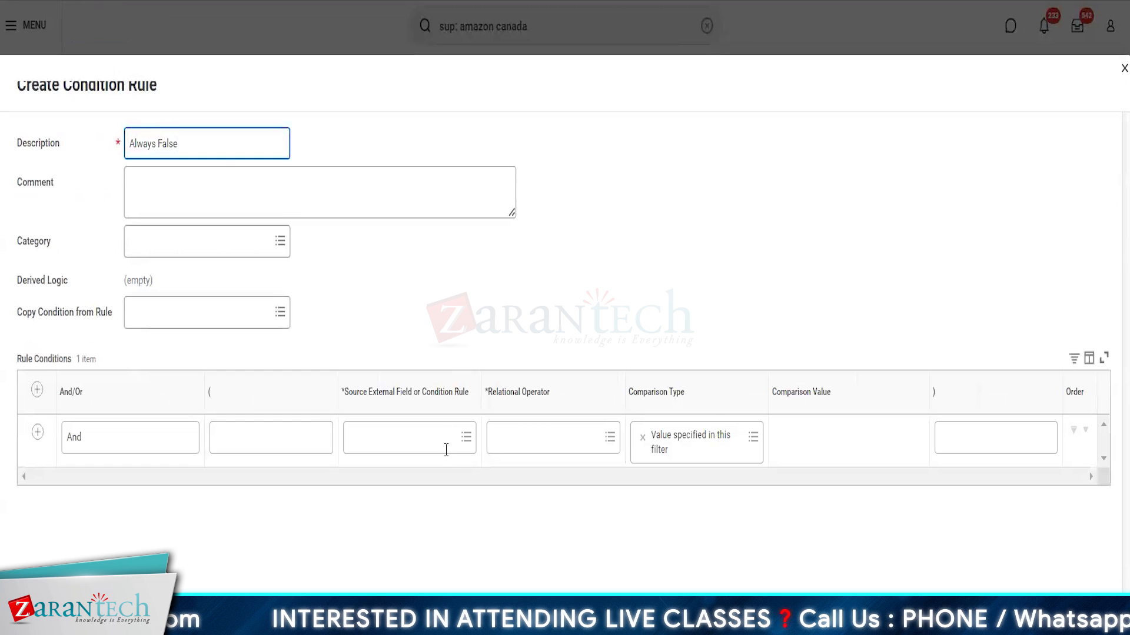
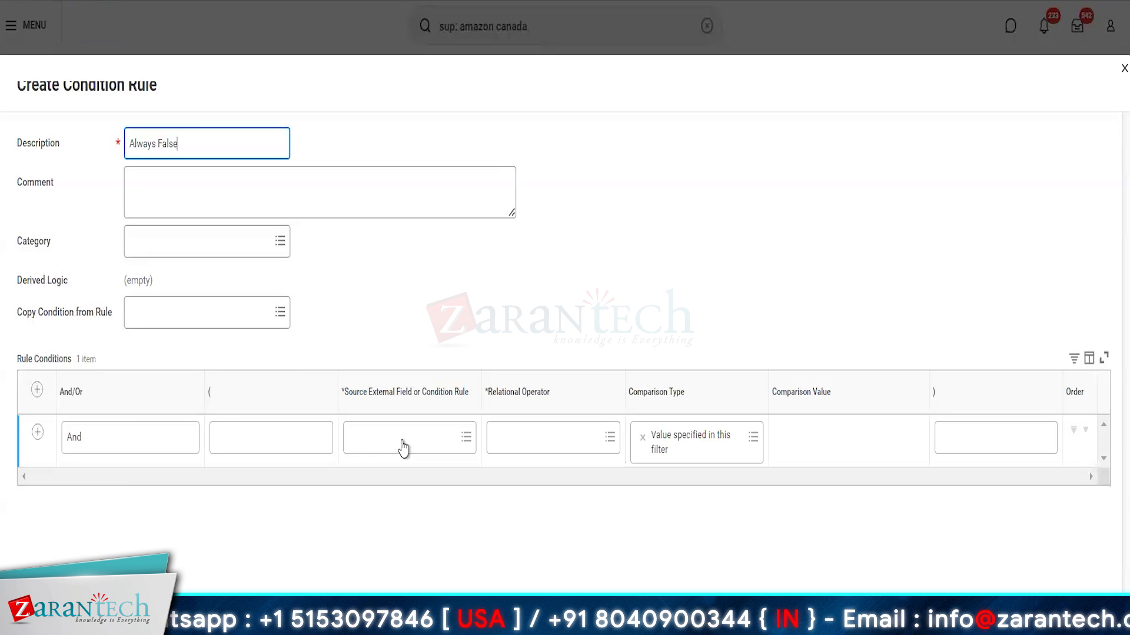
Step: Set the condition rule's source field to 1 and its operator to equal to
{"action": "left_click", "coordinate": [400, 447]}
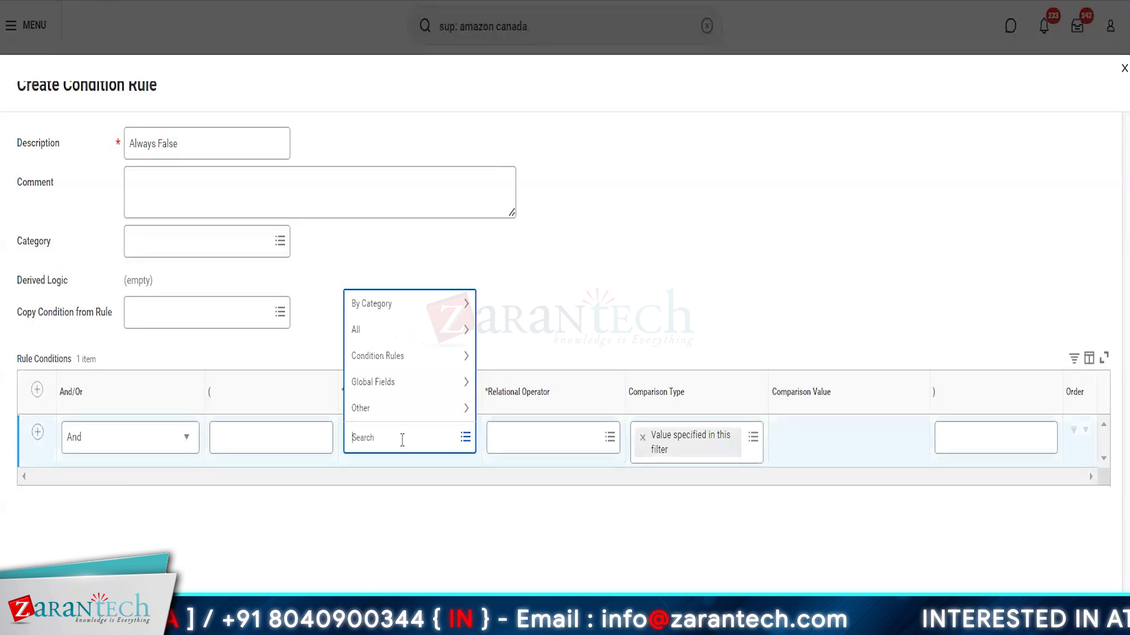
{"action": "type", "text": "1"}
{"action": "key", "text": "Return"}
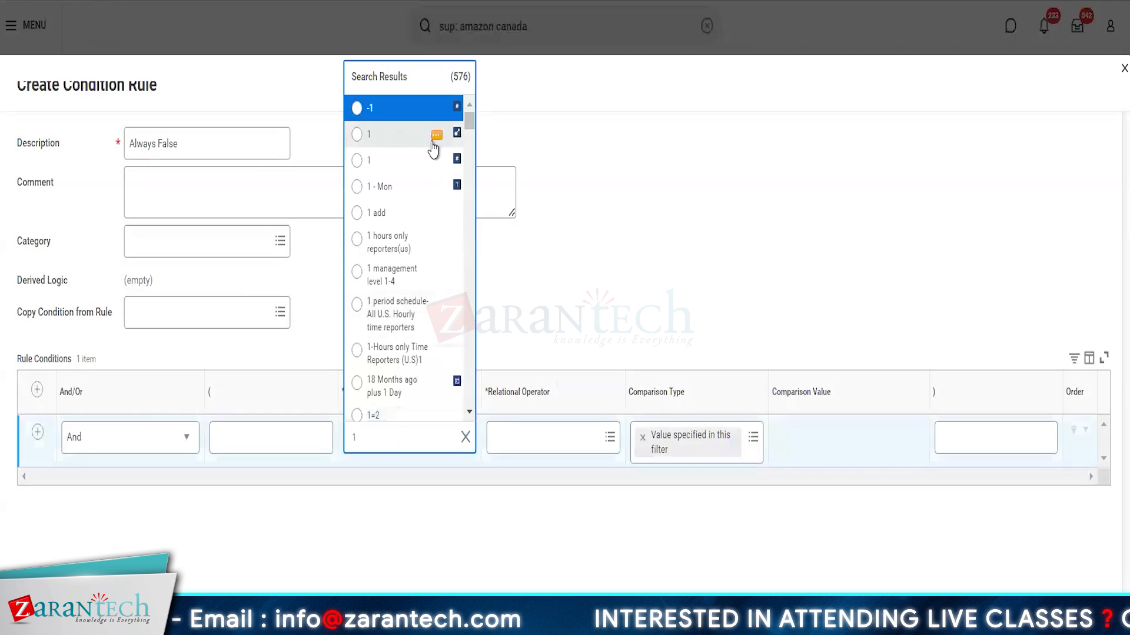
{"action": "left_click", "coordinate": [394, 171]}
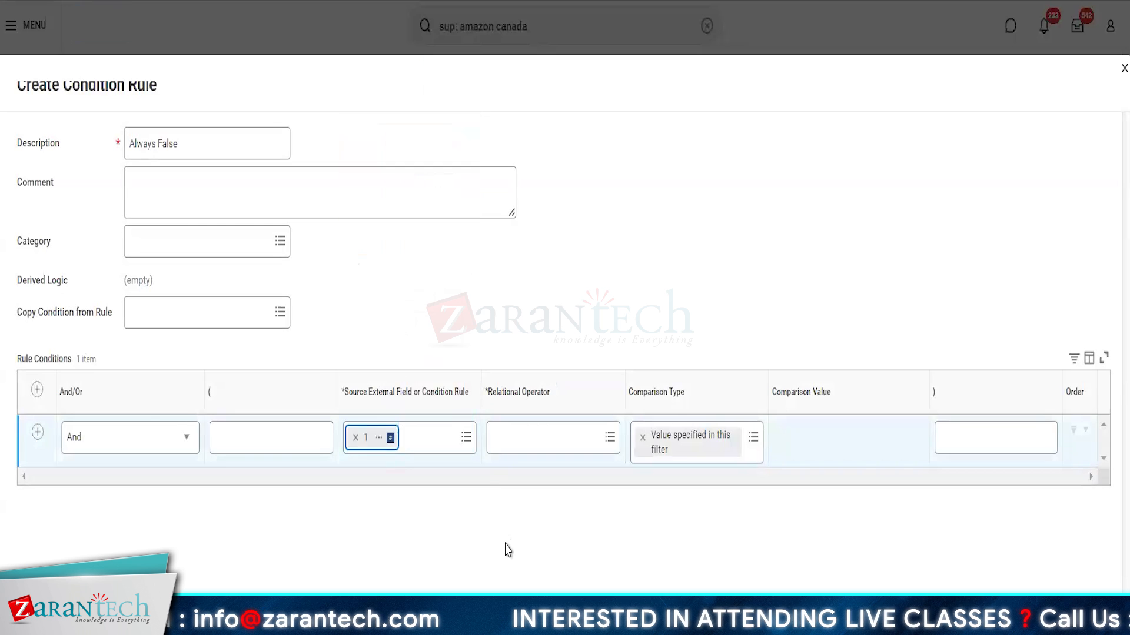
{"action": "left_click", "coordinate": [550, 436]}
{"action": "left_click", "coordinate": [542, 393]}
{"action": "left_click", "coordinate": [525, 281]}
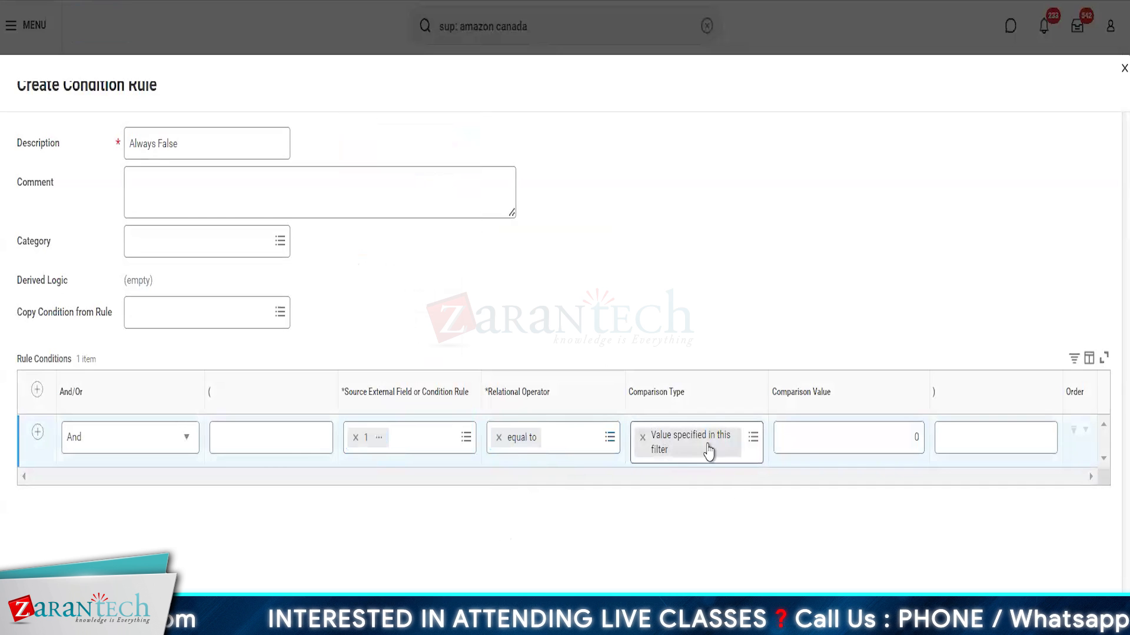
Step: Use comparison value 0, describe the rule as 1=0, and save it as step b's entry condition
{"action": "left_click", "coordinate": [879, 447]}
{"action": "left_click", "coordinate": [879, 439]}
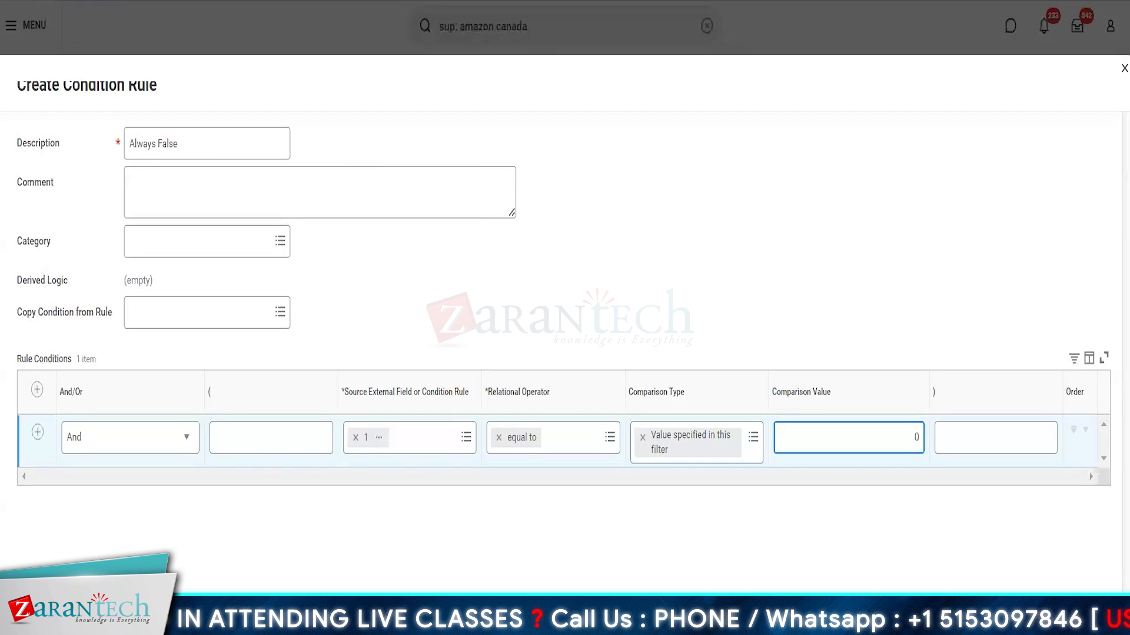
{"action": "triple_click", "coordinate": [209, 153]}
{"action": "type", "text": "1=0"}
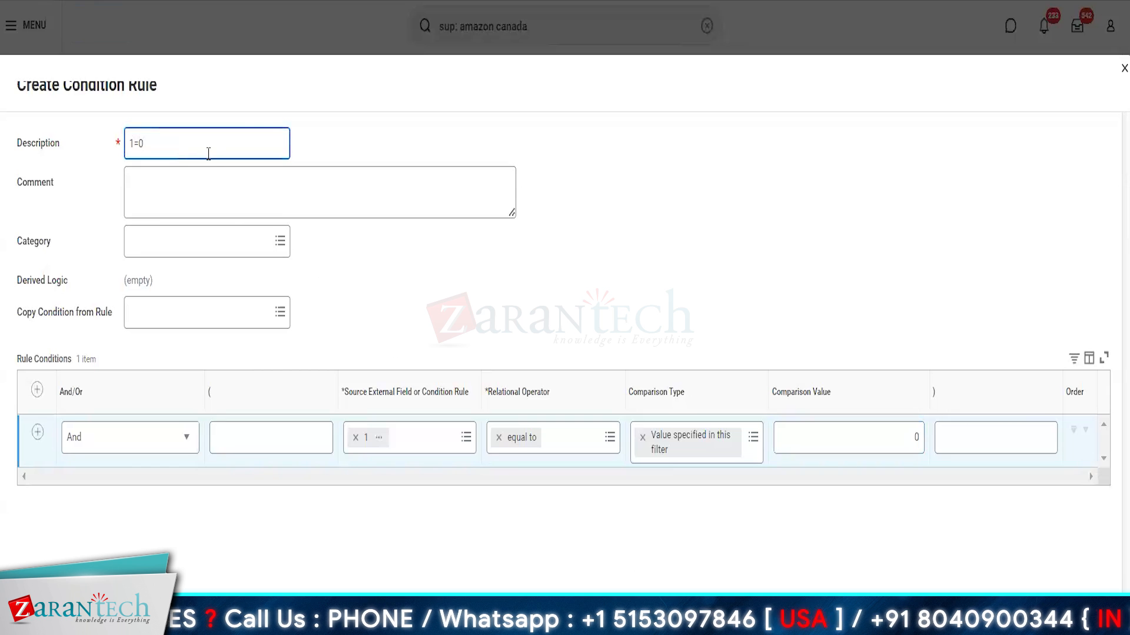
{"action": "left_click", "coordinate": [336, 584]}
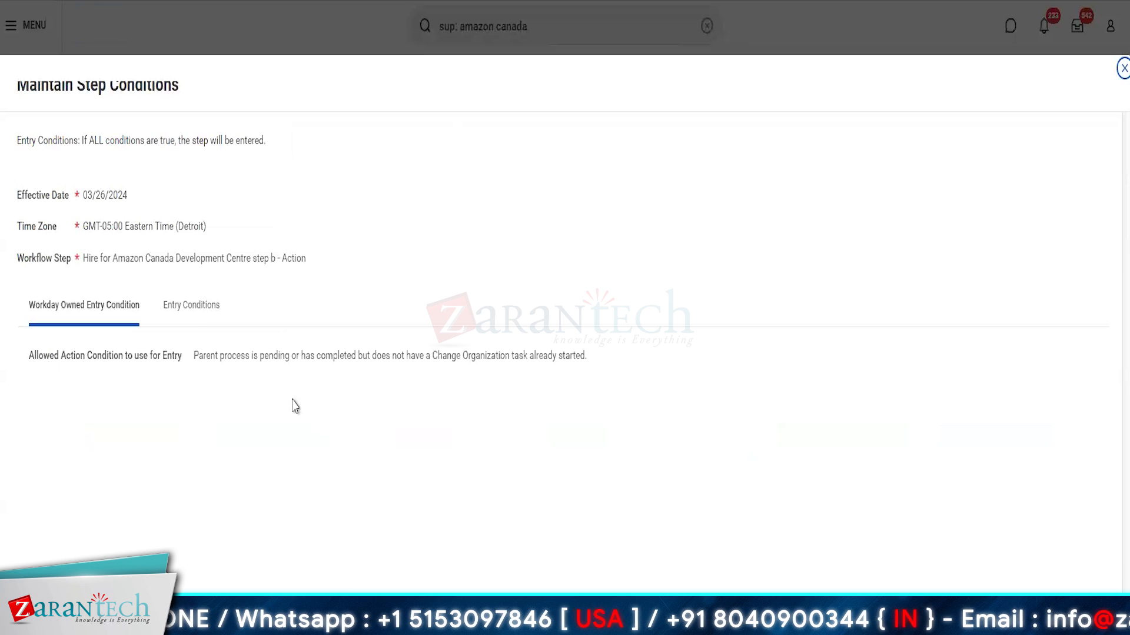
{"action": "left_click", "coordinate": [189, 312]}
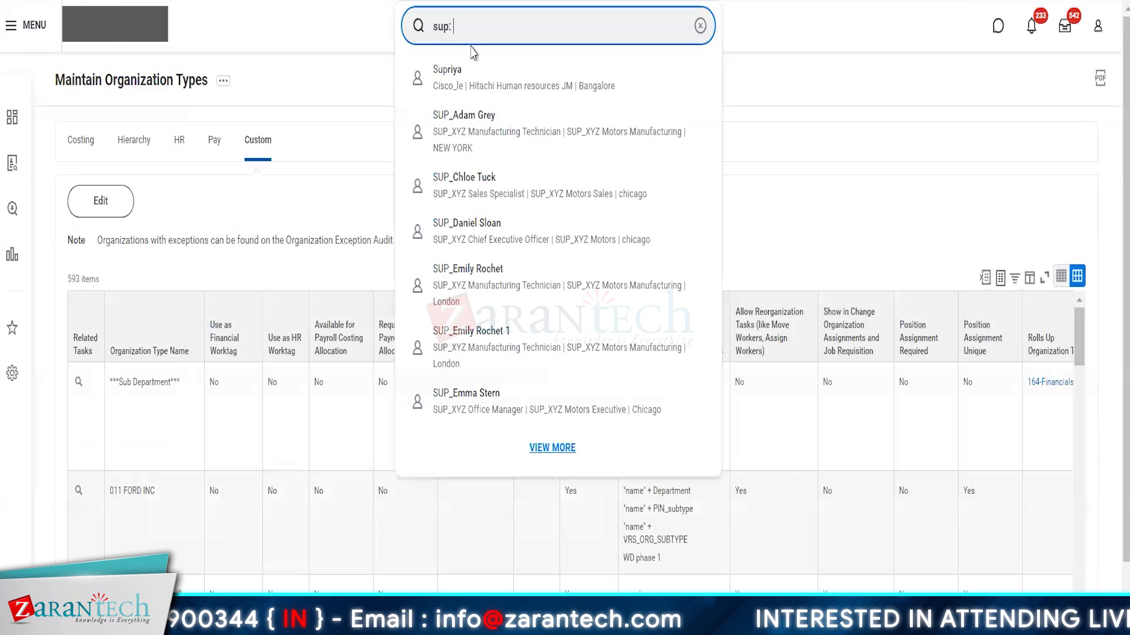
Step: Search for 'amazon canada' and open the Amazon Canada Development Centre organization
{"action": "type", "text": "amazon "}
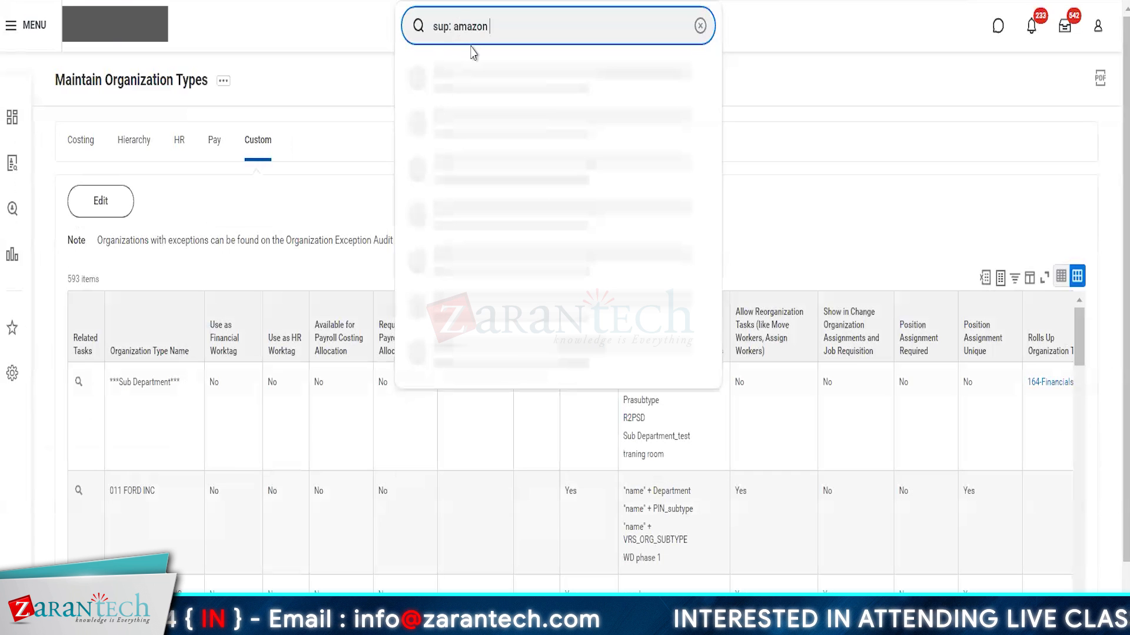
{"action": "type", "text": "canada"}
{"action": "key", "text": "Return"}
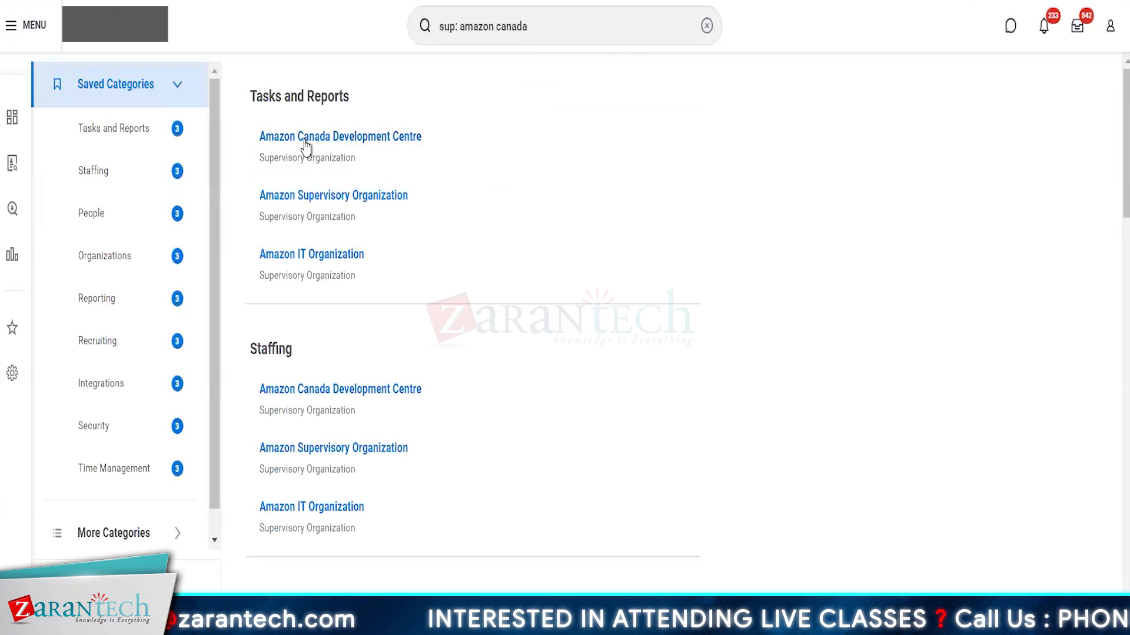
{"action": "left_click", "coordinate": [340, 141]}
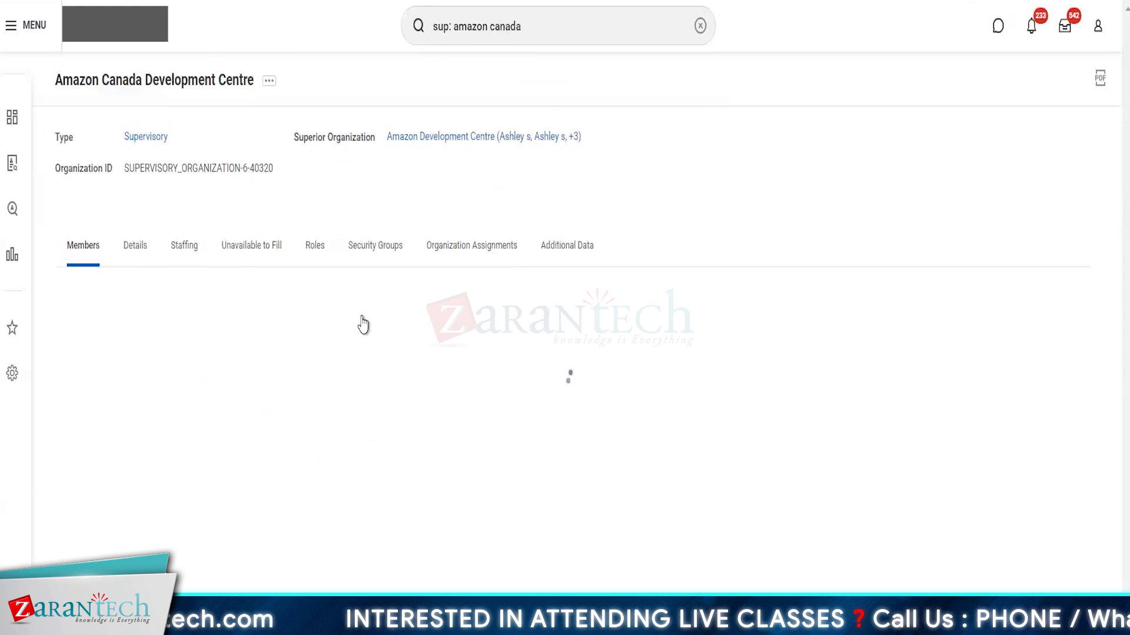
Step: Cancel the organization's in-progress hire via its Business Process > Cancel action on the Staffing tab
{"action": "left_click", "coordinate": [187, 253]}
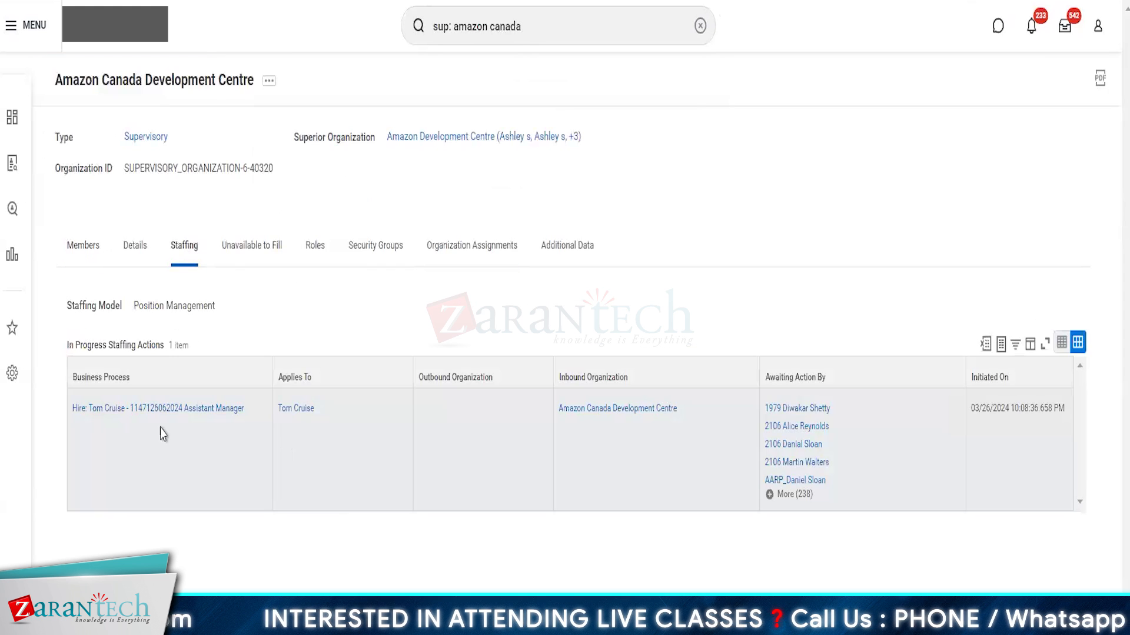
{"action": "left_click", "coordinate": [253, 410]}
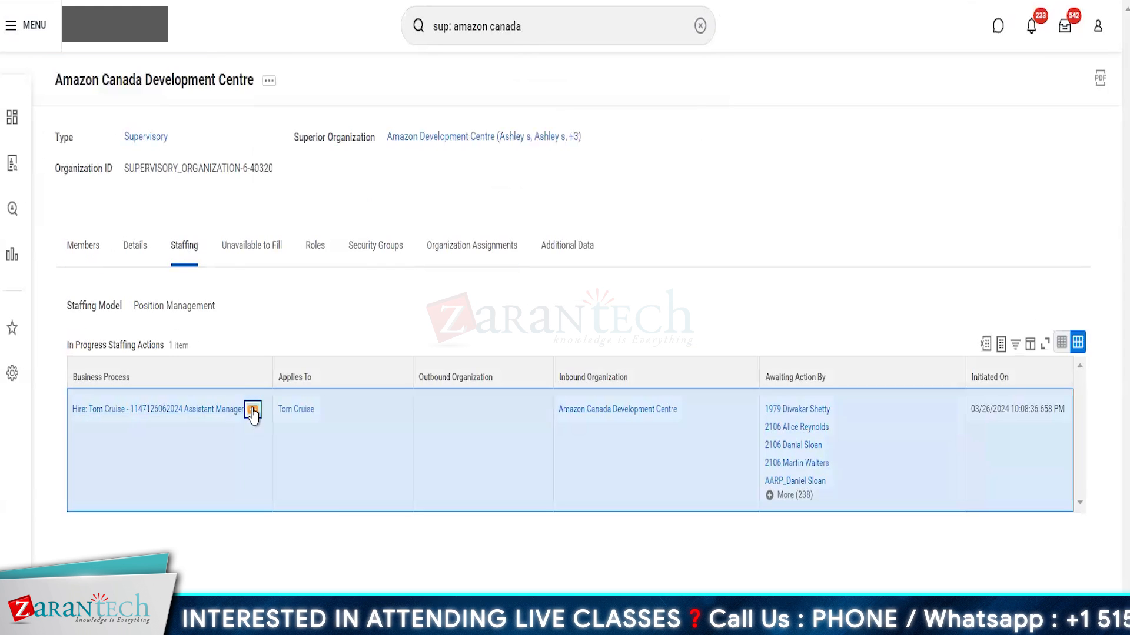
{"action": "mouse_move", "coordinate": [337, 260]}
{"action": "left_click", "coordinate": [403, 263]}
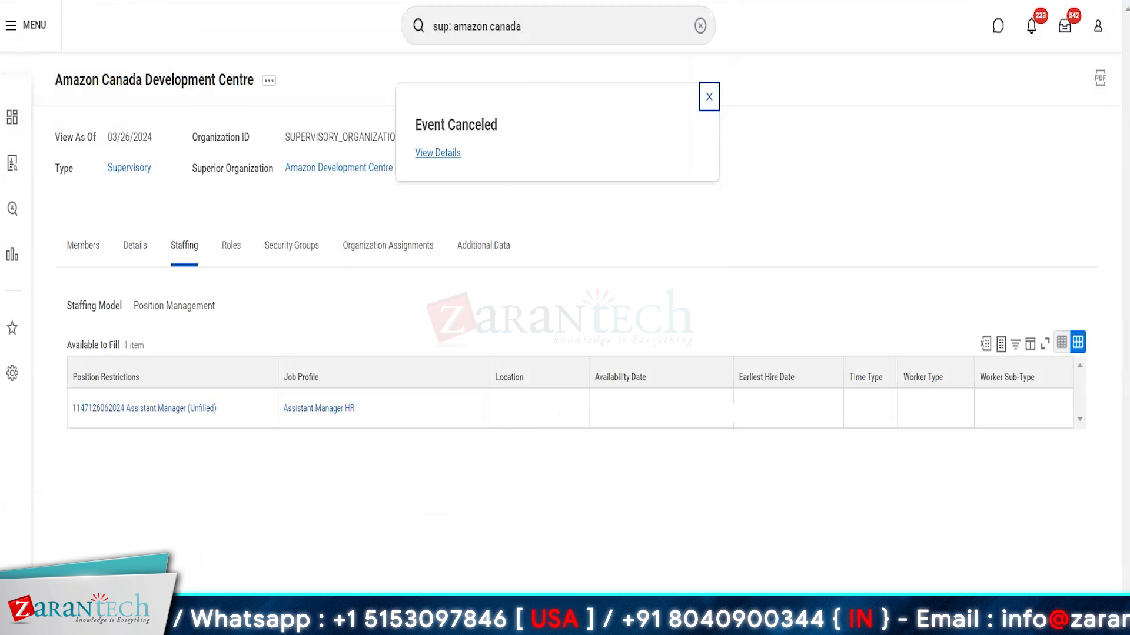
Step: Start Hire Employee from the unfilled Assistant Manager position's actions
{"action": "left_click", "coordinate": [203, 409]}
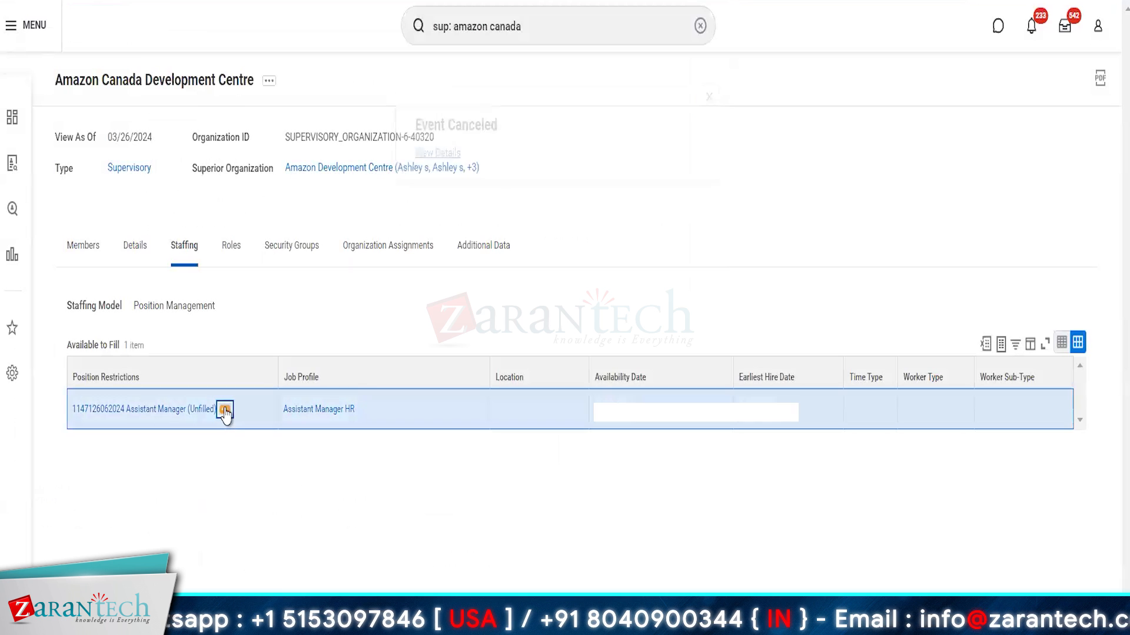
{"action": "left_click", "coordinate": [225, 412]}
{"action": "mouse_move", "coordinate": [272, 232]}
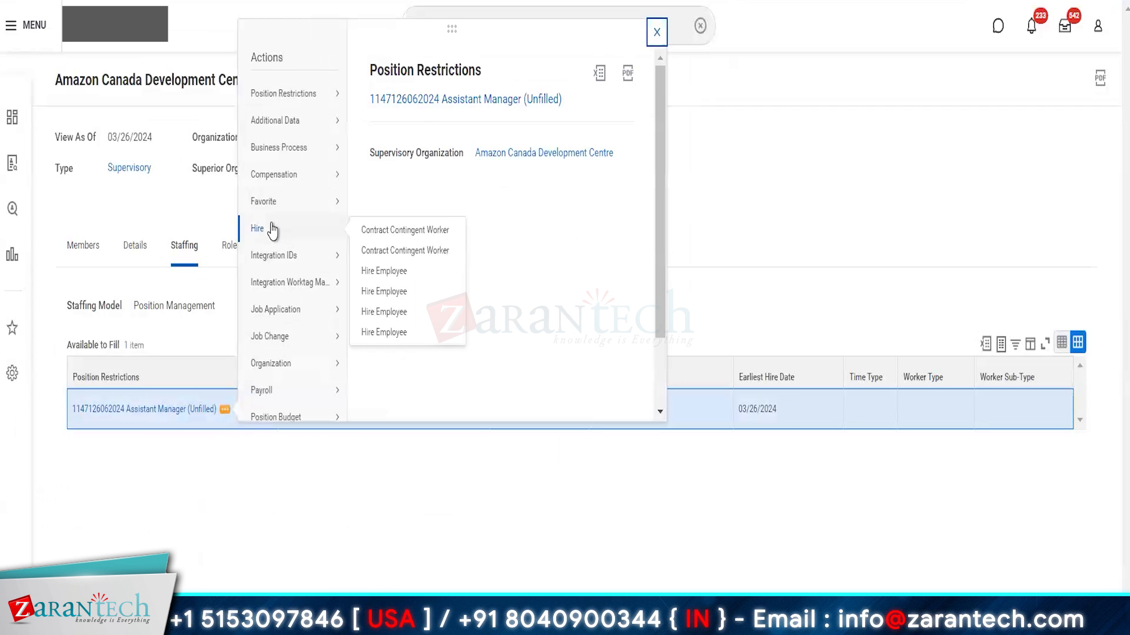
{"action": "left_click", "coordinate": [386, 296]}
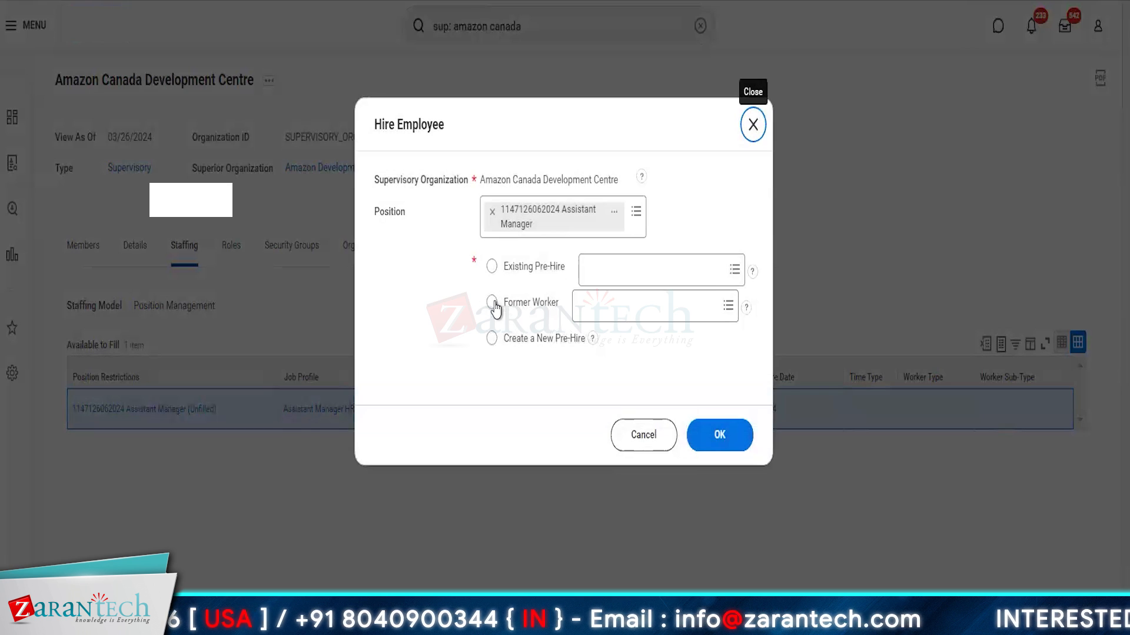
Step: Choose Existing Pre-Hire, pick the pre-hire found by searching 'to', and continue to the hire form
{"action": "left_click", "coordinate": [493, 303]}
{"action": "left_click", "coordinate": [492, 267]}
{"action": "left_click", "coordinate": [610, 281]}
{"action": "type", "text": "tom cr"}
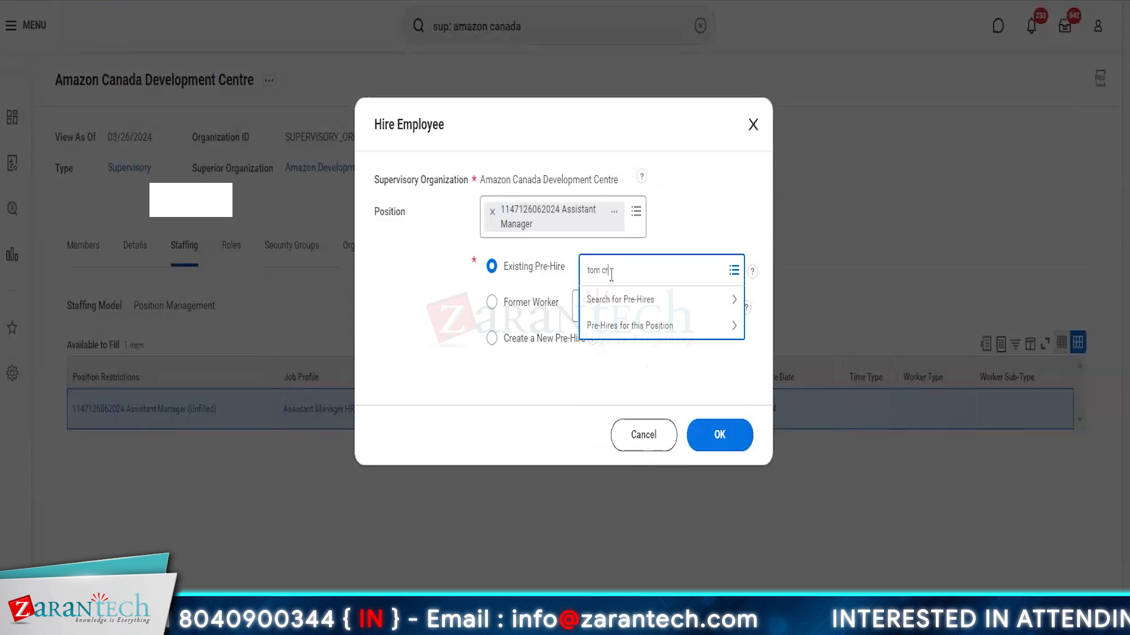
{"action": "key", "text": "Return"}
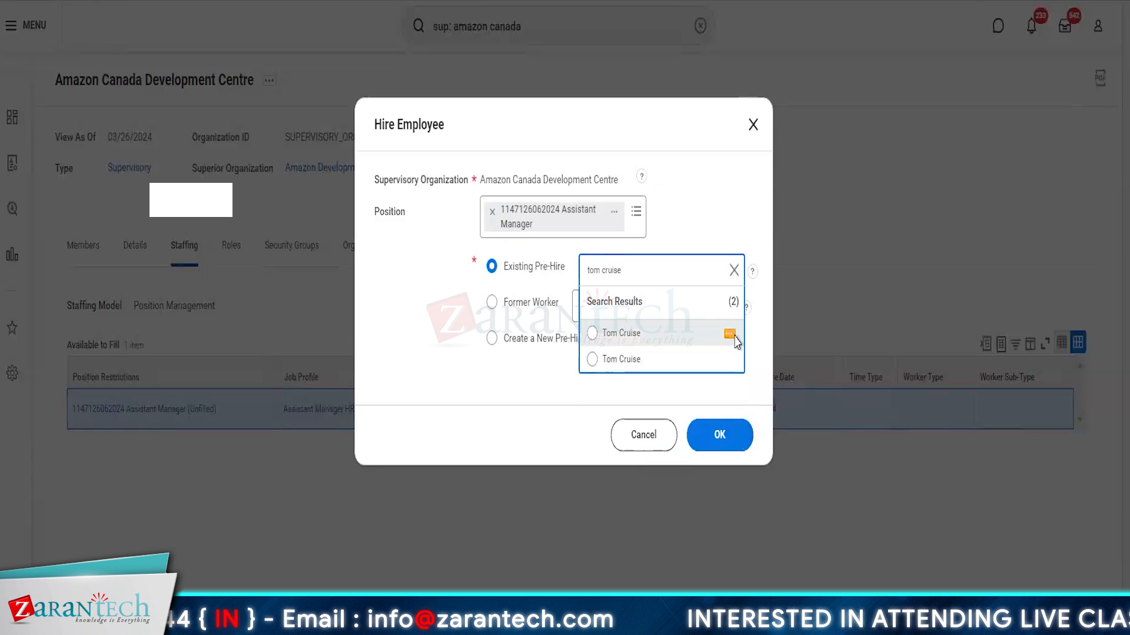
{"action": "left_click", "coordinate": [676, 343]}
{"action": "left_click", "coordinate": [721, 446]}
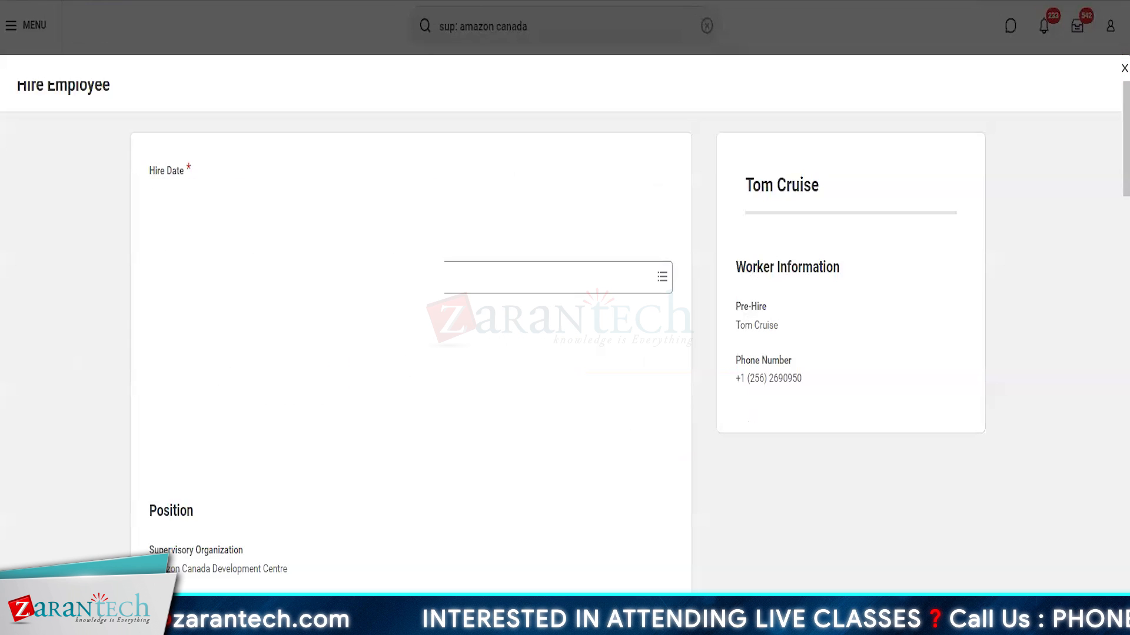
Step: Choose a hire reason and set Time Type to Full time
{"action": "left_click", "coordinate": [235, 277]}
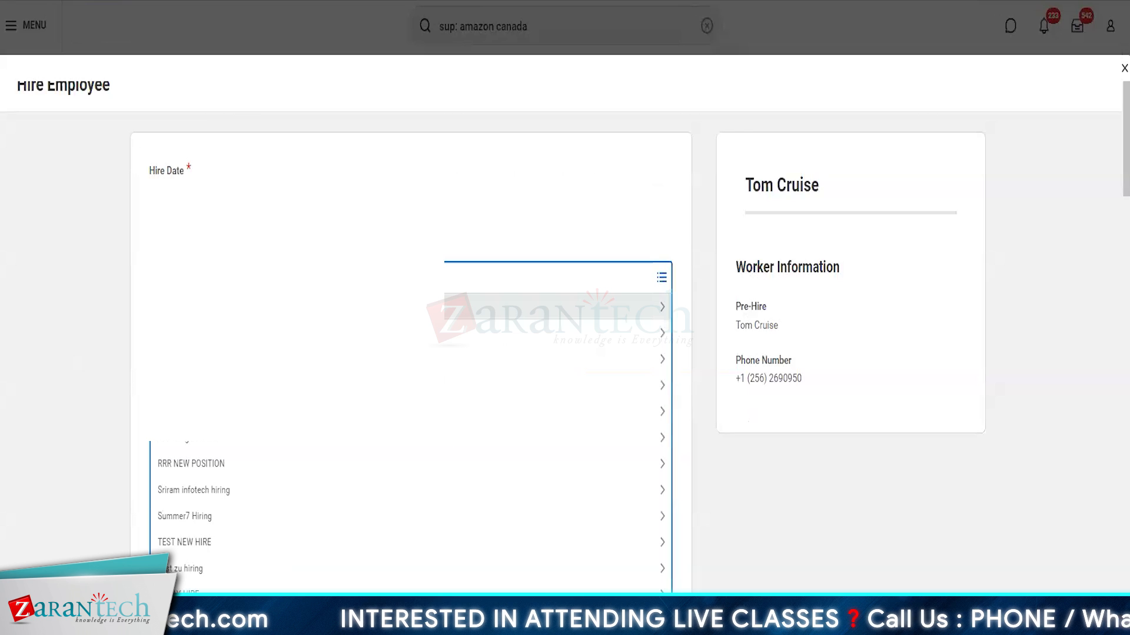
{"action": "left_click", "coordinate": [175, 398]}
{"action": "scroll", "coordinate": [320, 467], "scroll_direction": "down", "scroll_amount": 15}
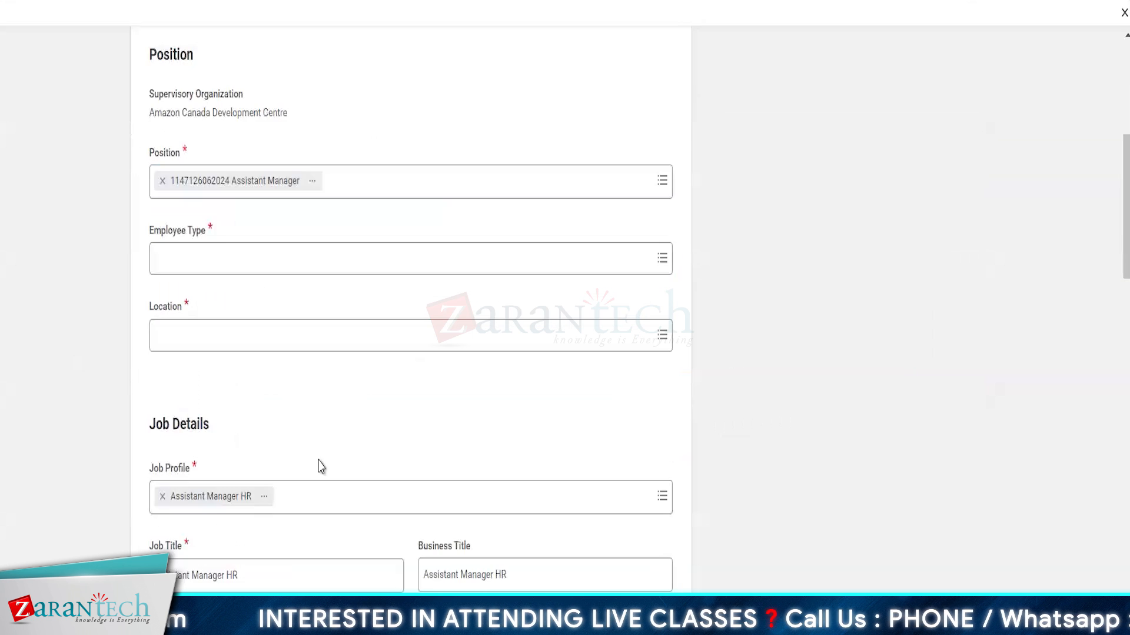
{"action": "scroll", "coordinate": [320, 467], "scroll_direction": "down", "scroll_amount": 2}
{"action": "scroll", "coordinate": [320, 466], "scroll_direction": "down", "scroll_amount": 6}
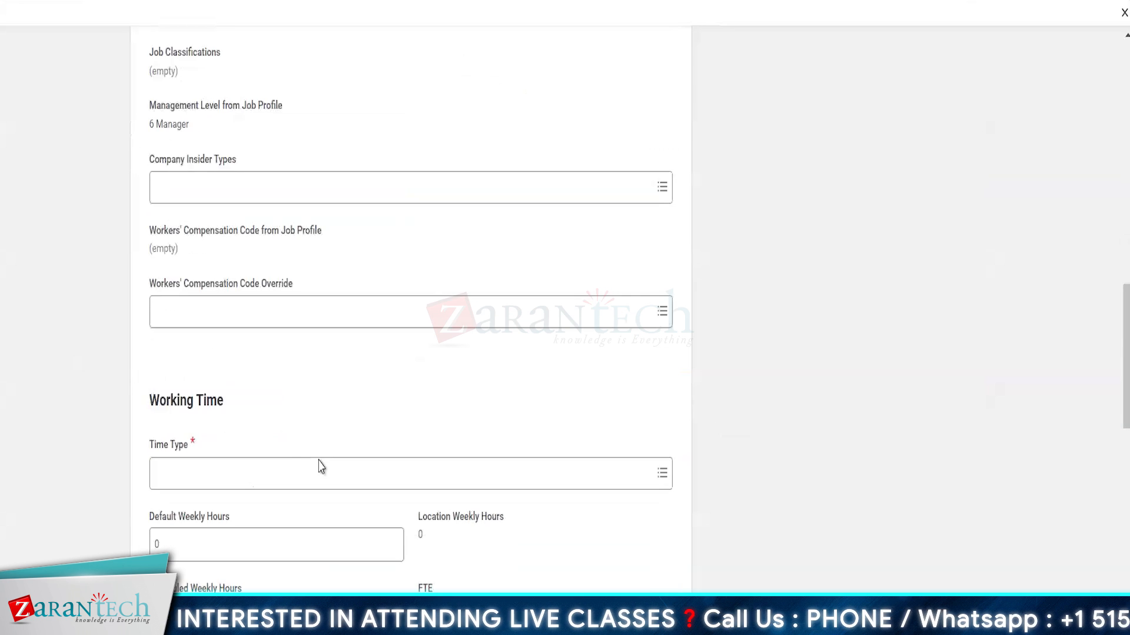
{"action": "left_click", "coordinate": [206, 338]}
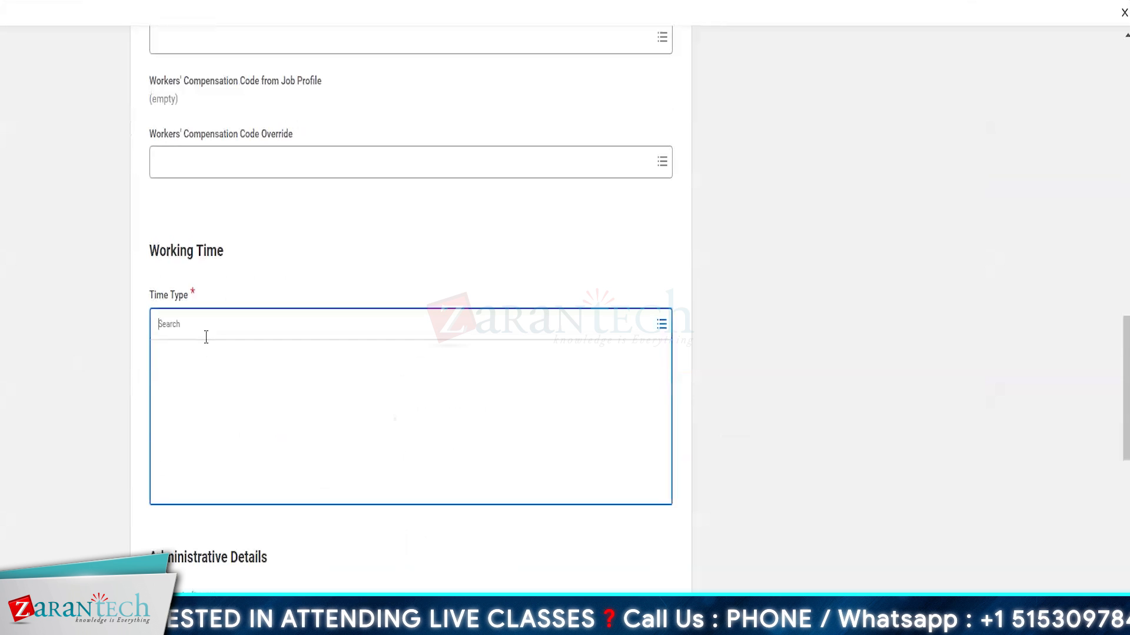
{"action": "type", "text": "full"}
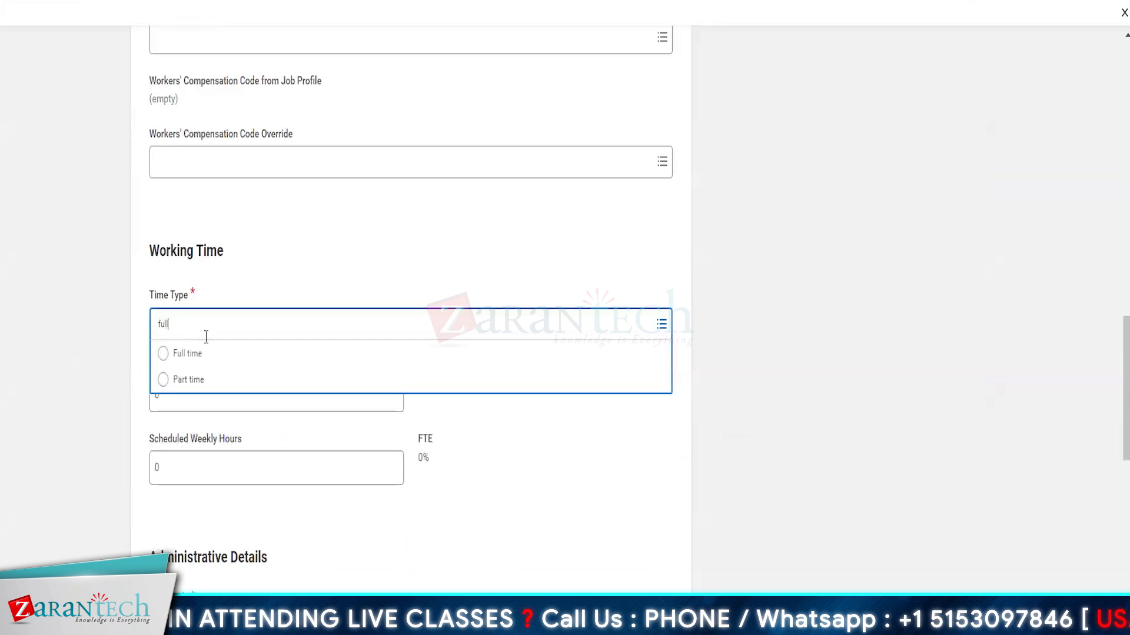
{"action": "left_click", "coordinate": [185, 356]}
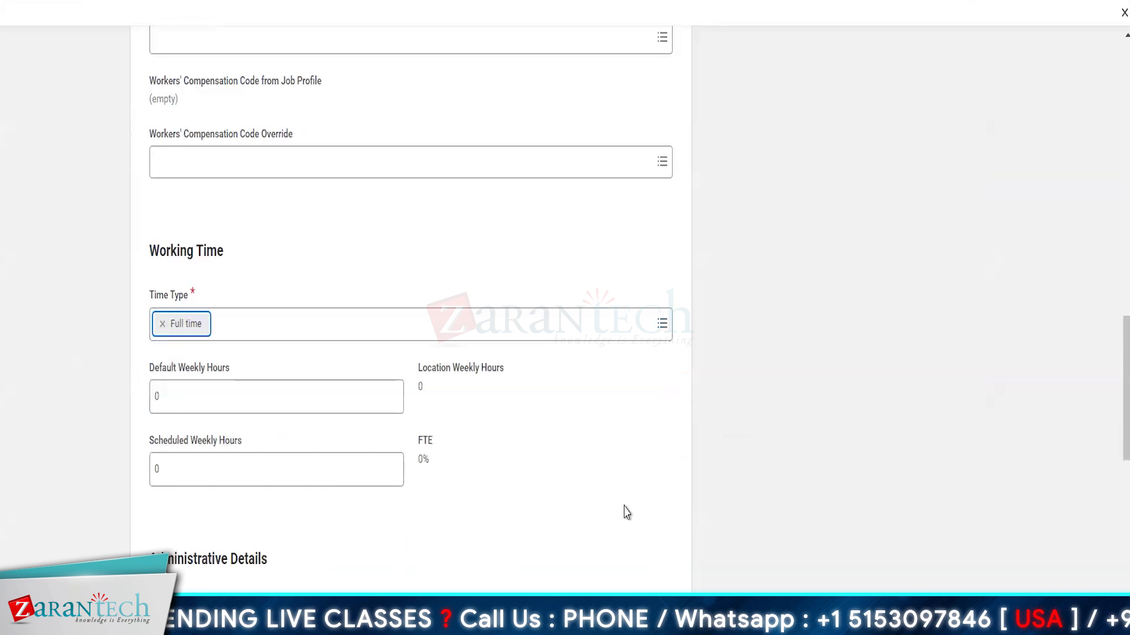
Step: Set the Employee Type to Amazon Consultants
{"action": "scroll", "coordinate": [622, 512], "scroll_direction": "down", "scroll_amount": 10}
{"action": "scroll", "coordinate": [399, 326], "scroll_direction": "up", "scroll_amount": 15}
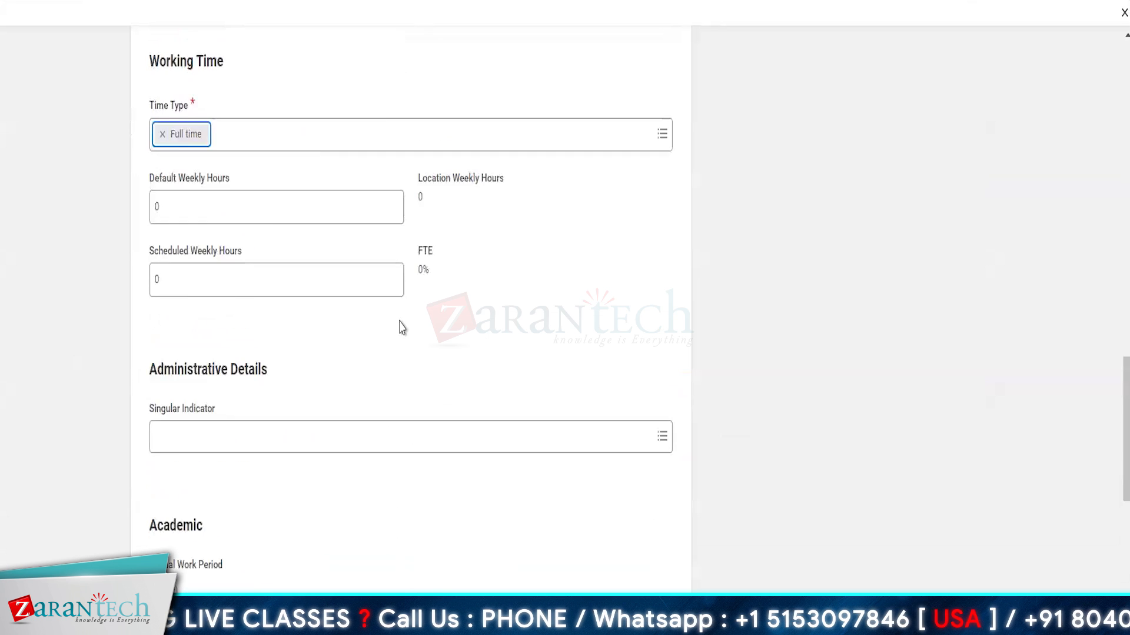
{"action": "scroll", "coordinate": [165, 394], "scroll_direction": "up", "scroll_amount": 14}
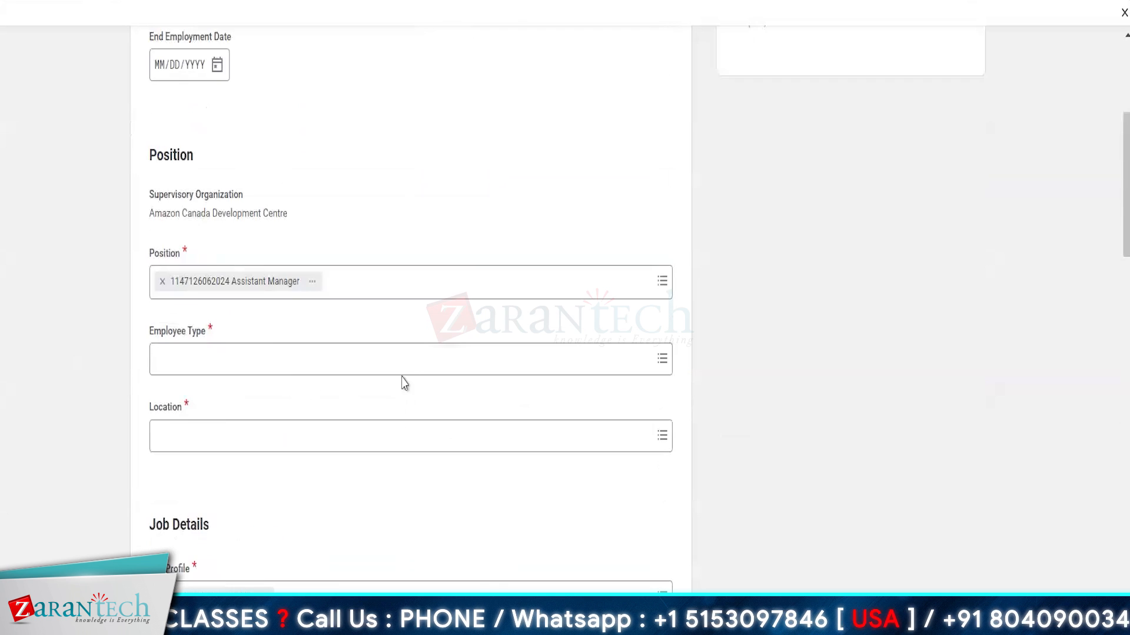
{"action": "scroll", "coordinate": [295, 291], "scroll_direction": "up", "scroll_amount": 4}
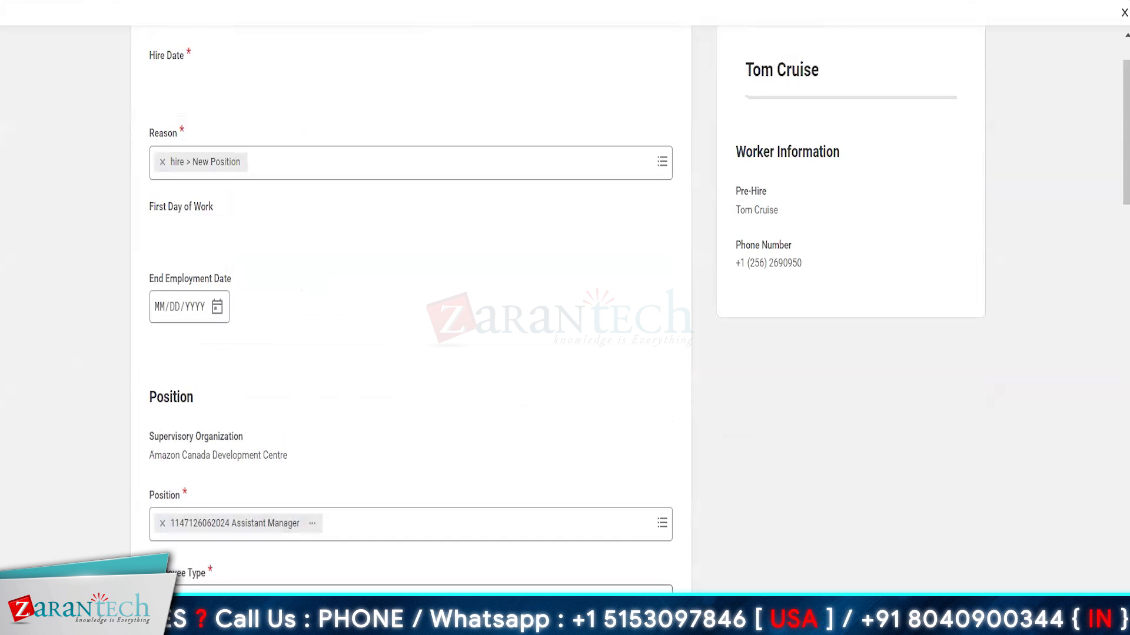
{"action": "left_click", "coordinate": [198, 596]}
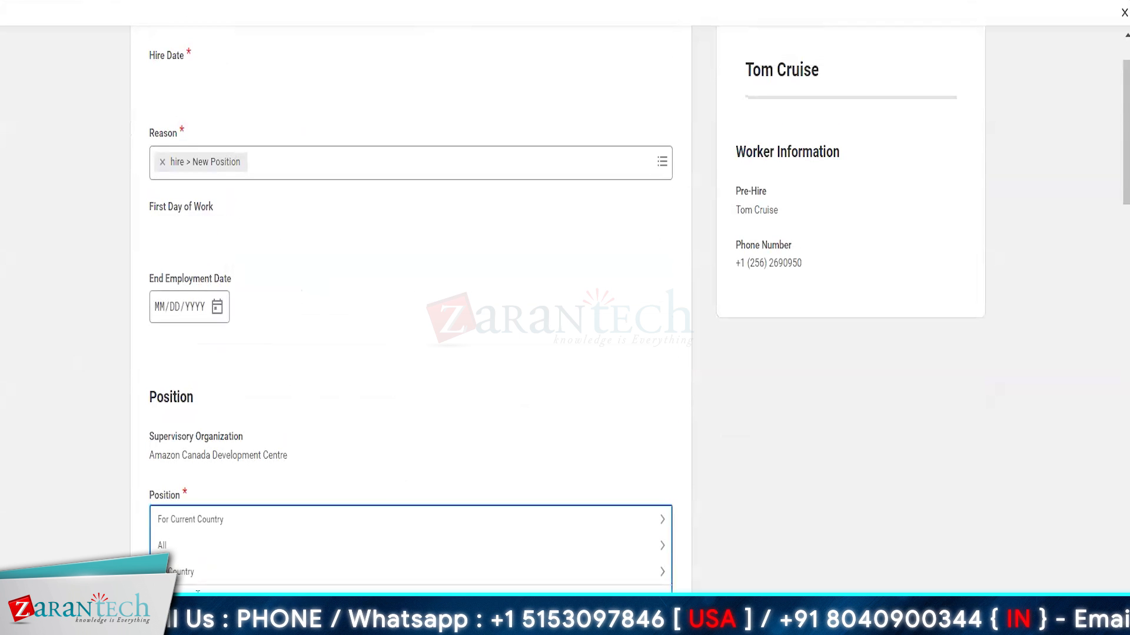
{"action": "key", "text": "Return"}
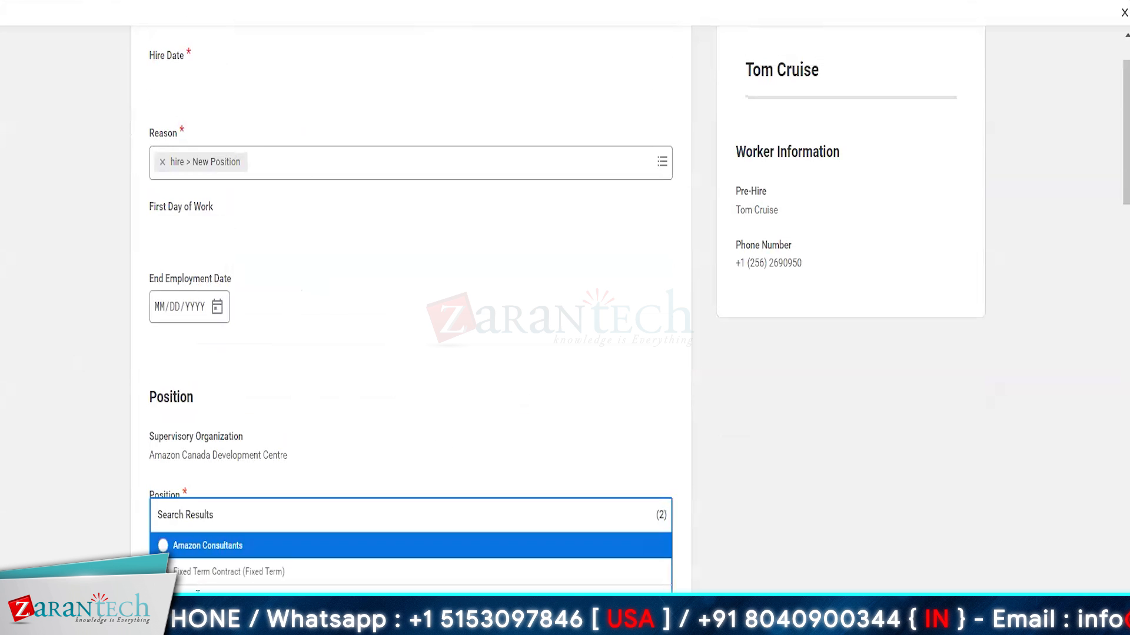
{"action": "left_click", "coordinate": [198, 592]}
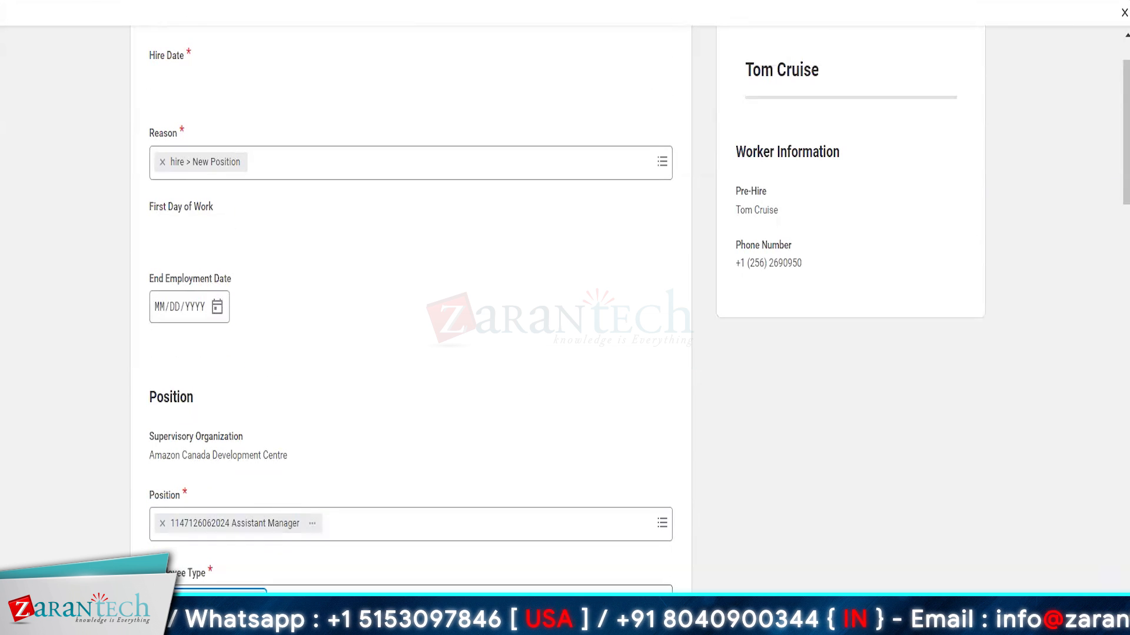
Step: Set the Location to AMZ Toronto using the search 'amz to'
{"action": "scroll", "coordinate": [412, 353], "scroll_direction": "down", "scroll_amount": 4}
{"action": "left_click", "coordinate": [189, 447]}
{"action": "type", "text": "a"}
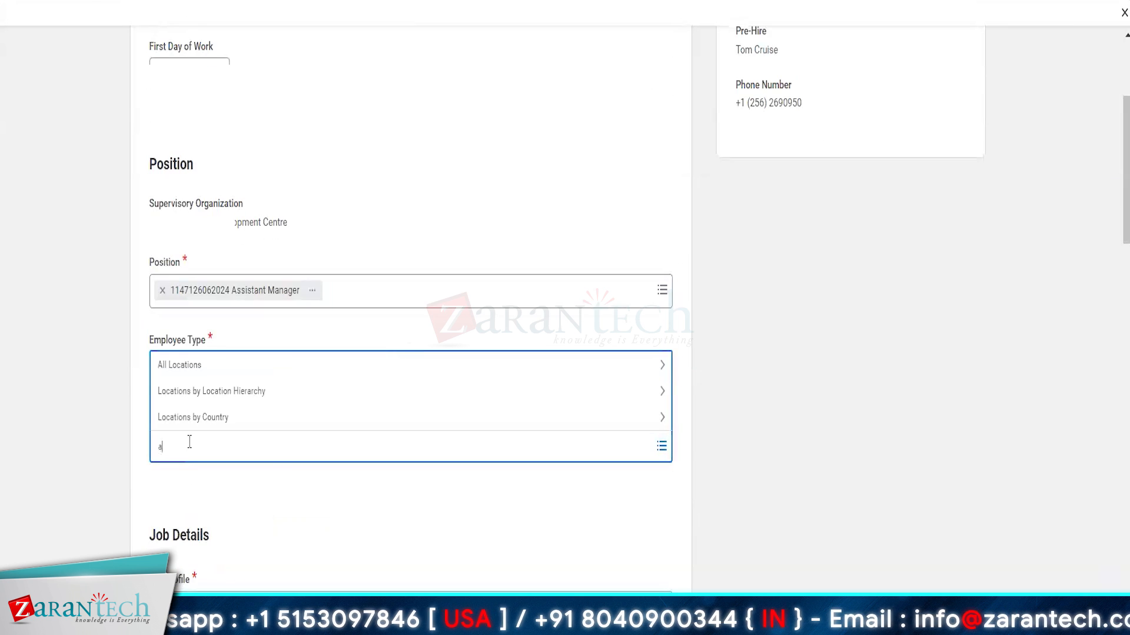
{"action": "type", "text": "mz to"}
{"action": "key", "text": "Return"}
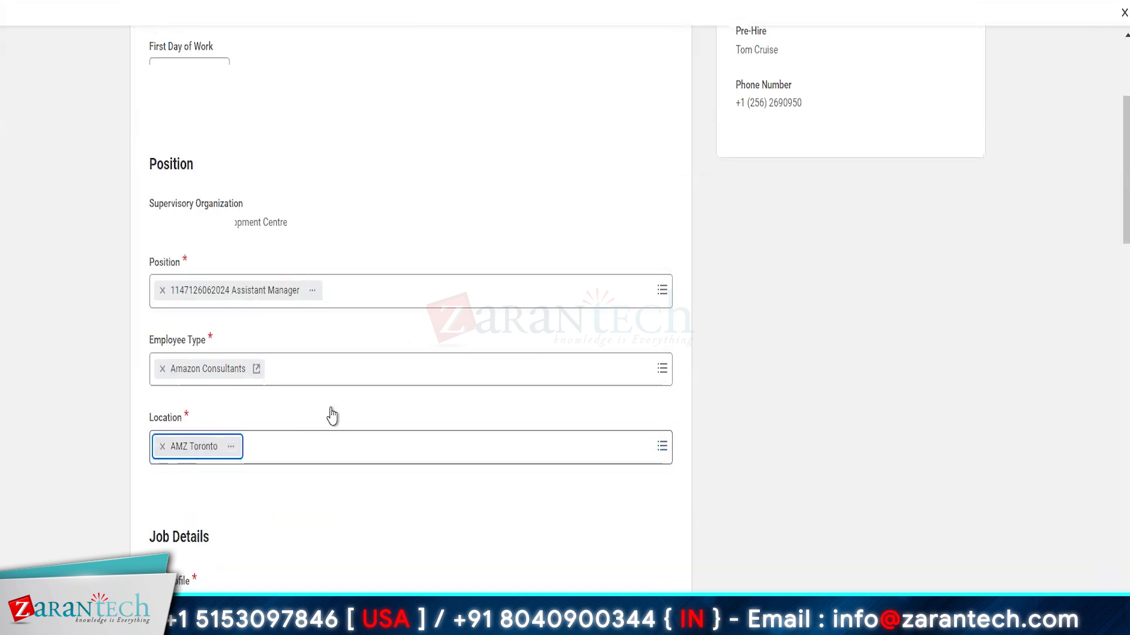
{"action": "key", "text": "Tab"}
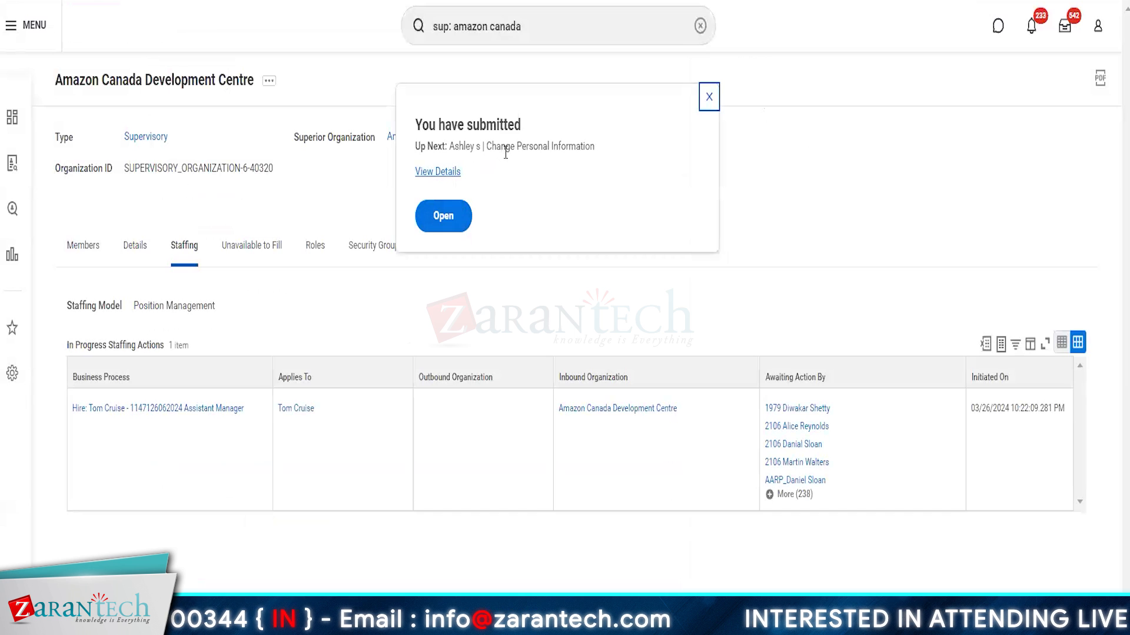
Step: Open the submitted hire's details and show its process history
{"action": "left_click", "coordinate": [442, 175]}
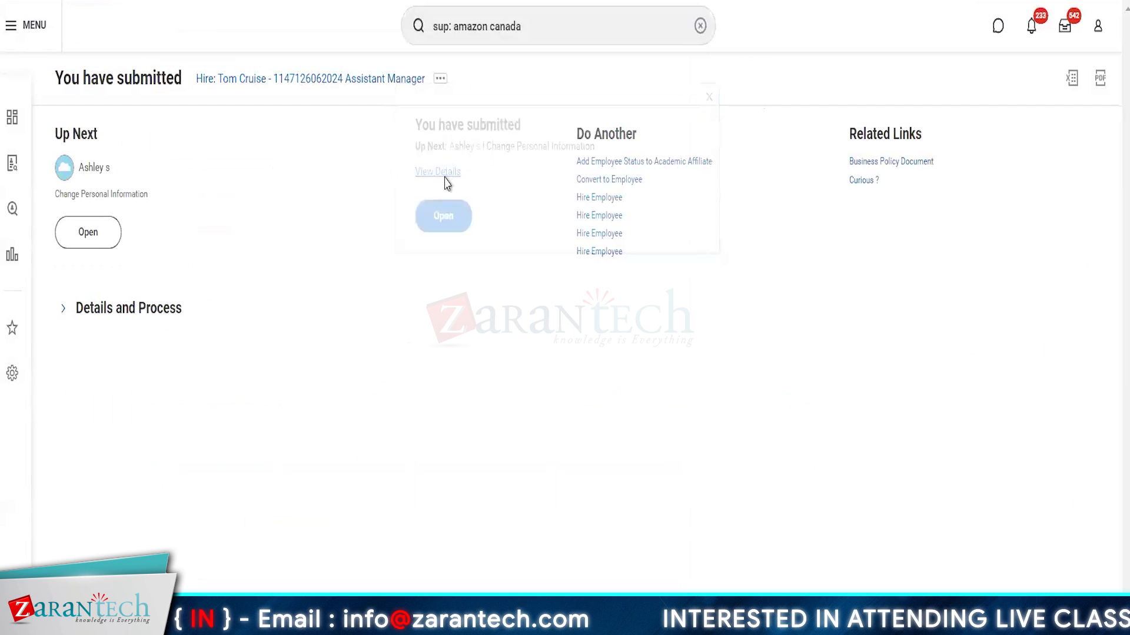
{"action": "left_click", "coordinate": [107, 318]}
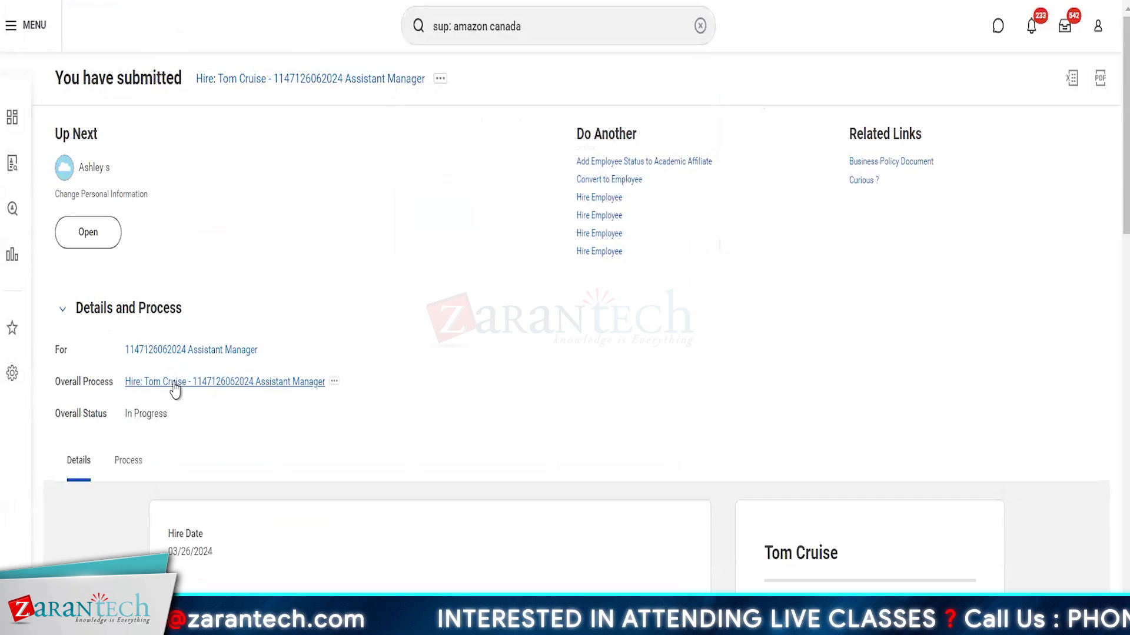
{"action": "left_click", "coordinate": [128, 461]}
{"action": "scroll", "coordinate": [509, 363], "scroll_direction": "down", "scroll_amount": 4}
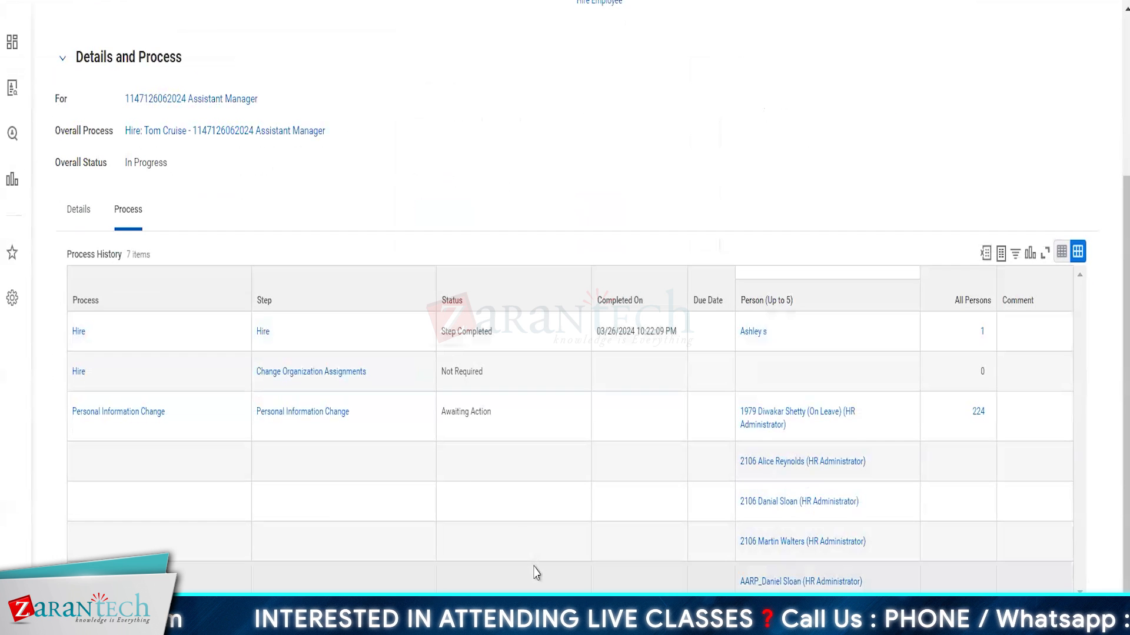
Step: Inspect the Change Organization Assignments step definition and its 1=0 entry condition rule
{"action": "left_click", "coordinate": [379, 371]}
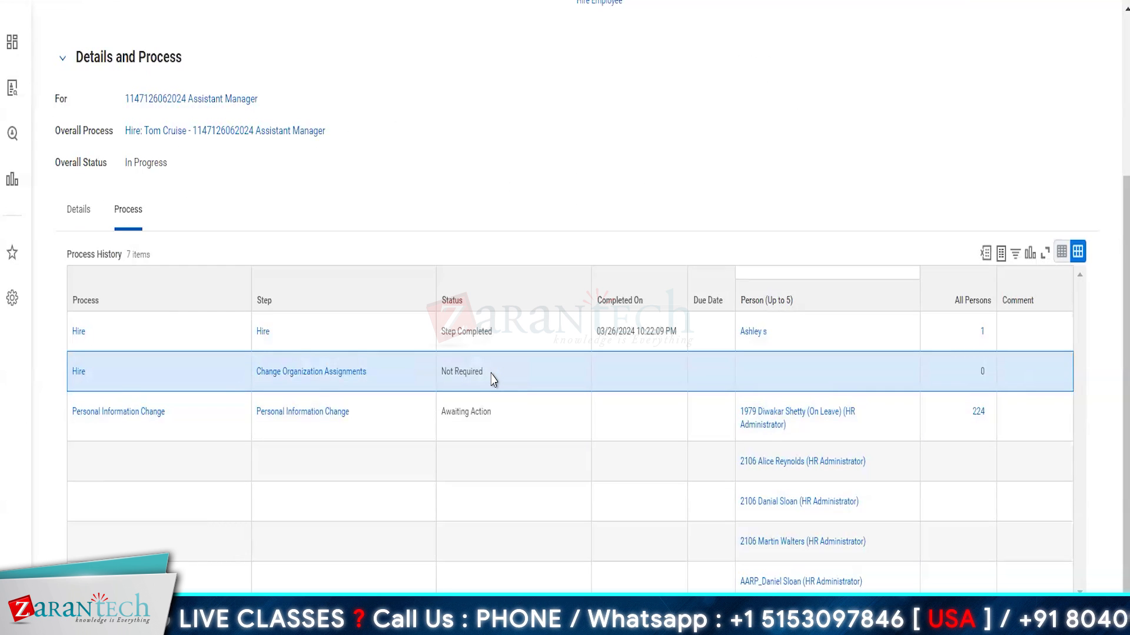
{"action": "left_click", "coordinate": [316, 377]}
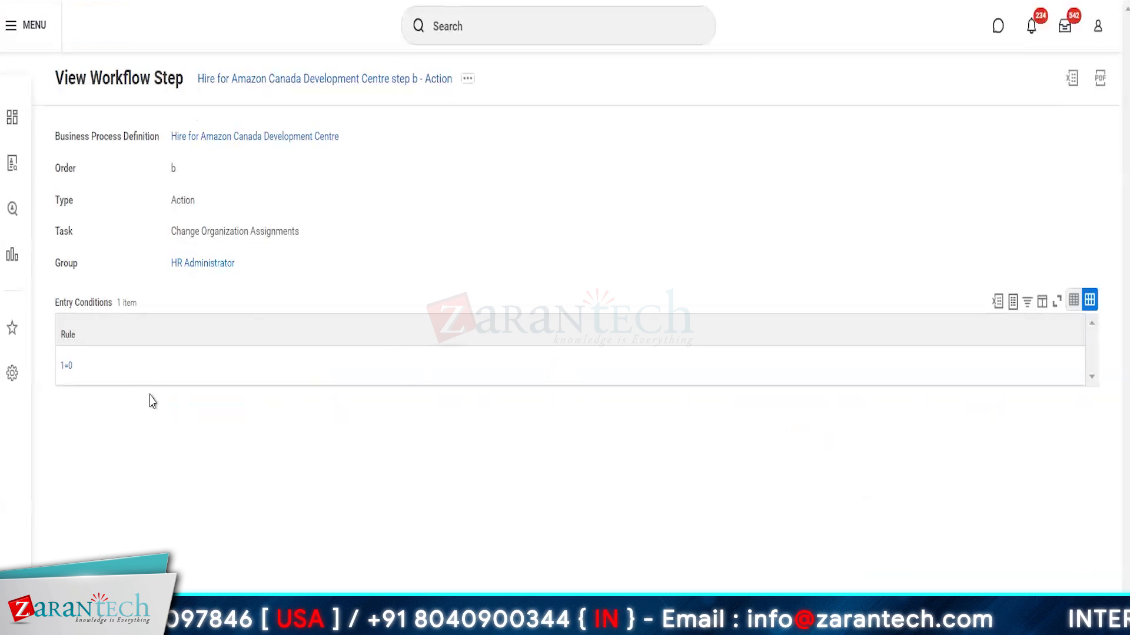
{"action": "left_click", "coordinate": [109, 383]}
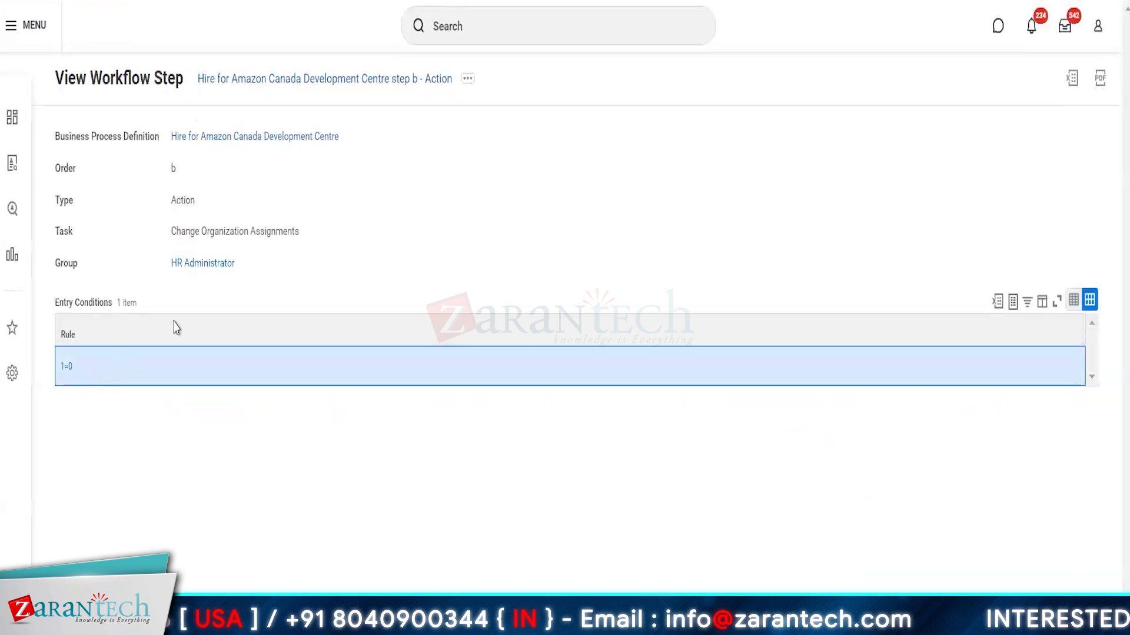
{"action": "left_click", "coordinate": [517, 0]}
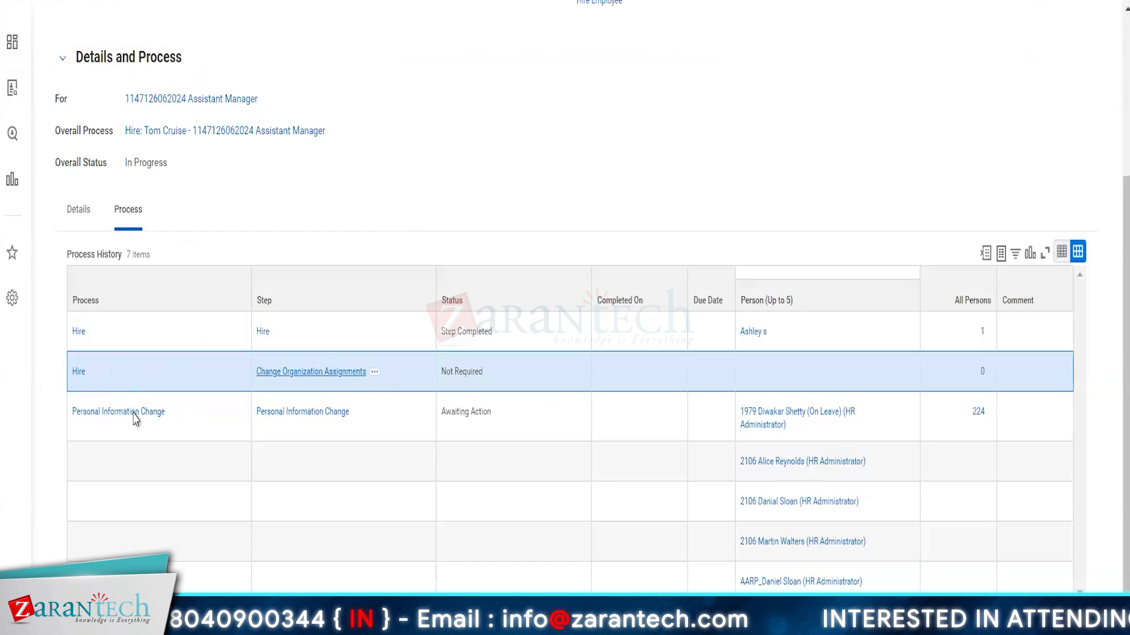
Step: Run the Rule Tester on the hire process with the 1=0 condition rule
{"action": "mouse_move", "coordinate": [96, 380]}
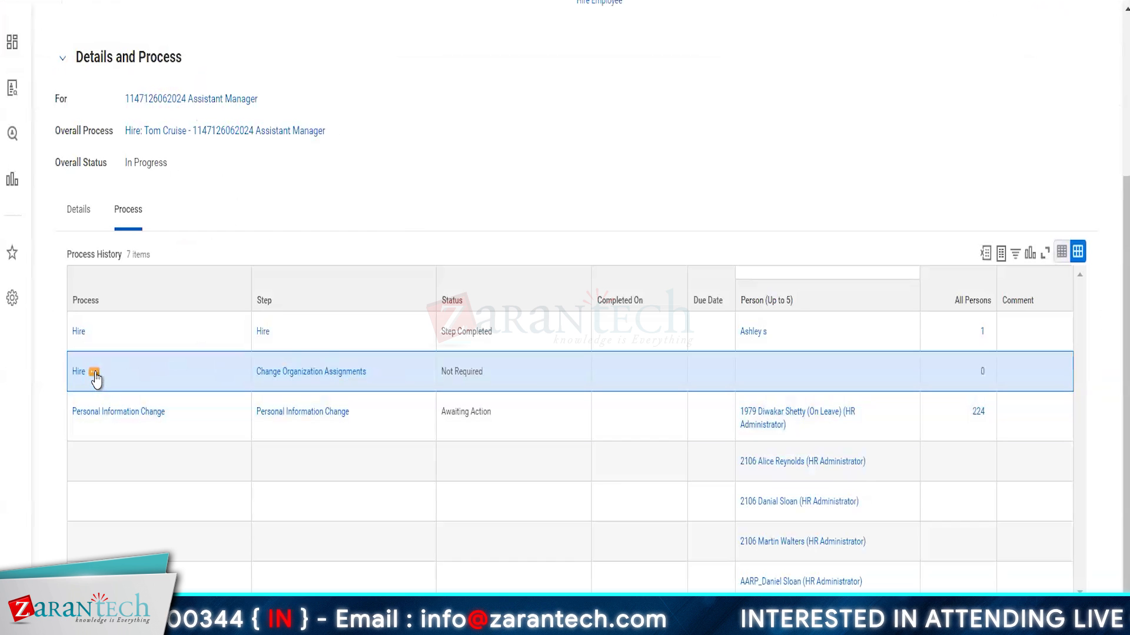
{"action": "left_click", "coordinate": [94, 372]}
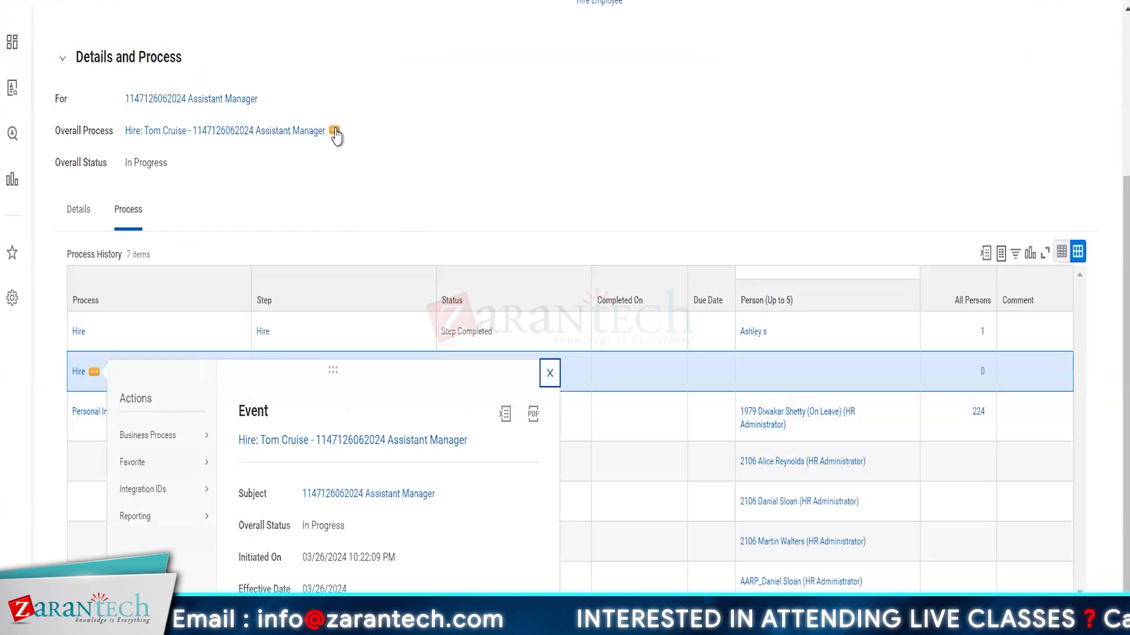
{"action": "left_click", "coordinate": [334, 132]}
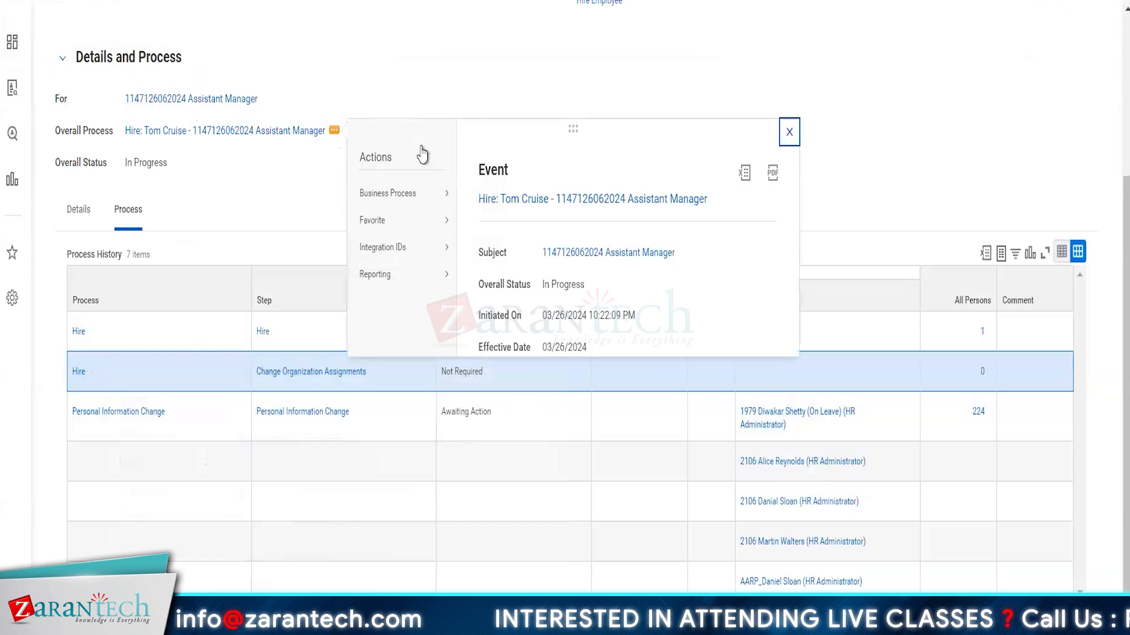
{"action": "mouse_move", "coordinate": [395, 201]}
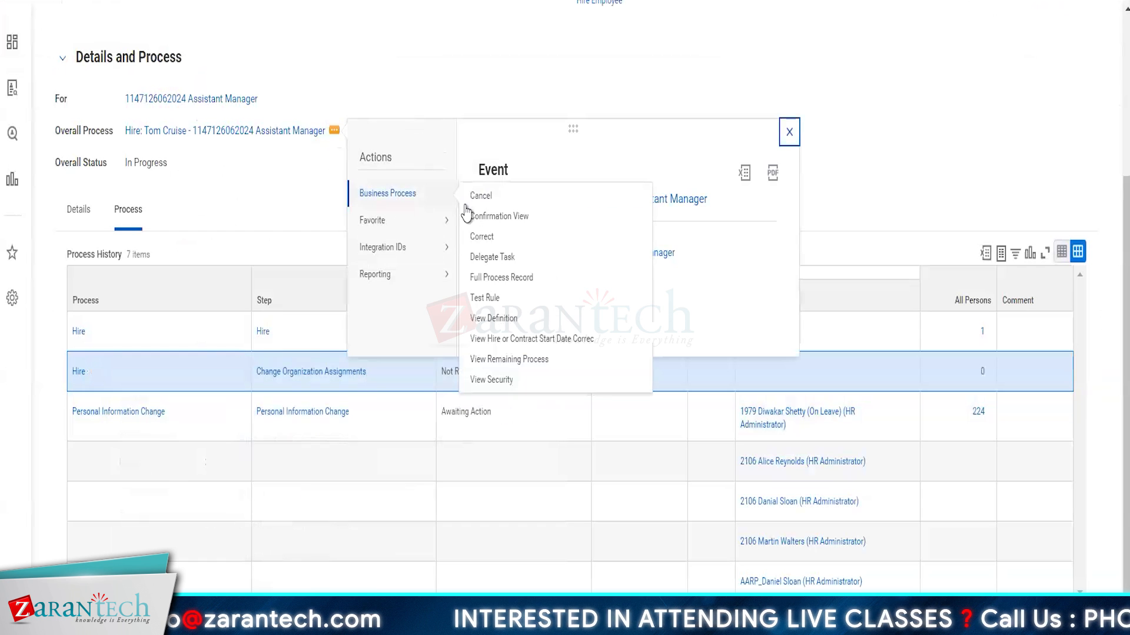
{"action": "left_click", "coordinate": [483, 300]}
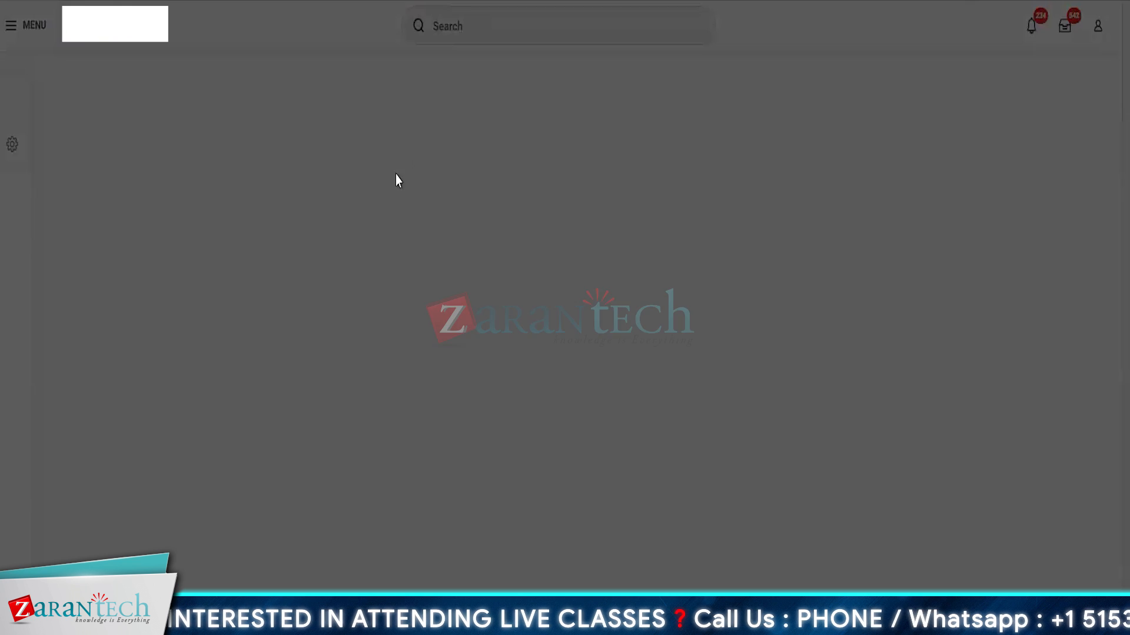
{"action": "left_click", "coordinate": [542, 226]}
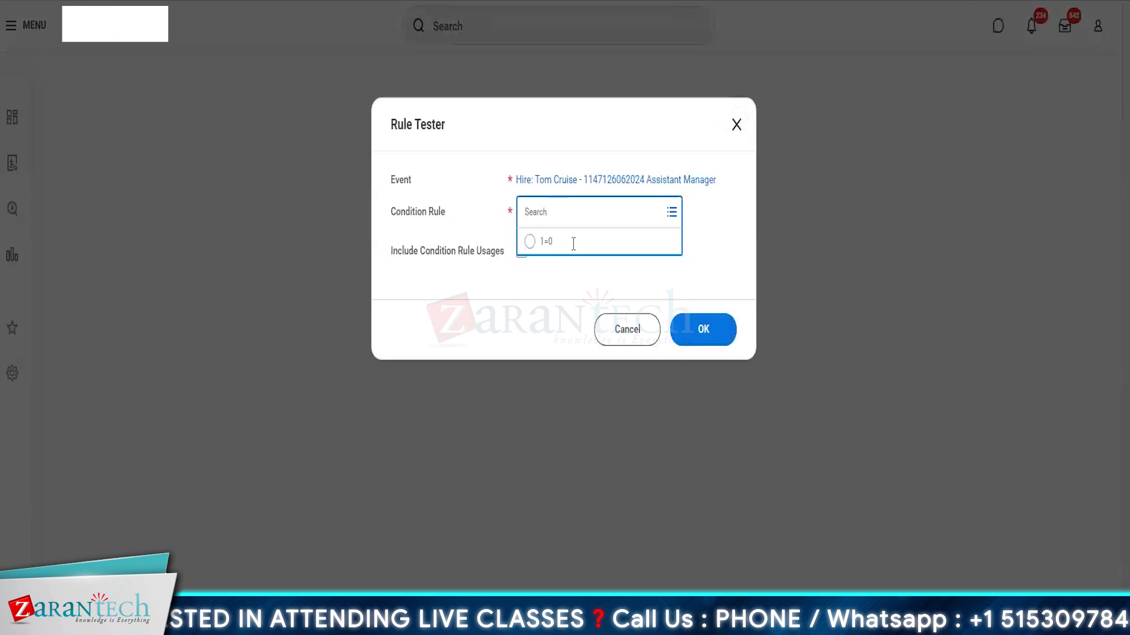
{"action": "left_click", "coordinate": [556, 250]}
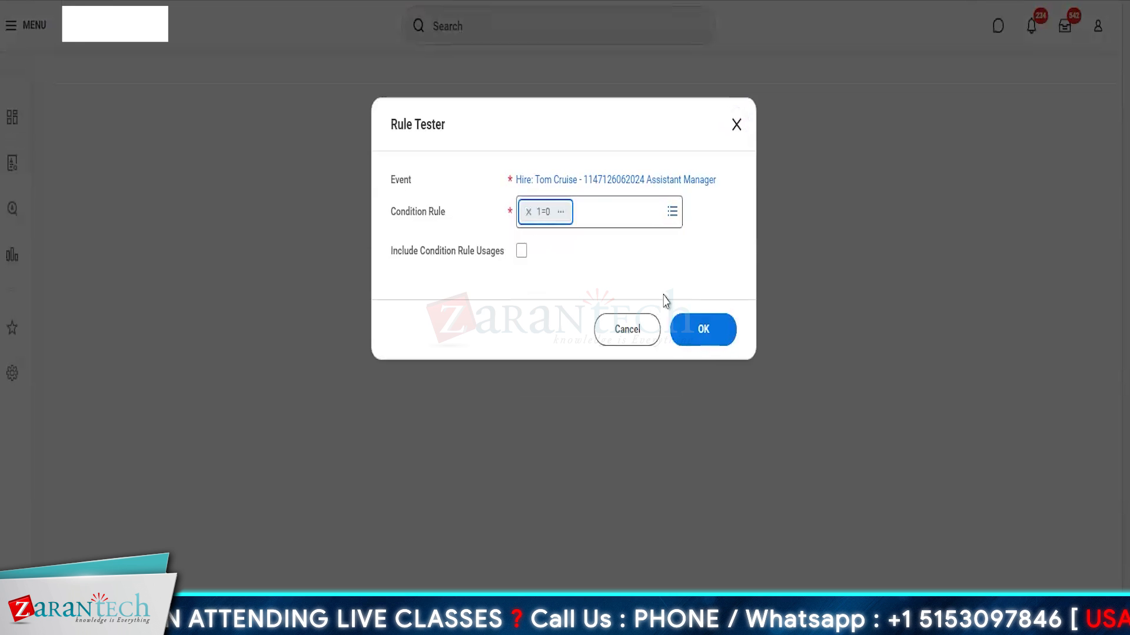
{"action": "left_click", "coordinate": [714, 344]}
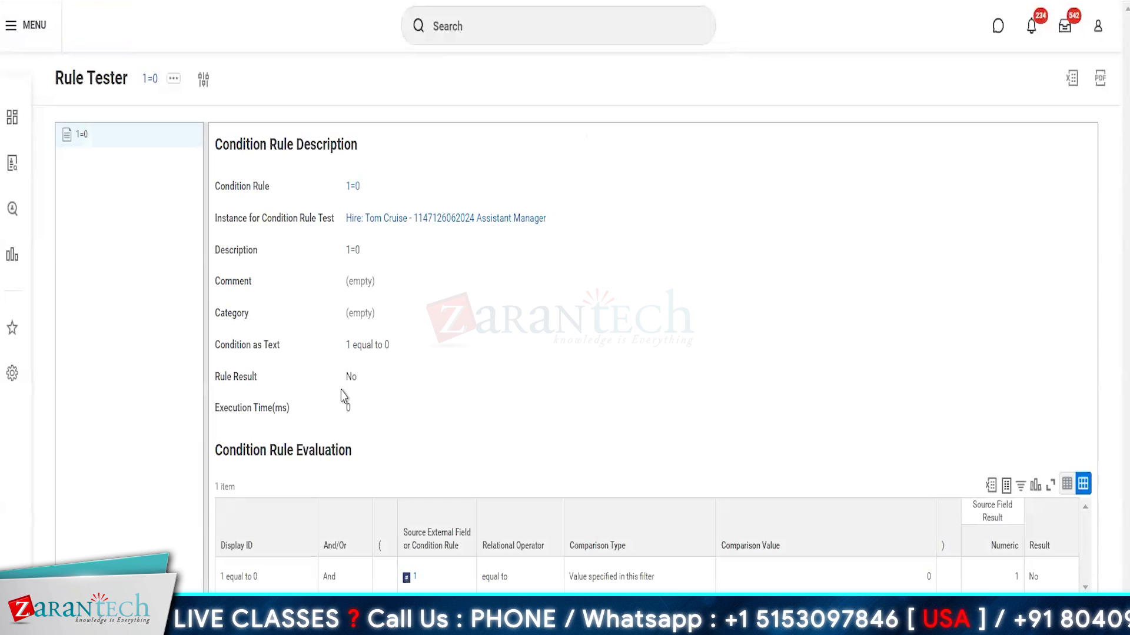
Step: Check that the 1=0 rule result is No
{"action": "double_click", "coordinate": [352, 378]}
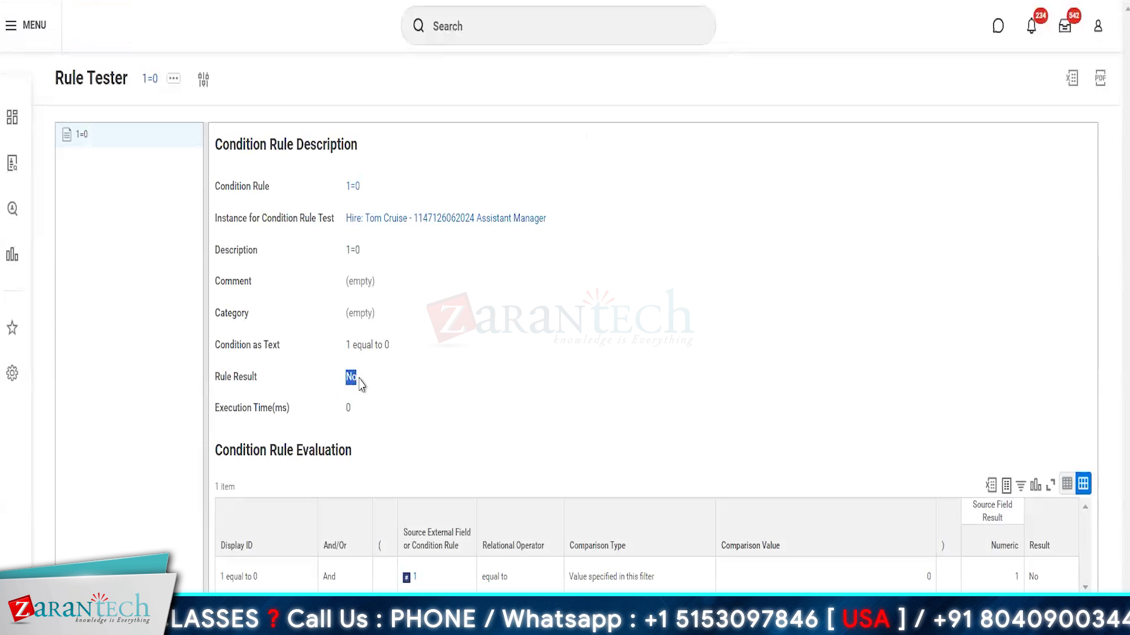
{"action": "left_click", "coordinate": [411, 387]}
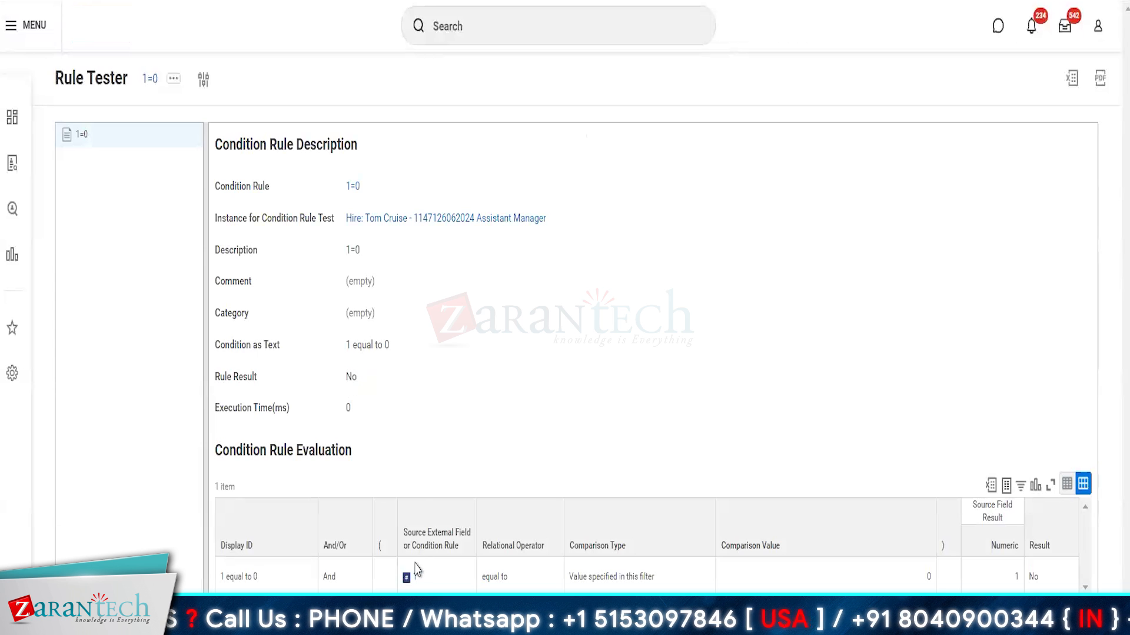
{"action": "mouse_move", "coordinate": [449, 582]}
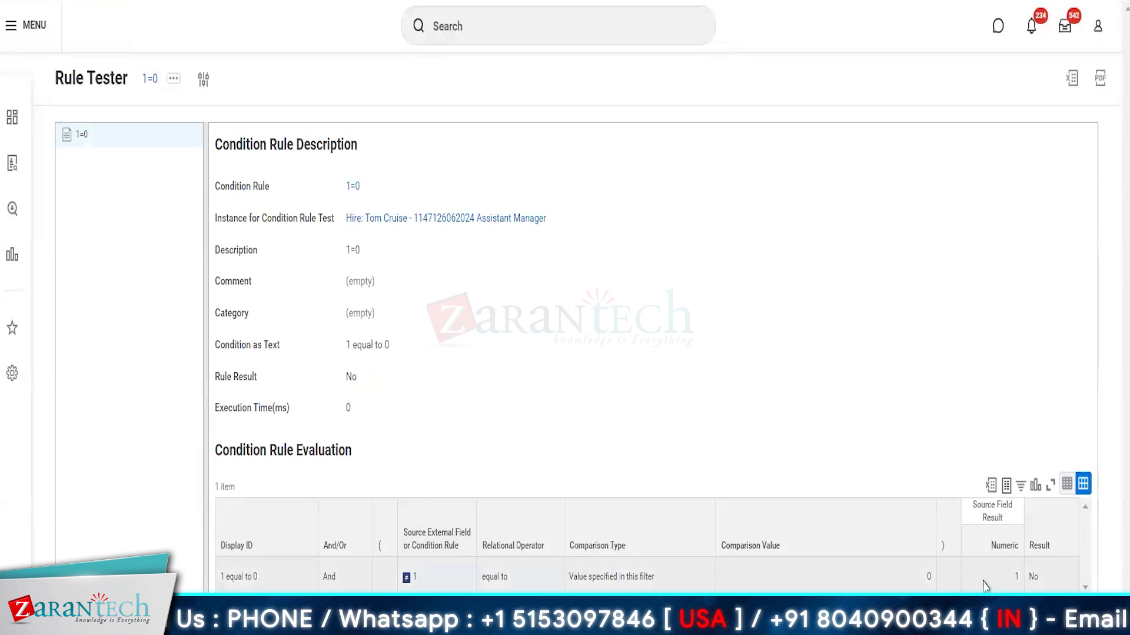
{"action": "left_click", "coordinate": [443, 583]}
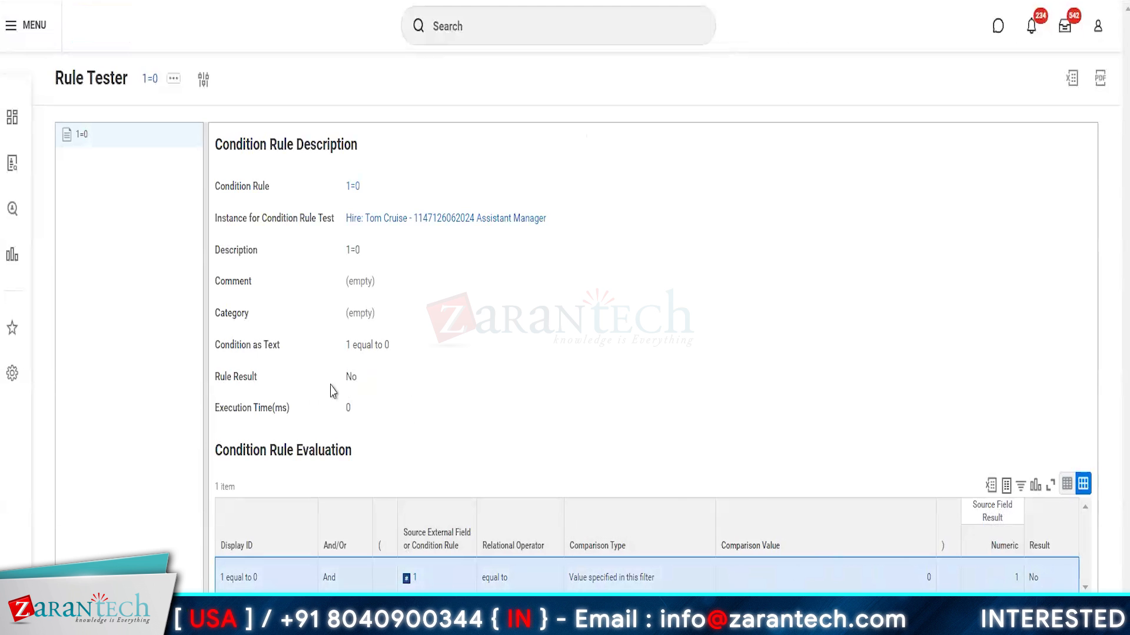
{"action": "double_click", "coordinate": [353, 378]}
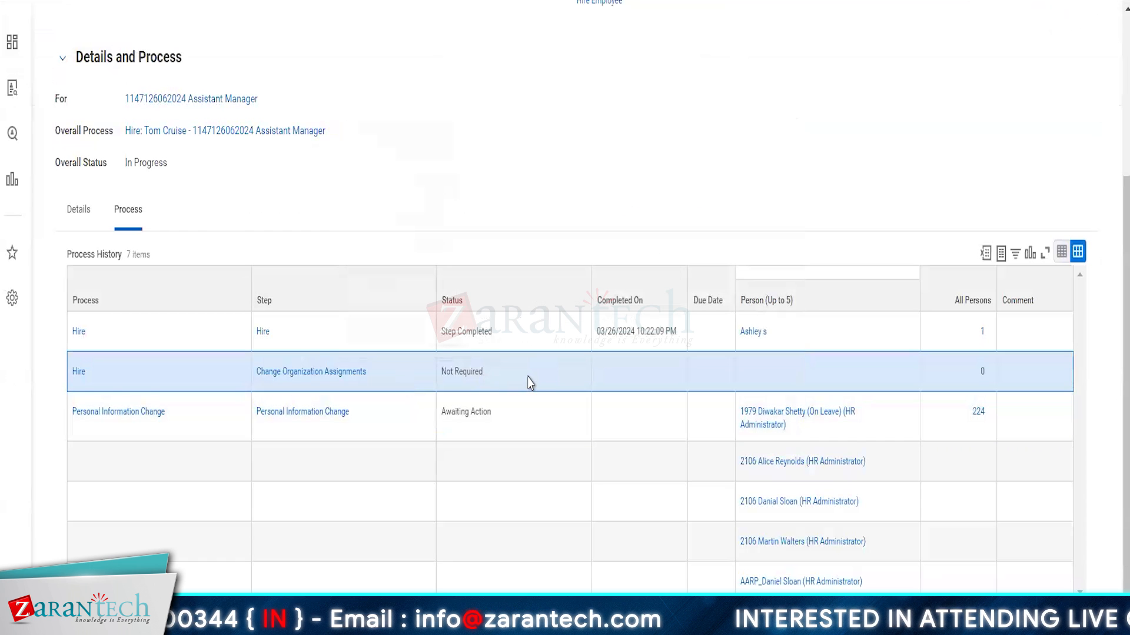
Step: Open the Personal Information Change task from the inbox
{"action": "left_click", "coordinate": [532, 417]}
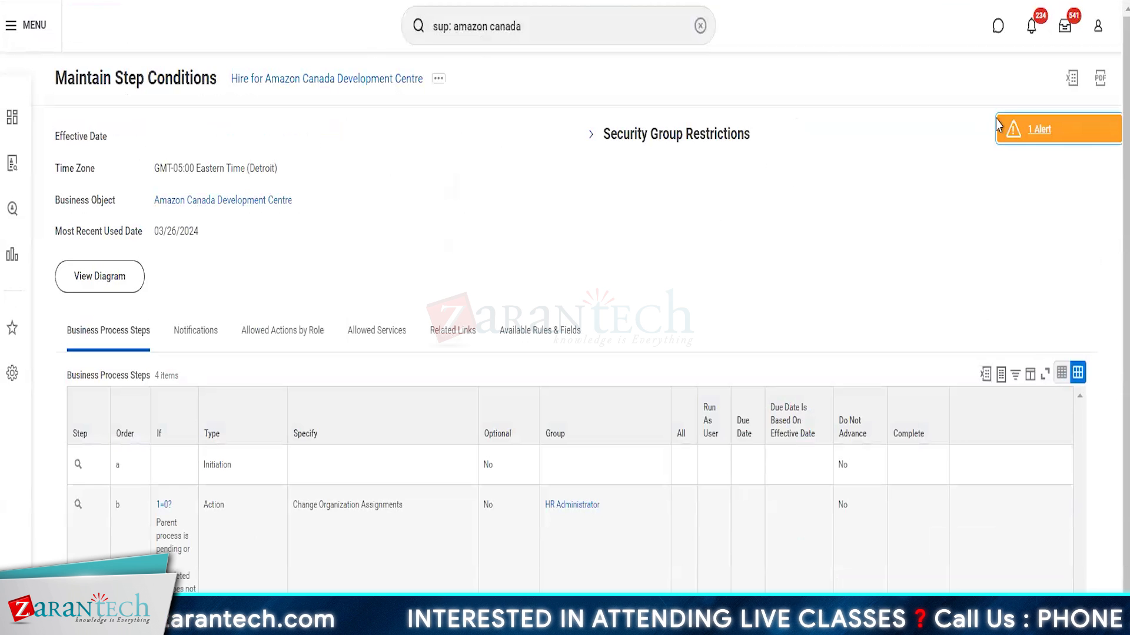
{"action": "left_click", "coordinate": [1065, 29]}
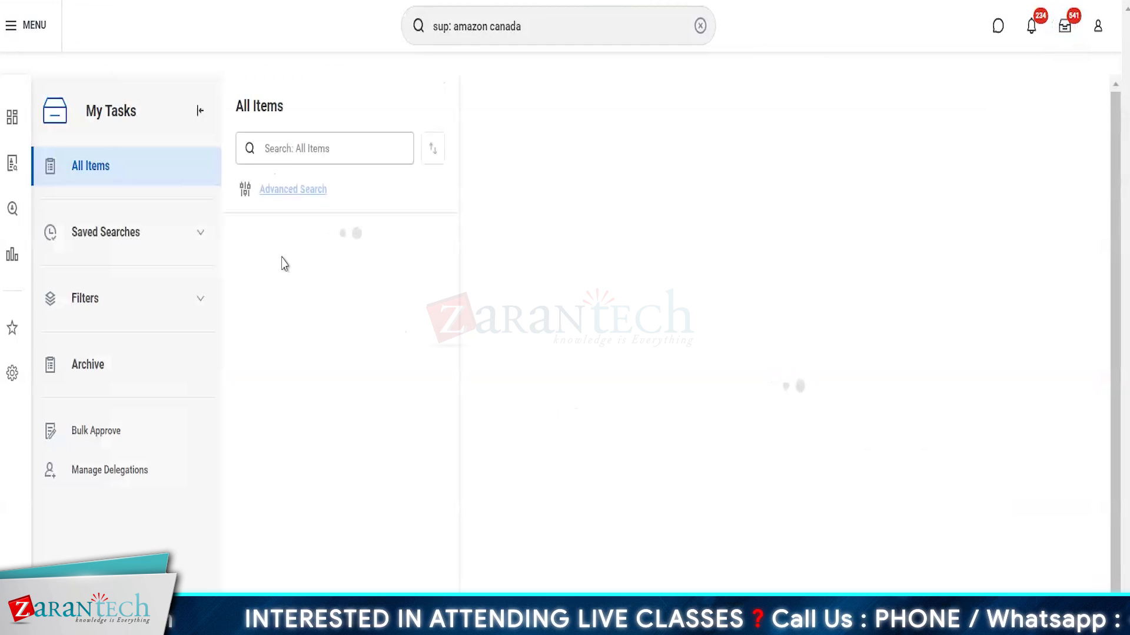
{"action": "scroll", "coordinate": [733, 471], "scroll_direction": "down", "scroll_amount": 10}
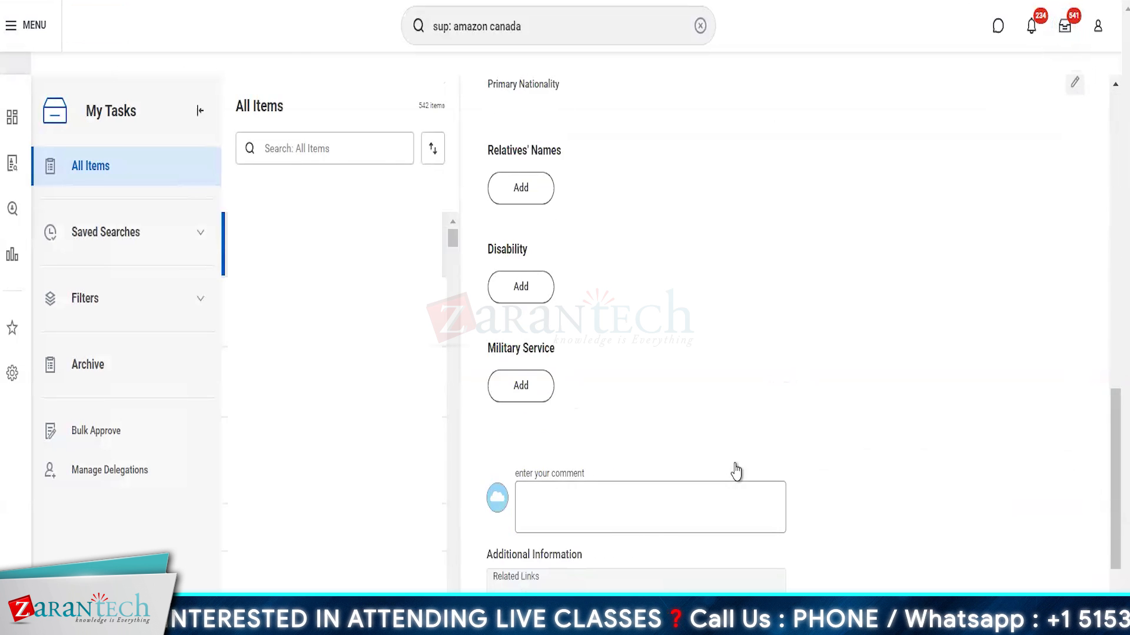
{"action": "scroll", "coordinate": [736, 471], "scroll_direction": "up", "scroll_amount": 10}
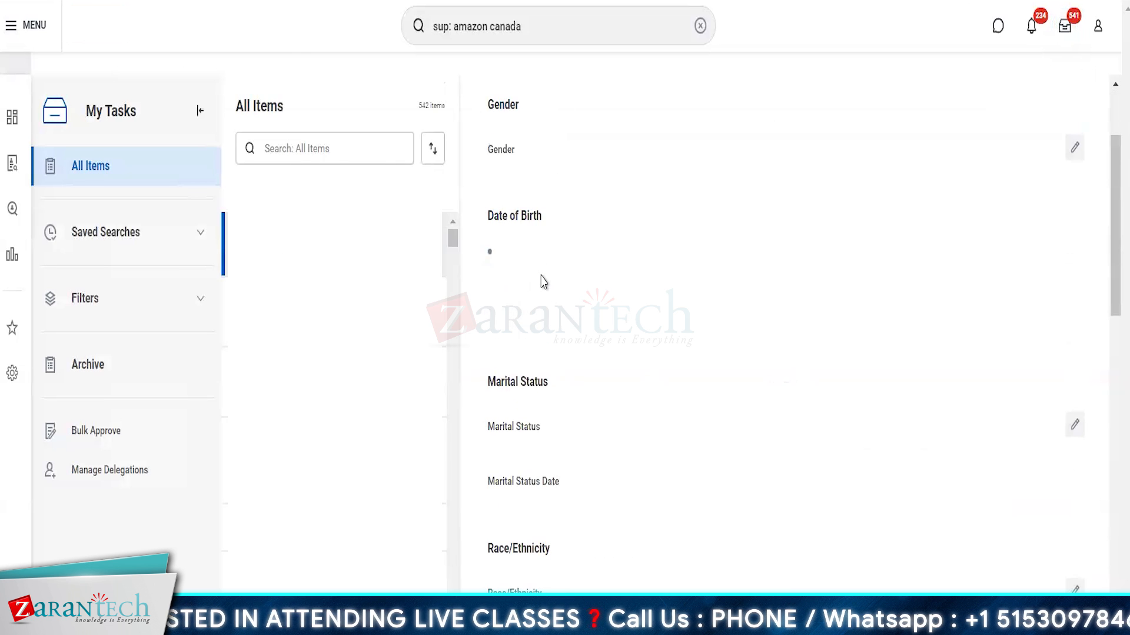
Step: Enter date of birth 01/01/1993, submit the change, and review the Review Employee Hire task
{"action": "type", "text": "01/01/1993"}
{"action": "key", "text": "Tab"}
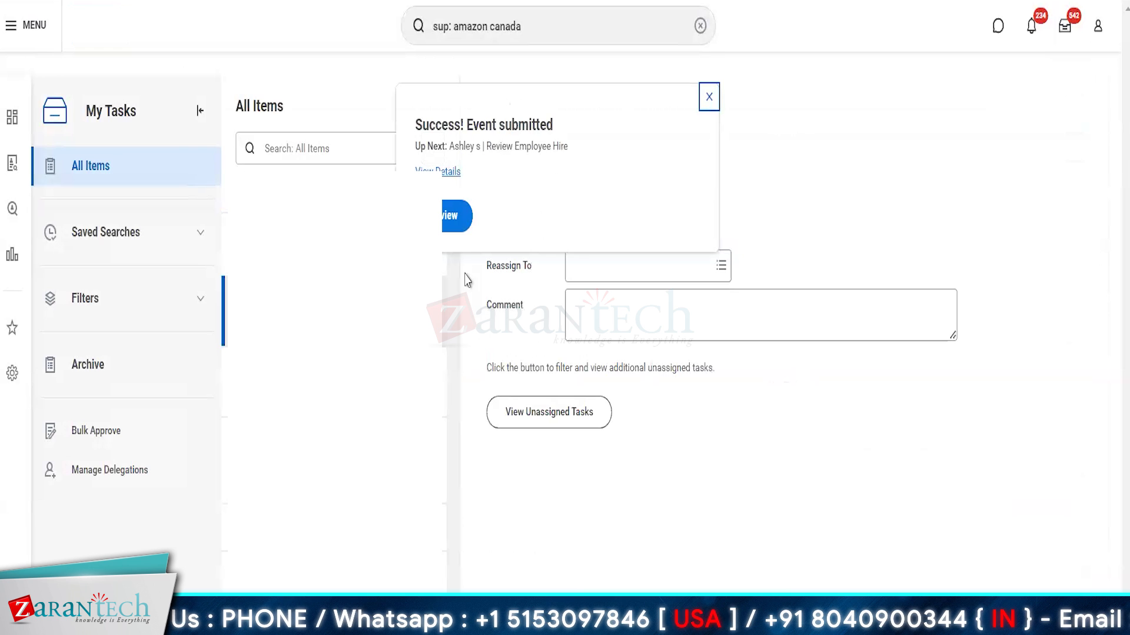
{"action": "left_click", "coordinate": [459, 220]}
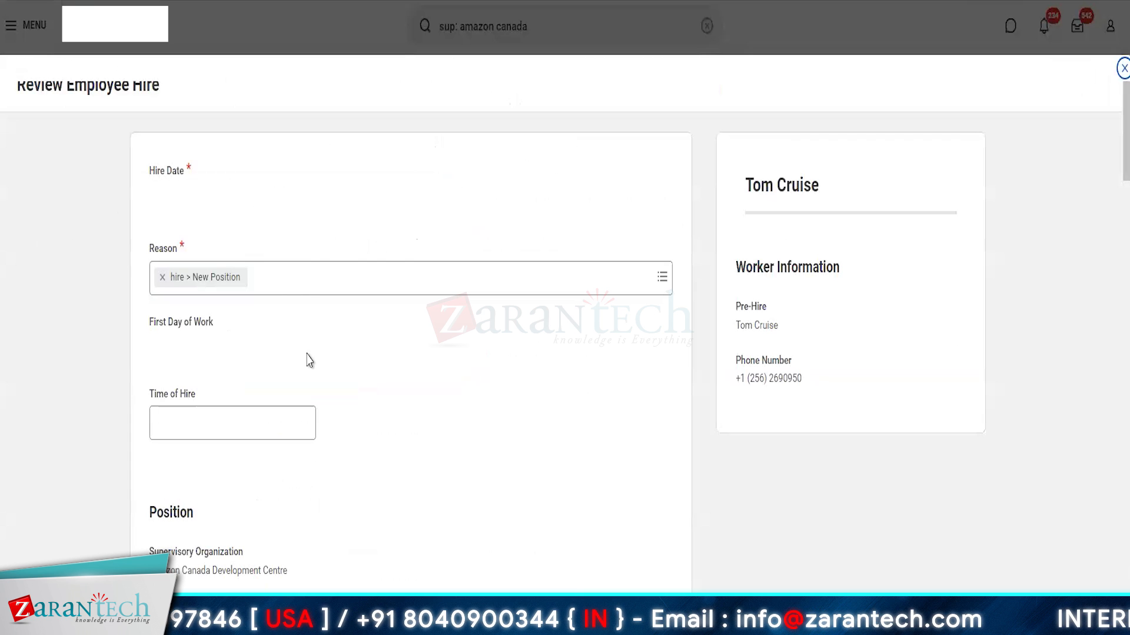
{"action": "scroll", "coordinate": [276, 372], "scroll_direction": "down", "scroll_amount": 7}
{"action": "scroll", "coordinate": [277, 372], "scroll_direction": "down", "scroll_amount": 20}
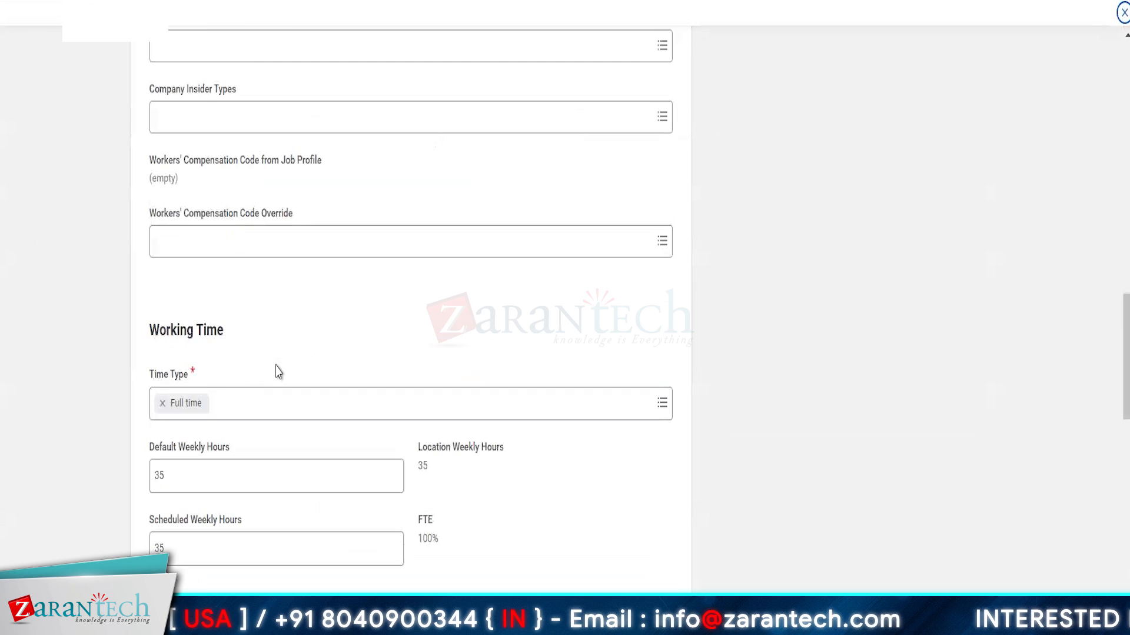
{"action": "scroll", "coordinate": [279, 372], "scroll_direction": "down", "scroll_amount": 11}
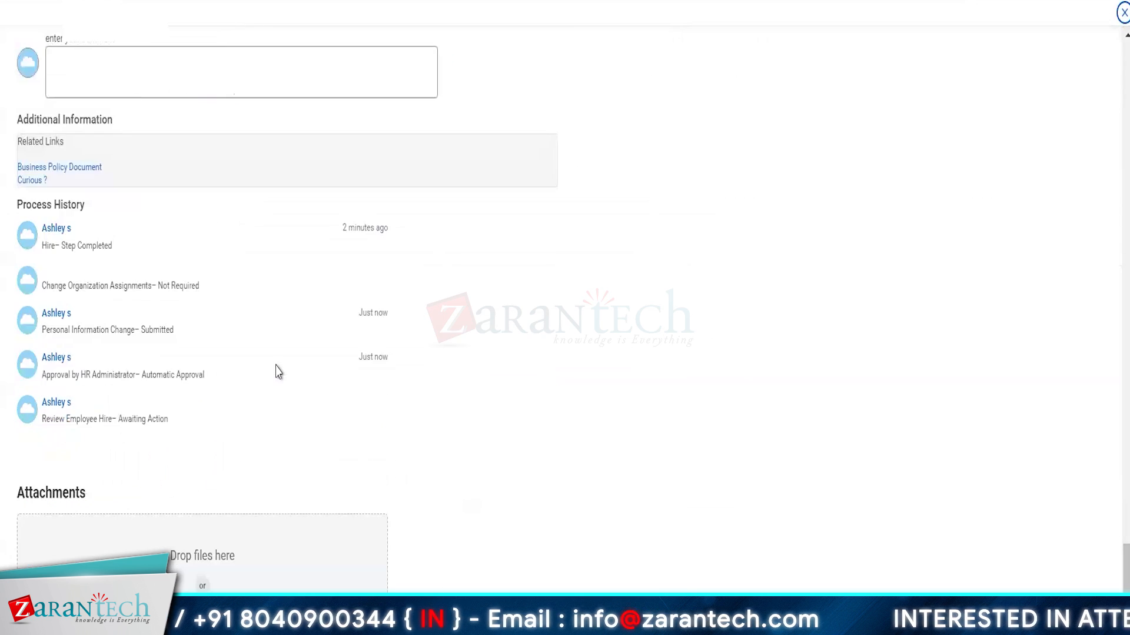
{"action": "scroll", "coordinate": [279, 372], "scroll_direction": "up", "scroll_amount": 15}
{"action": "scroll", "coordinate": [276, 388], "scroll_direction": "up", "scroll_amount": 15}
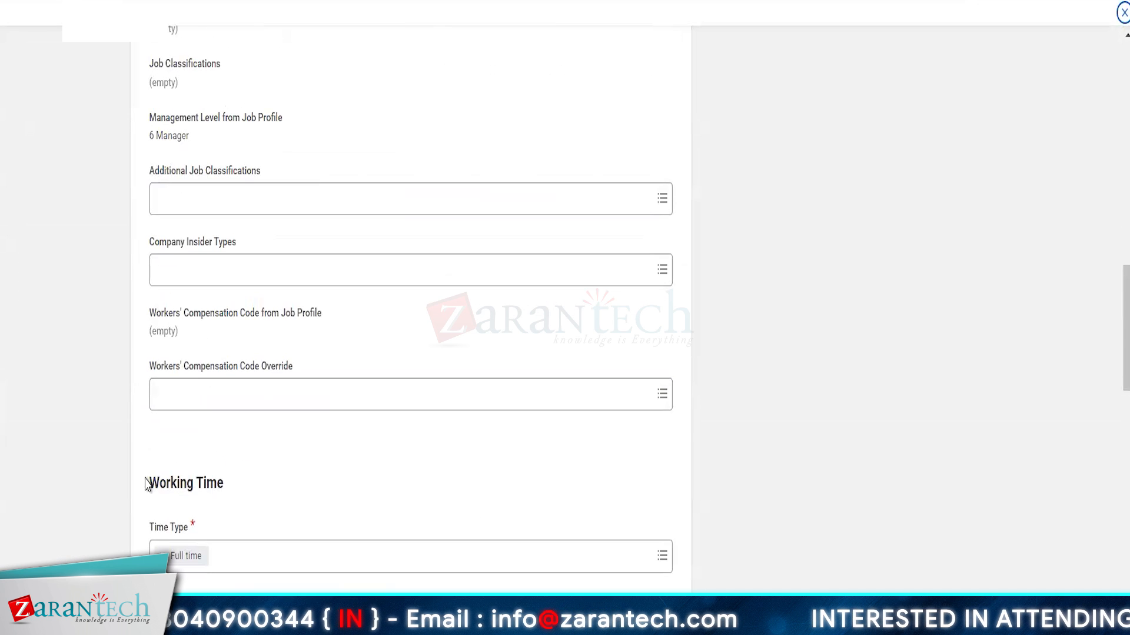
{"action": "scroll", "coordinate": [146, 486], "scroll_direction": "up", "scroll_amount": 12}
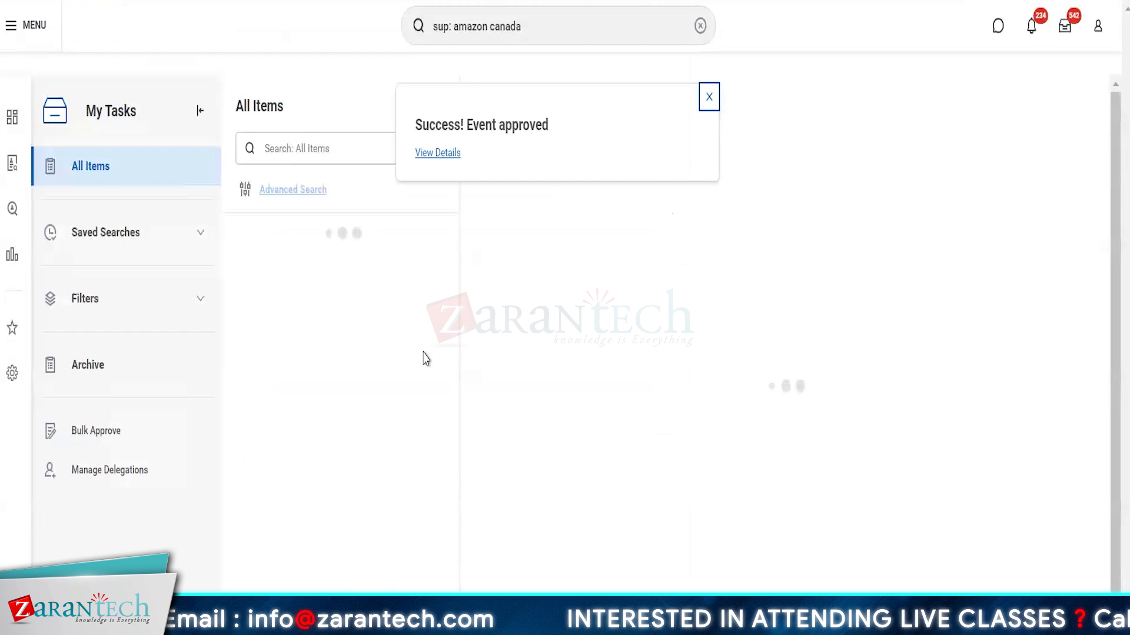
Step: Open the completed hire's overall process, then the new hire's profile from Amazon Canada Development Centre members
{"action": "left_click", "coordinate": [447, 155]}
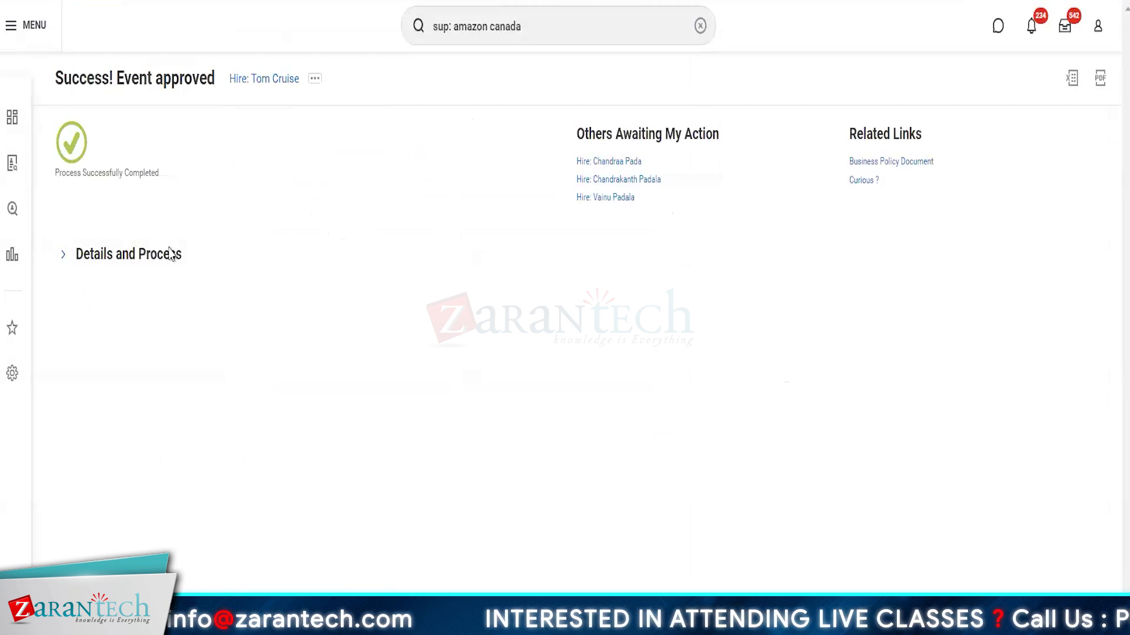
{"action": "left_click", "coordinate": [91, 264]}
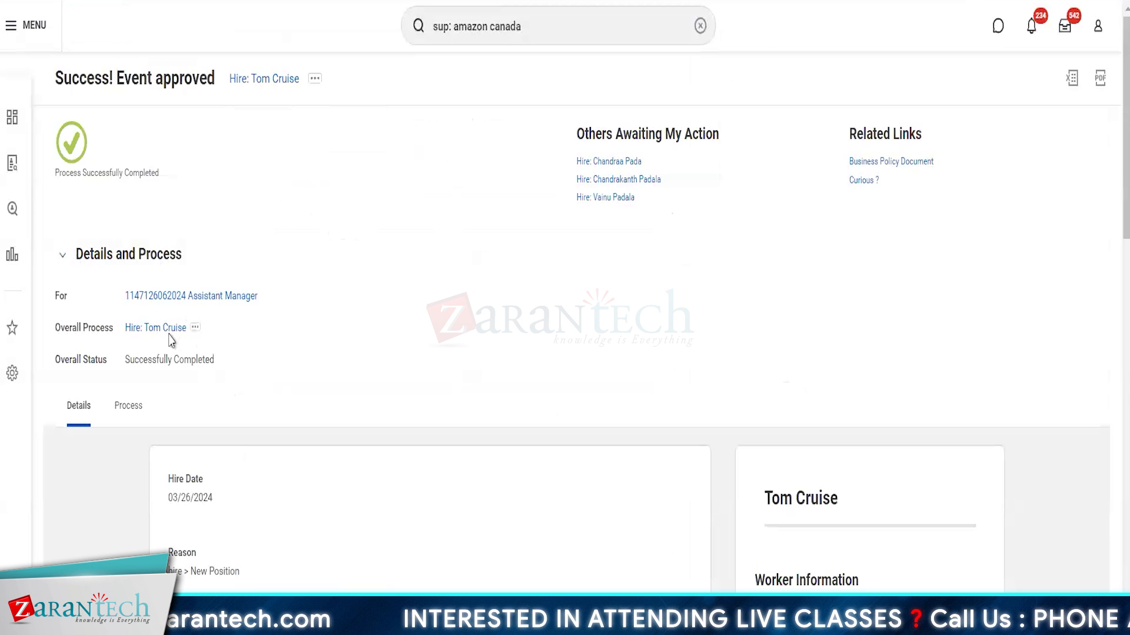
{"action": "left_click", "coordinate": [152, 329]}
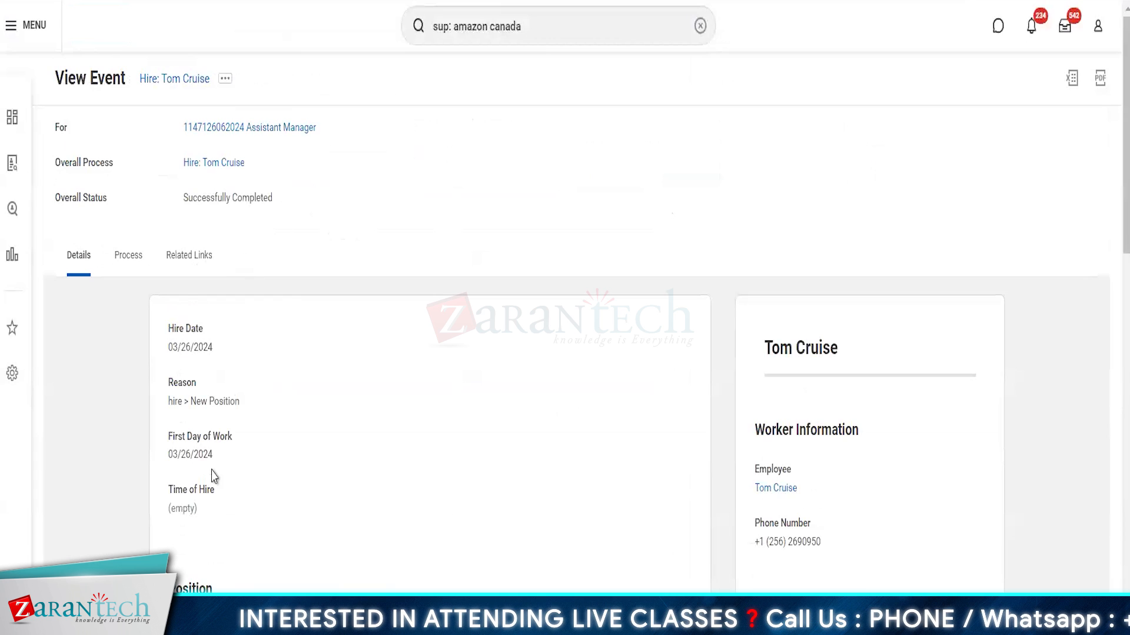
{"action": "key", "text": "alt+Left"}
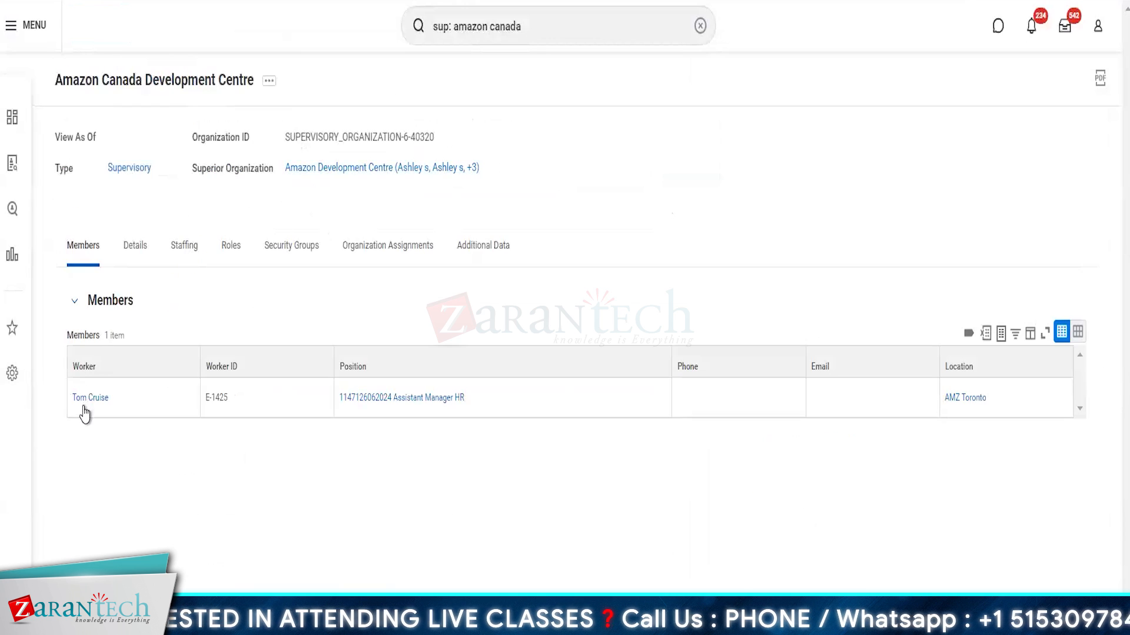
{"action": "left_click", "coordinate": [156, 405]}
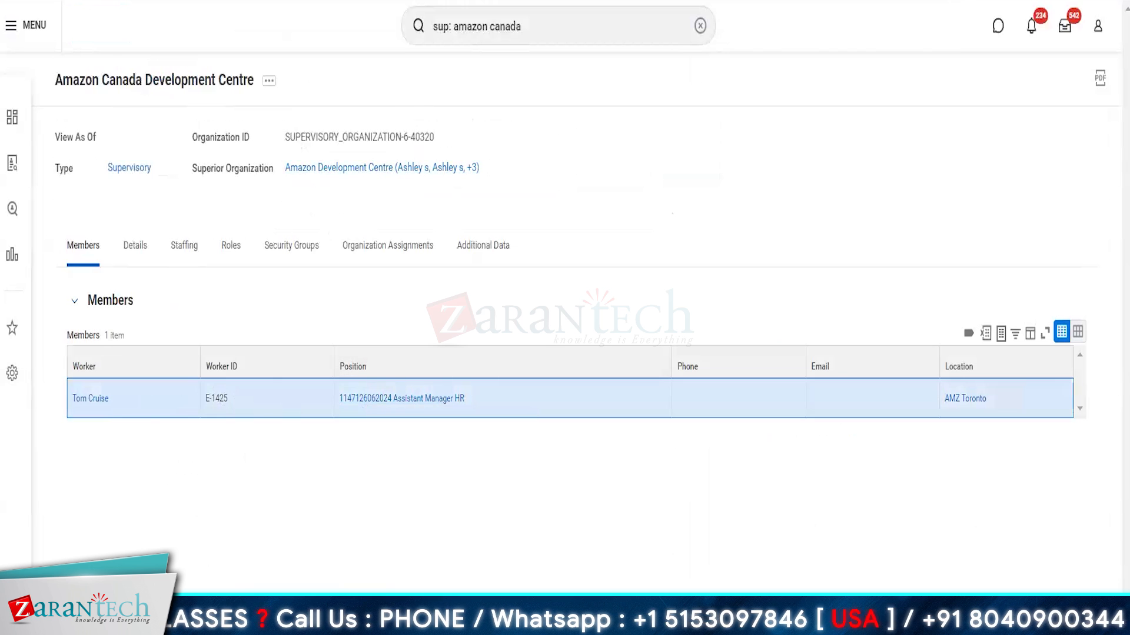
{"action": "left_click", "coordinate": [92, 400]}
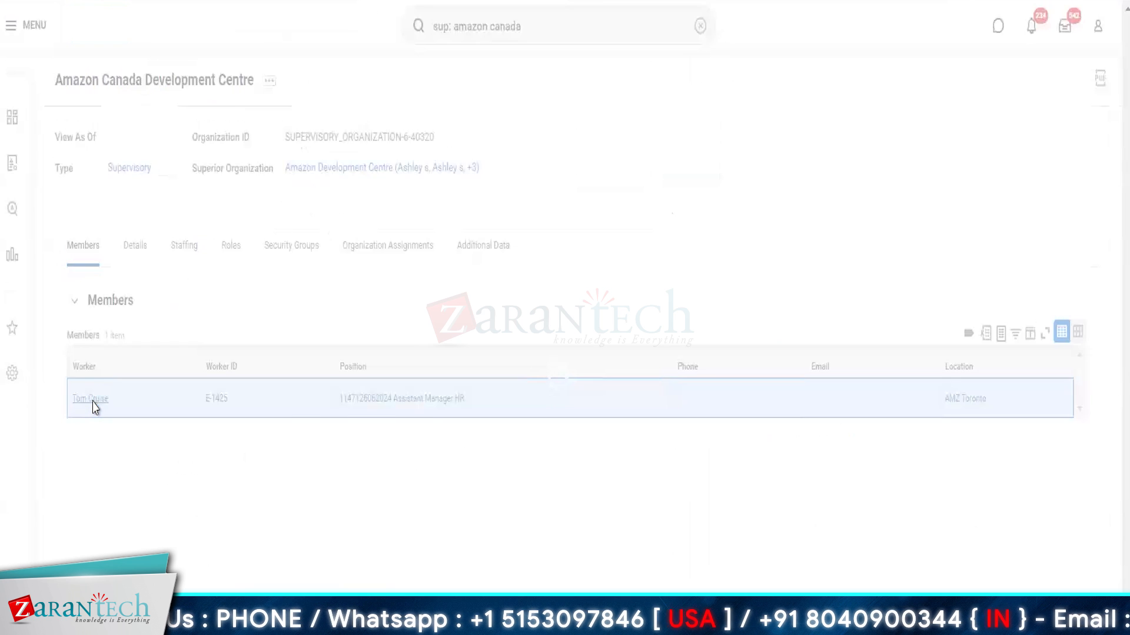
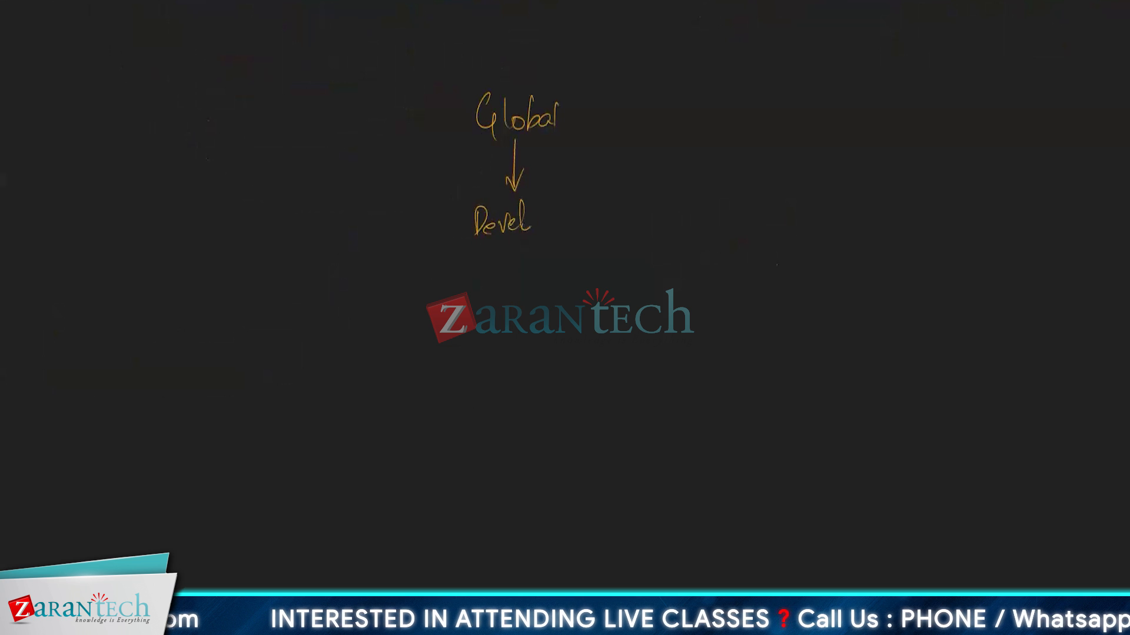
Step: Draw branches from Developer to CA, Uk and Italy, erase US, and add a green arrow toward India
{"action": "mouse_move", "coordinate": [494, 253]}
{"action": "left_mouse_down"}
{"action": "mouse_move", "coordinate": [478, 306]}
{"action": "mouse_move", "coordinate": [428, 348]}
{"action": "left_mouse_up"}
{"action": "mouse_move", "coordinate": [445, 347]}
{"action": "left_mouse_down"}
{"action": "mouse_move", "coordinate": [454, 325]}
{"action": "mouse_move", "coordinate": [468, 333]}
{"action": "left_mouse_up"}
{"action": "mouse_move", "coordinate": [517, 265]}
{"action": "left_mouse_down"}
{"action": "mouse_move", "coordinate": [519, 311]}
{"action": "mouse_move", "coordinate": [478, 305]}
{"action": "mouse_move", "coordinate": [536, 321]}
{"action": "left_mouse_up"}
{"action": "mouse_move", "coordinate": [553, 260]}
{"action": "left_mouse_down"}
{"action": "mouse_move", "coordinate": [578, 306]}
{"action": "mouse_move", "coordinate": [598, 309]}
{"action": "mouse_move", "coordinate": [598, 332]}
{"action": "left_mouse_up"}
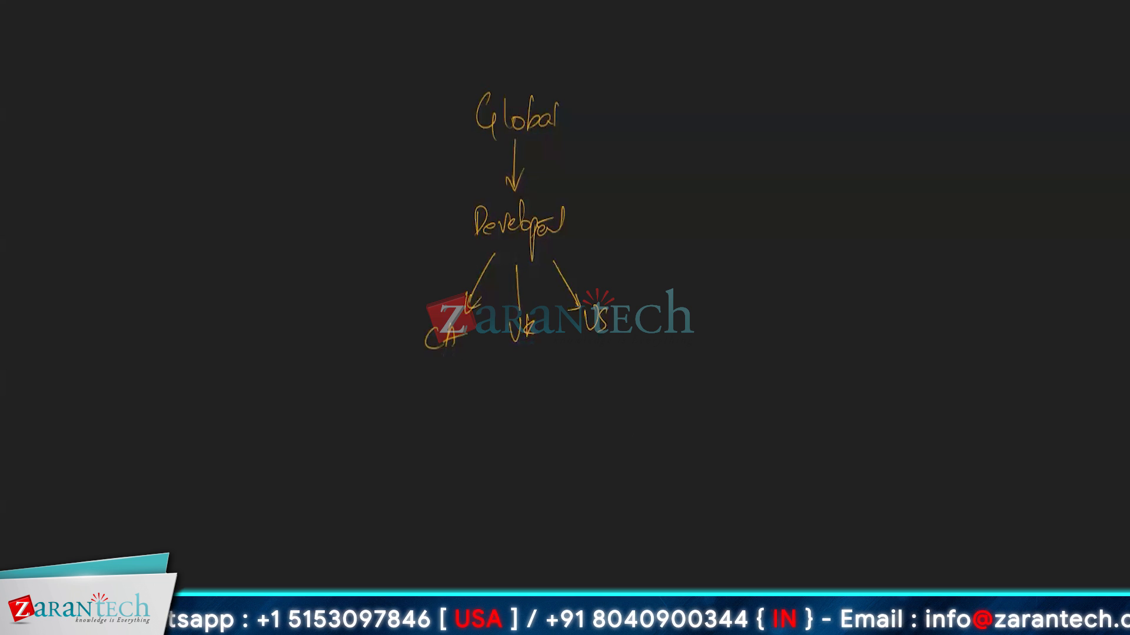
{"action": "mouse_move", "coordinate": [606, 339]}
{"action": "left_mouse_down"}
{"action": "mouse_move", "coordinate": [578, 330]}
{"action": "mouse_move", "coordinate": [594, 308]}
{"action": "left_mouse_up"}
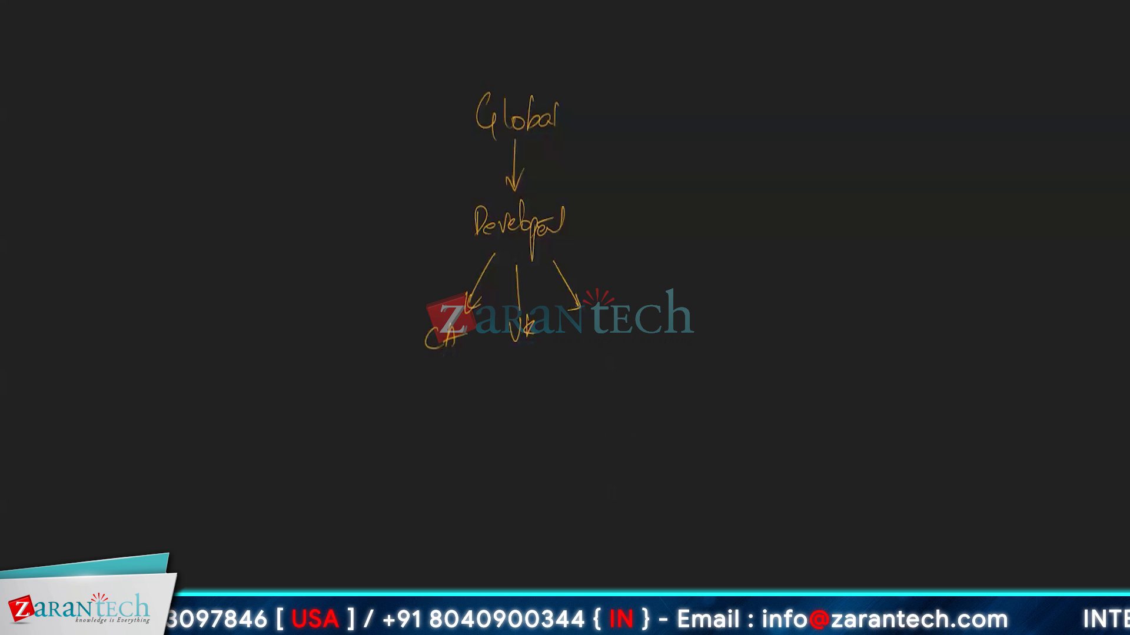
{"action": "mouse_move", "coordinate": [570, 240]}
{"action": "left_mouse_down"}
{"action": "mouse_move", "coordinate": [600, 253]}
{"action": "mouse_move", "coordinate": [603, 277]}
{"action": "mouse_move", "coordinate": [675, 271]}
{"action": "left_mouse_up"}
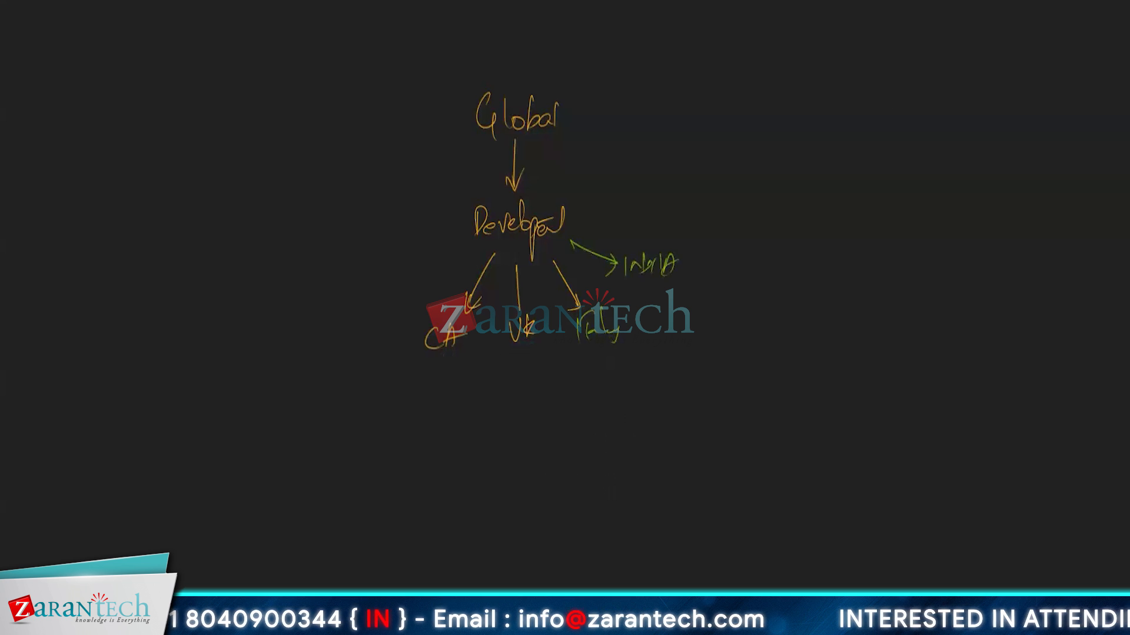
Step: Box CA in green with credit-factor notes beside it, then erase those temporary annotations
{"action": "left_click_drag", "start_coordinate": [407, 312], "coordinate": [476, 354]}
{"action": "left_click_drag", "start_coordinate": [404, 370], "coordinate": [478, 366]}
{"action": "left_click_drag", "start_coordinate": [410, 342], "coordinate": [372, 349]}
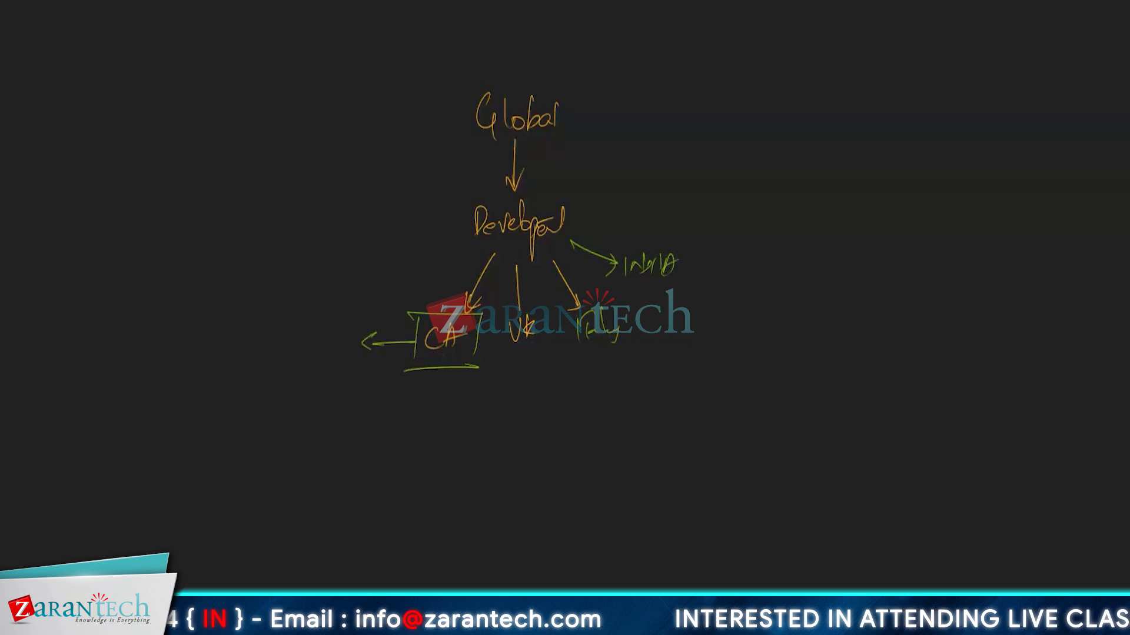
{"action": "mouse_move", "coordinate": [297, 321]}
{"action": "left_mouse_down"}
{"action": "mouse_move", "coordinate": [318, 322]}
{"action": "mouse_move", "coordinate": [349, 286]}
{"action": "left_mouse_up"}
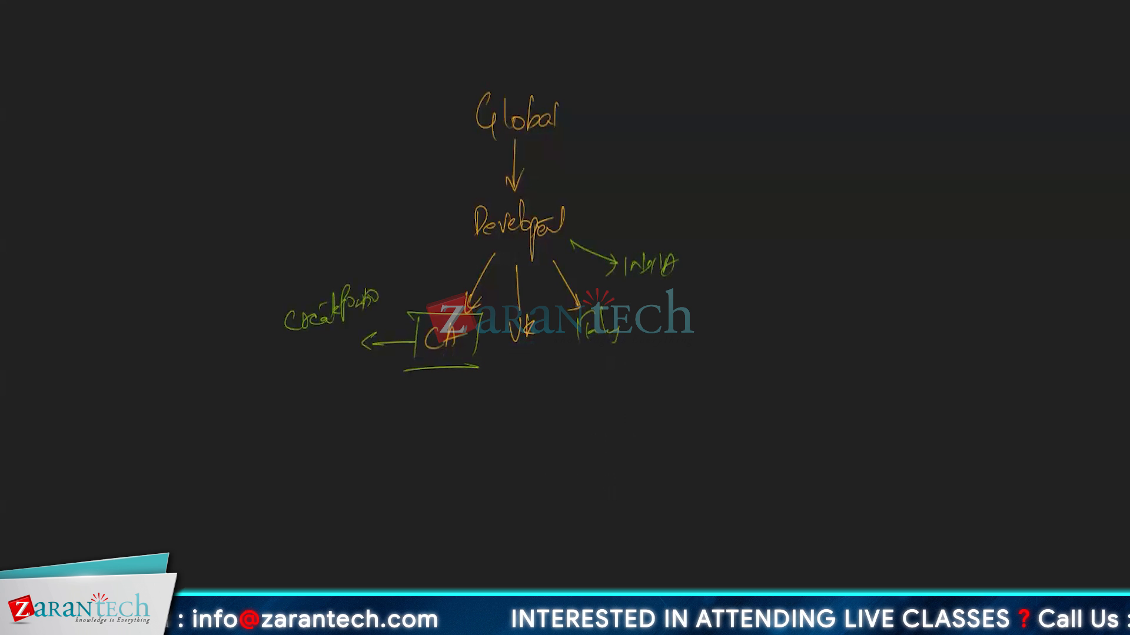
{"action": "mouse_move", "coordinate": [300, 350]}
{"action": "left_mouse_down"}
{"action": "mouse_move", "coordinate": [292, 371]}
{"action": "mouse_move", "coordinate": [339, 353]}
{"action": "left_mouse_up"}
{"action": "mouse_move", "coordinate": [408, 315]}
{"action": "left_mouse_down"}
{"action": "mouse_move", "coordinate": [406, 366]}
{"action": "mouse_move", "coordinate": [470, 307]}
{"action": "mouse_move", "coordinate": [465, 362]}
{"action": "left_mouse_up"}
{"action": "mouse_move", "coordinate": [406, 366]}
{"action": "left_mouse_down"}
{"action": "mouse_move", "coordinate": [474, 362]}
{"action": "mouse_move", "coordinate": [453, 364]}
{"action": "left_mouse_up"}
{"action": "left_click_drag", "start_coordinate": [410, 316], "coordinate": [457, 308]}
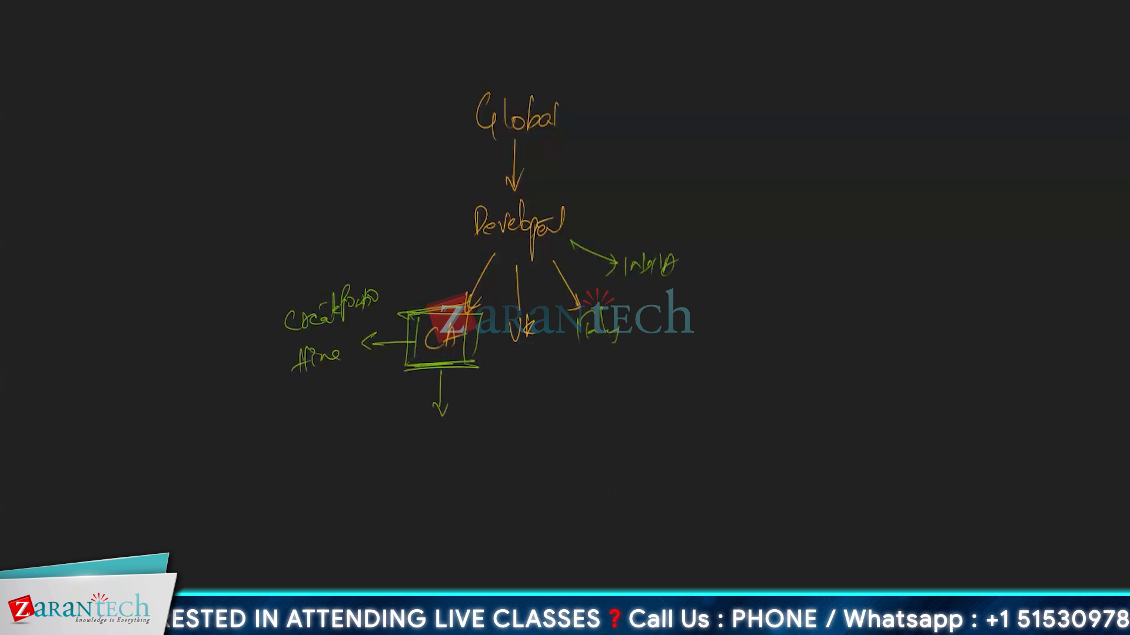
{"action": "mouse_move", "coordinate": [351, 279]}
{"action": "left_mouse_down"}
{"action": "mouse_move", "coordinate": [293, 284]}
{"action": "mouse_move", "coordinate": [351, 417]}
{"action": "left_mouse_up"}
{"action": "left_click_drag", "start_coordinate": [304, 286], "coordinate": [318, 382]}
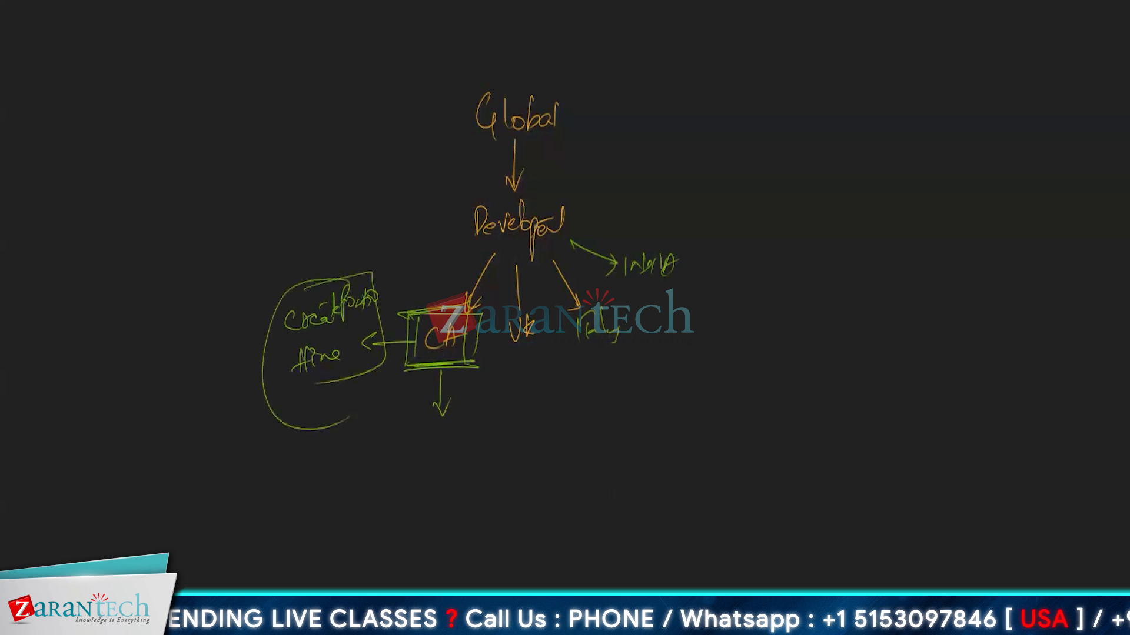
{"action": "mouse_move", "coordinate": [479, 417]}
{"action": "left_mouse_down"}
{"action": "mouse_move", "coordinate": [412, 385]}
{"action": "mouse_move", "coordinate": [476, 355]}
{"action": "mouse_move", "coordinate": [476, 304]}
{"action": "mouse_move", "coordinate": [393, 353]}
{"action": "mouse_move", "coordinate": [409, 329]}
{"action": "mouse_move", "coordinate": [412, 370]}
{"action": "mouse_move", "coordinate": [480, 346]}
{"action": "mouse_move", "coordinate": [332, 375]}
{"action": "mouse_move", "coordinate": [271, 427]}
{"action": "mouse_move", "coordinate": [344, 434]}
{"action": "left_mouse_up"}
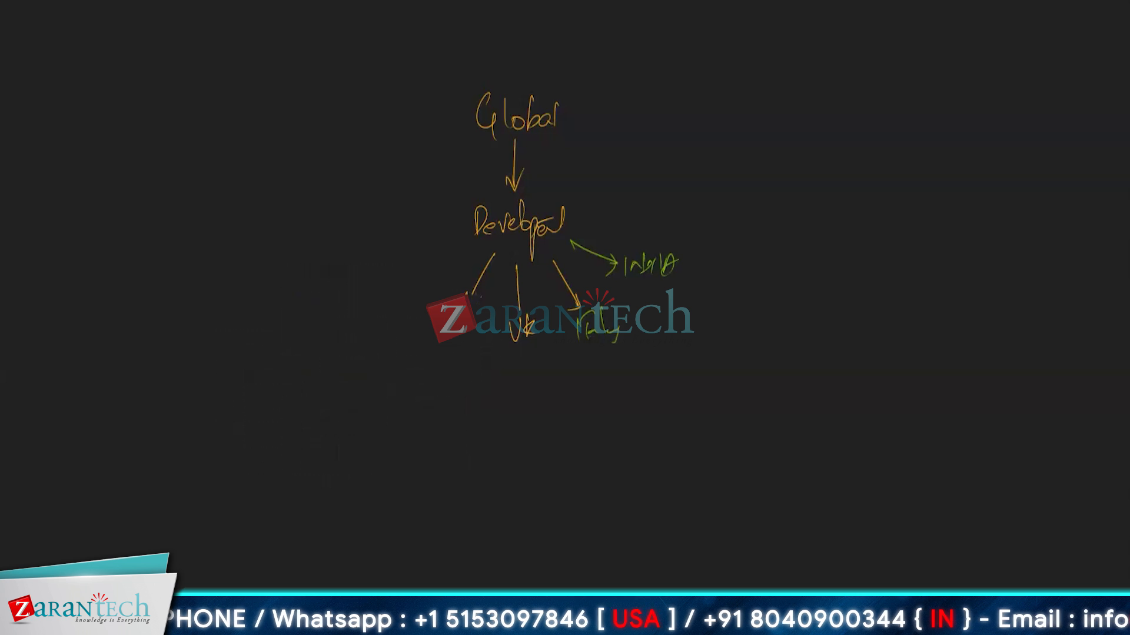
Step: Rewrite CA, box Developer with an arrow, and underline CA, Uk, Italy and India
{"action": "left_click_drag", "start_coordinate": [436, 339], "coordinate": [439, 356]}
{"action": "mouse_move", "coordinate": [448, 330]}
{"action": "left_mouse_down"}
{"action": "mouse_move", "coordinate": [452, 353]}
{"action": "mouse_move", "coordinate": [467, 335]}
{"action": "left_mouse_up"}
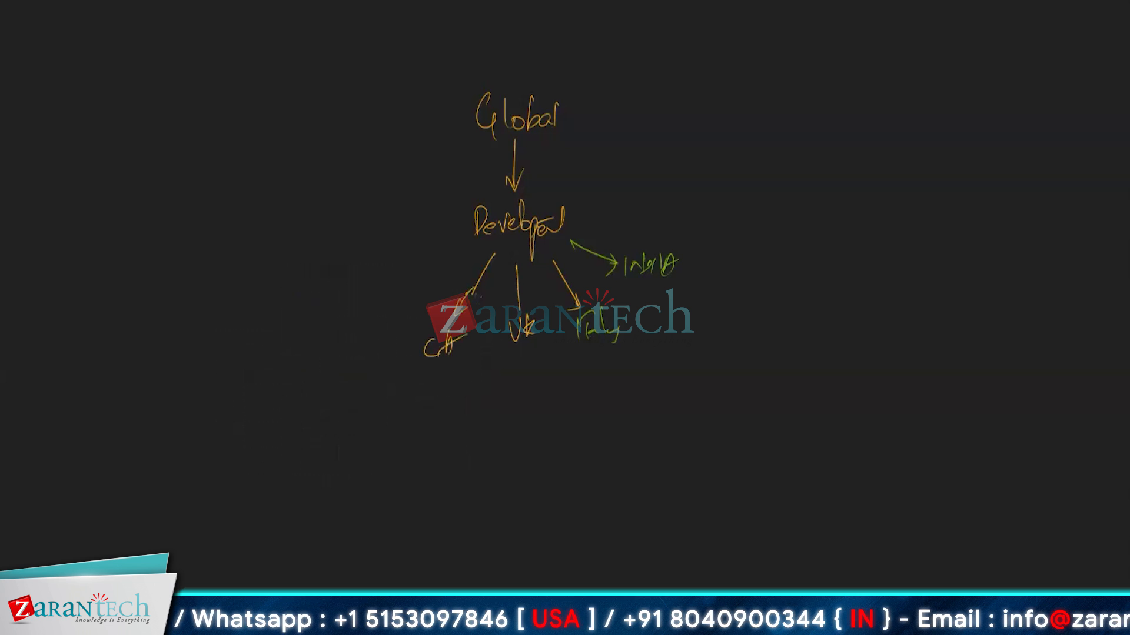
{"action": "mouse_move", "coordinate": [461, 204]}
{"action": "left_mouse_down"}
{"action": "mouse_move", "coordinate": [458, 255]}
{"action": "mouse_move", "coordinate": [580, 242]}
{"action": "left_mouse_up"}
{"action": "mouse_move", "coordinate": [459, 260]}
{"action": "left_mouse_down"}
{"action": "mouse_move", "coordinate": [578, 242]}
{"action": "mouse_move", "coordinate": [643, 186]}
{"action": "mouse_move", "coordinate": [625, 204]}
{"action": "left_mouse_up"}
{"action": "left_click_drag", "start_coordinate": [423, 382], "coordinate": [535, 355]}
{"action": "left_click_drag", "start_coordinate": [573, 361], "coordinate": [602, 355]}
{"action": "left_click_drag", "start_coordinate": [626, 293], "coordinate": [643, 289]}
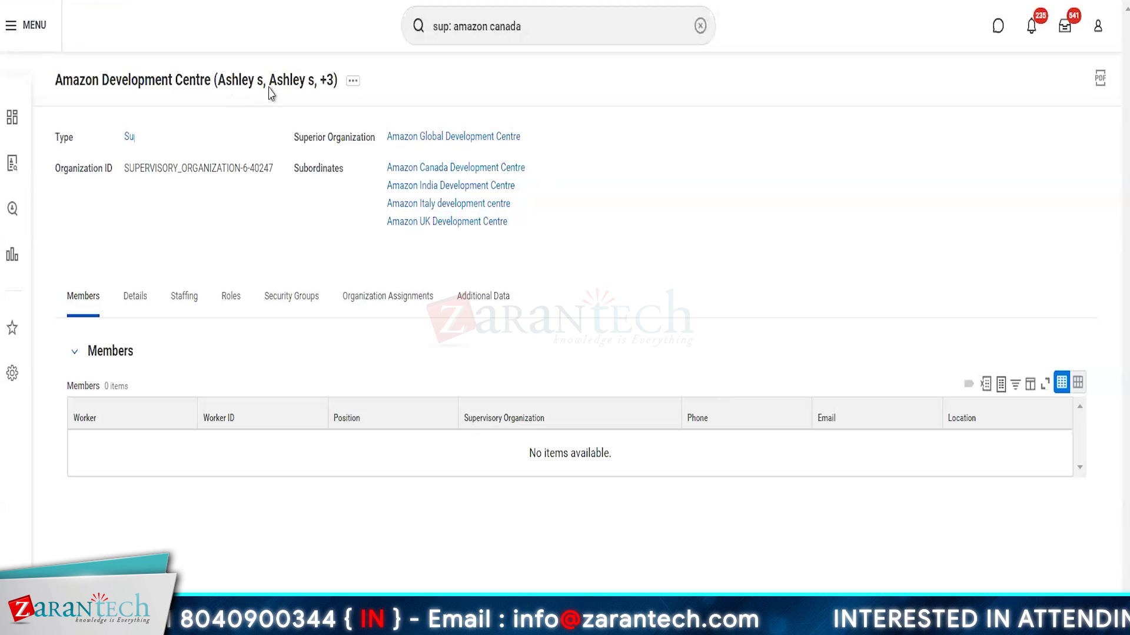
Step: Create a new business process definition of type Create Position for Amazon Development Centre
{"action": "left_click", "coordinate": [353, 80]}
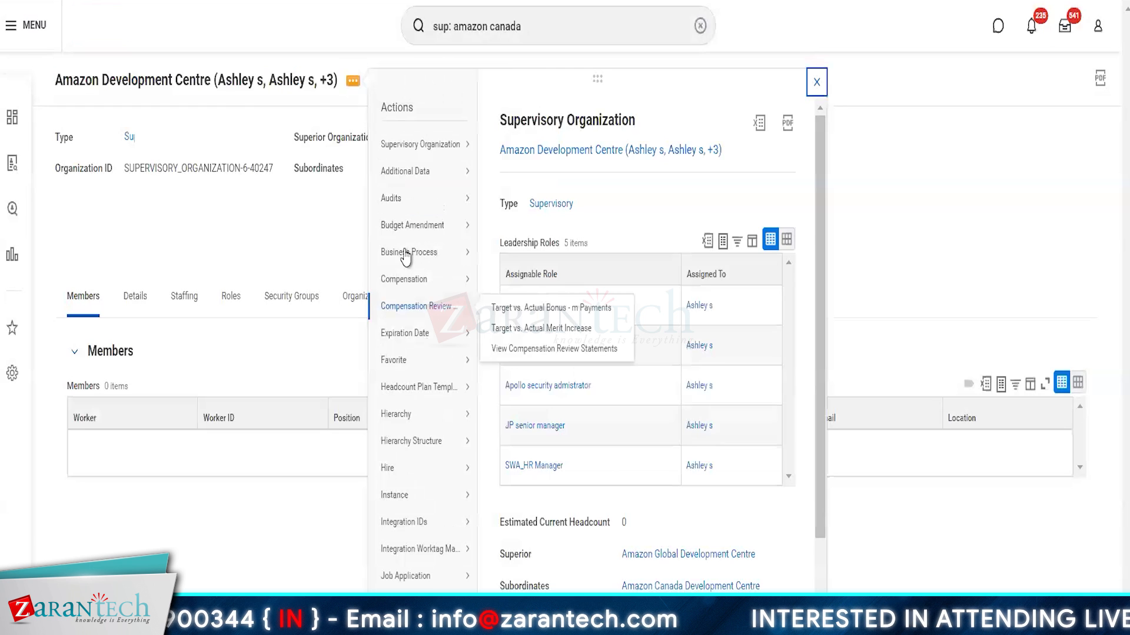
{"action": "mouse_move", "coordinate": [406, 253]}
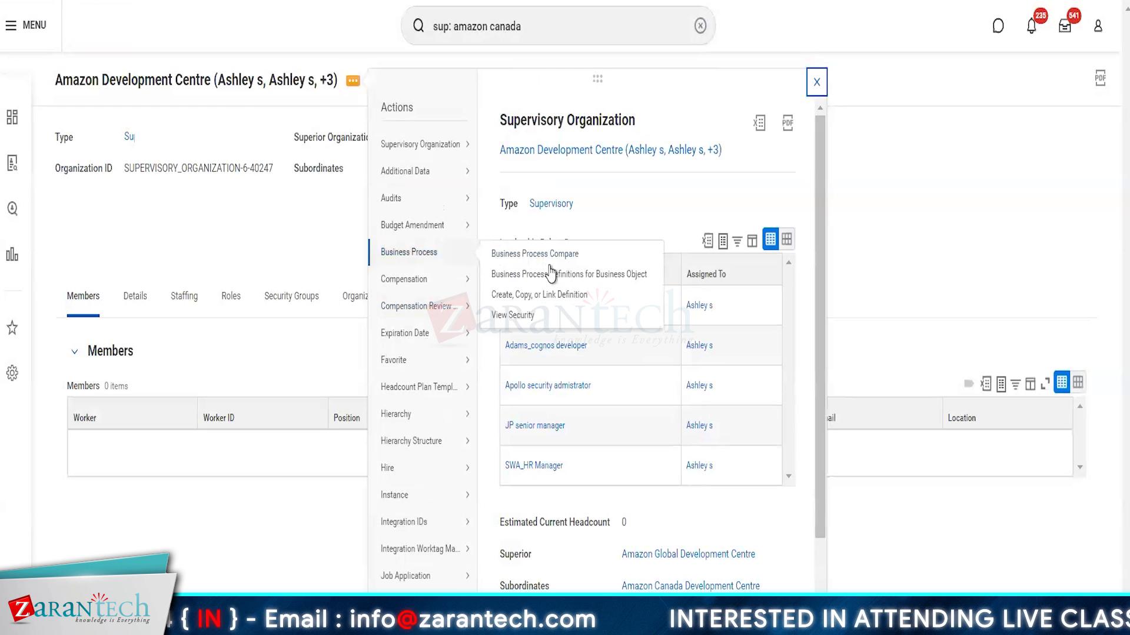
{"action": "left_click", "coordinate": [532, 294]}
{"action": "left_click", "coordinate": [542, 318]}
{"action": "type", "text": "create position"}
{"action": "key", "text": "Return"}
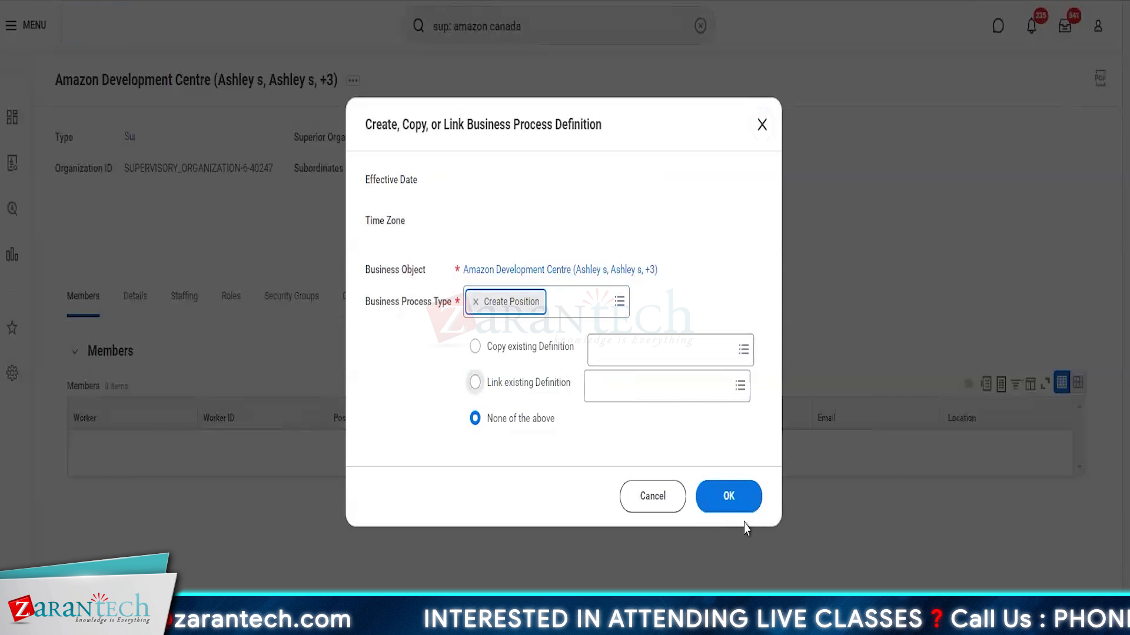
{"action": "left_click", "coordinate": [733, 503]}
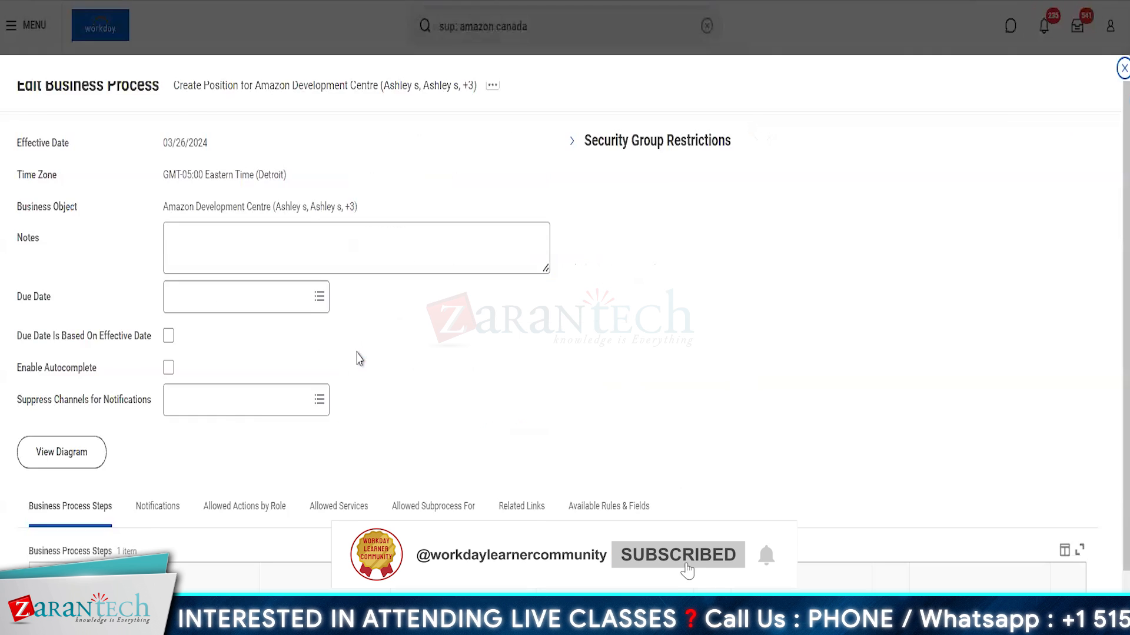
Step: Add a second Approval step assigned to the HR Administrator security group
{"action": "scroll", "coordinate": [360, 359], "scroll_direction": "down", "scroll_amount": 1}
{"action": "left_click", "coordinate": [51, 526]}
{"action": "left_click", "coordinate": [463, 594]}
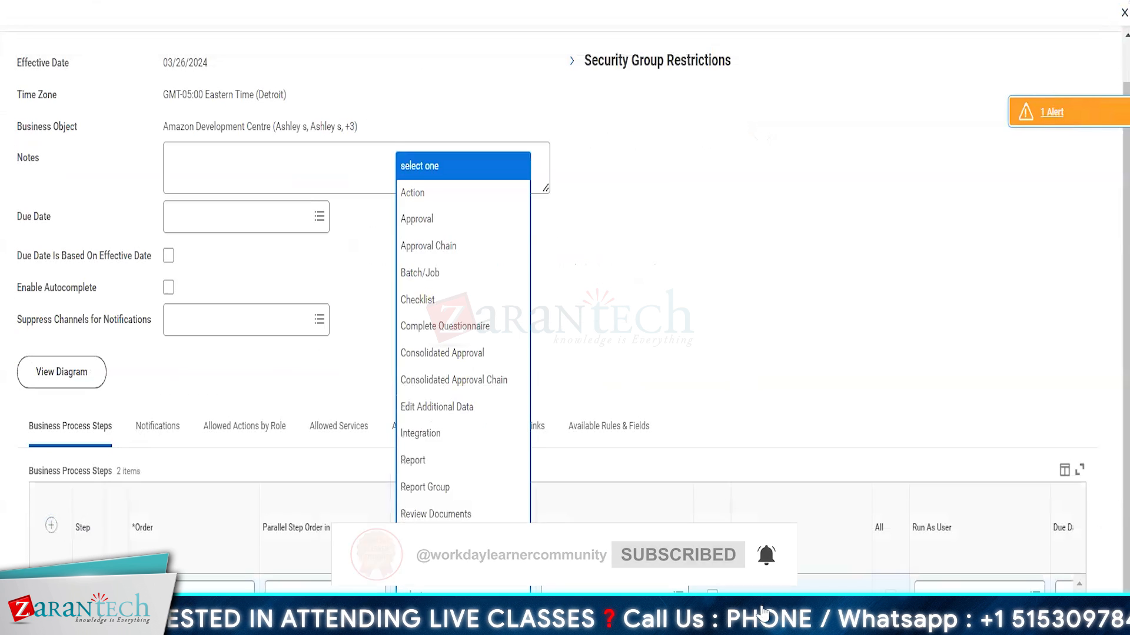
{"action": "left_click", "coordinate": [424, 231]}
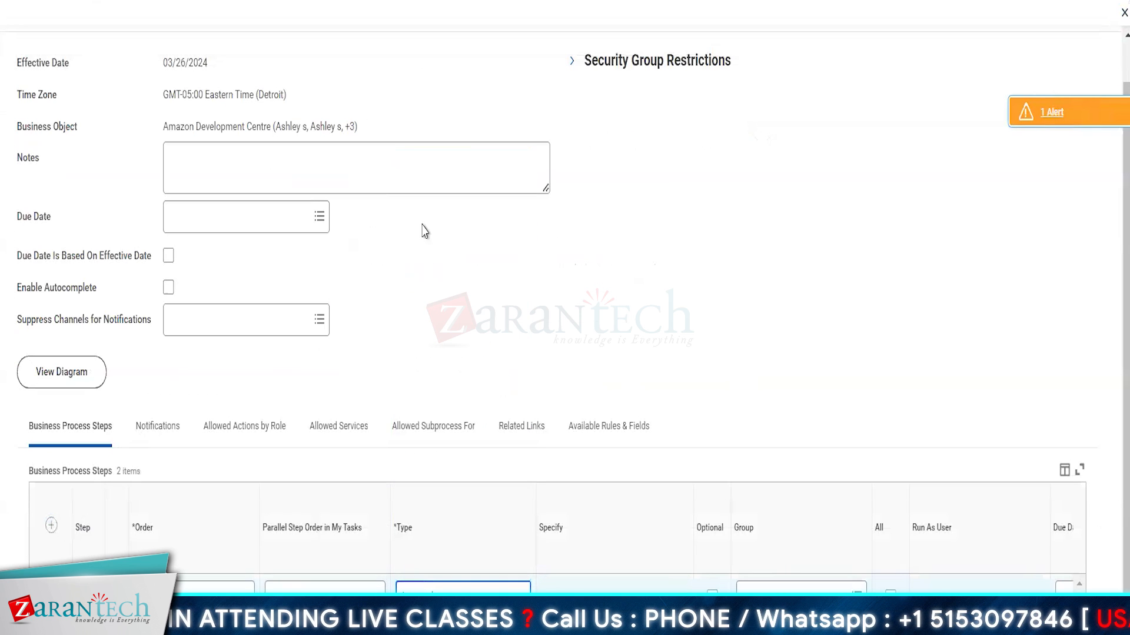
{"action": "left_click", "coordinate": [791, 590]}
{"action": "type", "text": "hr admin"}
{"action": "key", "text": "Return"}
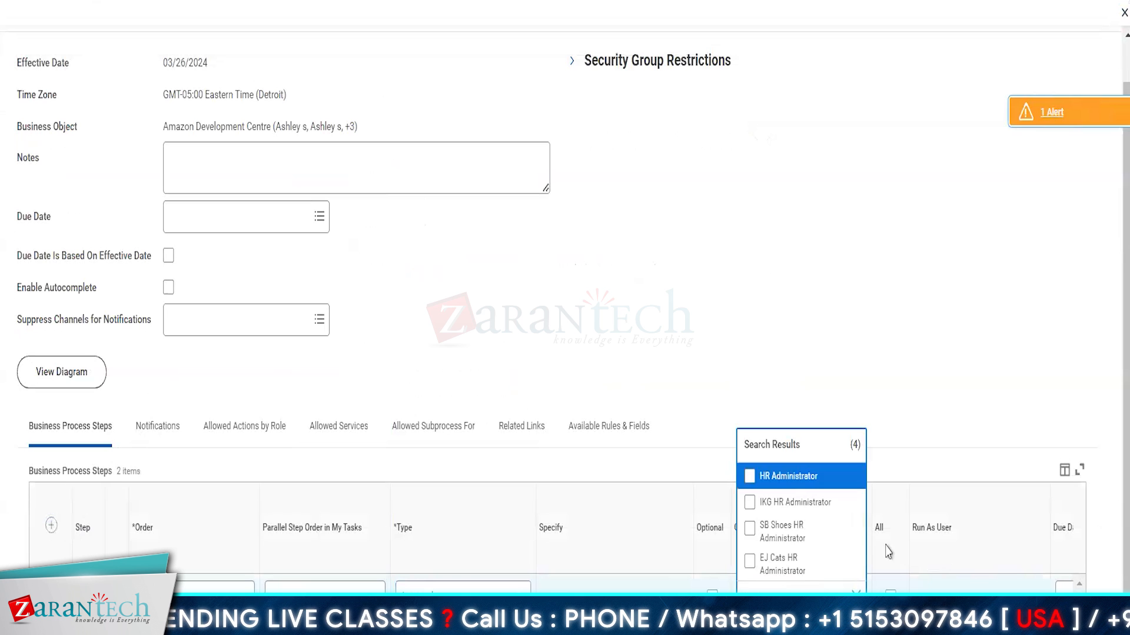
{"action": "left_click", "coordinate": [780, 478]}
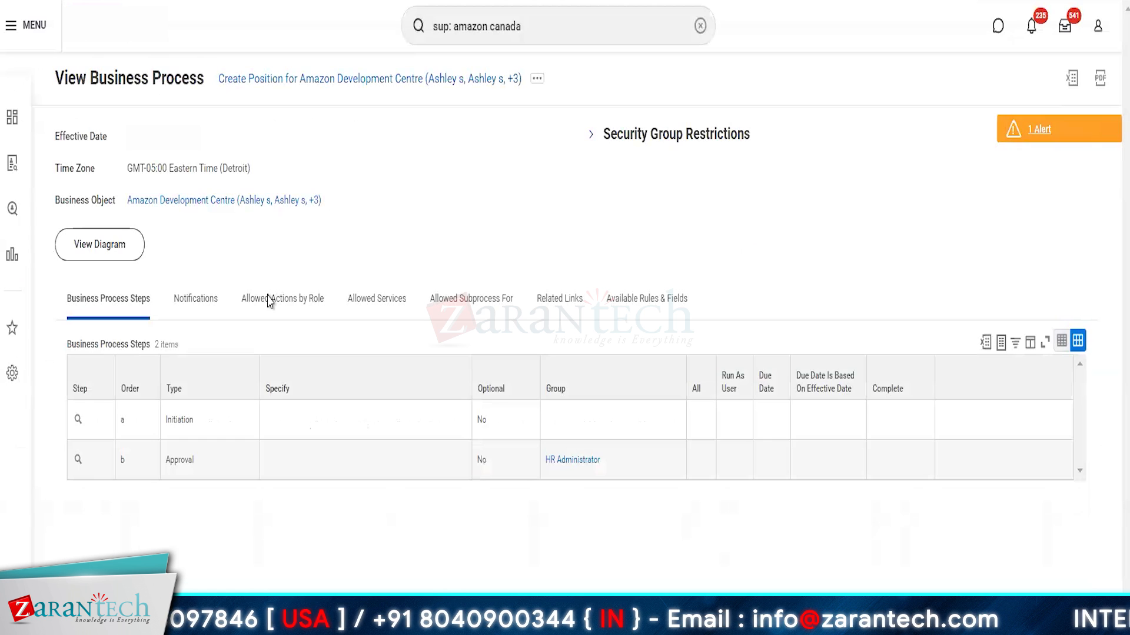
Step: Review the Initiation and Approval steps, then search 'sup: amazon development centre' and open Amazon India Development Centre
{"action": "left_click", "coordinate": [223, 435]}
{"action": "left_click", "coordinate": [220, 463]}
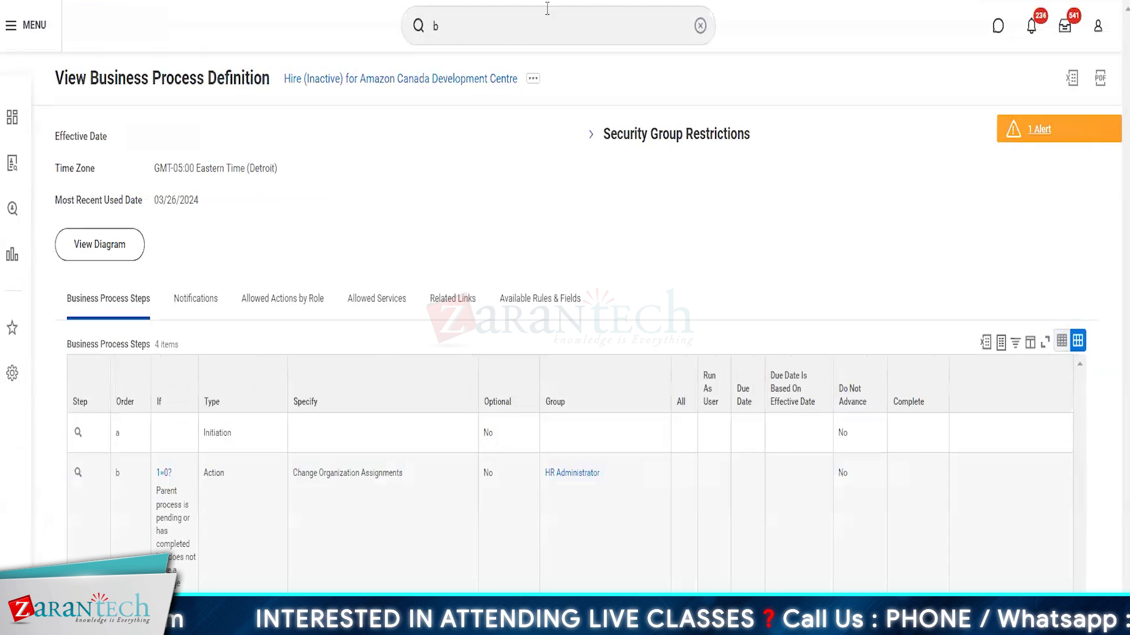
{"action": "left_click", "coordinate": [469, 34]}
{"action": "key", "text": "BackSpace"}
{"action": "type", "text": "sup: amazon"}
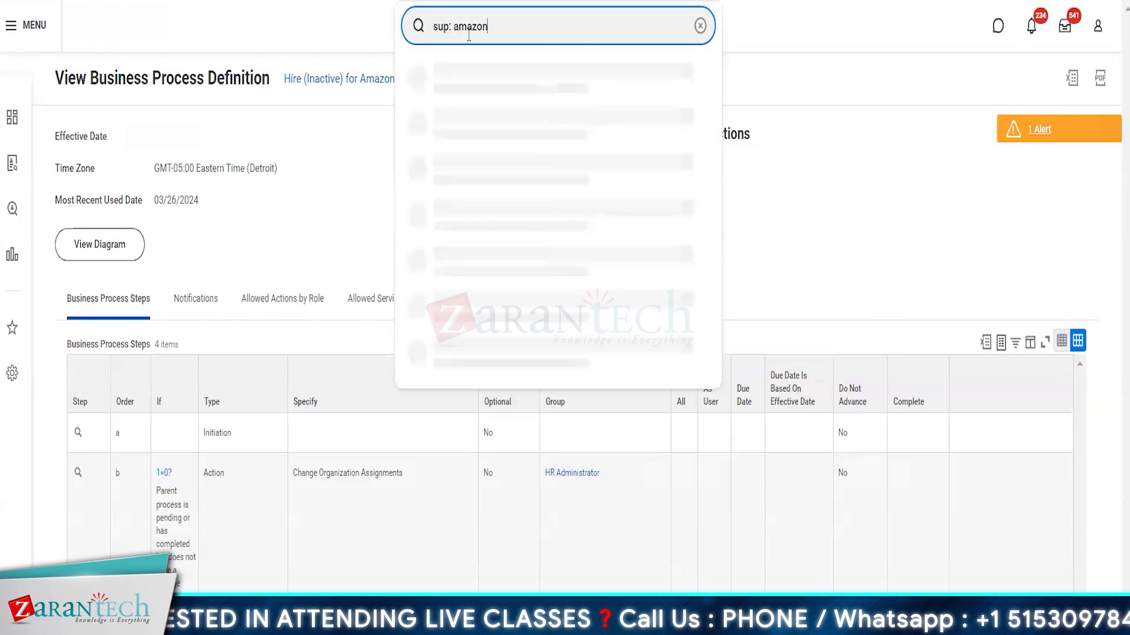
{"action": "type", "text": " develop"}
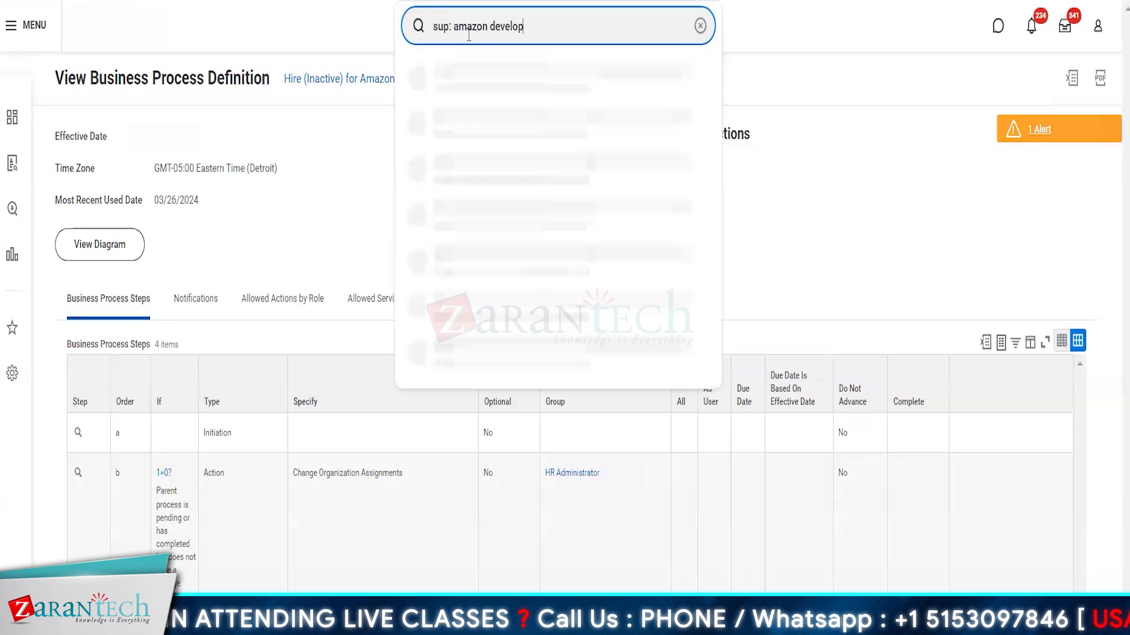
{"action": "type", "text": "ment centre"}
{"action": "key", "text": "Return"}
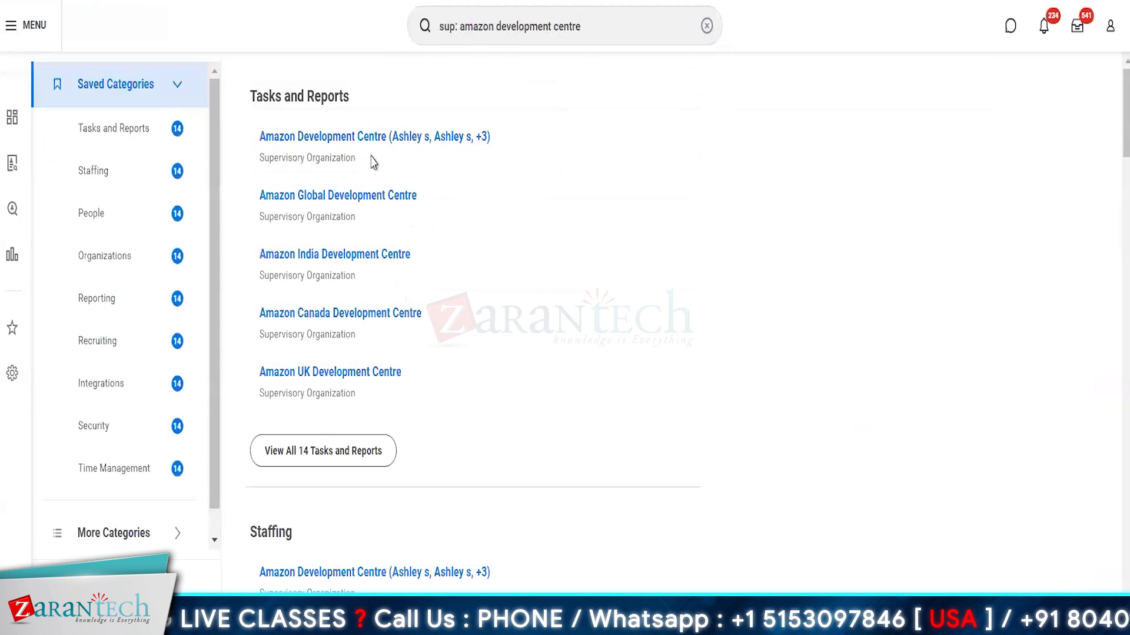
{"action": "left_click", "coordinate": [317, 138]}
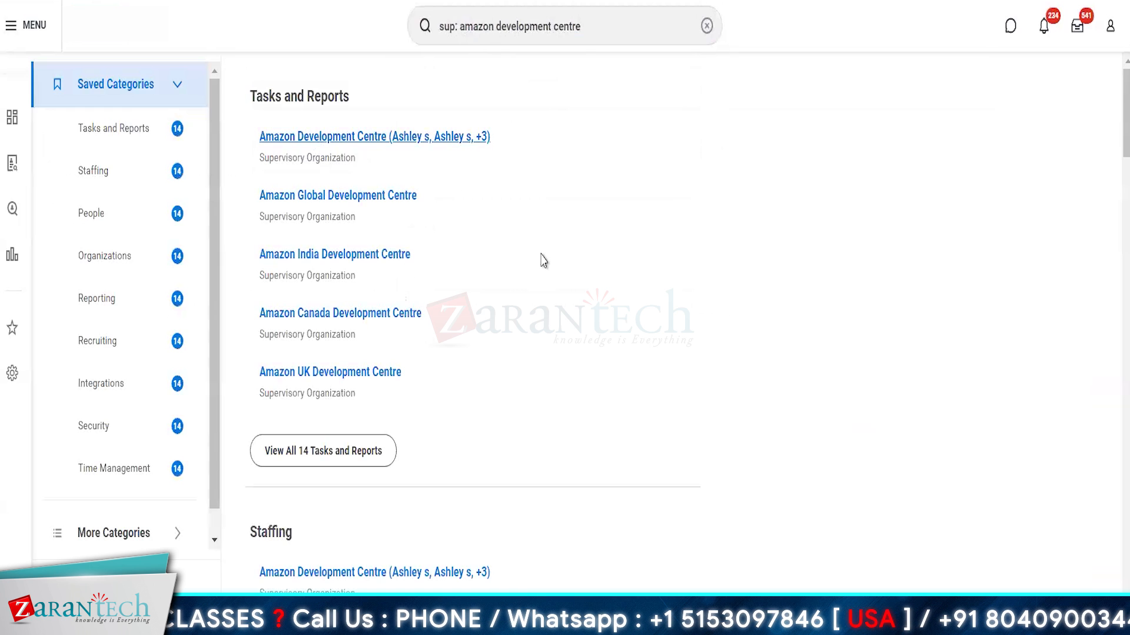
{"action": "left_click", "coordinate": [435, 187]}
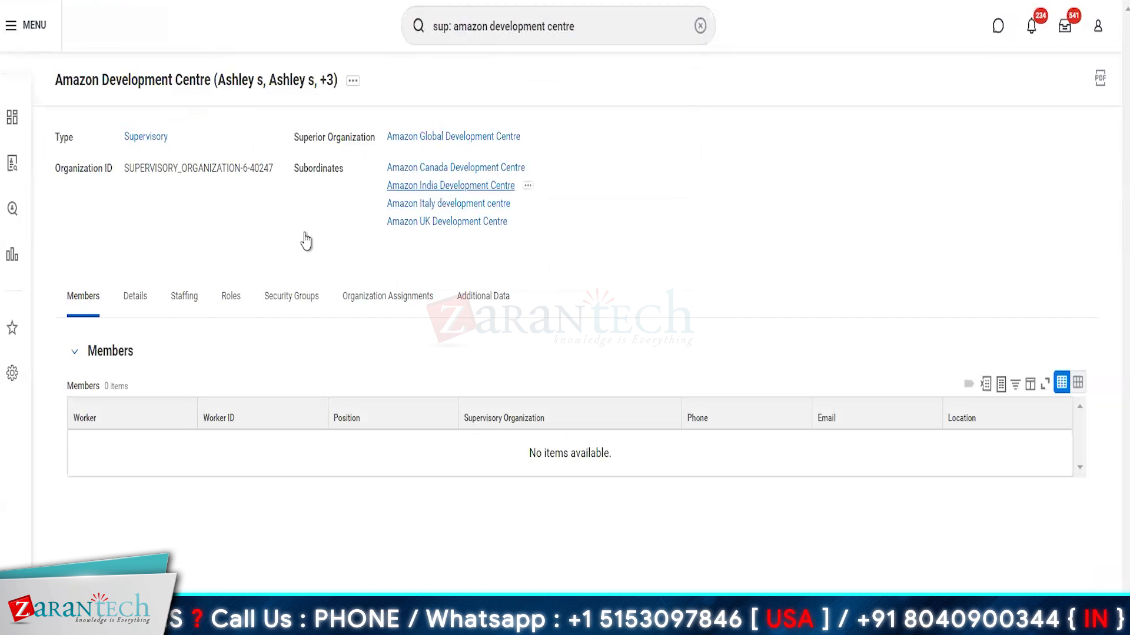
Step: Create a Senior Operation Manager - IND position in Amazon India Development Centre
{"action": "left_click", "coordinate": [250, 84]}
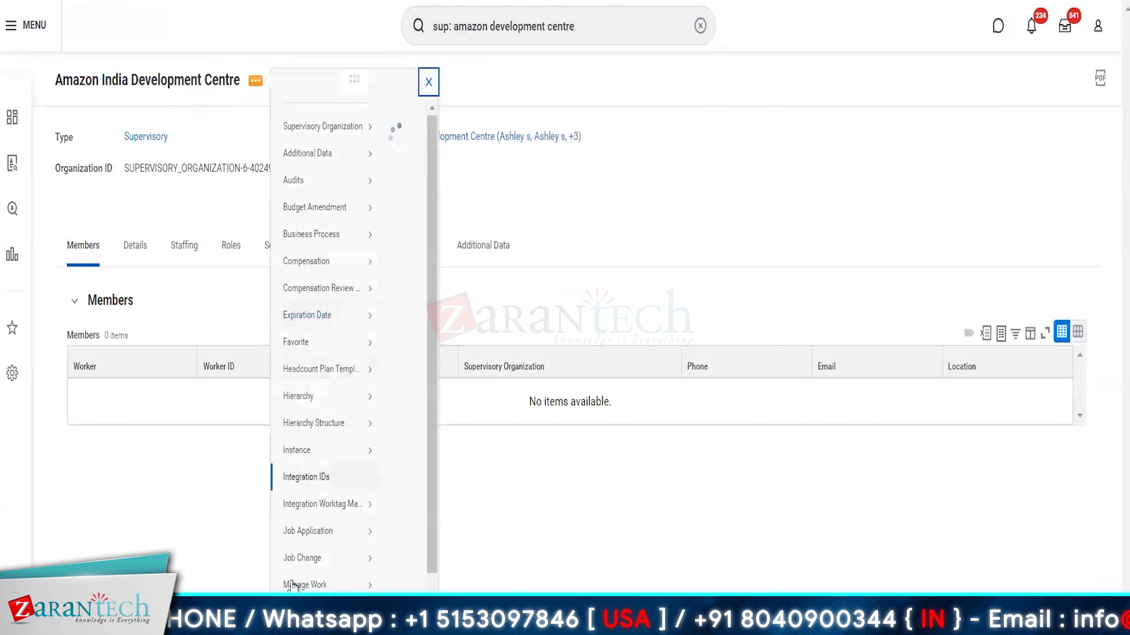
{"action": "scroll", "coordinate": [350, 571], "scroll_direction": "down", "scroll_amount": 1}
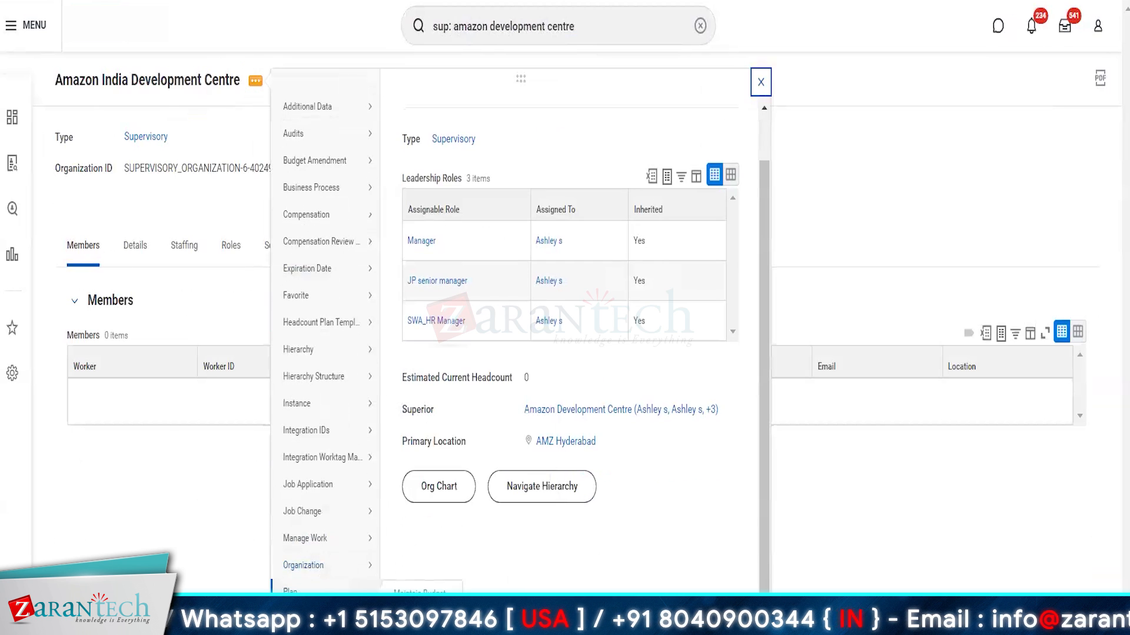
{"action": "scroll", "coordinate": [330, 529], "scroll_direction": "down", "scroll_amount": 3}
{"action": "mouse_move", "coordinate": [303, 568]}
{"action": "left_click", "coordinate": [403, 567]}
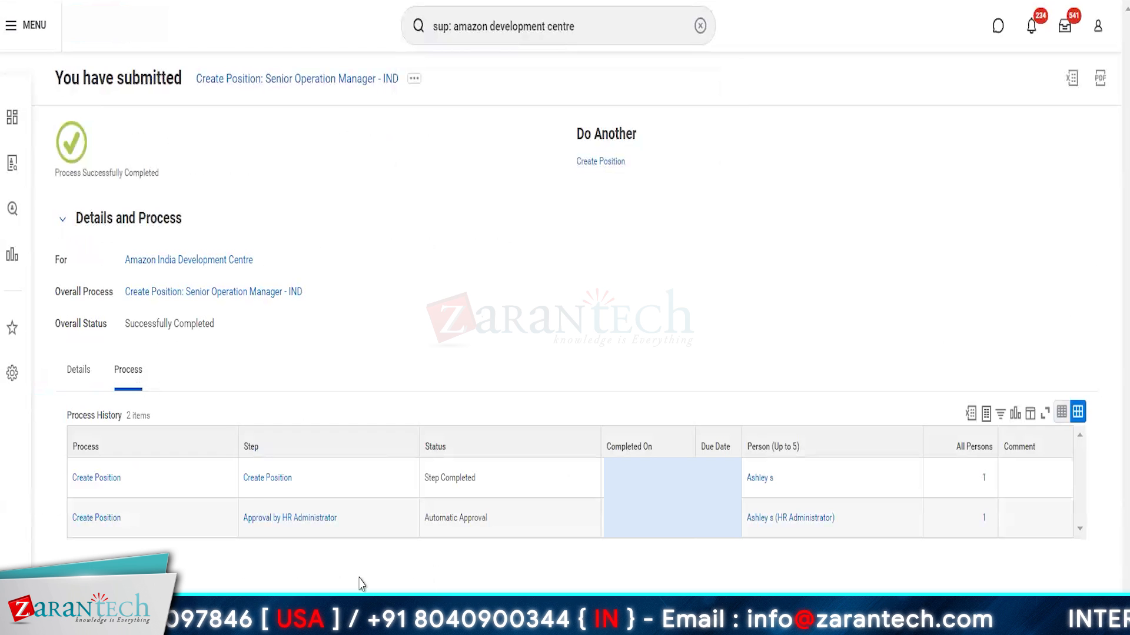
Step: View the business process definition behind the submitted Create Position event
{"action": "left_click", "coordinate": [128, 521]}
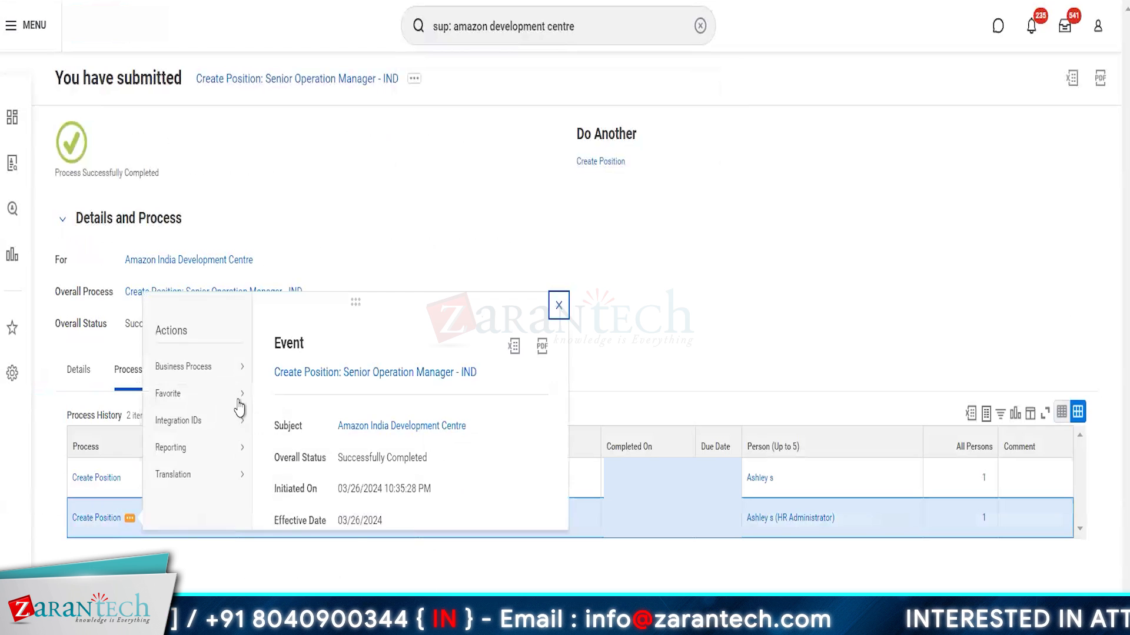
{"action": "mouse_move", "coordinate": [197, 367]}
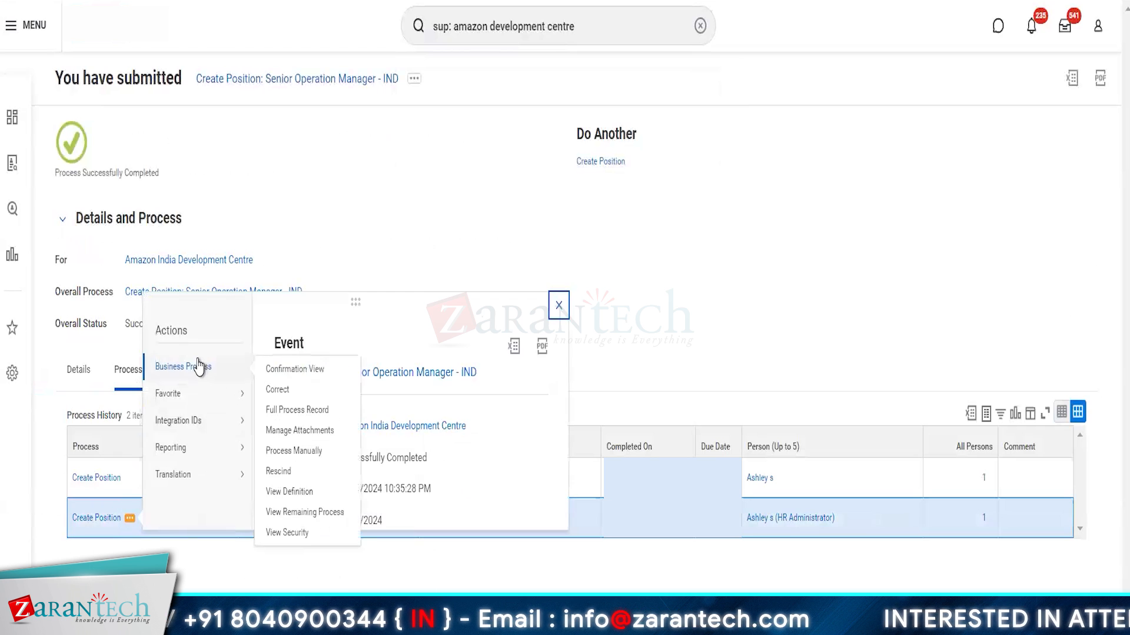
{"action": "left_click", "coordinate": [286, 492]}
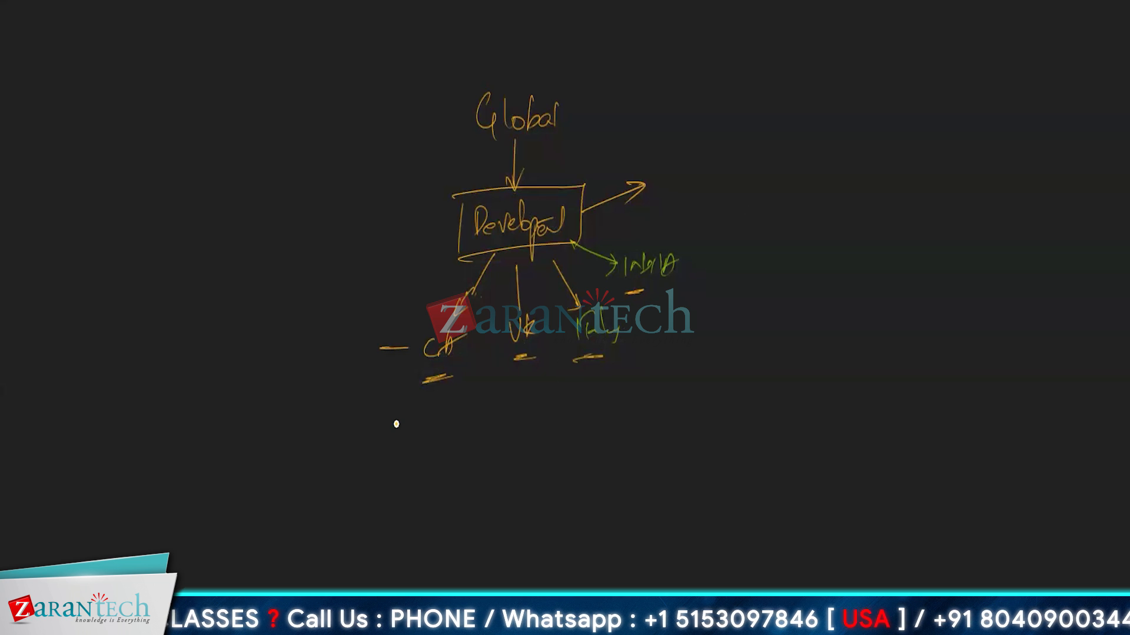
Step: Mark orange X's above the Uk and Italy branches and on both sides of Developer
{"action": "left_click_drag", "start_coordinate": [523, 288], "coordinate": [539, 304]}
{"action": "left_click_drag", "start_coordinate": [540, 286], "coordinate": [523, 306]}
{"action": "left_click_drag", "start_coordinate": [421, 212], "coordinate": [436, 229]}
{"action": "left_click_drag", "start_coordinate": [437, 205], "coordinate": [408, 251]}
{"action": "mouse_move", "coordinate": [593, 213]}
{"action": "left_mouse_down"}
{"action": "mouse_move", "coordinate": [607, 233]}
{"action": "mouse_move", "coordinate": [585, 238]}
{"action": "left_mouse_up"}
{"action": "left_click_drag", "start_coordinate": [591, 282], "coordinate": [606, 296]}
{"action": "left_click_drag", "start_coordinate": [602, 278], "coordinate": [573, 309]}
Step: Circle CA and India with arrows leading out, striking through the remaining branches
{"action": "mouse_move", "coordinate": [439, 304]}
{"action": "left_mouse_down"}
{"action": "mouse_move", "coordinate": [412, 310]}
{"action": "mouse_move", "coordinate": [407, 335]}
{"action": "left_mouse_up"}
{"action": "left_click_drag", "start_coordinate": [429, 384], "coordinate": [402, 465]}
{"action": "left_click_drag", "start_coordinate": [573, 152], "coordinate": [540, 189]}
{"action": "left_click_drag", "start_coordinate": [486, 299], "coordinate": [462, 341]}
{"action": "left_click_drag", "start_coordinate": [493, 292], "coordinate": [483, 315]}
{"action": "left_click_drag", "start_coordinate": [555, 282], "coordinate": [536, 318]}
{"action": "left_click_drag", "start_coordinate": [618, 273], "coordinate": [598, 293]}
{"action": "mouse_move", "coordinate": [643, 219]}
{"action": "left_mouse_down"}
{"action": "mouse_move", "coordinate": [703, 241]}
{"action": "mouse_move", "coordinate": [641, 216]}
{"action": "left_mouse_up"}
{"action": "left_click_drag", "start_coordinate": [709, 263], "coordinate": [770, 258]}
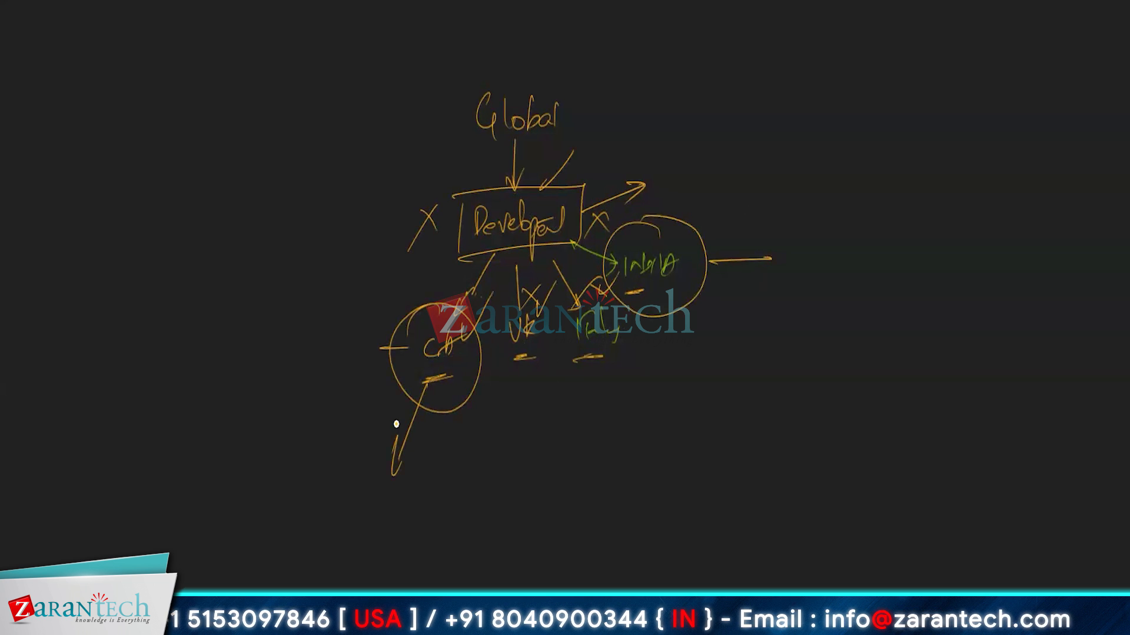